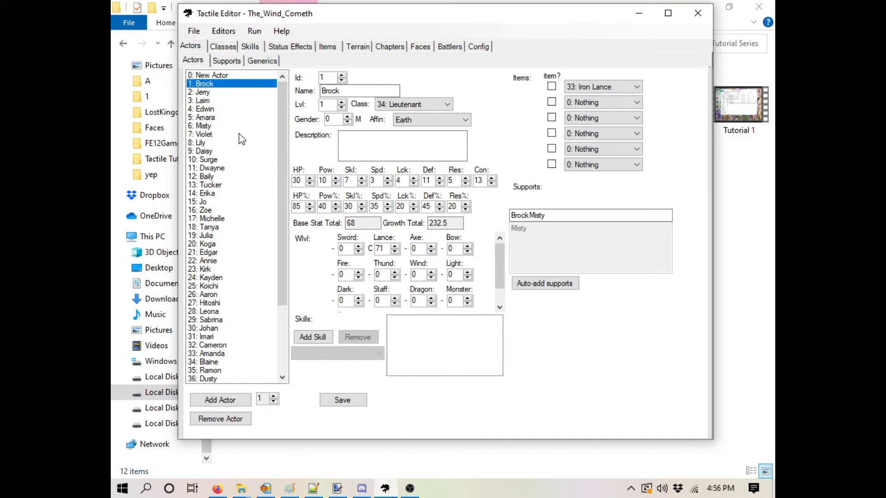
# Select the actor Daisy and set her class to 27: Mercenary.
pyautogui.click(240, 135)
pyautogui.click(237, 144)
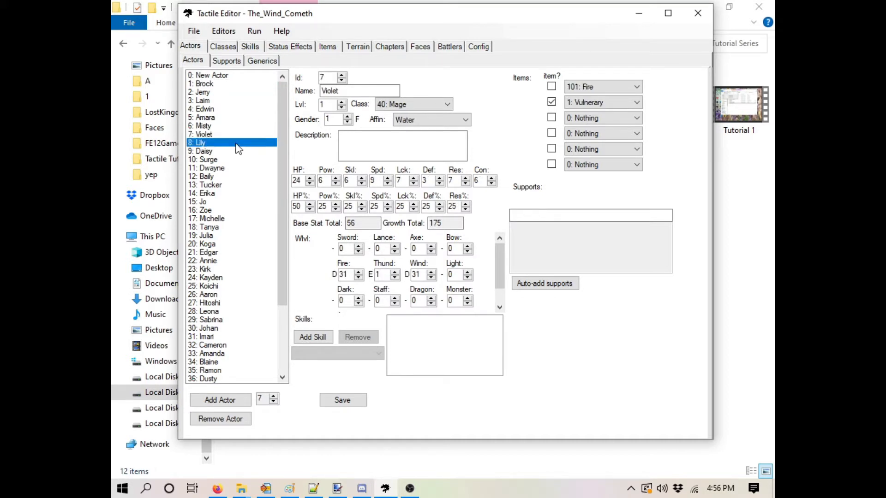
pyautogui.click(234, 125)
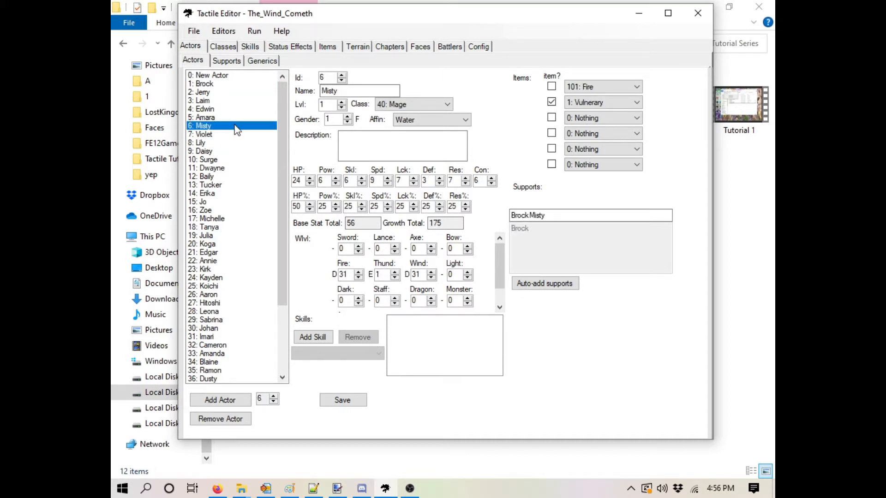
pyautogui.click(225, 135)
pyautogui.click(225, 143)
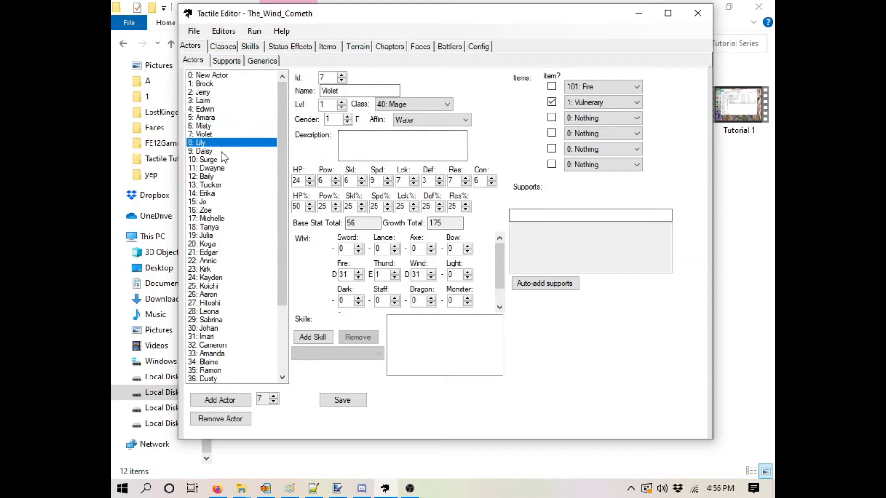
pyautogui.click(225, 152)
pyautogui.click(417, 103)
pyautogui.moveTo(445, 236); pyautogui.dragTo(429, 161)
pyautogui.scroll(-1, 406, 302)
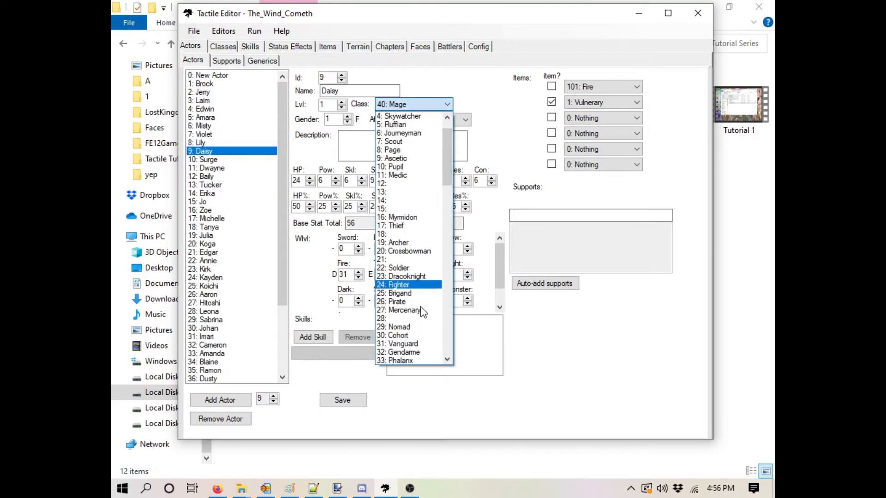
pyautogui.click(405, 309)
# Set Daisy's first item to 3: Iron Sword and her Sword weapon level to 31.
pyautogui.click(594, 84)
pyautogui.moveTo(639, 226); pyautogui.dragTo(624, 105)
pyautogui.click(593, 124)
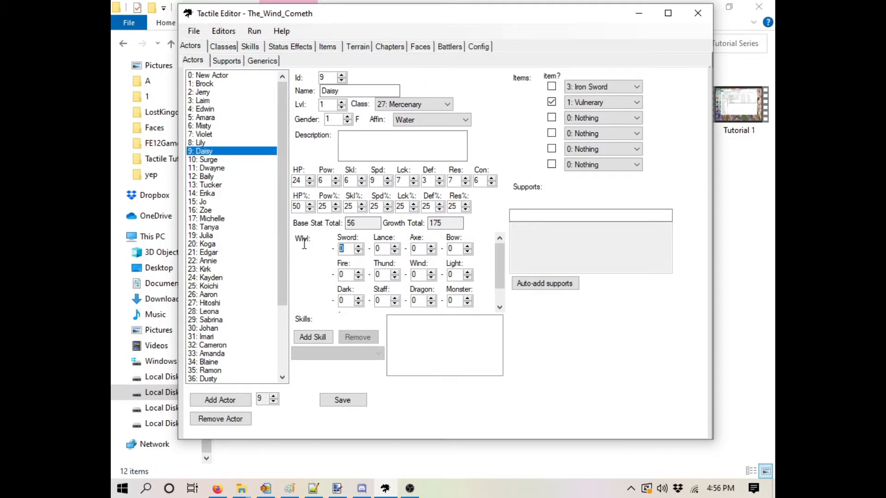
pyautogui.write('31')
# Review the core stats and weapon levels of class 27: Mercenary.
pyautogui.click(226, 46)
pyautogui.click(431, 292)
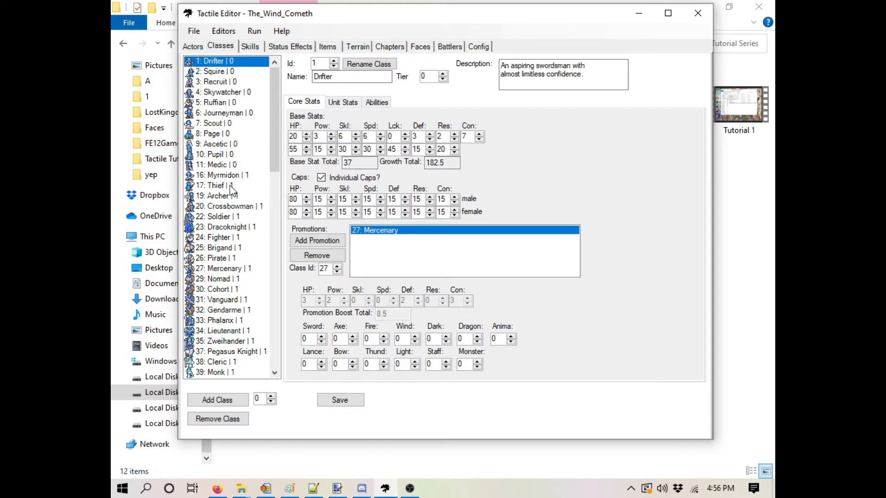
pyautogui.click(226, 270)
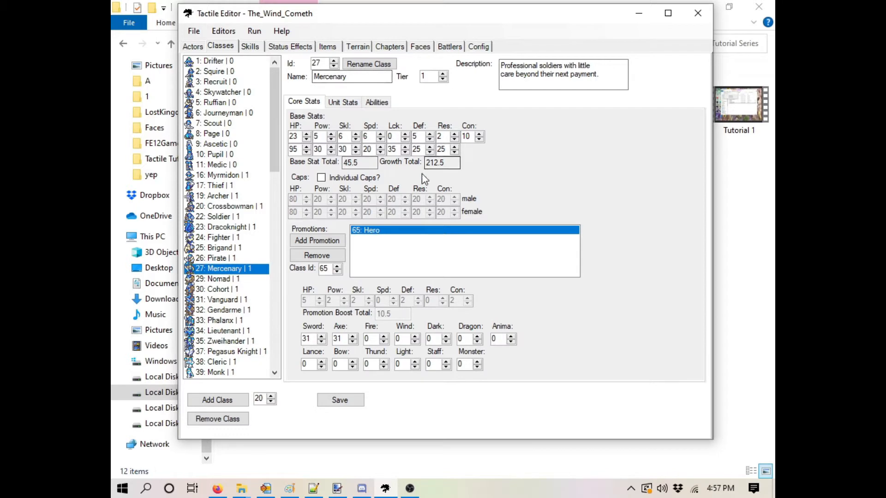
# Compile the project content and launch the unit editor for the Ch1 map.
pyautogui.click(254, 31)
pyautogui.click(280, 60)
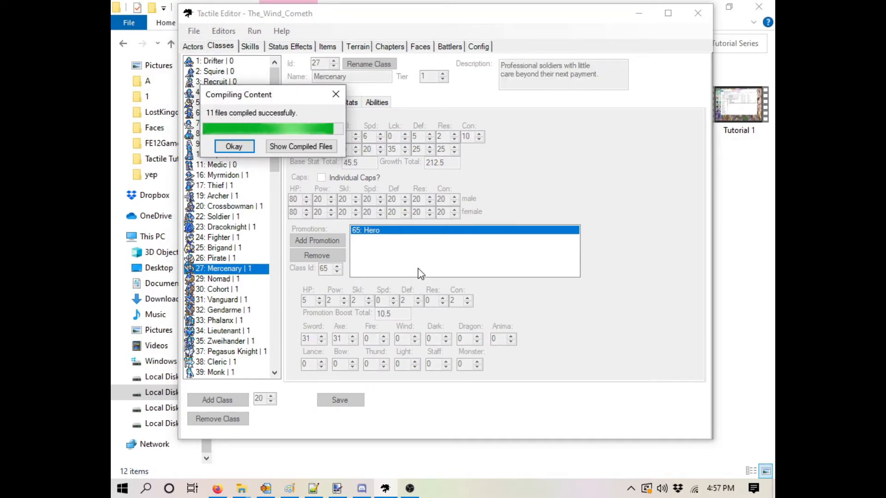
pyautogui.click(234, 146)
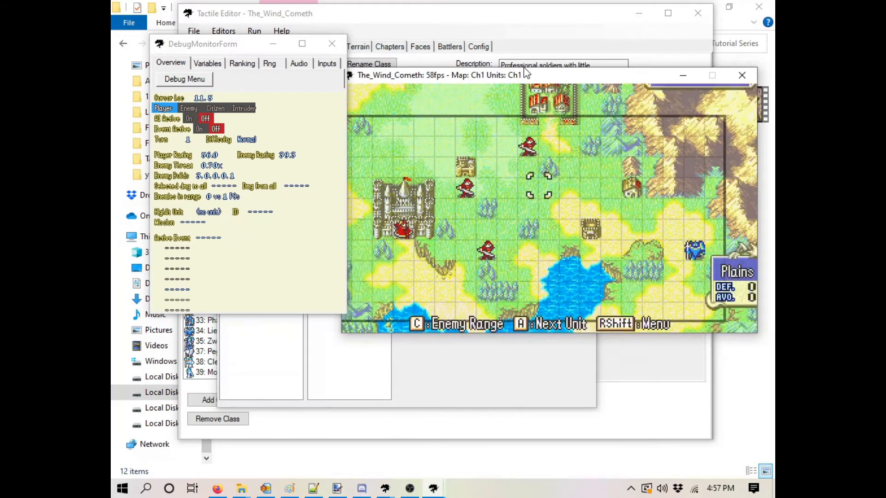
# Add a new unit beside the castle at map position 7,7 and open its settings.
pyautogui.press('Left')
pyautogui.press('Left')
pyautogui.press('Left')
pyautogui.press('Left')
pyautogui.press('Down')
pyautogui.press('Down')
pyautogui.press('x')
pyautogui.press('Down')
pyautogui.press('x')
pyautogui.press('x')
pyautogui.press('x')
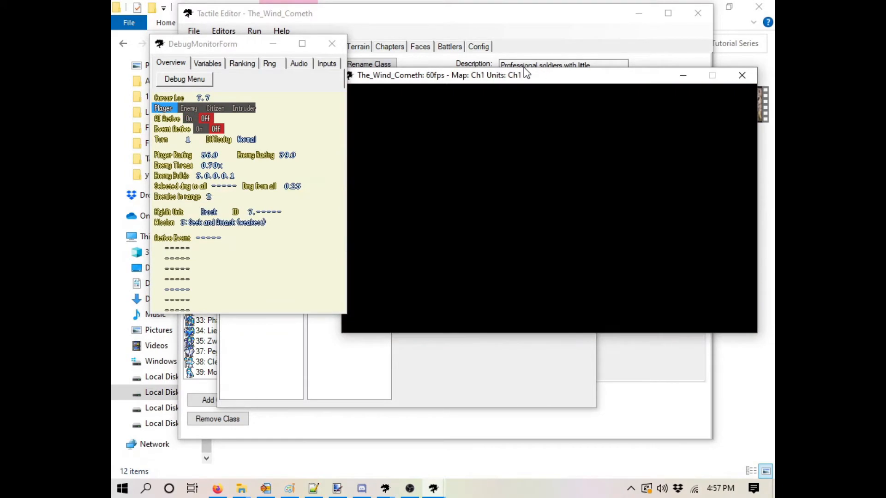
# Keep the new unit's type as Actor and choose Daisy as its name.
pyautogui.press('Right')
pyautogui.press('Left')
pyautogui.press('Down')
pyautogui.press('Down')
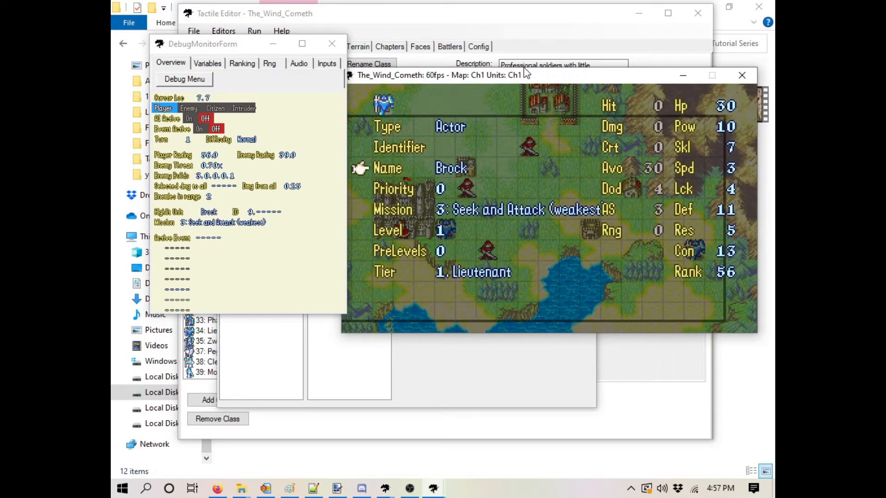
pyautogui.press('Right')
pyautogui.press('Right')
pyautogui.press('Right')
pyautogui.press('Right')
pyautogui.press('Right')
pyautogui.press('Right')
pyautogui.press('Right')
pyautogui.press('Right')
pyautogui.press('Right')
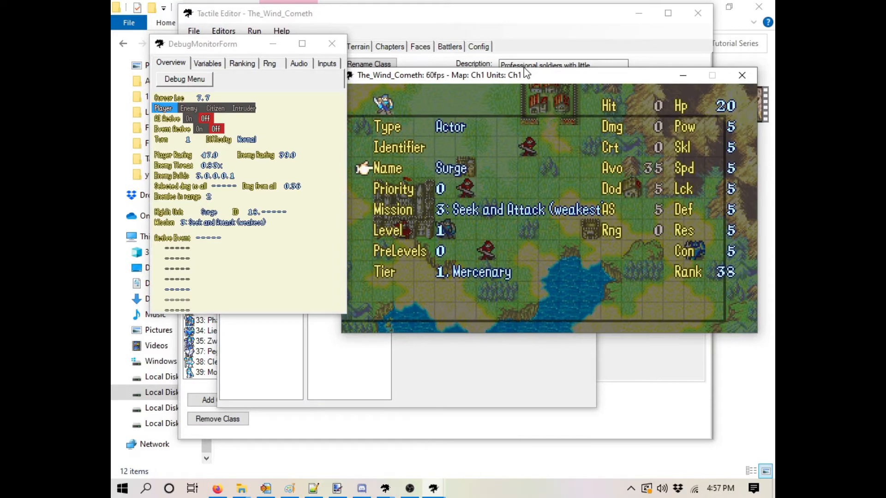
pyautogui.press('Right')
# Set the unit's identifier to Daisy and place the unit on the map.
pyautogui.press('Up')
pyautogui.write('Da')
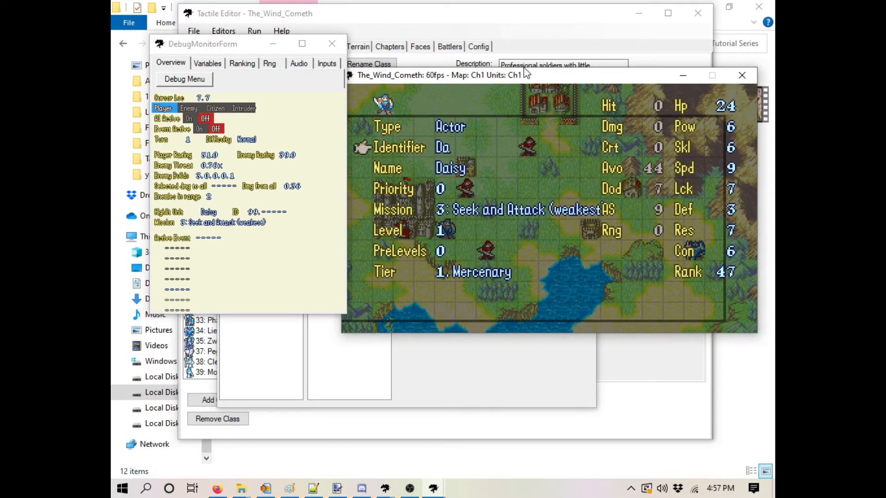
pyautogui.write('isy')
pyautogui.press('Return')
pyautogui.press('x')
pyautogui.press('x')
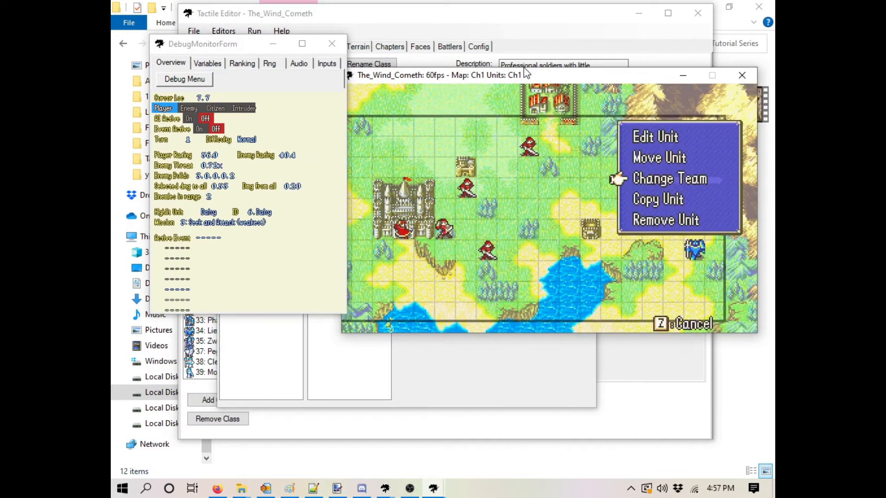
pyautogui.press('z')
pyautogui.moveTo(528, 73); pyautogui.dragTo(536, 63)
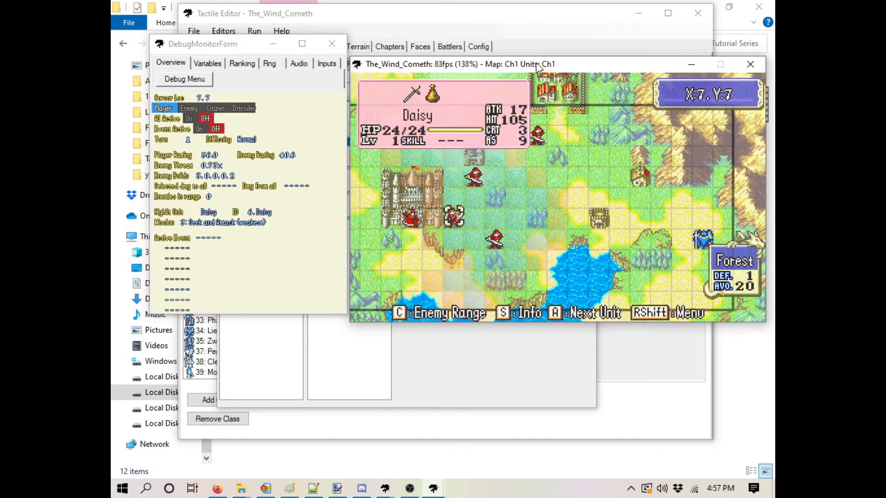
# Save the map's units, quit the unit editor and finish compiling the content.
pyautogui.press('Up')
pyautogui.press('x')
pyautogui.press('Up')
pyautogui.press('Up')
pyautogui.press('x')
pyautogui.press('Down')
pyautogui.press('x')
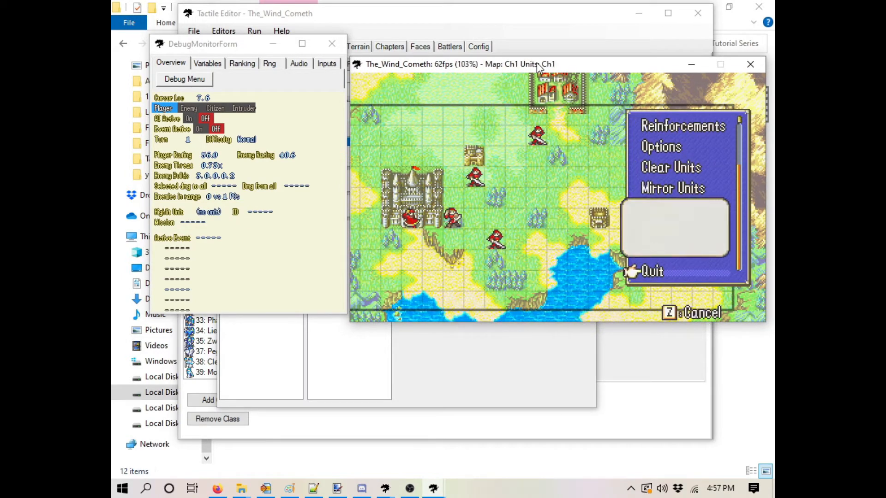
pyautogui.press('x')
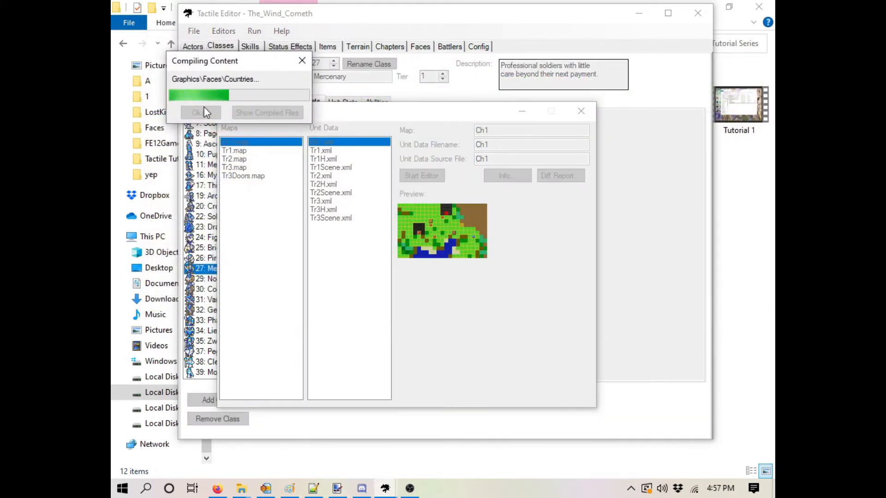
pyautogui.click(200, 113)
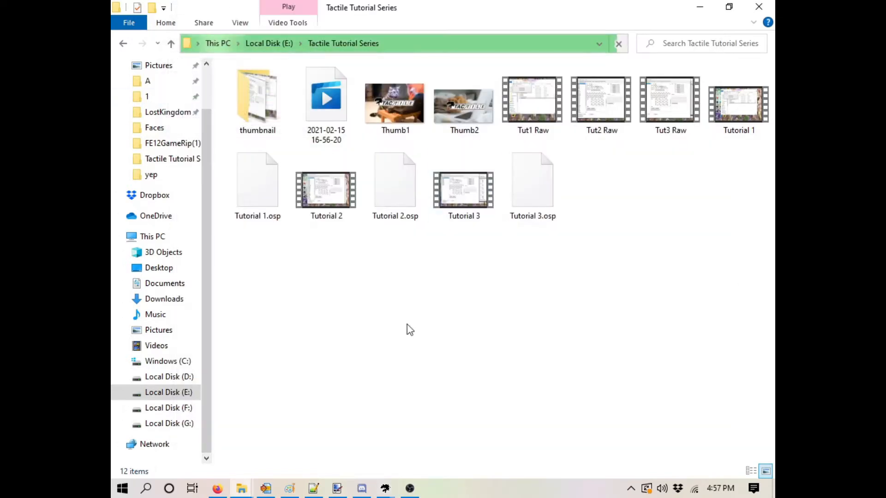
# Switch to File Explorer and browse the sprite sheets in the Map Sprites folder under Documents\A.
pyautogui.moveTo(241, 488)
pyautogui.click(215, 436)
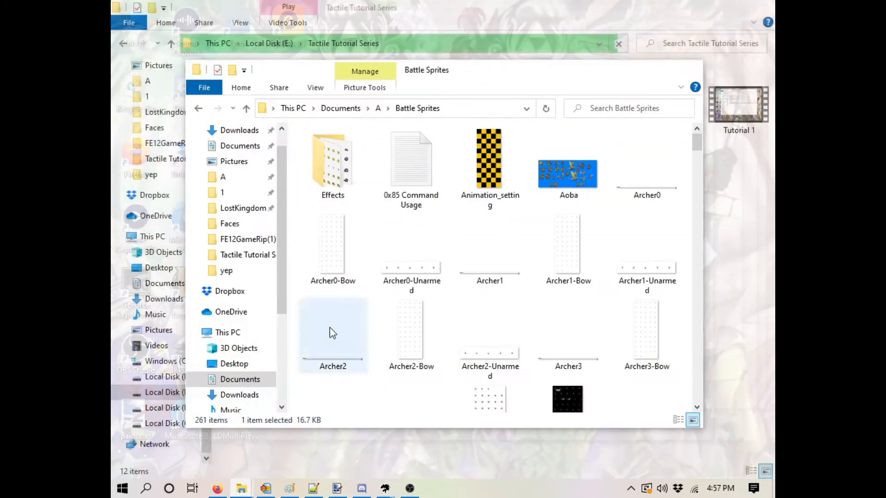
pyautogui.moveTo(241, 488)
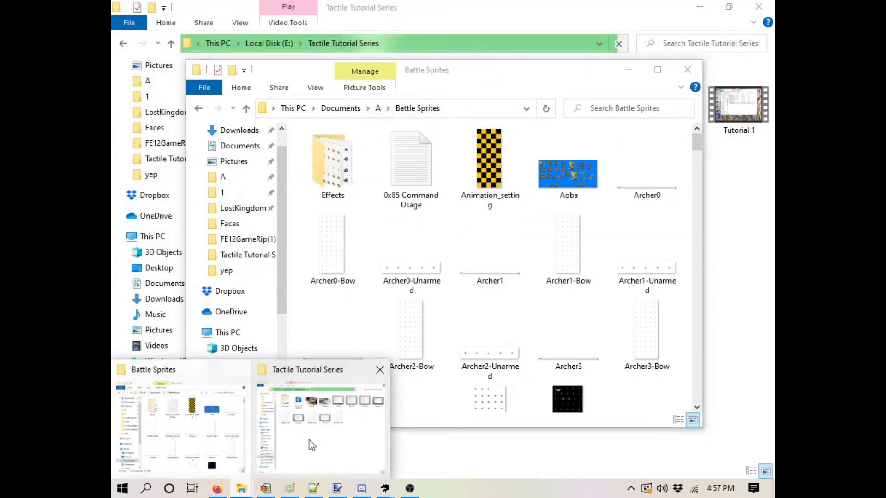
pyautogui.click(311, 445)
pyautogui.click(147, 82)
pyautogui.doubleClick(490, 303)
pyautogui.scroll(-15, 491, 303)
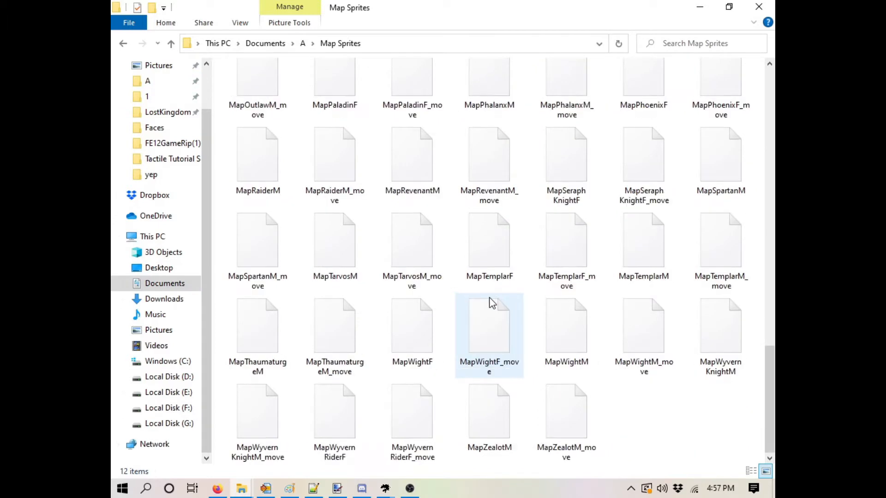
pyautogui.scroll(3, 547, 109)
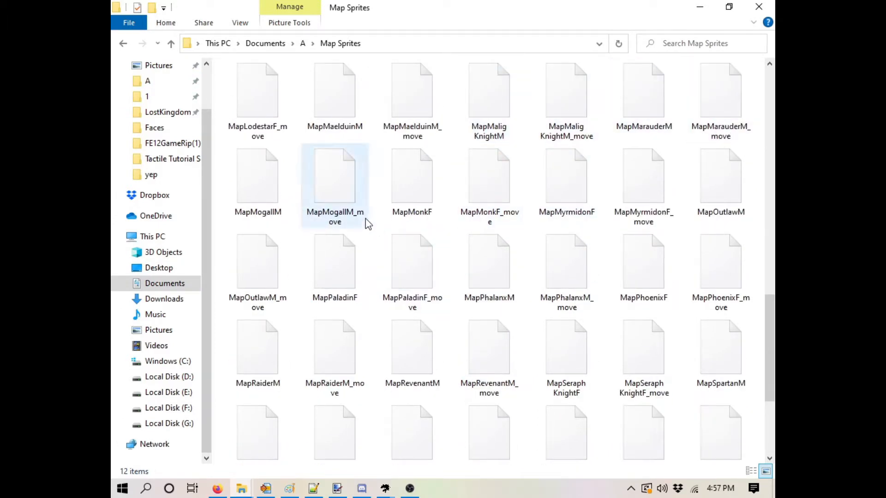
pyautogui.scroll(-2, 375, 198)
pyautogui.scroll(3, 375, 197)
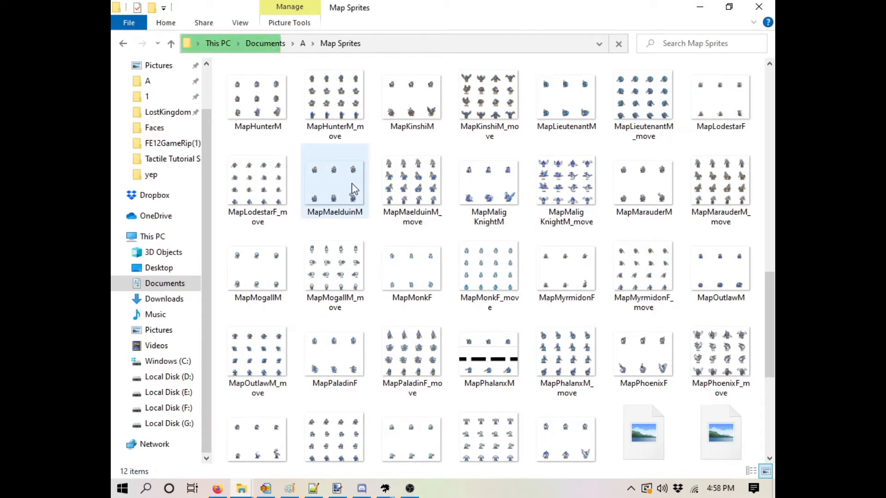
# Open FEFRContent\Graphics\Characters in the FEFR project and locate the MapMercenaryF sprite sheet.
pyautogui.click(303, 42)
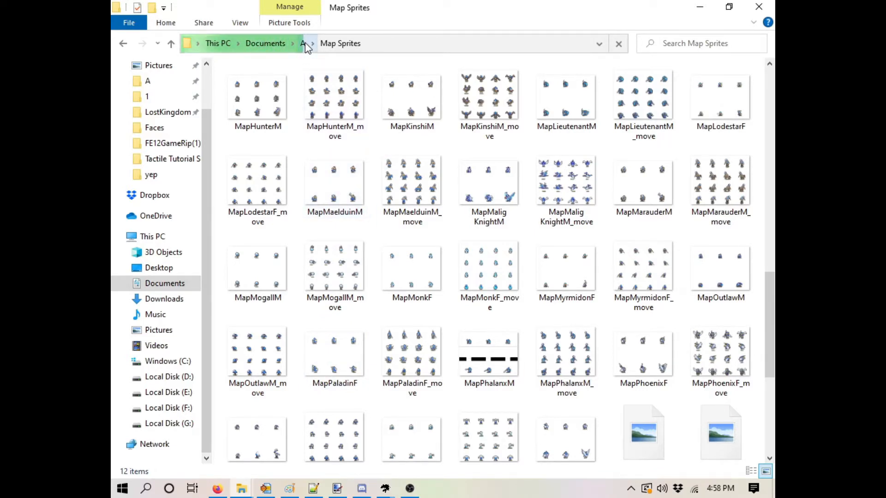
pyautogui.click(567, 111)
pyautogui.doubleClick(566, 110)
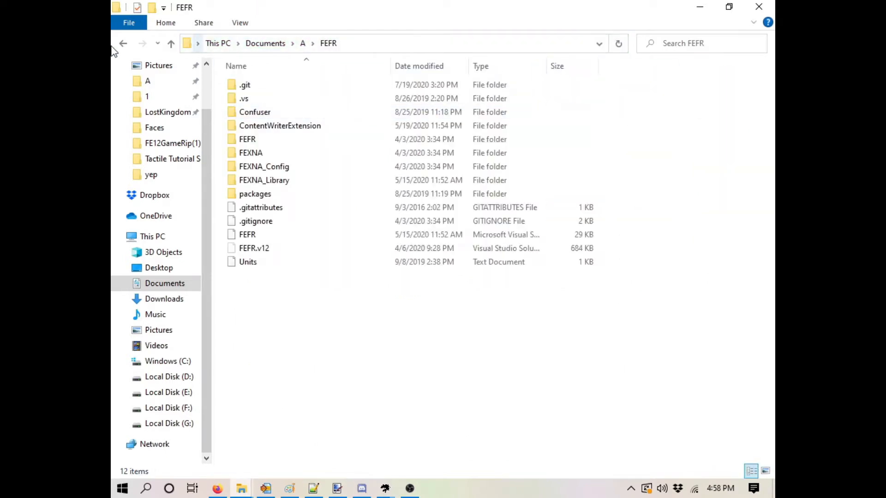
pyautogui.doubleClick(269, 138)
pyautogui.doubleClick(267, 99)
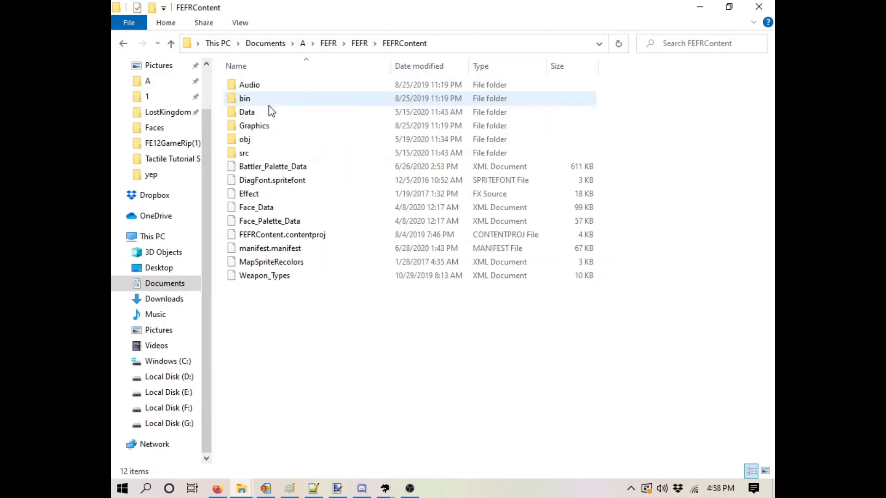
pyautogui.doubleClick(266, 127)
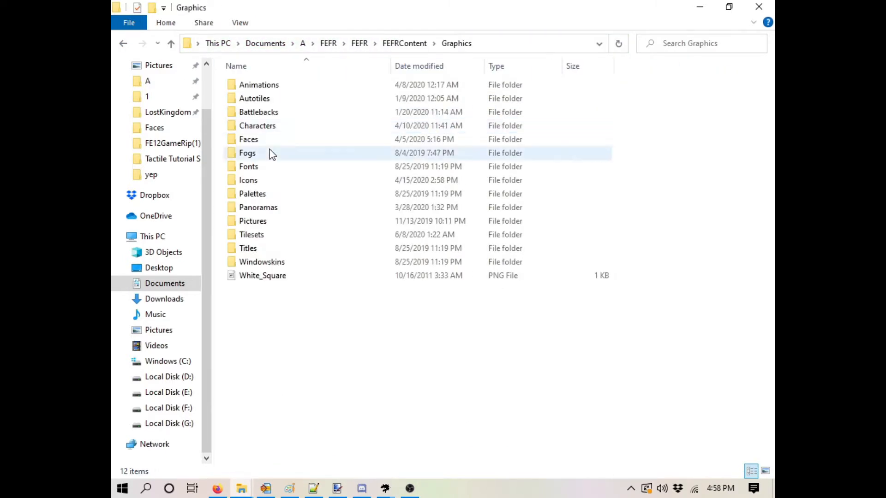
pyautogui.doubleClick(256, 127)
pyautogui.scroll(-12, 378, 329)
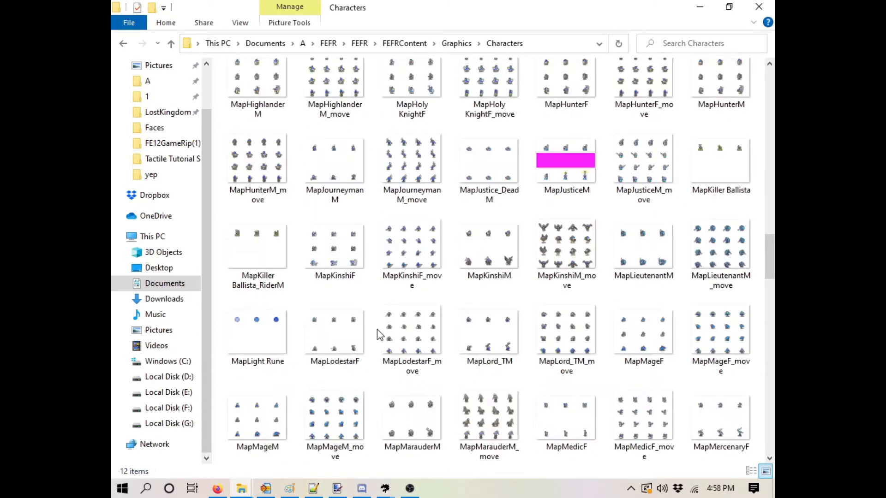
pyautogui.scroll(-3, 377, 334)
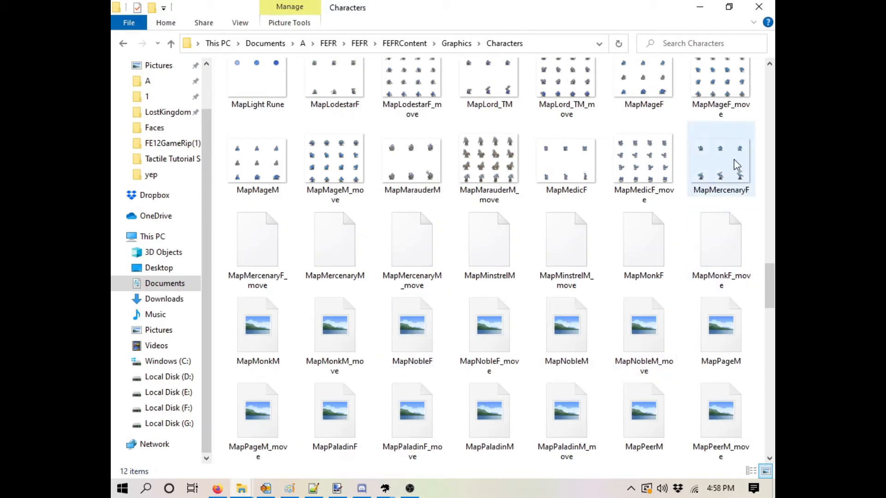
pyautogui.click(727, 165)
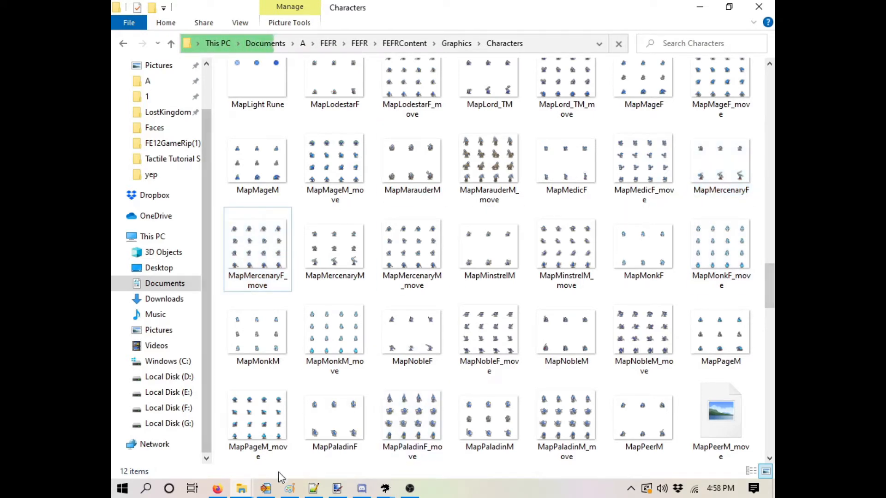
# Switch to Firefox and load feuniverse.us in place of the Daisy wiki page.
pyautogui.click(241, 488)
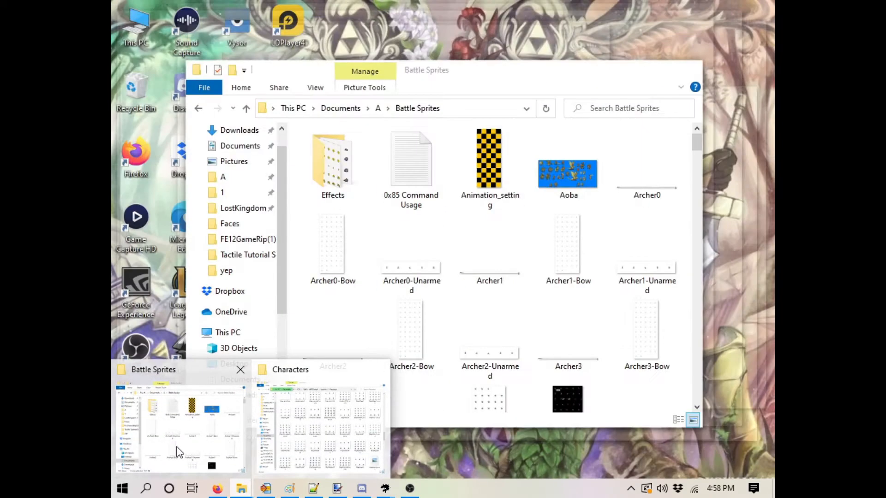
pyautogui.click(179, 452)
pyautogui.click(217, 489)
pyautogui.click(410, 54)
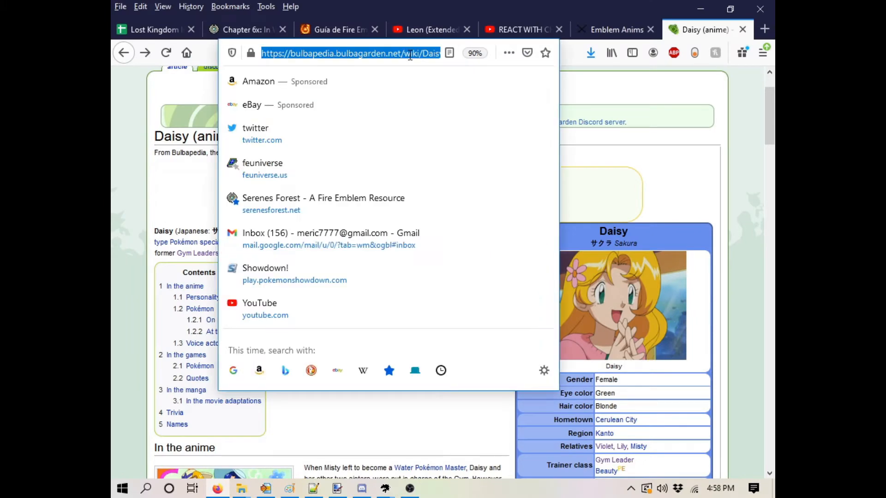
pyautogui.write('e')
pyautogui.press('BackSpace')
pyautogui.press('BackSpace')
pyautogui.write('feuniverse.us/')
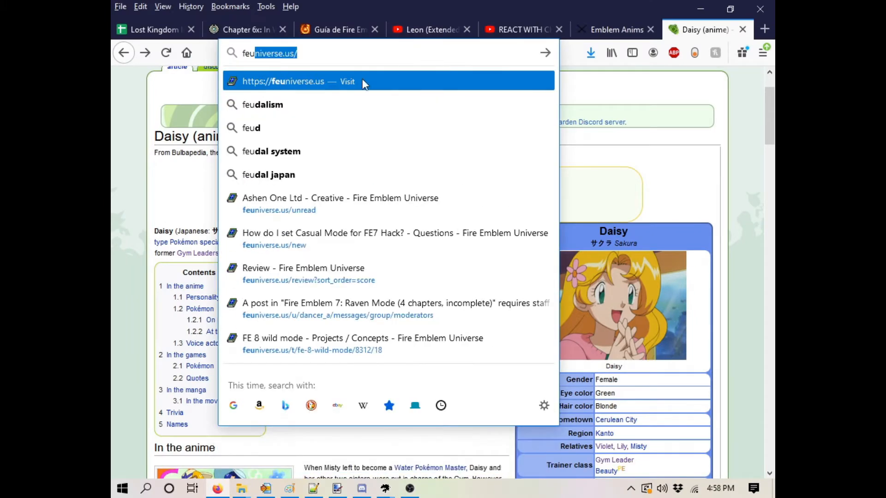
pyautogui.press('Return')
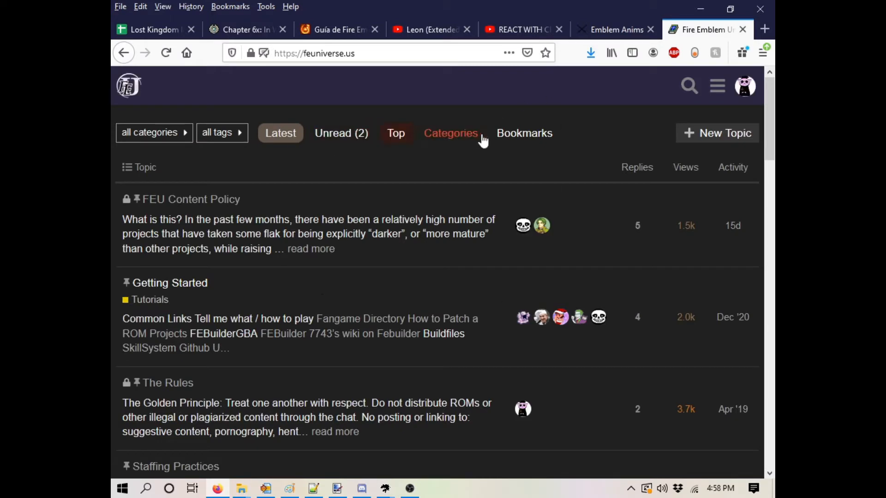
# Open the Ultimate Graphics Repository topic from the forum's unread topics and go to its first post.
pyautogui.click(689, 86)
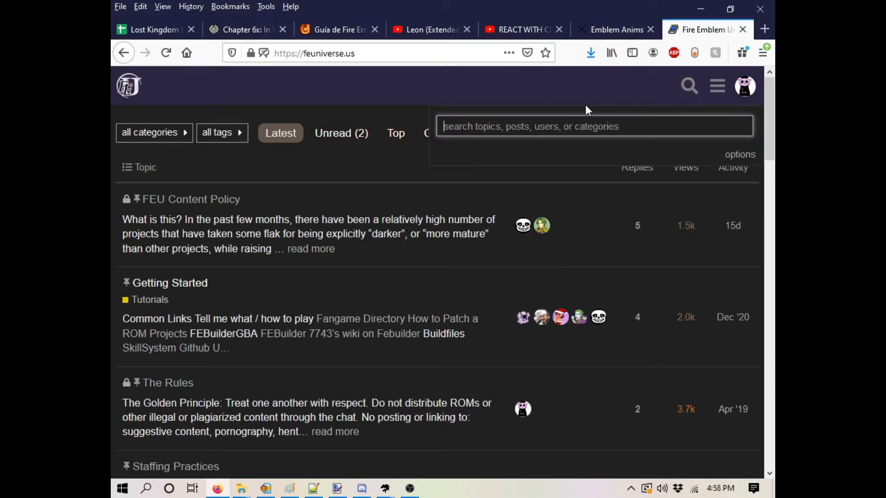
pyautogui.click(353, 133)
pyautogui.click(320, 208)
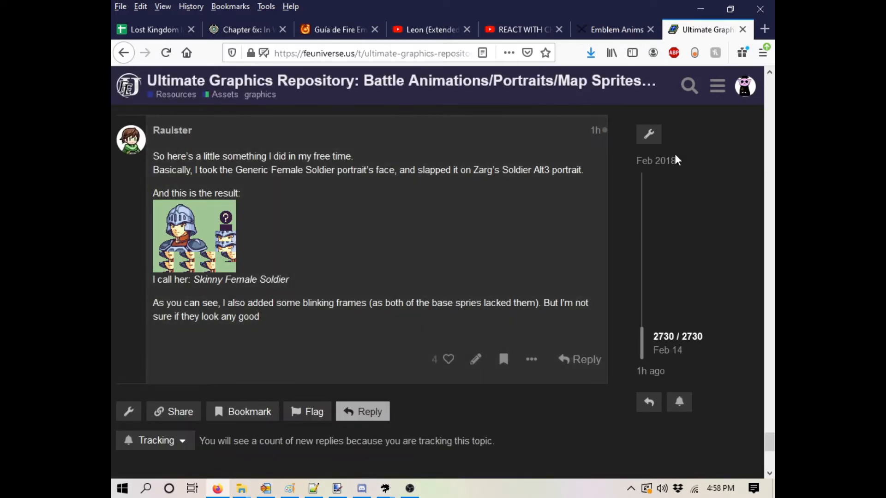
pyautogui.click(675, 157)
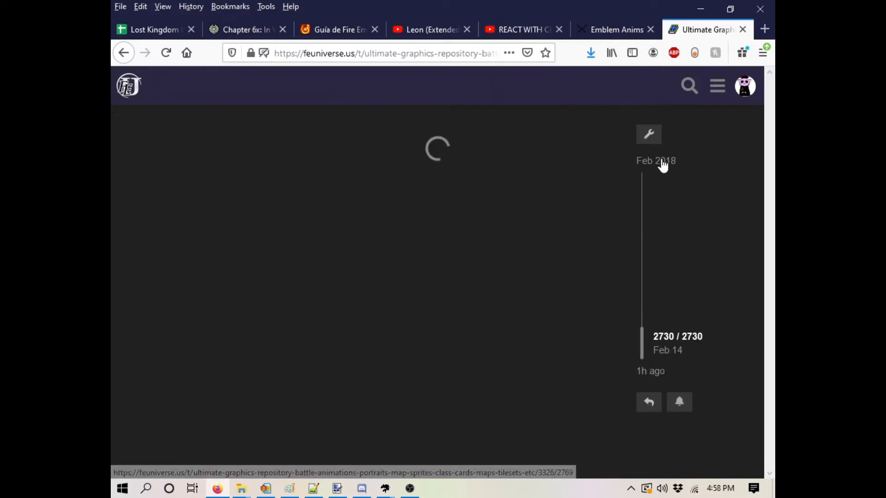
pyautogui.scroll(-10, 384, 301)
pyautogui.scroll(10, 384, 301)
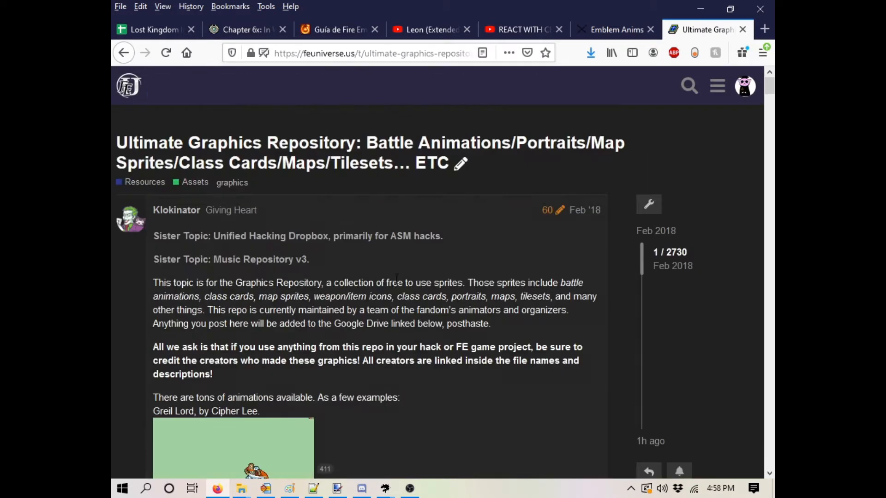
# Find the Lich map sprites in the topic's recent posts and copy the tall moving-frames image.
pyautogui.click(614, 29)
pyautogui.hotkey('ctrl', 'Tab')
pyautogui.scroll(10, 494, 308)
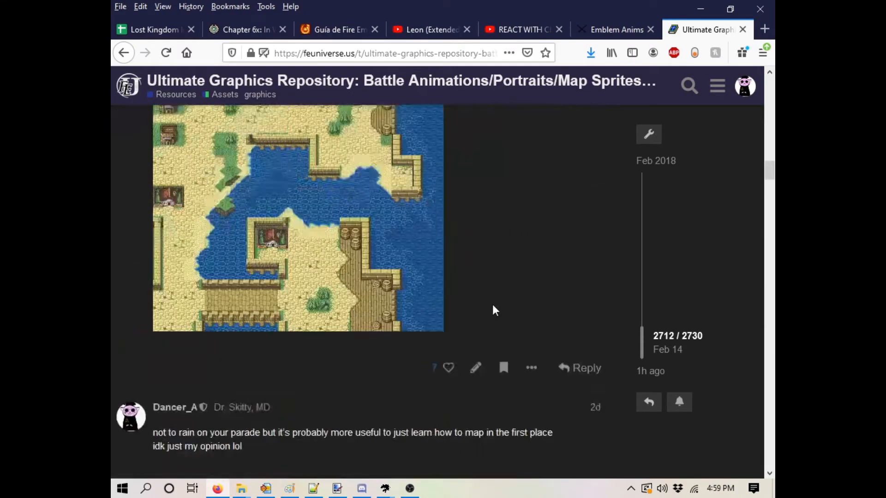
pyautogui.scroll(10, 492, 309)
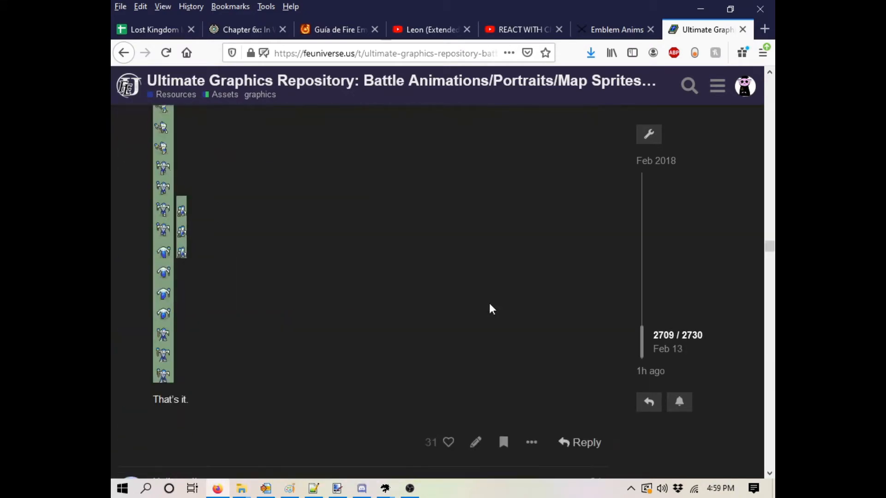
pyautogui.scroll(5, 204, 229)
pyautogui.rightClick(168, 305)
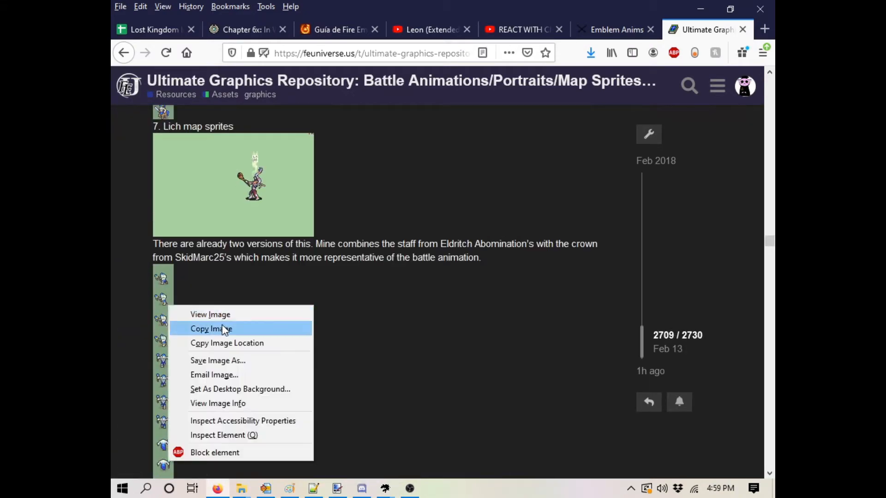
pyautogui.click(222, 327)
pyautogui.click(241, 489)
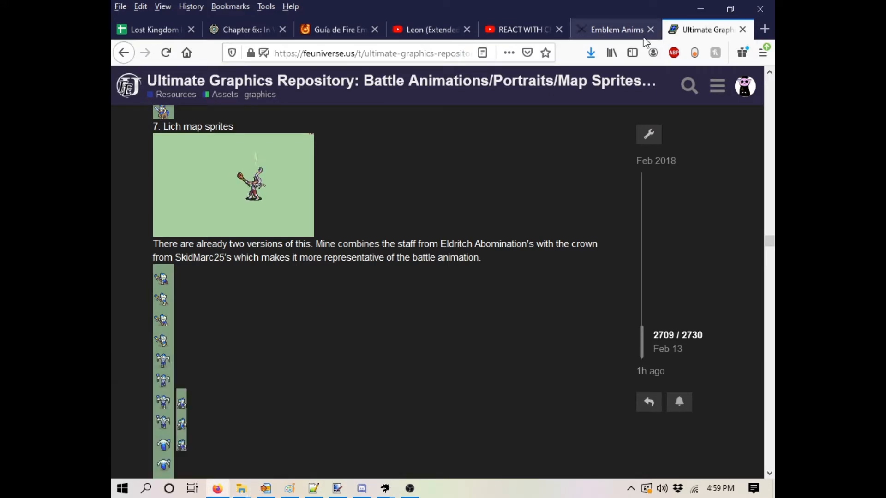
pyautogui.click(690, 86)
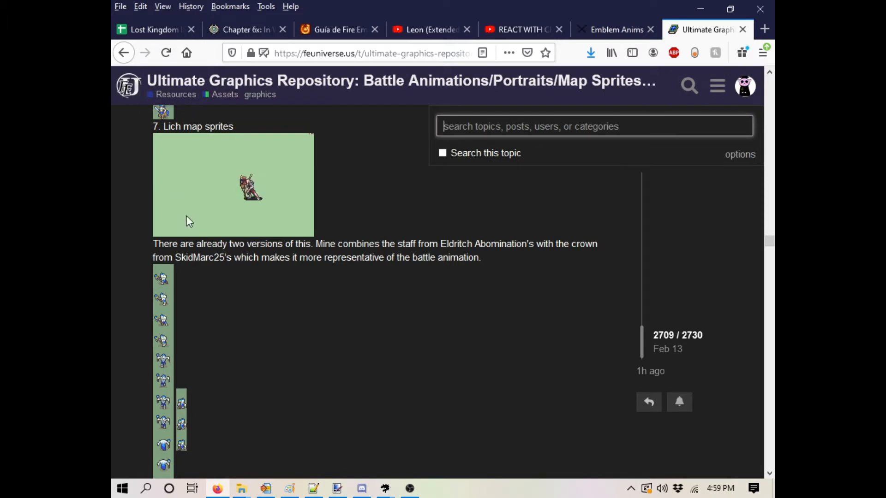
pyautogui.click(764, 27)
pyautogui.write('feuniverse.us/')
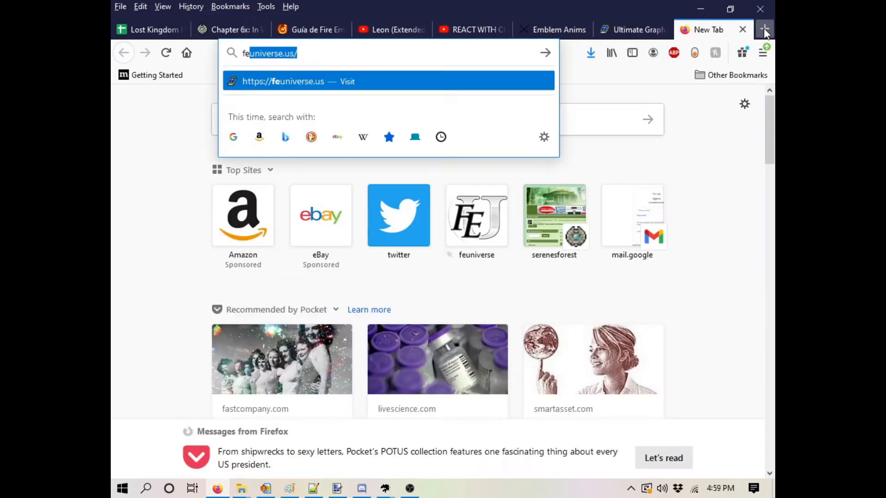
pyautogui.press('Return')
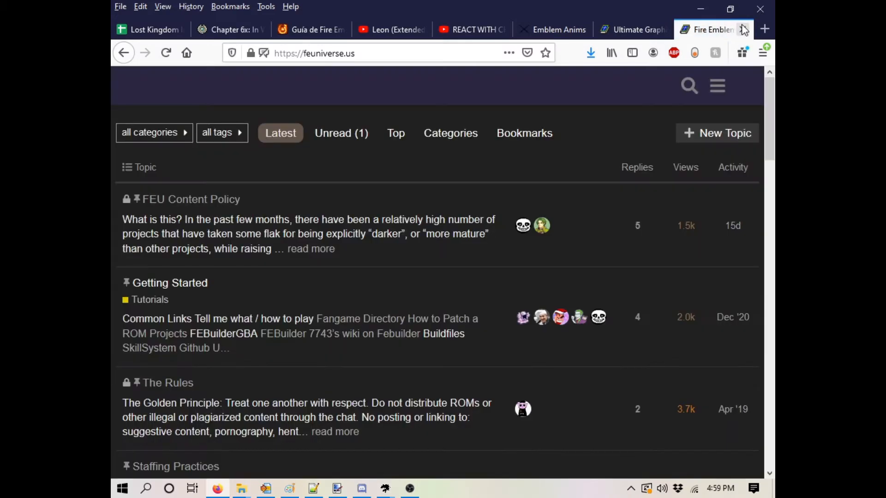
pyautogui.click(743, 29)
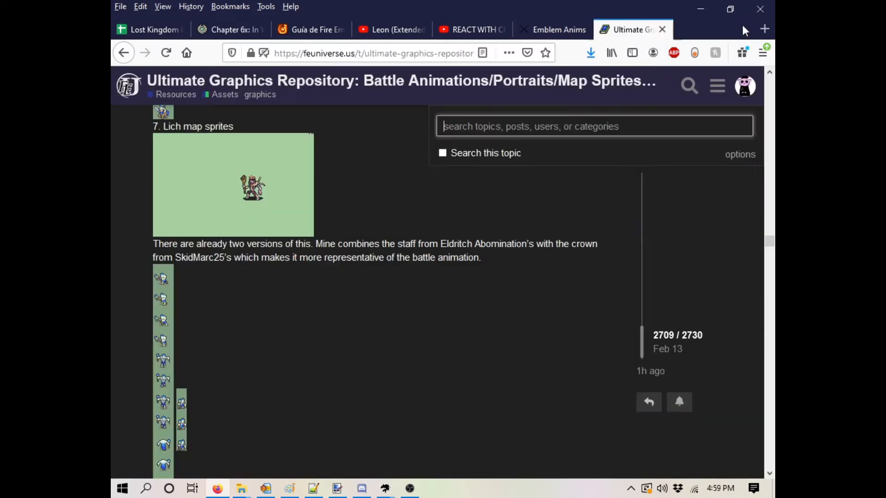
# Switch to File Explorer and launch the GBA Map Sprite Converter from the FEXNA folder in Dropbox.
pyautogui.moveTo(239, 488)
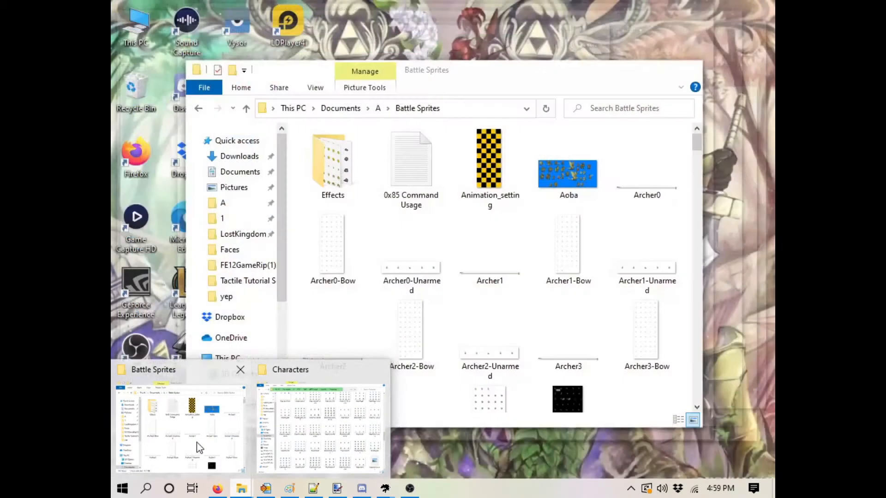
pyautogui.click(197, 442)
pyautogui.scroll(-2, 240, 222)
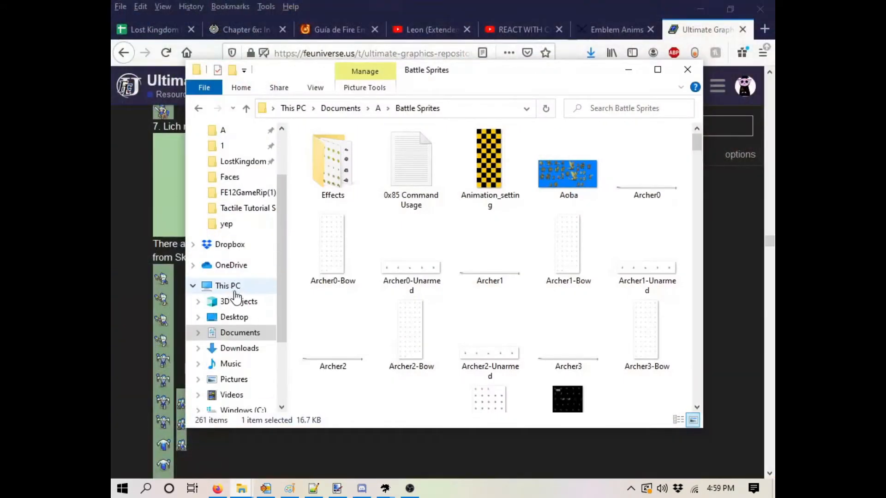
pyautogui.click(230, 245)
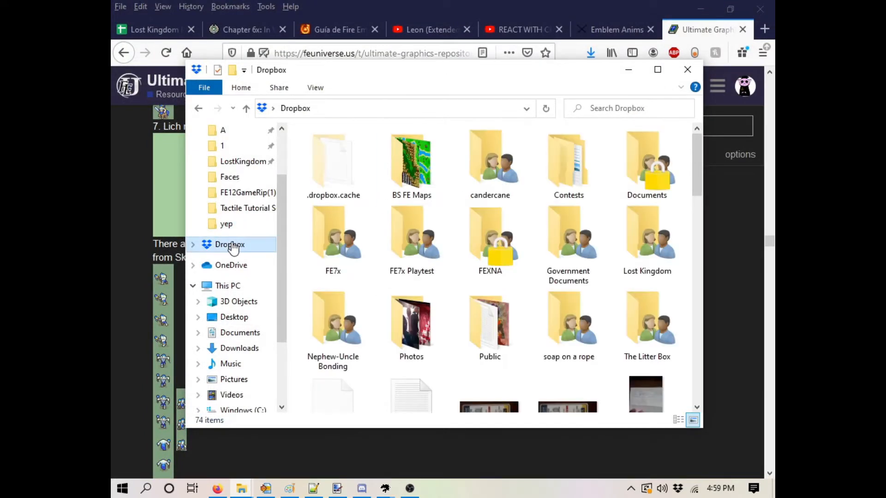
pyautogui.doubleClick(490, 250)
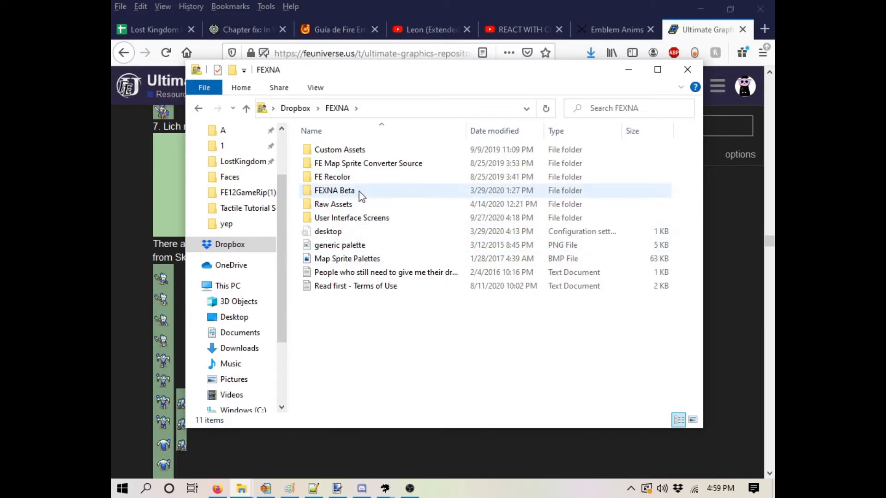
pyautogui.doubleClick(356, 159)
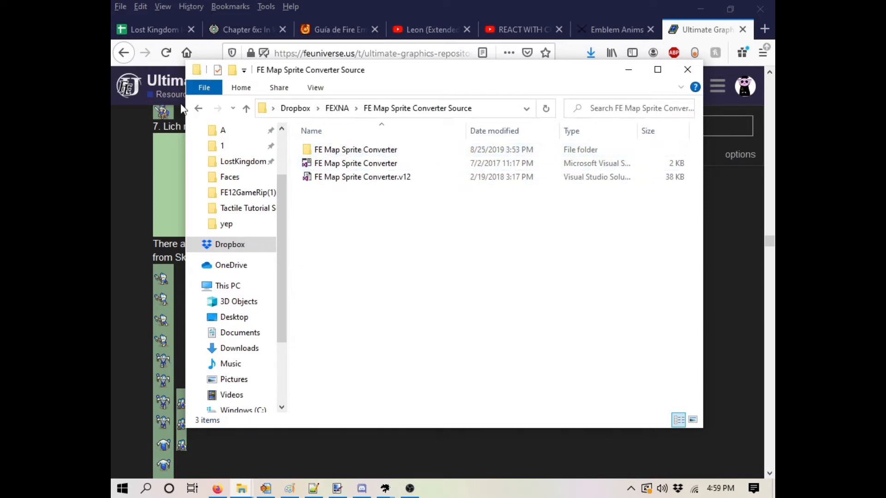
pyautogui.click(199, 108)
pyautogui.doubleClick(356, 190)
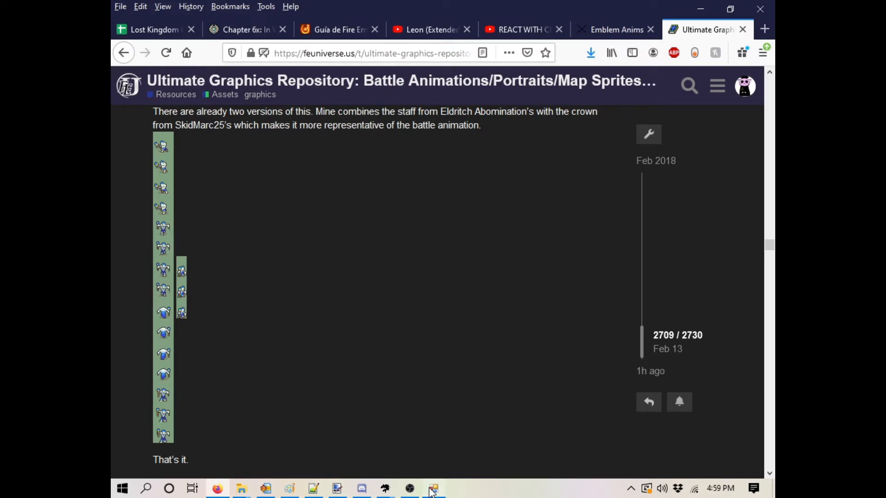
pyautogui.click(433, 490)
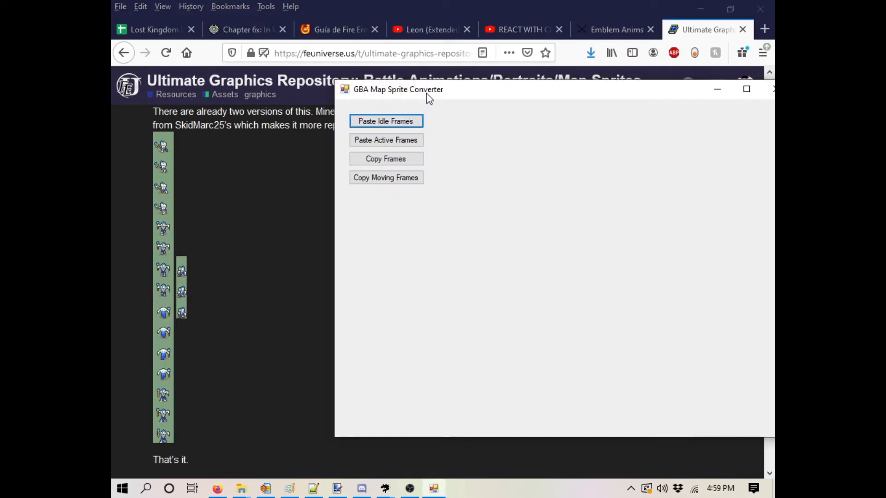
# Load the copied Lich moving-frames sheet into the converter as the active frames.
pyautogui.moveTo(427, 93); pyautogui.dragTo(332, 95)
pyautogui.click(298, 120)
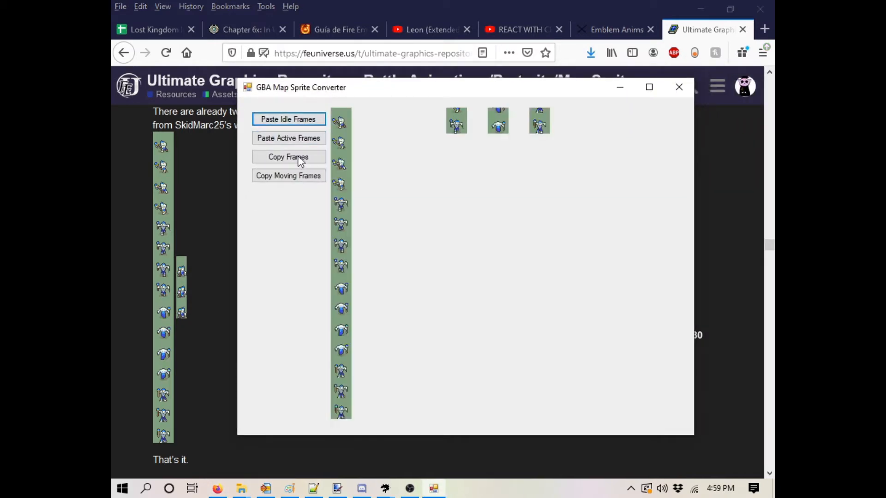
pyautogui.click(289, 137)
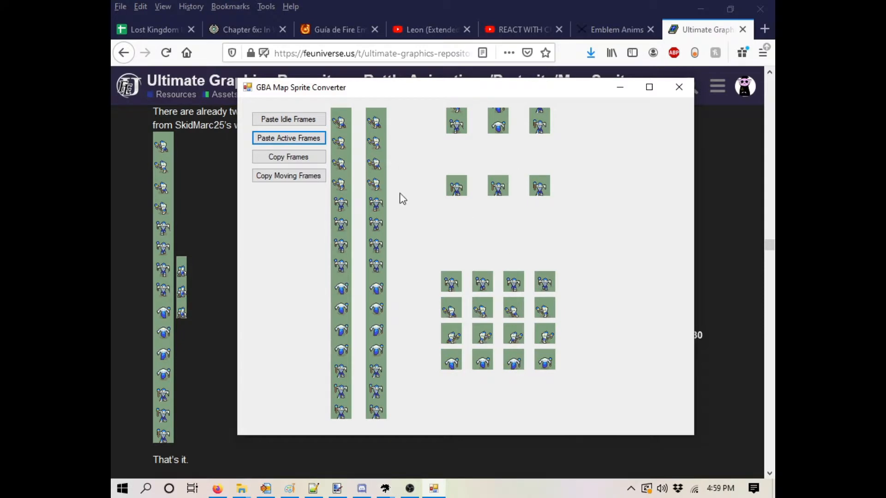
# Copy the small three-frame Lich image from the forum post and load it into the converter as the idle frames.
pyautogui.rightClick(183, 279)
pyautogui.click(219, 300)
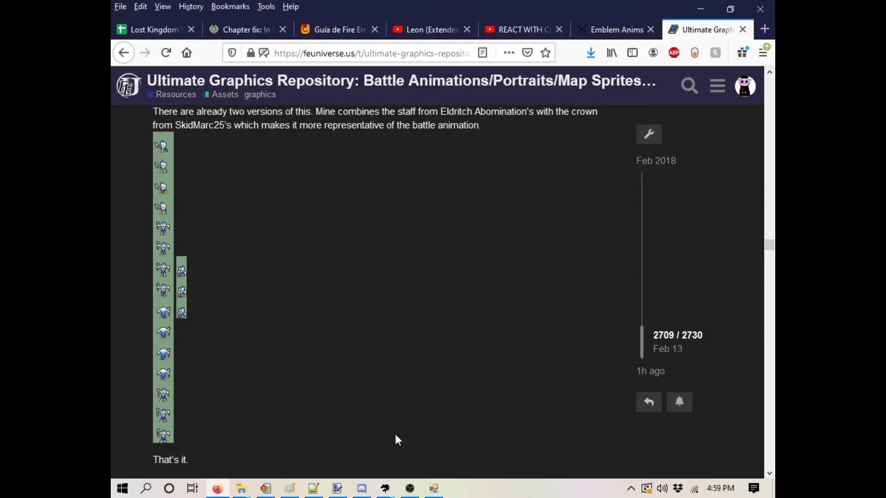
pyautogui.click(433, 489)
pyautogui.click(301, 118)
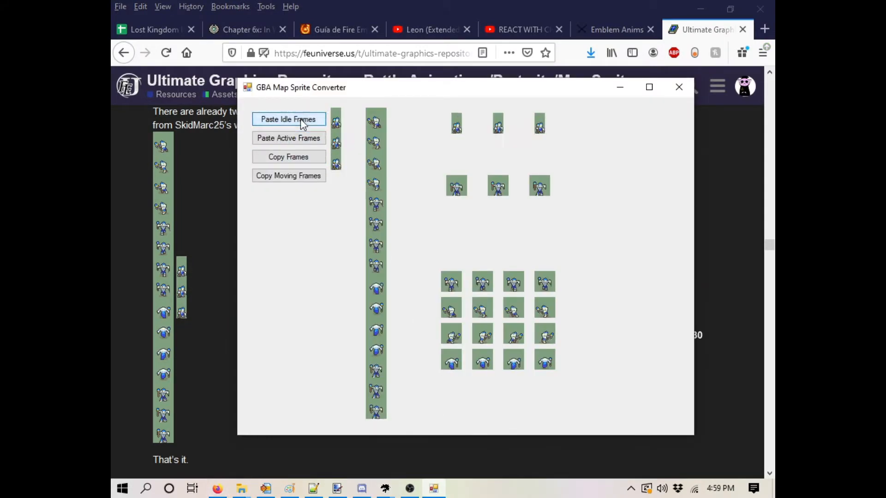
# Copy the converted standing frames and paste them into a new image in paint.net.
pyautogui.click(277, 156)
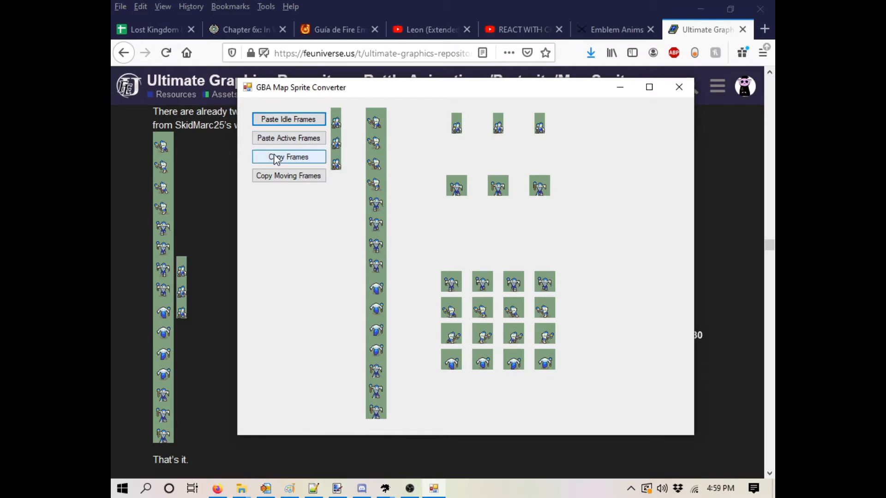
pyautogui.click(341, 490)
pyautogui.click(146, 24)
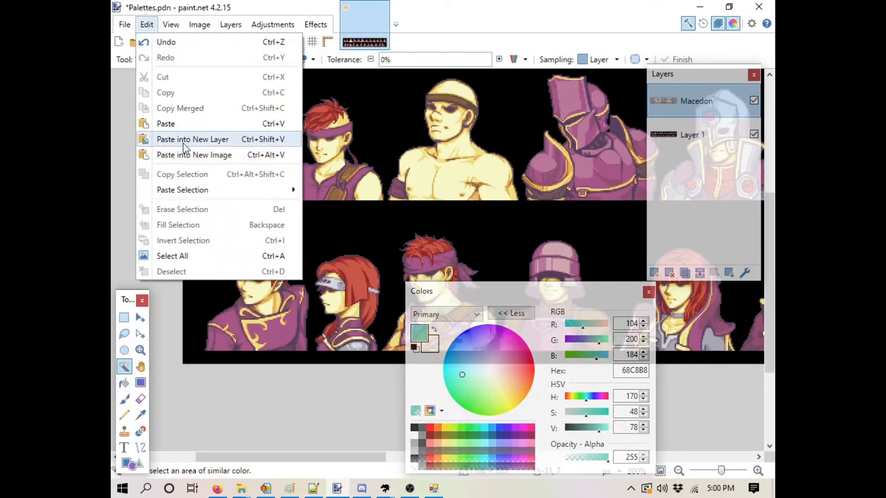
pyautogui.click(184, 154)
pyautogui.moveTo(433, 291); pyautogui.dragTo(311, 360)
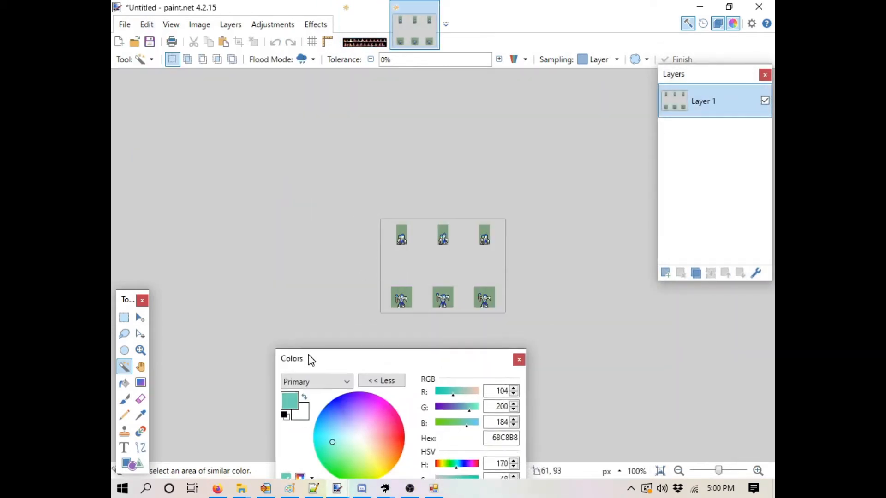
# Select the grey and green backgrounds around the Lich sprites and erase them to transparency.
pyautogui.click(413, 266)
pyautogui.keyDown('ctrl'); pyautogui.click(408, 294); pyautogui.keyUp('ctrl')
pyautogui.press('Delete')
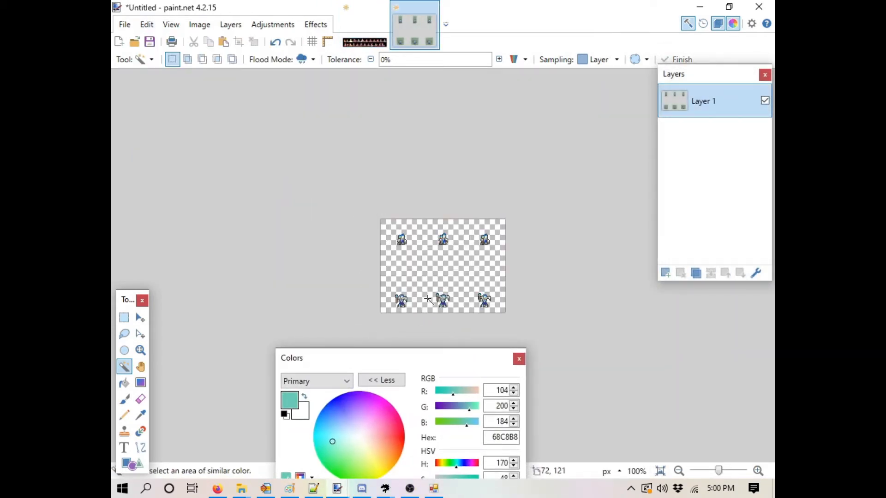
# Save the Lich sprite sheet as the PNG file LichM in The Wind Cometh folder.
pyautogui.click(123, 25)
pyautogui.click(150, 125)
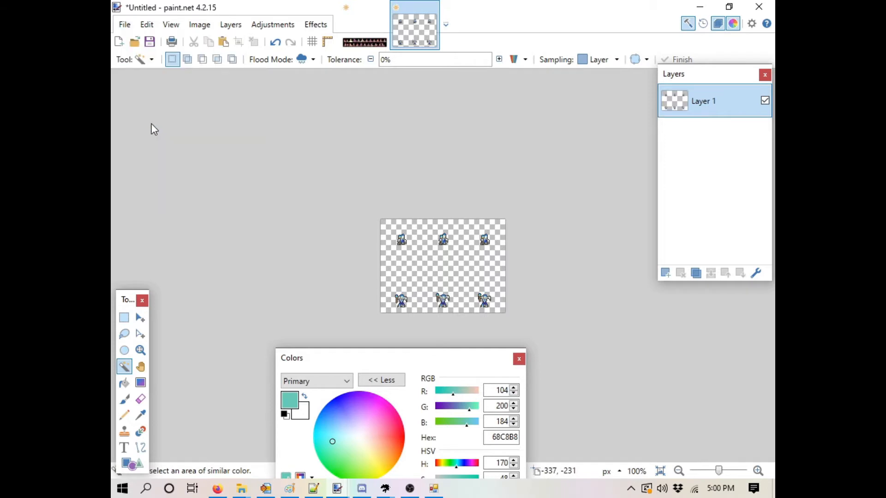
pyautogui.moveTo(236, 10); pyautogui.dragTo(357, 15)
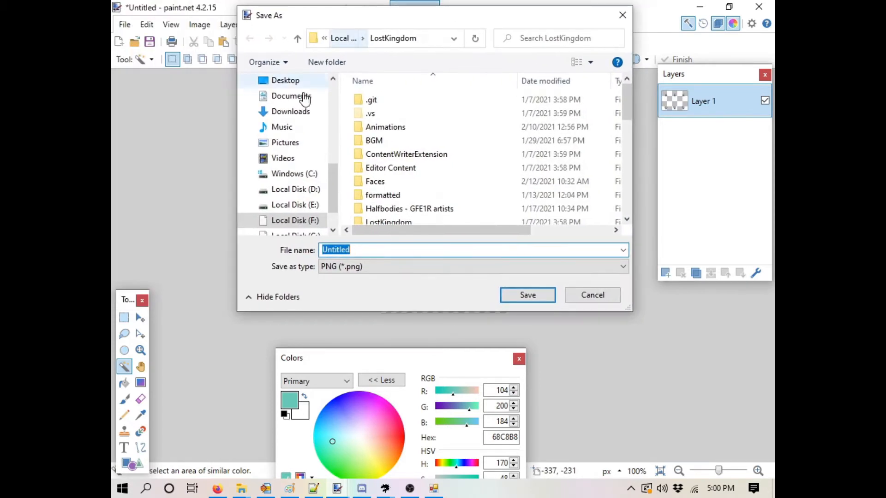
pyautogui.scroll(-2, 303, 139)
pyautogui.scroll(2, 305, 161)
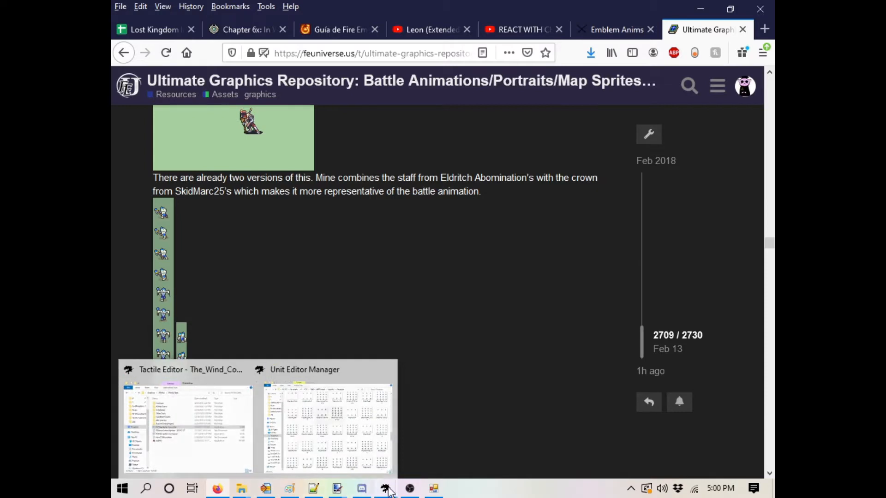
pyautogui.moveTo(339, 494)
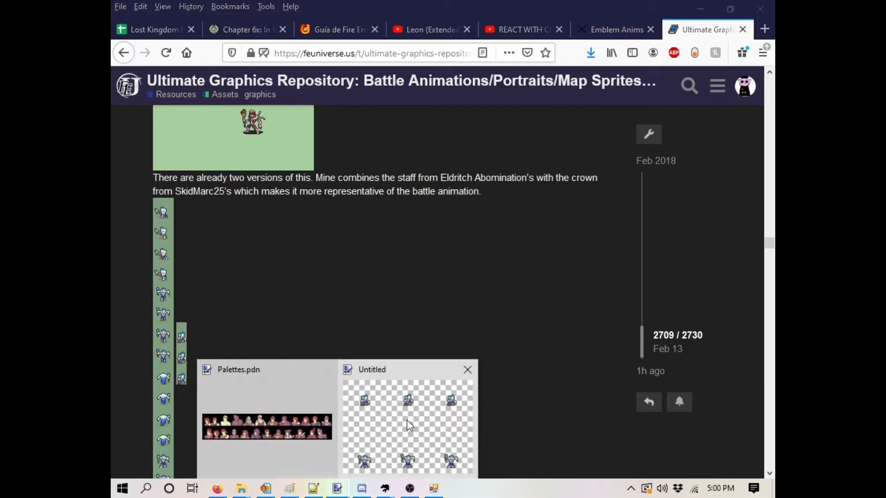
pyautogui.click(407, 420)
pyautogui.write('LichM')
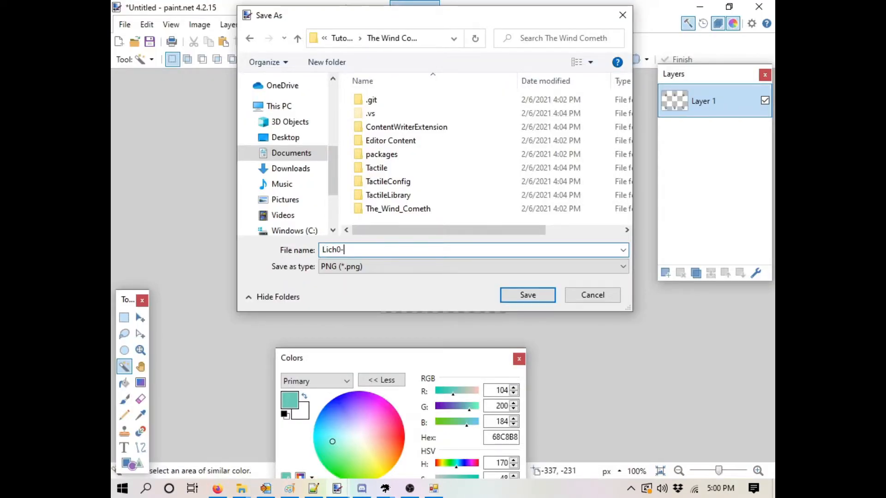
pyautogui.click(528, 295)
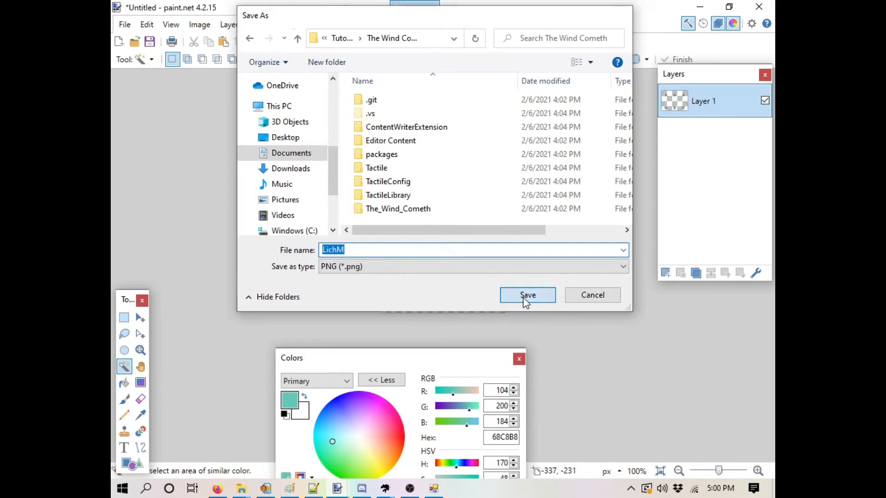
pyautogui.click(457, 294)
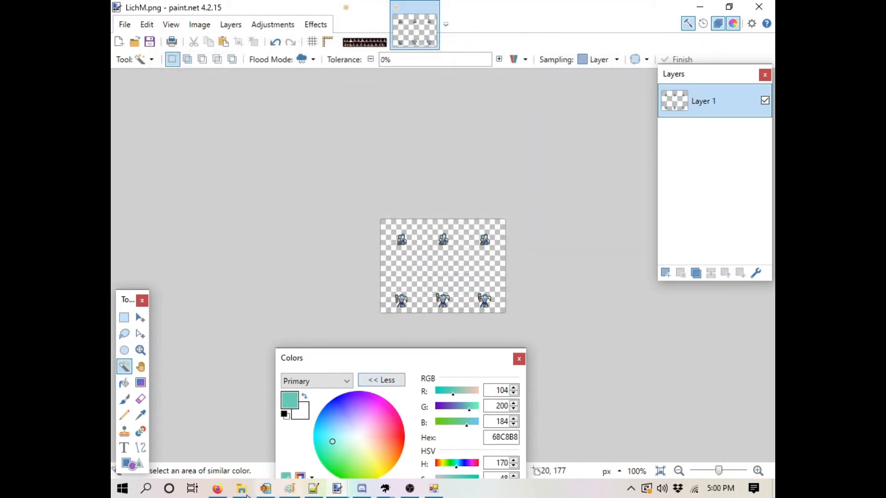
# Copy the converted moving frames from the map sprite converter and paste them into a new image in paint.net.
pyautogui.click(433, 488)
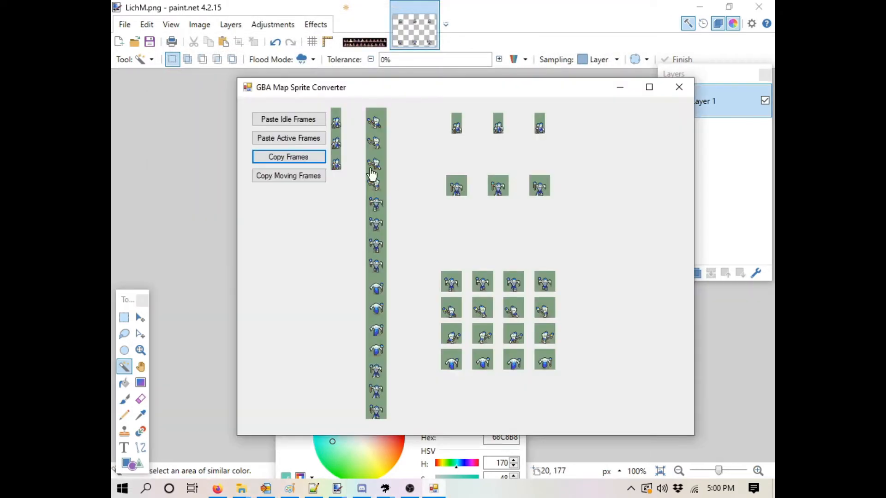
pyautogui.click(287, 175)
pyautogui.click(508, 5)
pyautogui.click(146, 24)
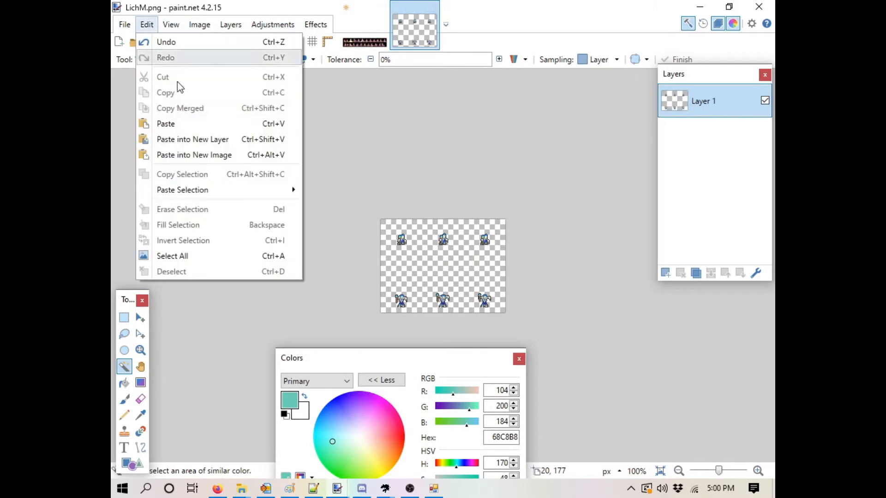
pyautogui.click(180, 155)
# Select the background around the moving Lich frames, erase it to transparency and clear the selection.
pyautogui.click(429, 248)
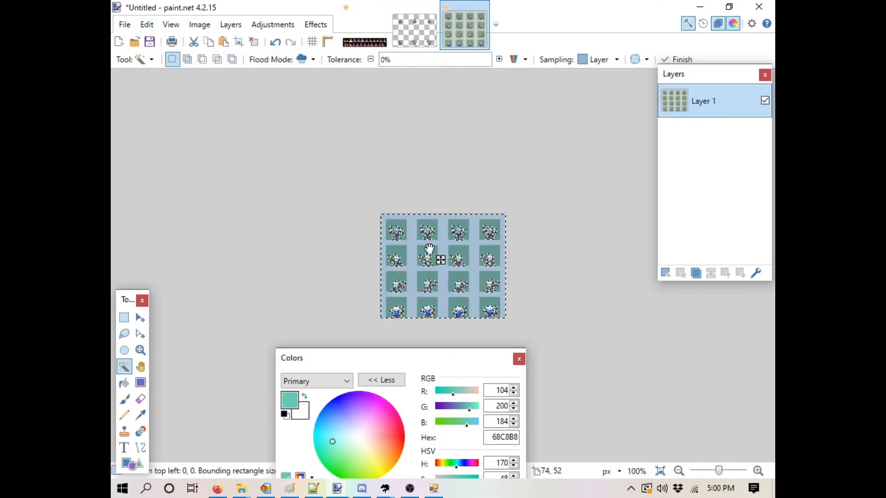
pyautogui.press('Delete')
pyautogui.hotkey('ctrl', 'd')
# Save the moving Lich sheet as the PNG file LichM-Move in The Wind Cometh folder.
pyautogui.click(125, 24)
pyautogui.click(177, 124)
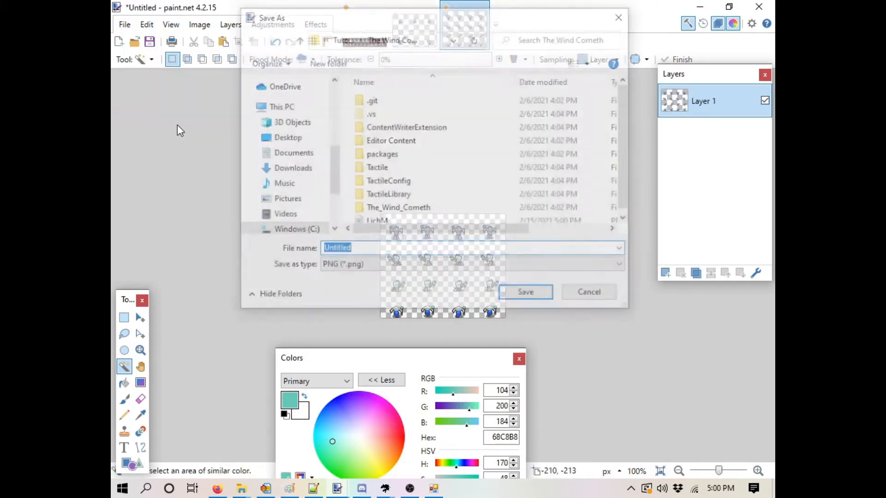
pyautogui.write('LichM-Move')
pyautogui.press('Return')
pyautogui.press('Return')
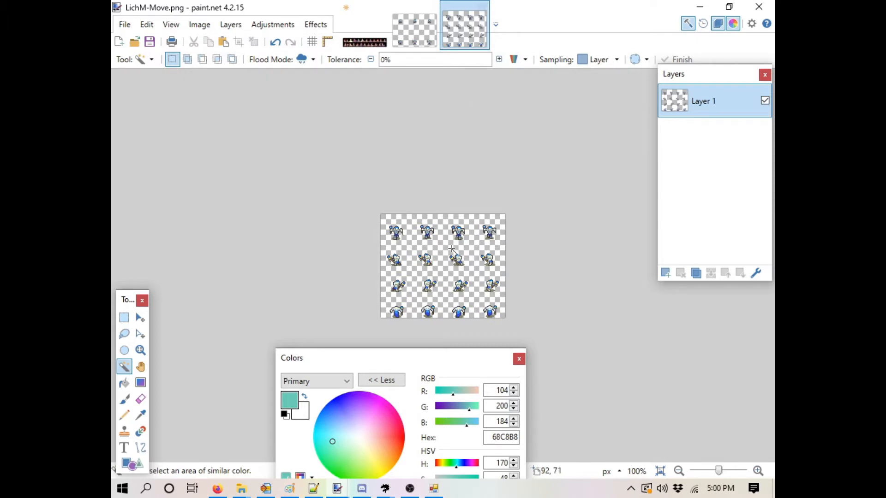
# Minimize paint.net, close the sprite converter, and select the MapMercenaryF and MapMercenaryF_move images in the Characters folder.
pyautogui.click(700, 7)
pyautogui.click(679, 87)
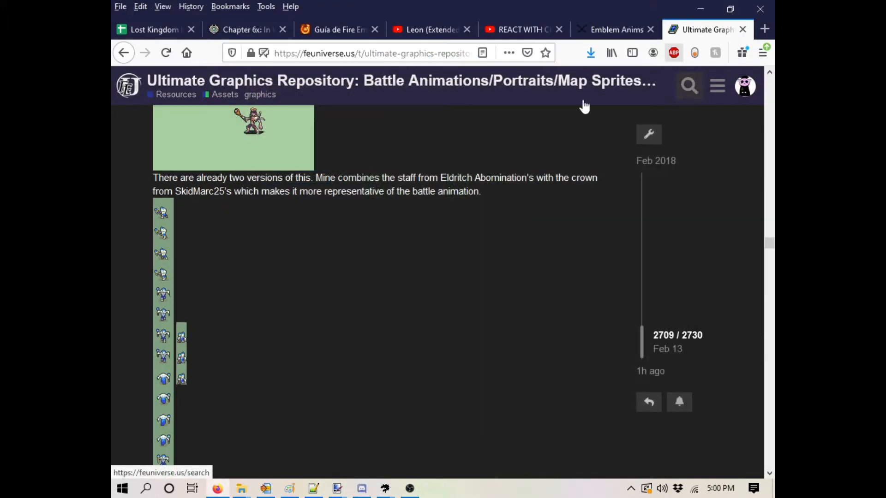
pyautogui.moveTo(252, 491)
pyautogui.click(307, 448)
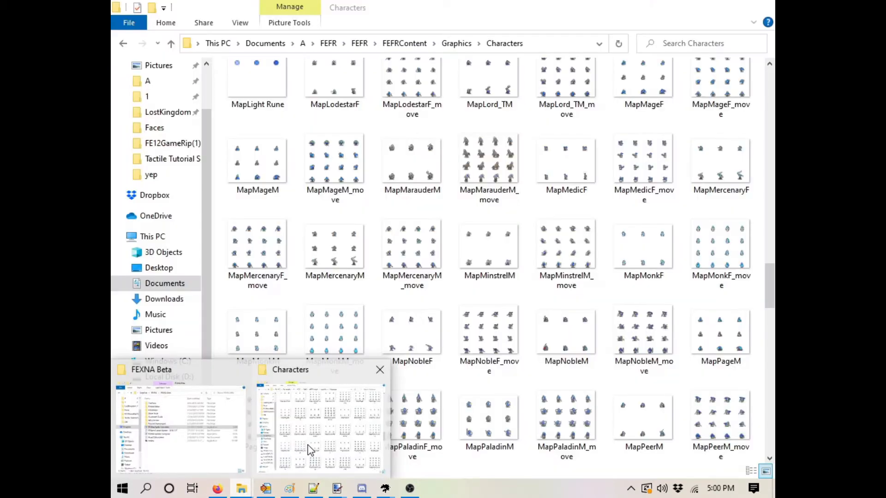
pyautogui.click(731, 168)
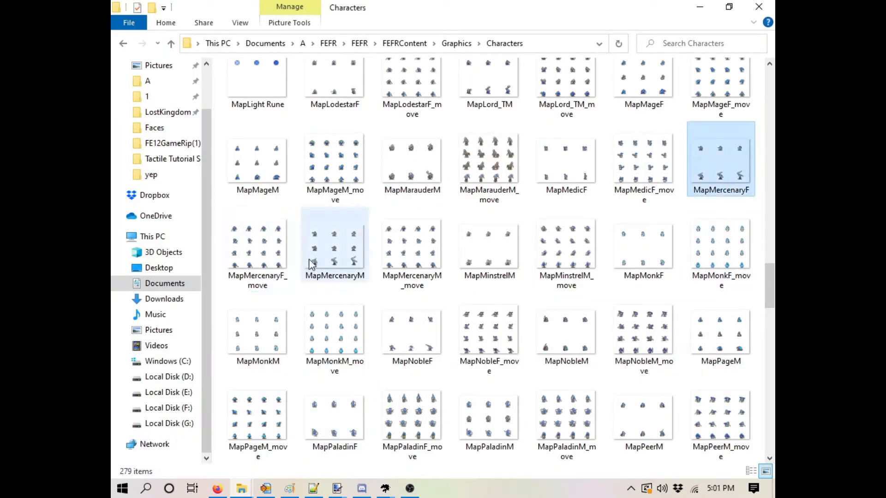
pyautogui.keyDown('ctrl'); pyautogui.click(277, 255); pyautogui.keyUp('ctrl')
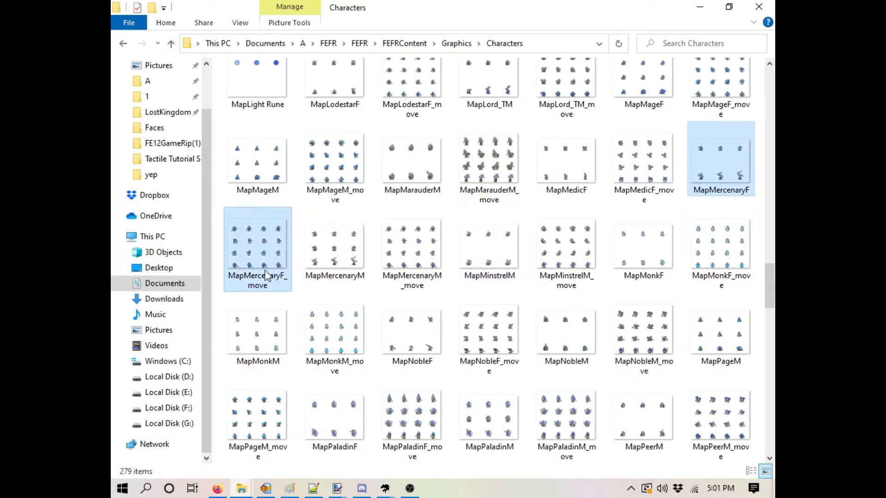
# In the FEXNA Beta folder window, go to Documents and open The Wind Cometh folder inside Tutorial.
pyautogui.moveTo(240, 490)
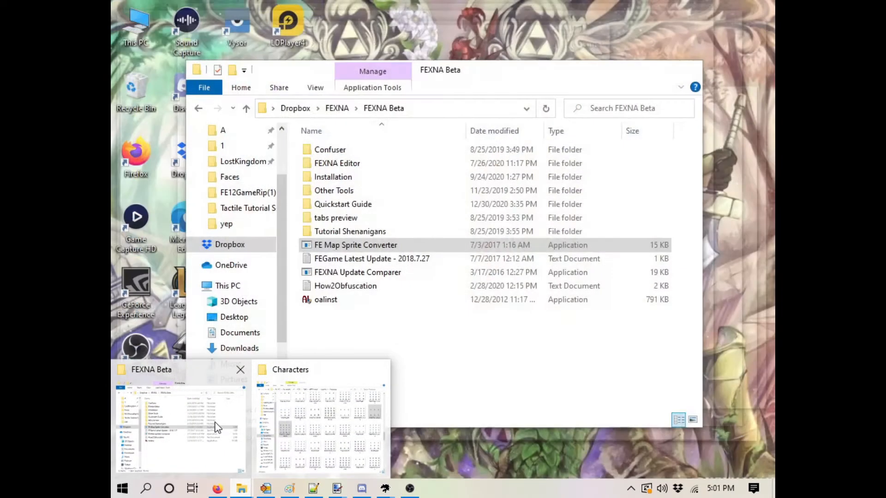
pyautogui.click(214, 425)
pyautogui.scroll(2, 230, 221)
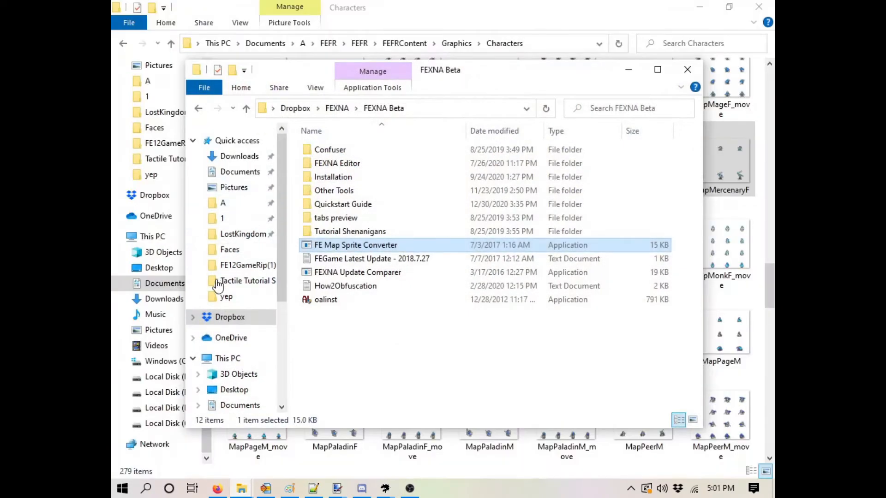
pyautogui.click(235, 235)
pyautogui.scroll(-1, 227, 344)
pyautogui.click(231, 333)
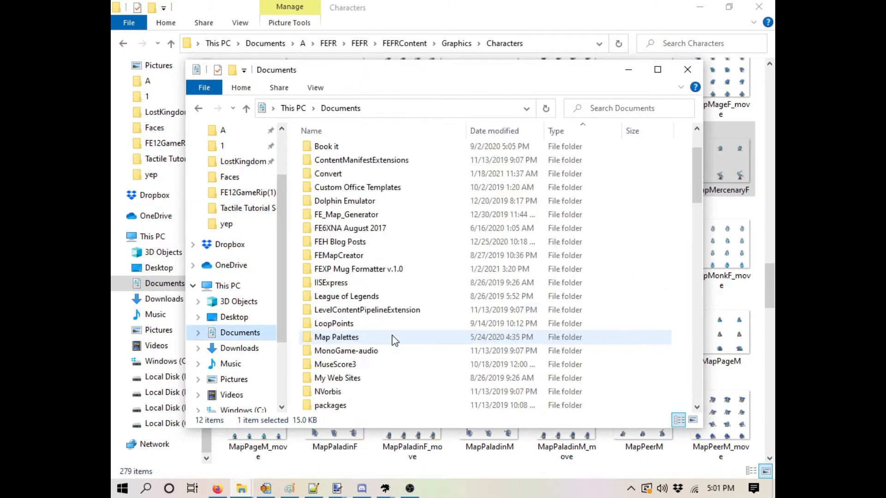
pyautogui.scroll(-9, 393, 340)
pyautogui.scroll(3, 351, 272)
pyautogui.doubleClick(348, 215)
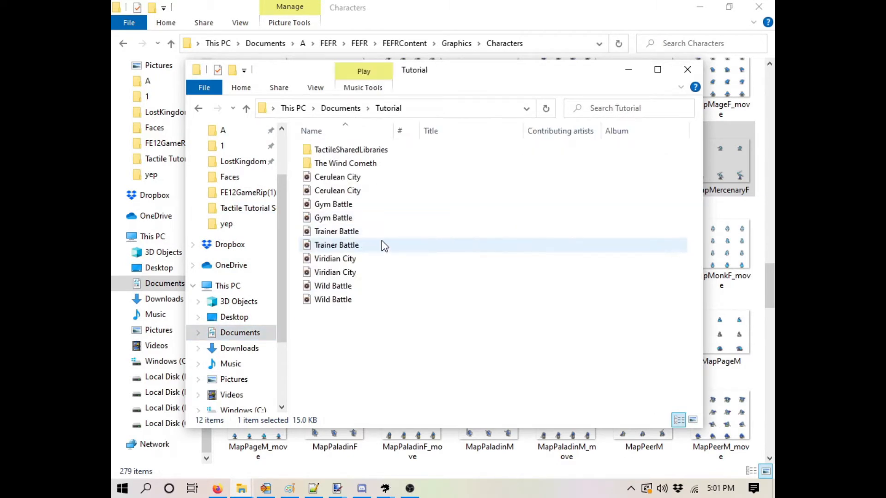
pyautogui.doubleClick(347, 165)
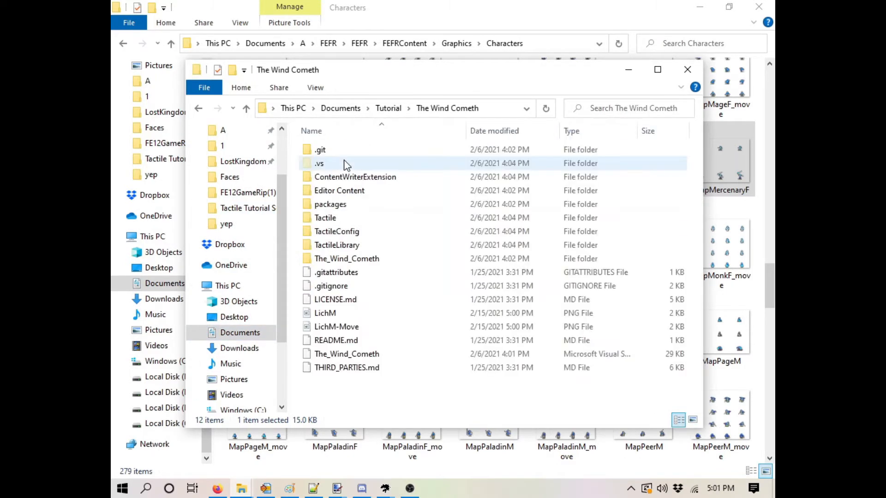
# Move the LichM and LichM-Move images from The Wind Cometh folder up into the Tutorial folder.
pyautogui.click(326, 313)
pyautogui.keyDown('shift'); pyautogui.click(337, 327); pyautogui.keyUp('shift')
pyautogui.hotkey('ctrl', 'x')
pyautogui.click(389, 108)
pyautogui.hotkey('ctrl', 'v')
# Rename the LichM-Move image as MapLichM_move.
pyautogui.doubleClick(347, 248)
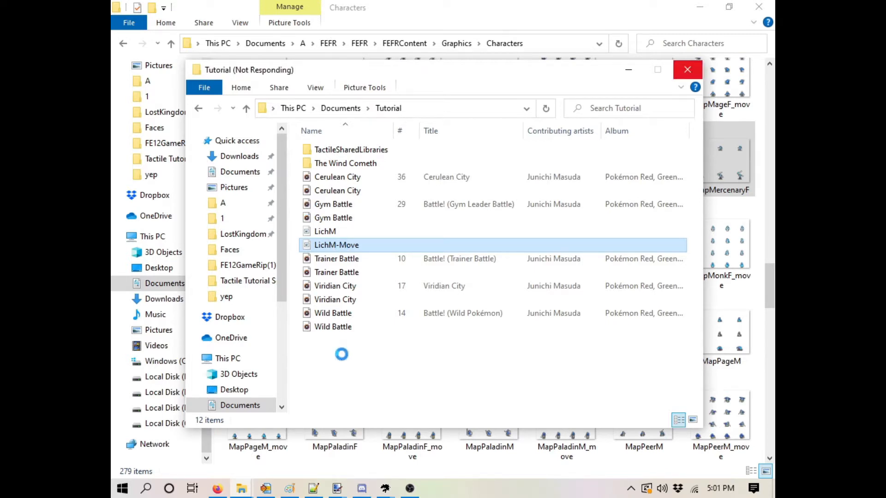
pyautogui.click(336, 245)
pyautogui.click(315, 244)
pyautogui.write('Maep')
pyautogui.press('BackSpace')
pyautogui.press('BackSpace')
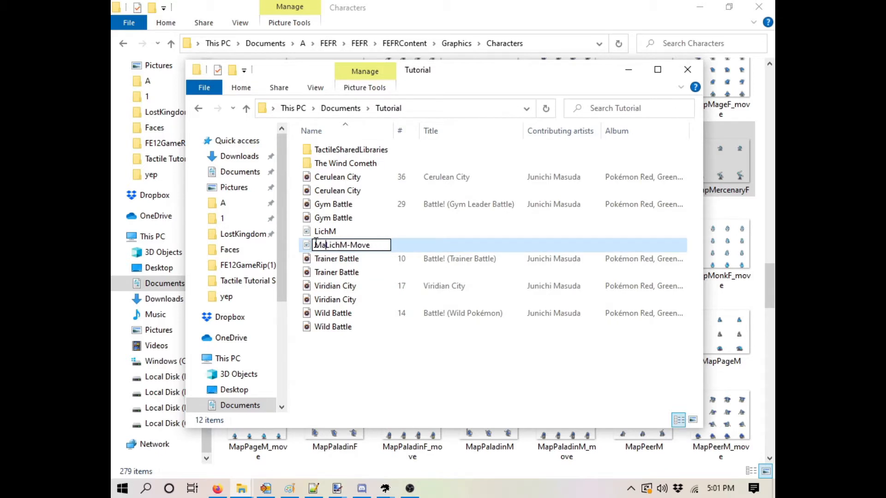
pyautogui.write('pm')
pyautogui.press('Return')
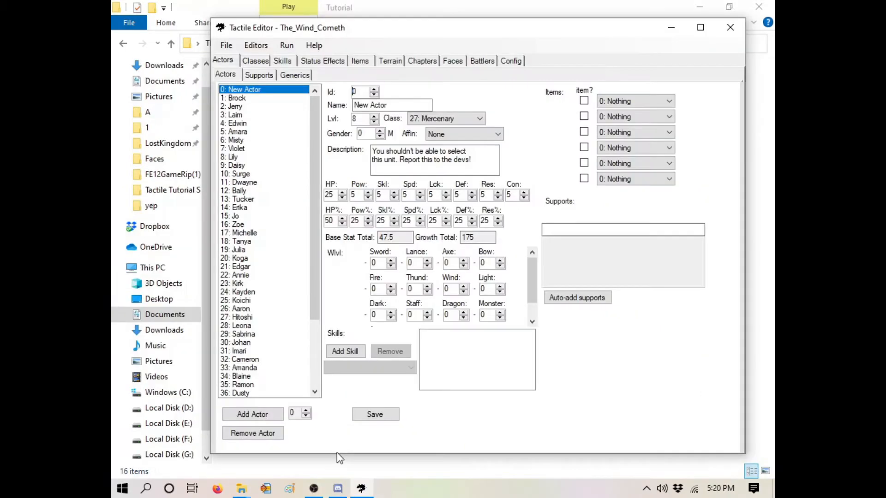
# Look up the MapMercenaryF.png sprite under Graphics\Characters in Tactile's Content Manager, and close the manager.
pyautogui.moveTo(323, 491)
pyautogui.moveTo(314, 28)
pyautogui.mouseDown()
pyautogui.moveTo(394, 28)
pyautogui.moveTo(316, 19)
pyautogui.mouseUp()
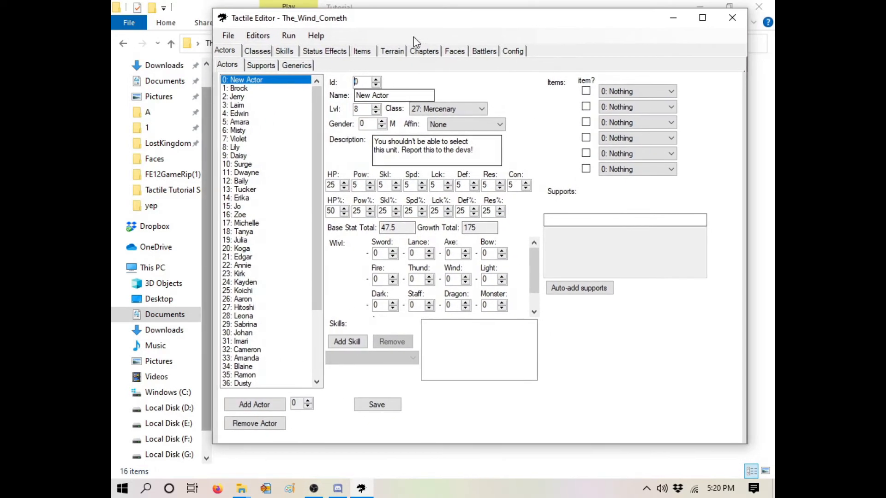
pyautogui.click(284, 165)
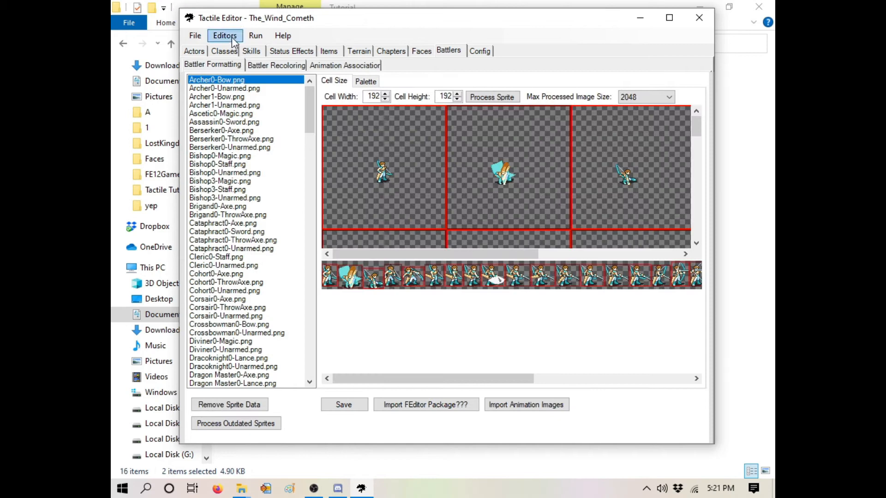
pyautogui.click(194, 36)
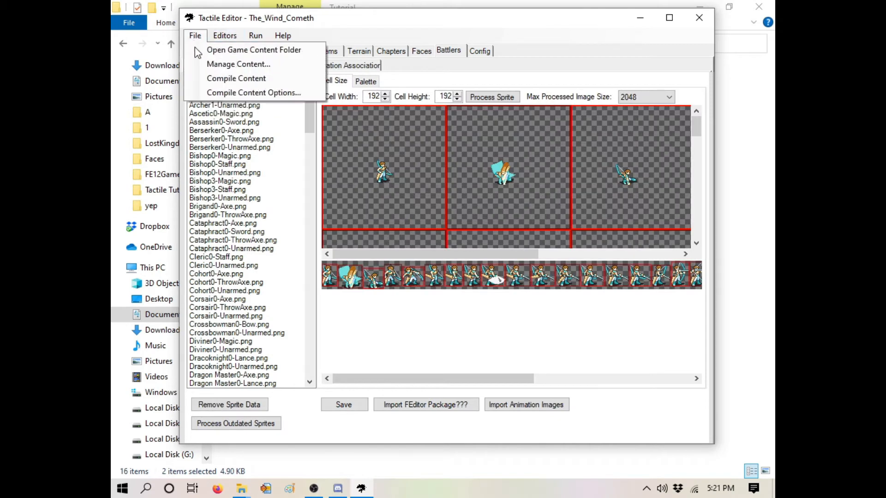
pyautogui.click(217, 64)
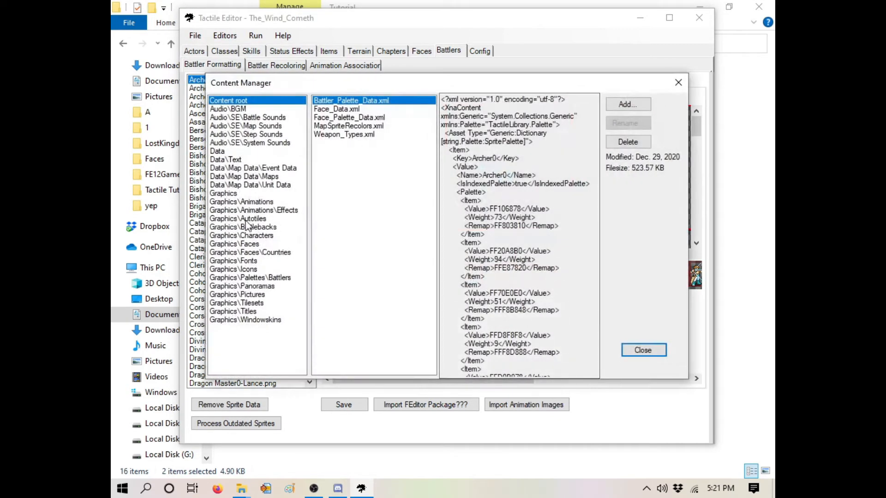
pyautogui.click(257, 235)
pyautogui.moveTo(427, 125); pyautogui.dragTo(418, 247)
pyautogui.click(372, 177)
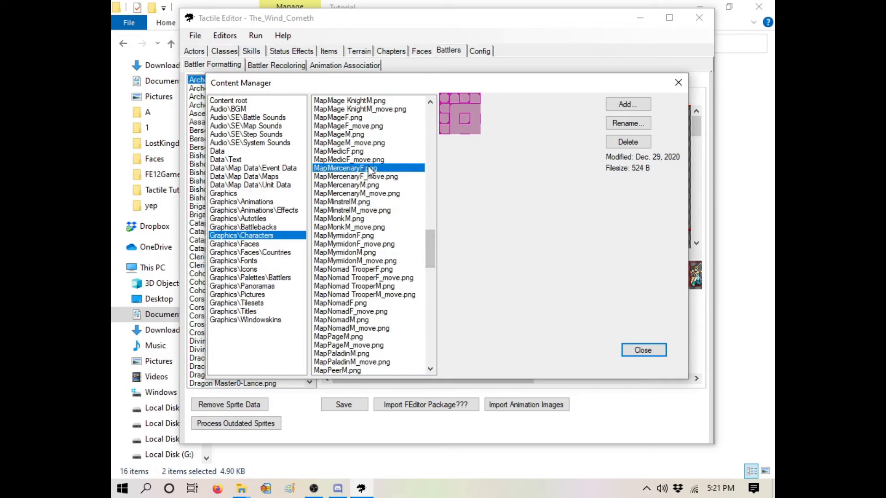
pyautogui.click(678, 83)
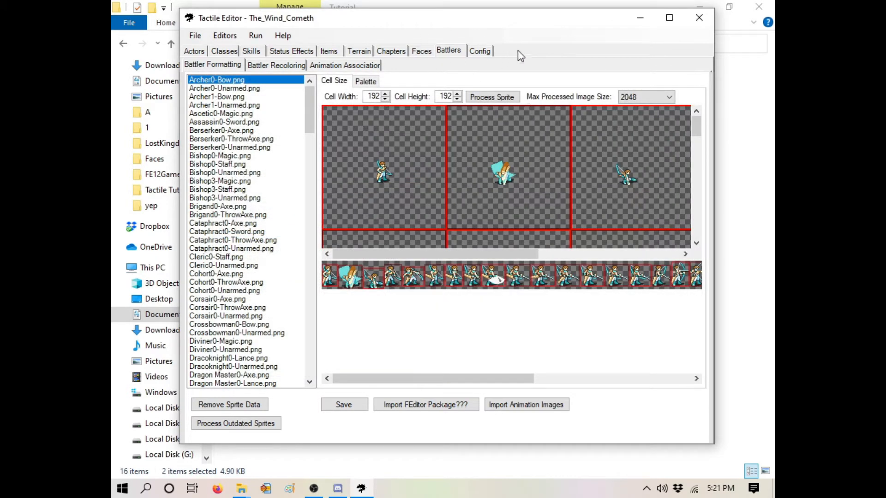
# Move the Tactile Editor window aside and navigate the Characters folder window to the A folder in Documents.
pyautogui.moveTo(475, 20); pyautogui.dragTo(534, 32)
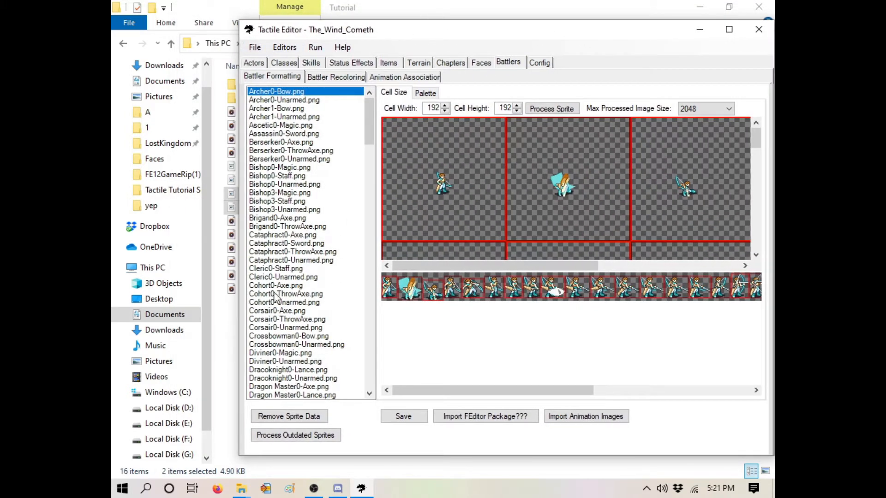
pyautogui.click(225, 355)
pyautogui.moveTo(235, 484)
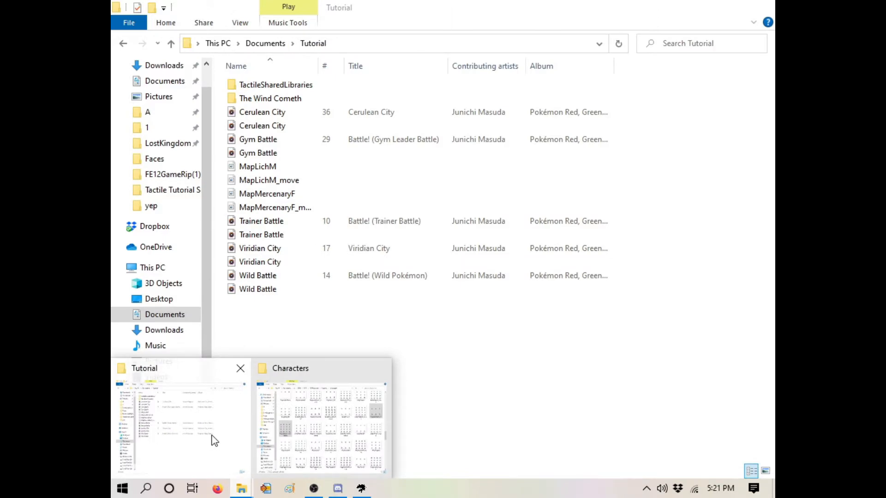
pyautogui.click(297, 441)
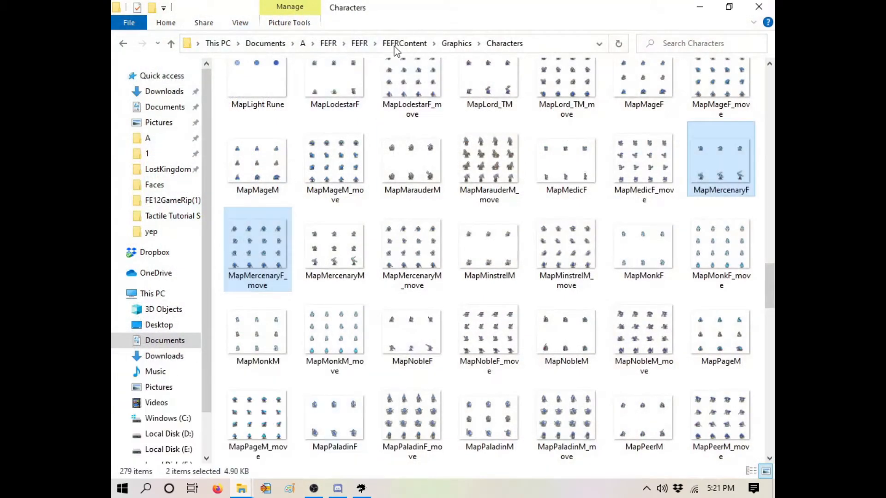
pyautogui.click(304, 43)
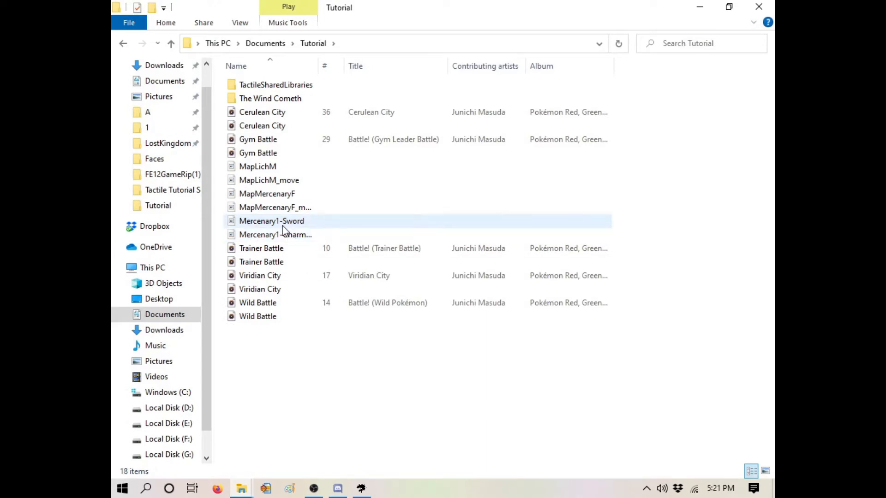
# Open Mercenary1-Sword from the Tutorial folder in paint.net and examine its battle animation frames up close.
pyautogui.rightClick(283, 227)
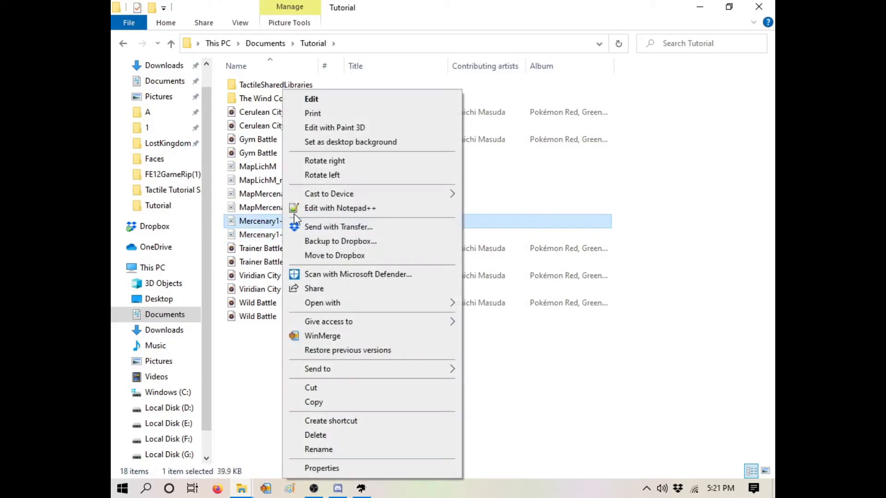
pyautogui.moveTo(341, 300)
pyautogui.click(518, 332)
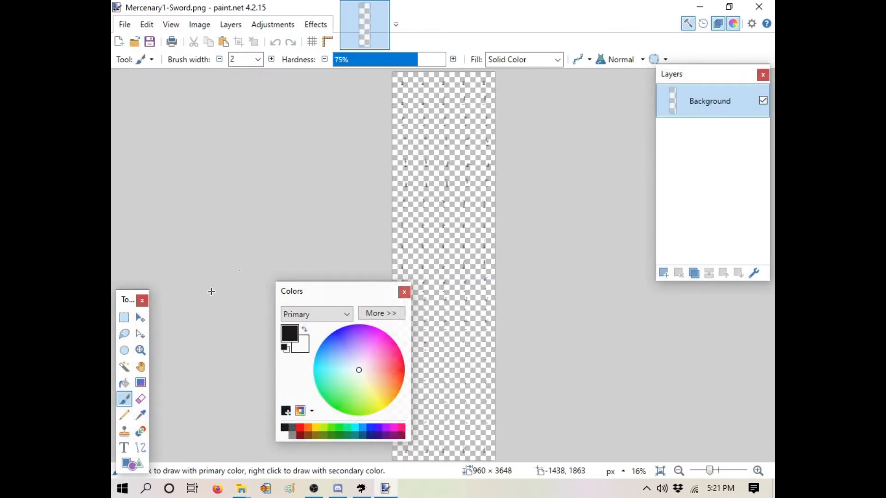
pyautogui.click(140, 351)
pyautogui.doubleClick(387, 126)
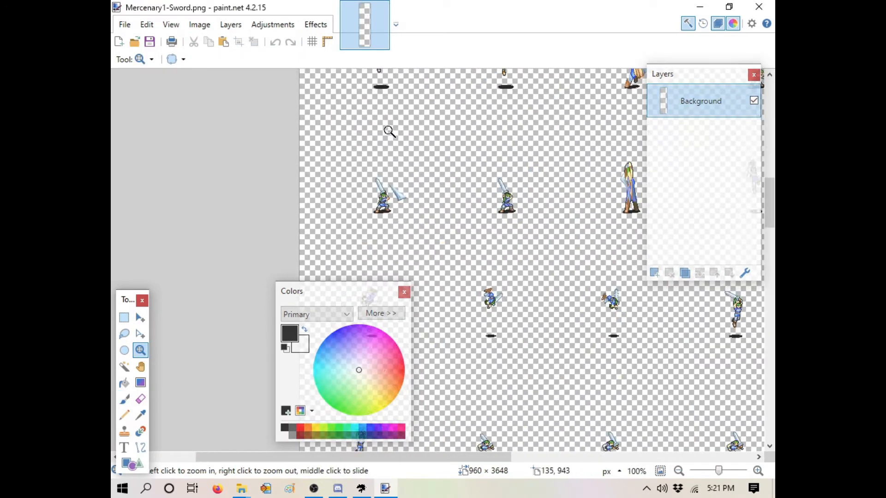
pyautogui.scroll(8, 448, 221)
pyautogui.moveTo(377, 457); pyautogui.dragTo(533, 460)
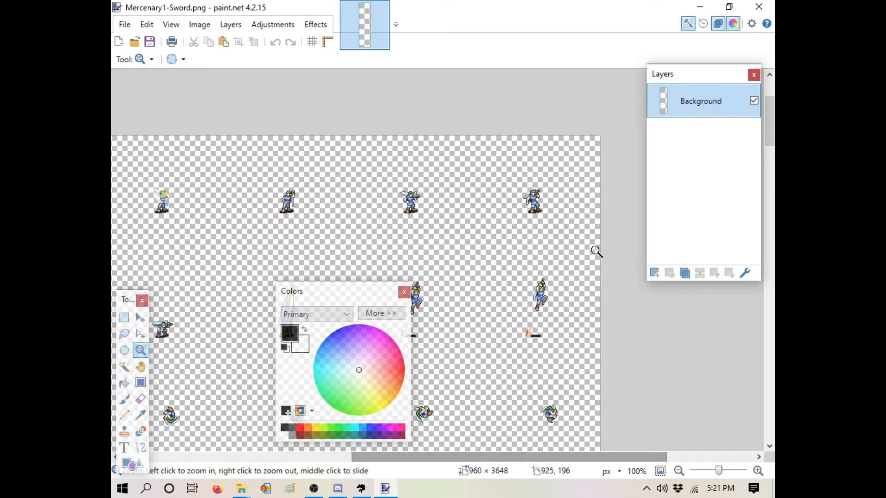
pyautogui.moveTo(600, 458); pyautogui.dragTo(503, 461)
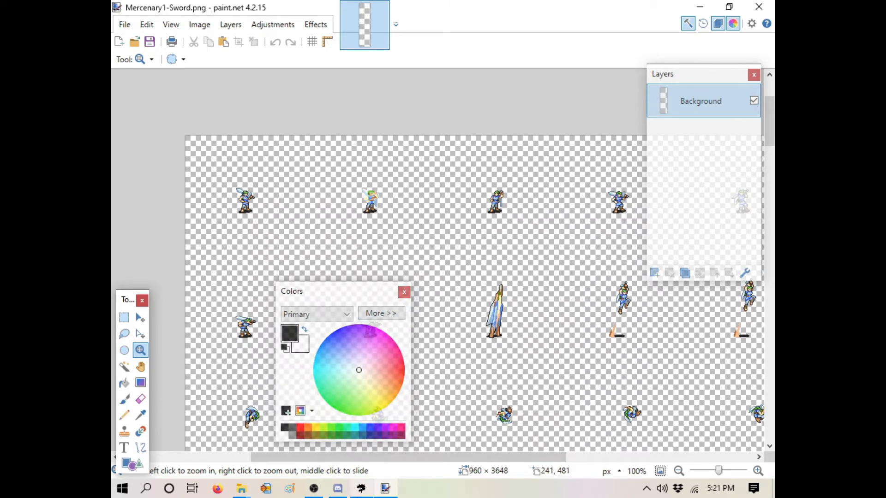
# Switch to the Battle Sprites folder and select the Mercenary1-Sword and Mercenary1-Unarmed images.
pyautogui.click(237, 486)
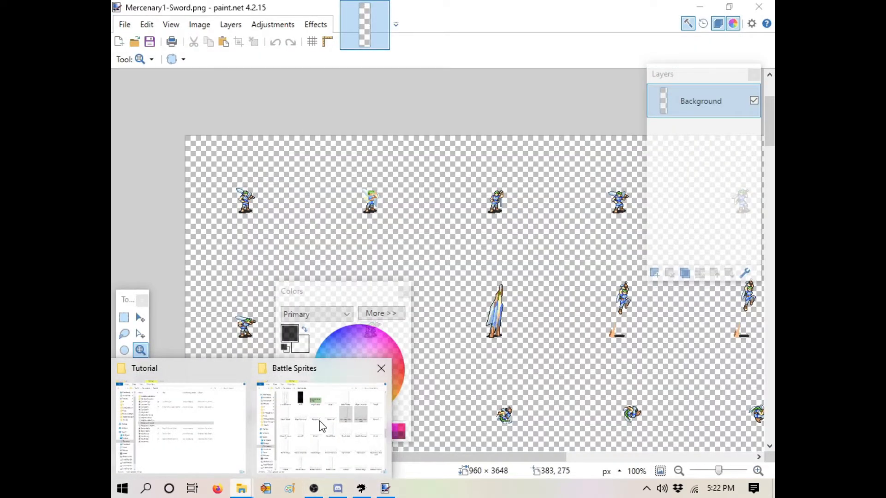
pyautogui.click(322, 426)
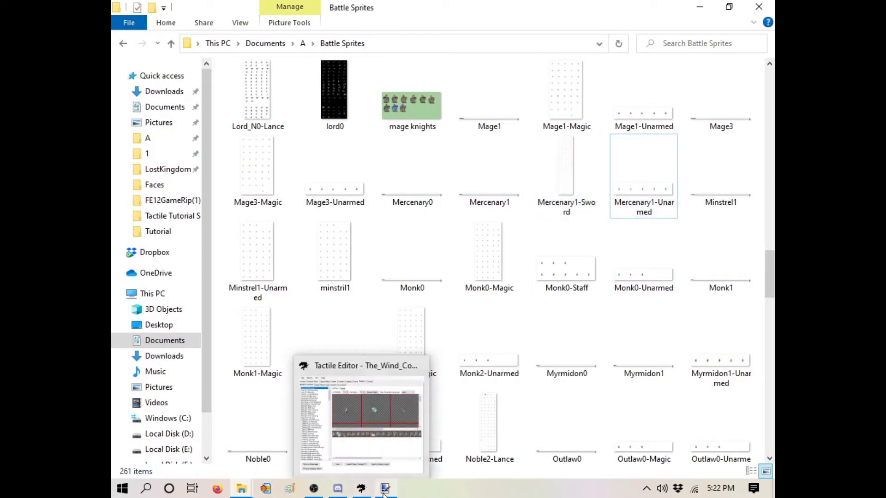
pyautogui.keyDown('shift'); pyautogui.click(571, 183); pyautogui.keyUp('shift')
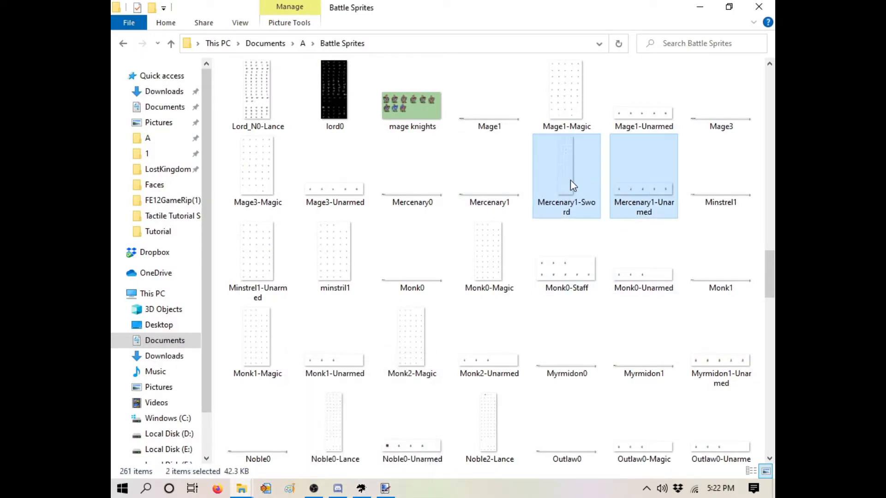
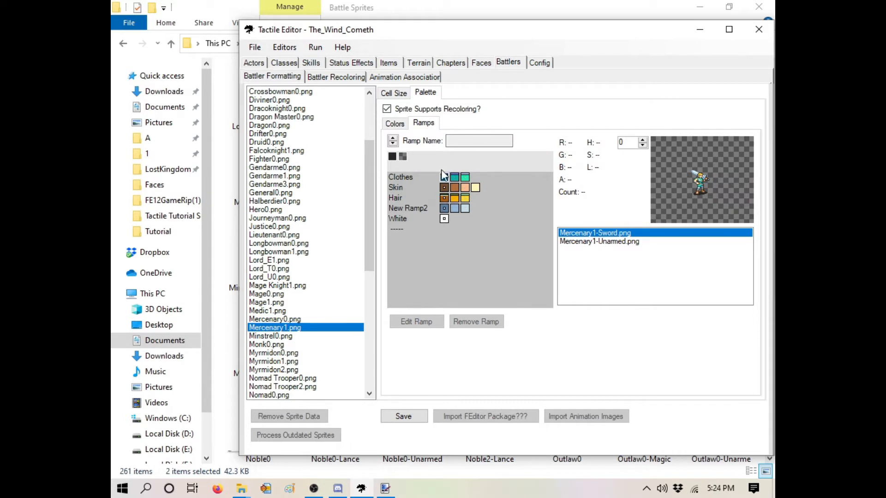
# Rename the New Ramp2 ramp of Mercenary1.png to Mercenary Sword.
pyautogui.moveTo(426, 202); pyautogui.dragTo(413, 212)
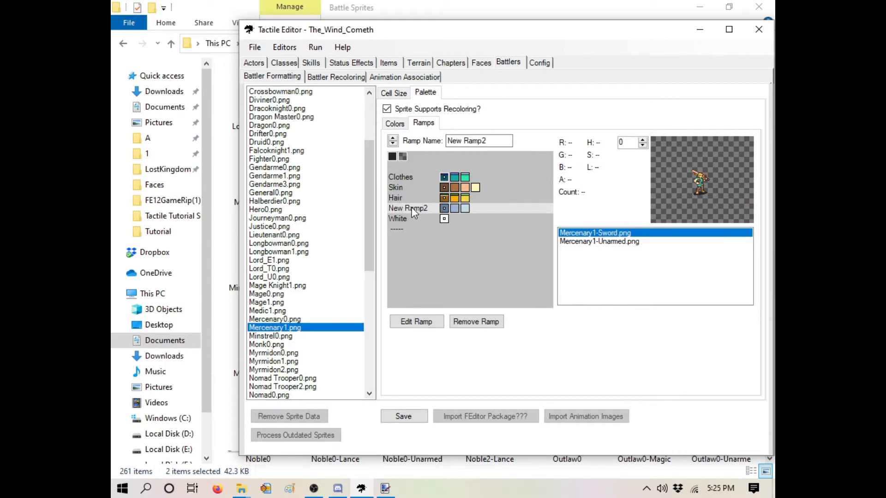
pyautogui.moveTo(508, 141); pyautogui.dragTo(428, 141)
pyautogui.write('Mer')
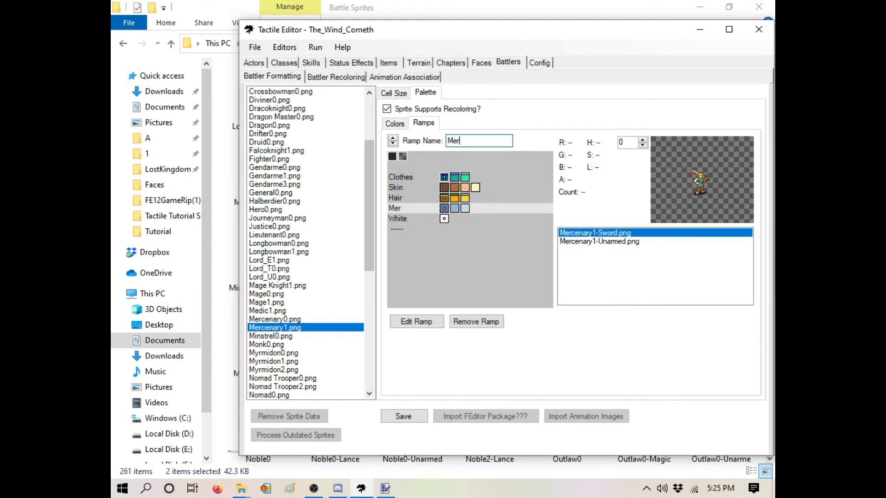
pyautogui.write('cenary Sword')
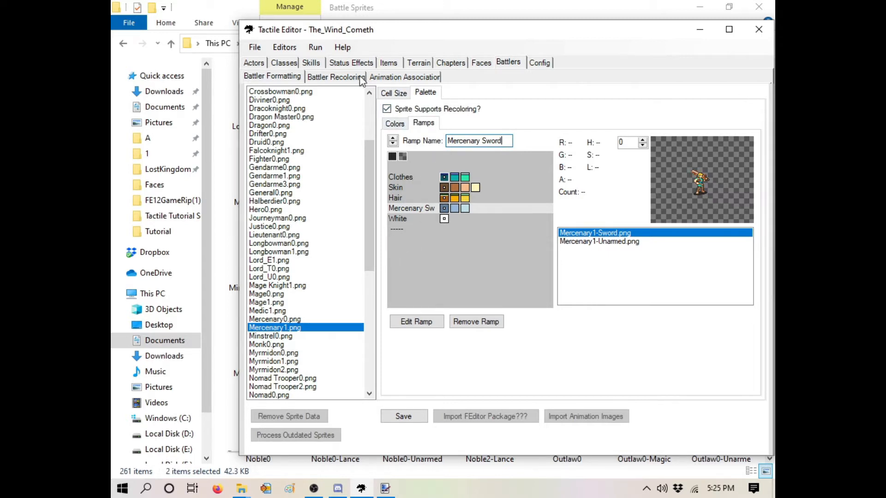
# Check Mercenary0.png's Clothes ramp, and set the base index of Mercenary1.png's Clothes ramp between its second and third colors.
pyautogui.click(401, 178)
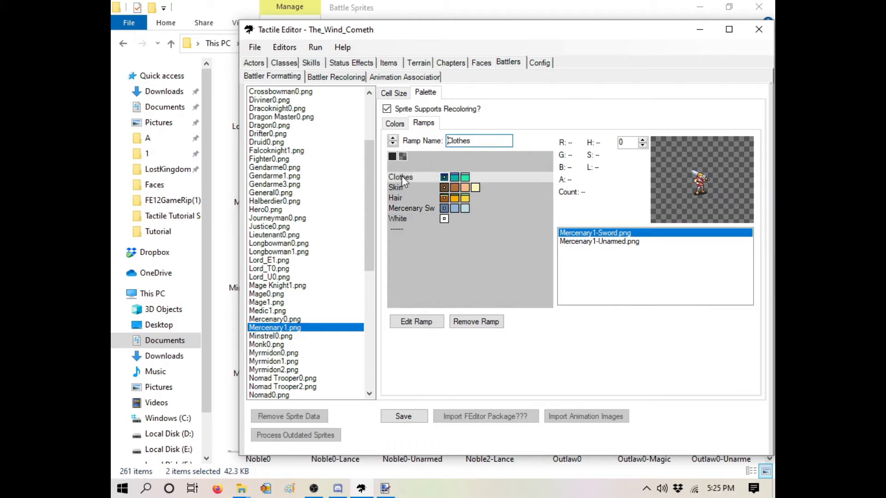
pyautogui.click(279, 319)
pyautogui.click(409, 180)
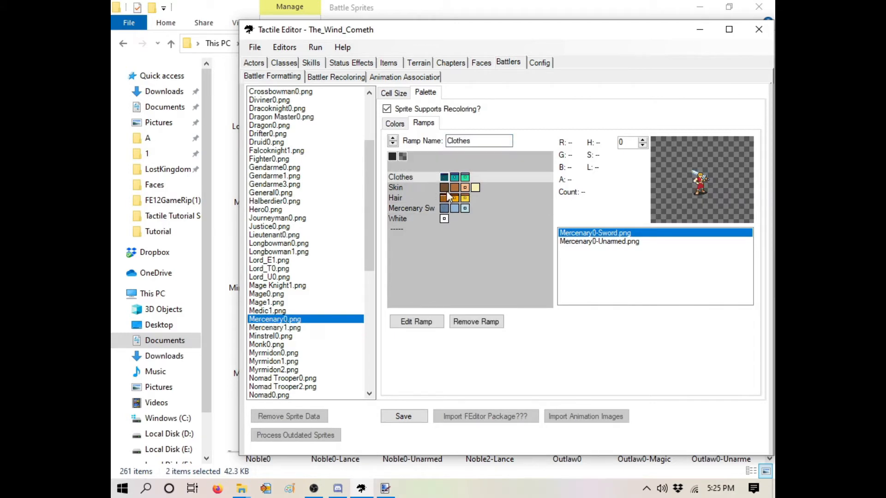
pyautogui.click(416, 322)
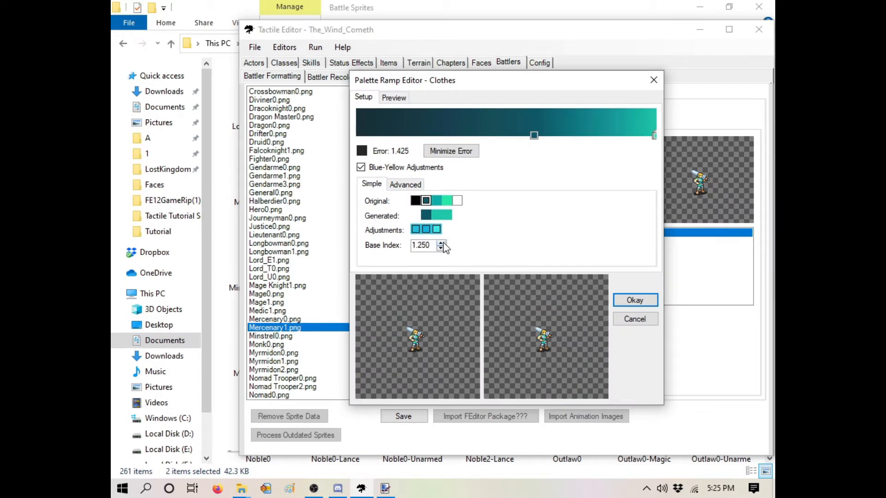
pyautogui.click(441, 249)
pyautogui.click(621, 300)
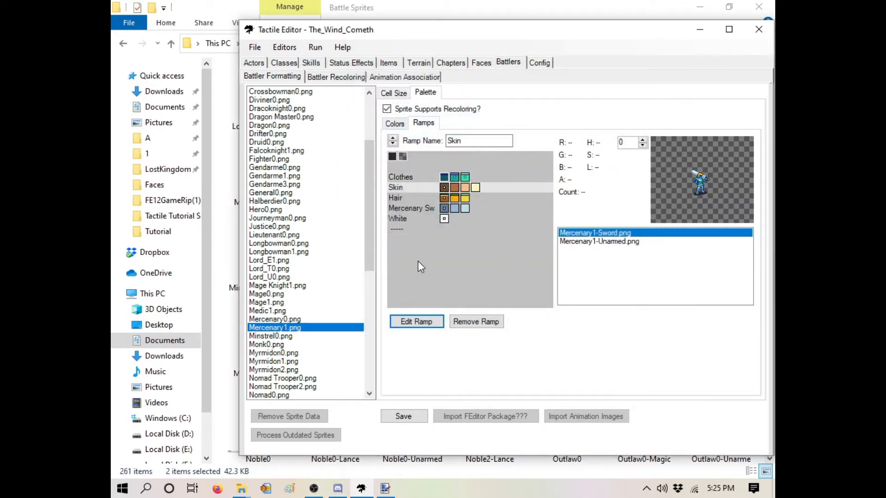
# Edit Mercenary1.png's Skin ramp and raise its base index to the third color.
pyautogui.click(417, 322)
pyautogui.click(441, 245)
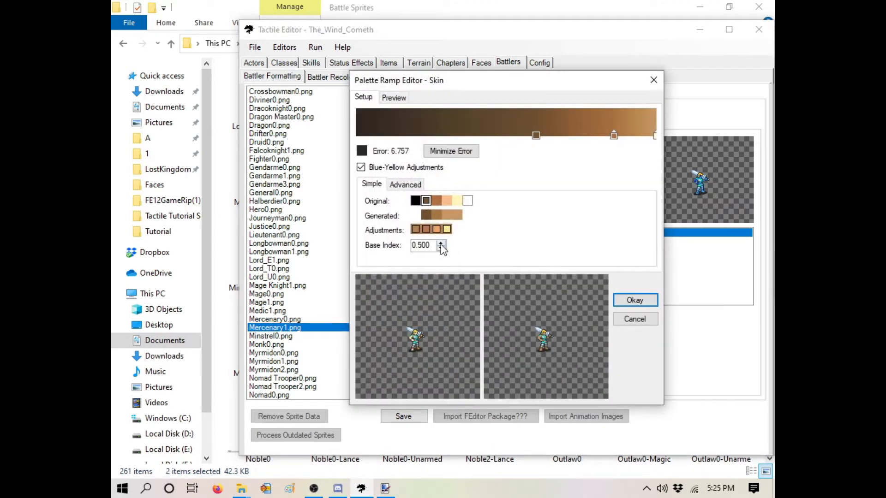
pyautogui.click(441, 245)
pyautogui.click(441, 245)
pyautogui.click(441, 245)
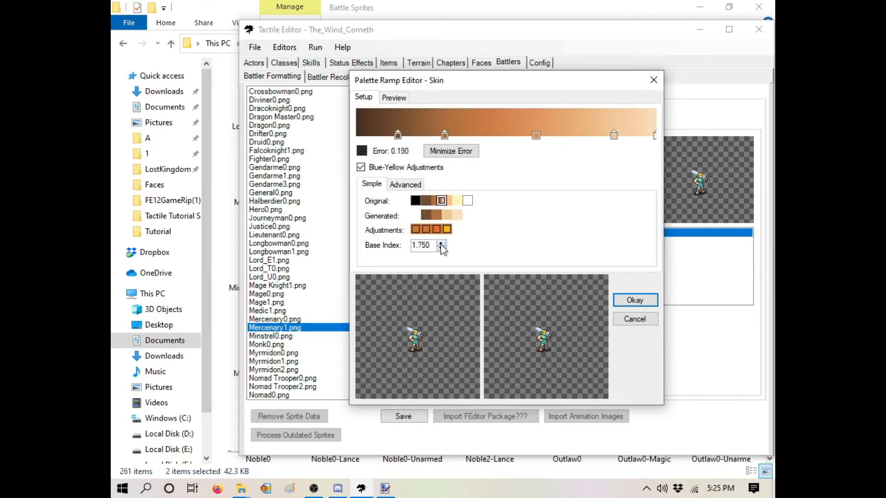
pyautogui.click(441, 245)
pyautogui.click(635, 300)
# Edit Mercenary1.png's Hair ramp and raise its base index to between the second and third colors.
pyautogui.scroll(-1, 425, 290)
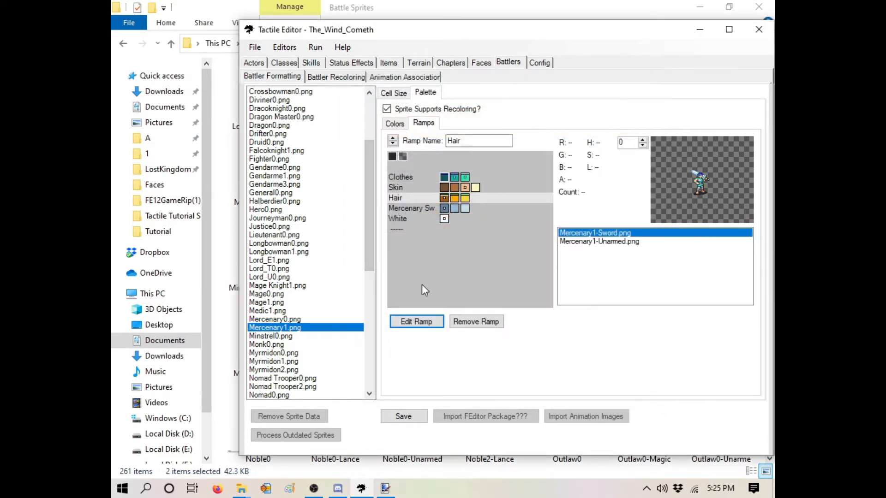
pyautogui.click(416, 322)
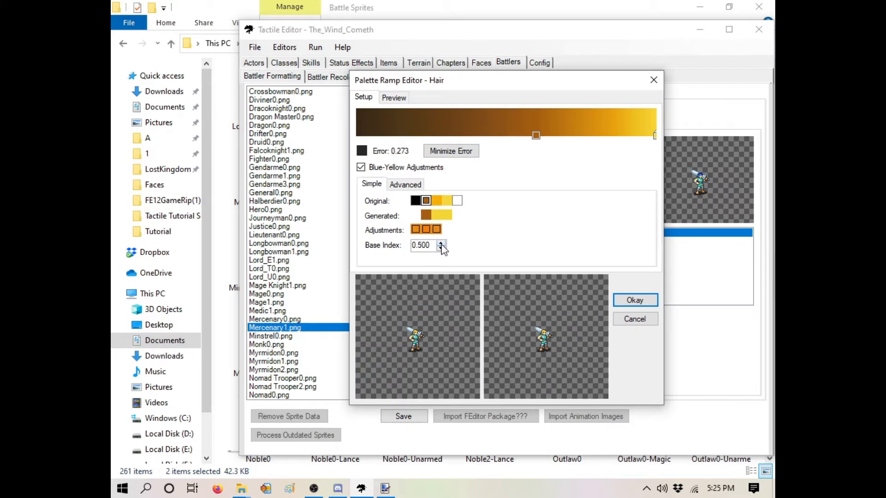
pyautogui.click(442, 245)
pyautogui.click(441, 244)
pyautogui.click(441, 245)
pyautogui.click(441, 245)
pyautogui.click(635, 300)
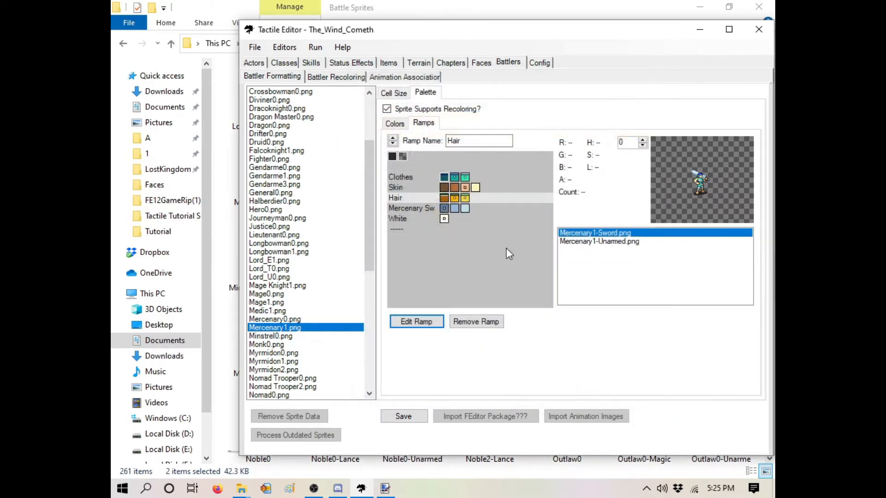
# Edit the Mercenary Sword ramp of Mercenary1.png and raise its base index.
pyautogui.click(418, 208)
pyautogui.click(417, 321)
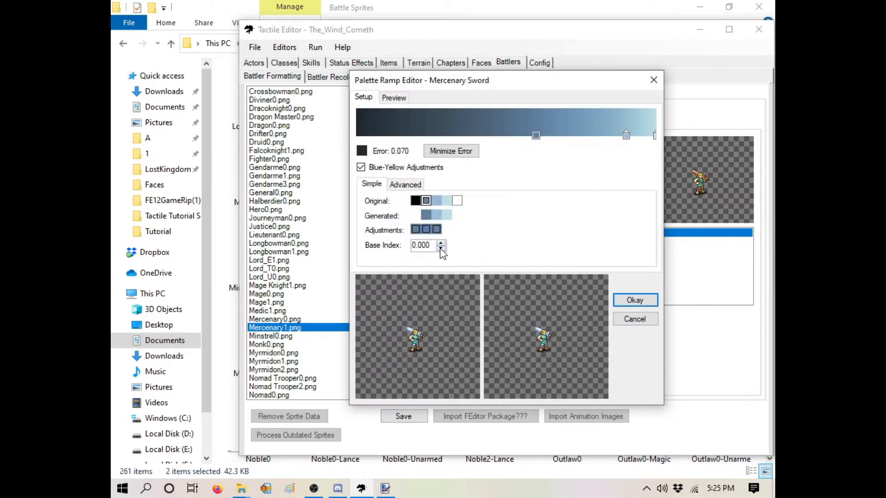
pyautogui.click(441, 245)
pyautogui.click(441, 244)
pyautogui.click(441, 244)
pyautogui.click(441, 245)
pyautogui.click(441, 245)
pyautogui.click(635, 301)
# Switch to battler recoloring, saving the formatting changes, and add recolor data for Violet and Daisy.
pyautogui.click(333, 77)
pyautogui.click(437, 291)
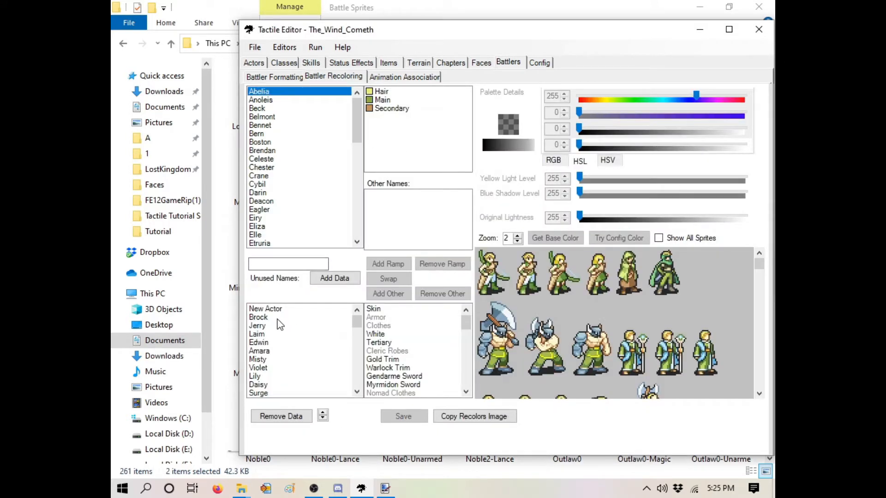
pyautogui.click(259, 368)
pyautogui.click(335, 278)
pyautogui.click(258, 376)
pyautogui.click(335, 278)
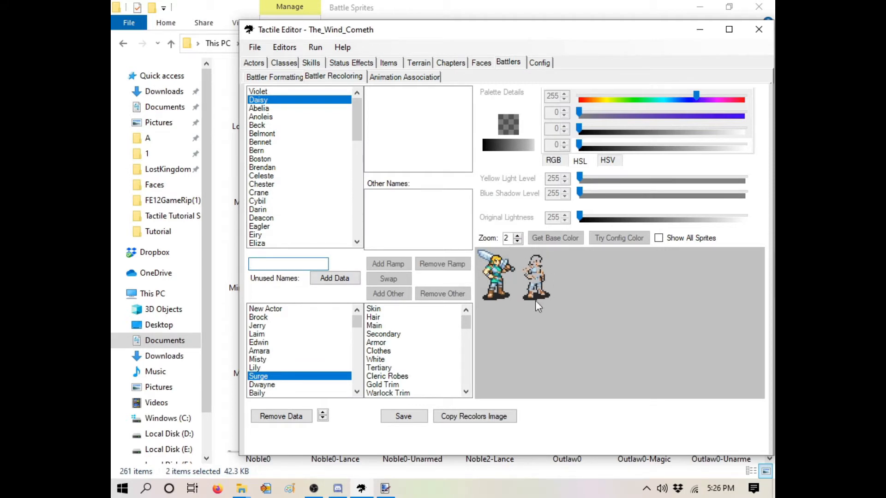
# Return to battler formatting, saving the recolor data, and bring up the cells of Mercenary1-Unarmed.png.
pyautogui.click(273, 77)
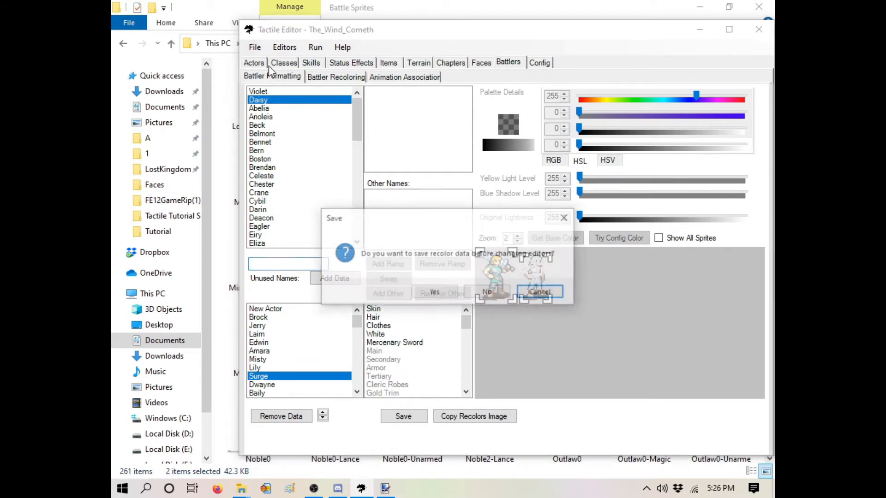
pyautogui.click(425, 293)
pyautogui.moveTo(372, 121); pyautogui.dragTo(364, 213)
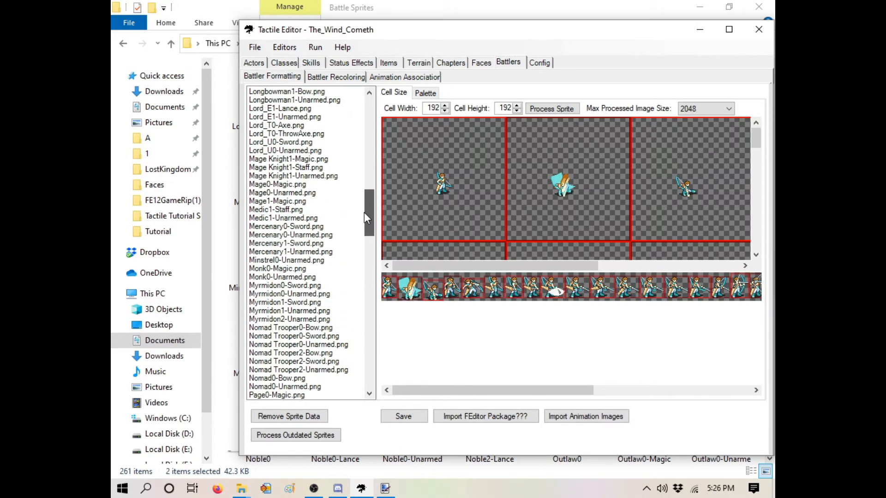
pyautogui.click(314, 251)
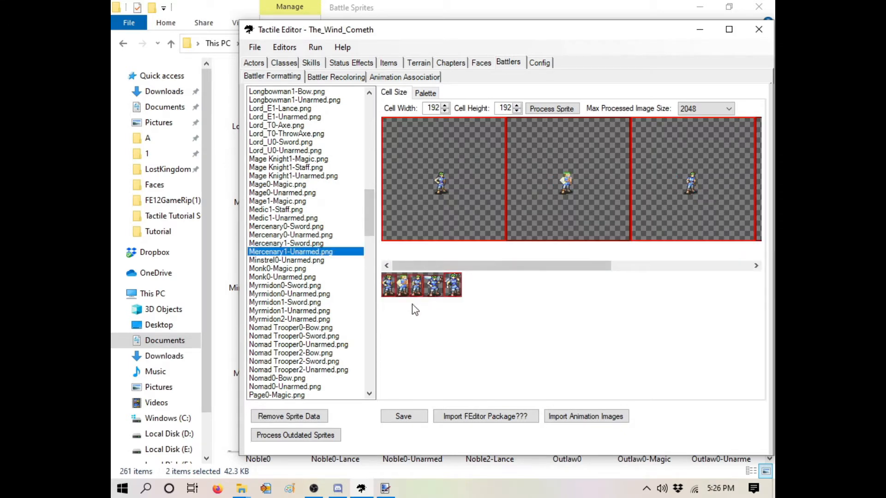
# Compare the palette previews of Mercenary1-Sword.png and Mercenary1-Unarmed.png against the Mercenary1.png colors.
pyautogui.click(432, 96)
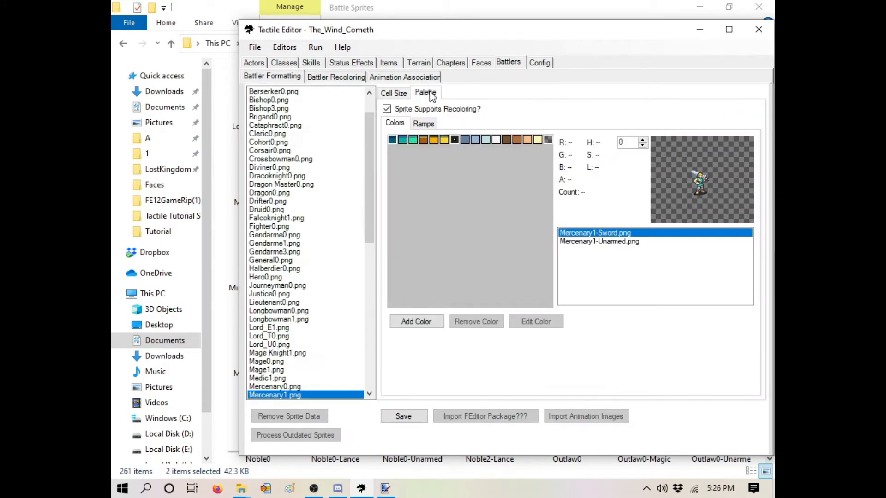
pyautogui.click(599, 242)
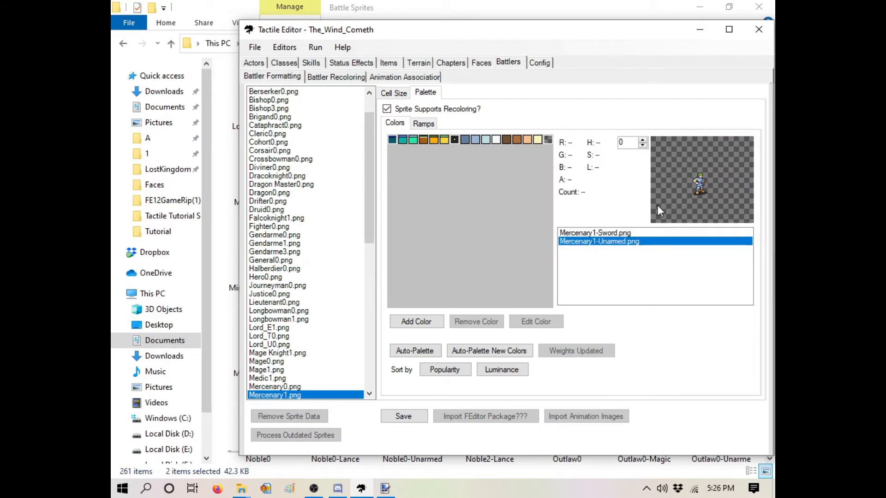
pyautogui.click(607, 233)
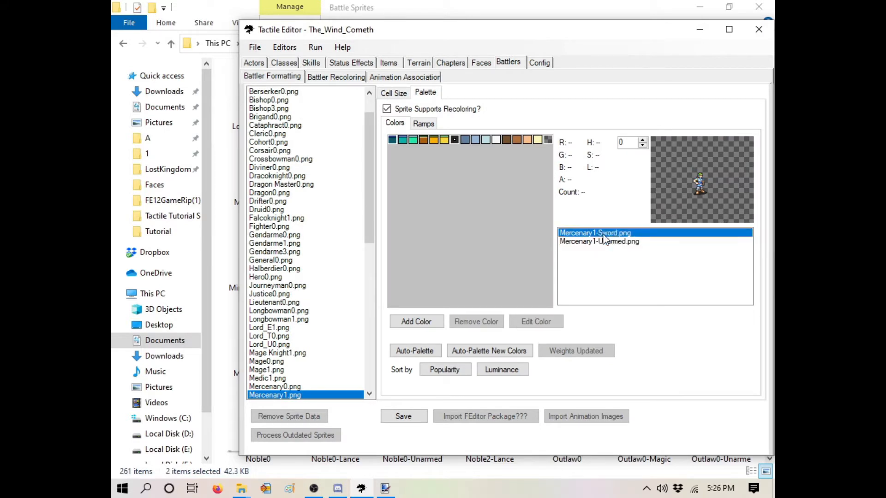
pyautogui.click(602, 241)
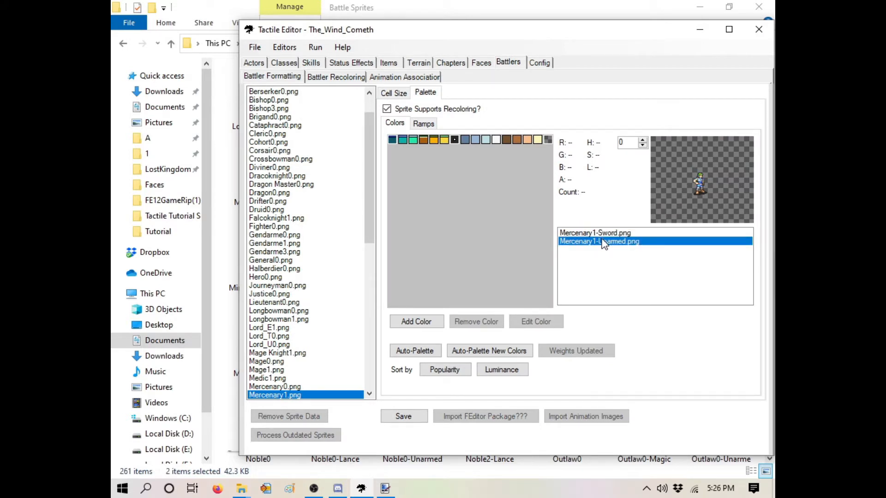
pyautogui.click(602, 235)
pyautogui.click(602, 240)
# Auto-generate the Mercenary1.png palette from Mercenary1-Unarmed.png and again from Mercenary1-Sword.png, and reselect the unarmed sheet.
pyautogui.click(416, 351)
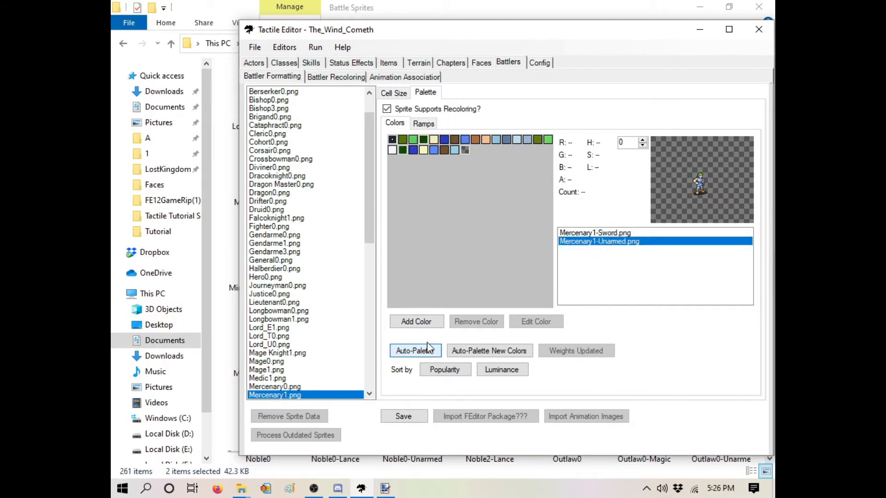
pyautogui.click(580, 233)
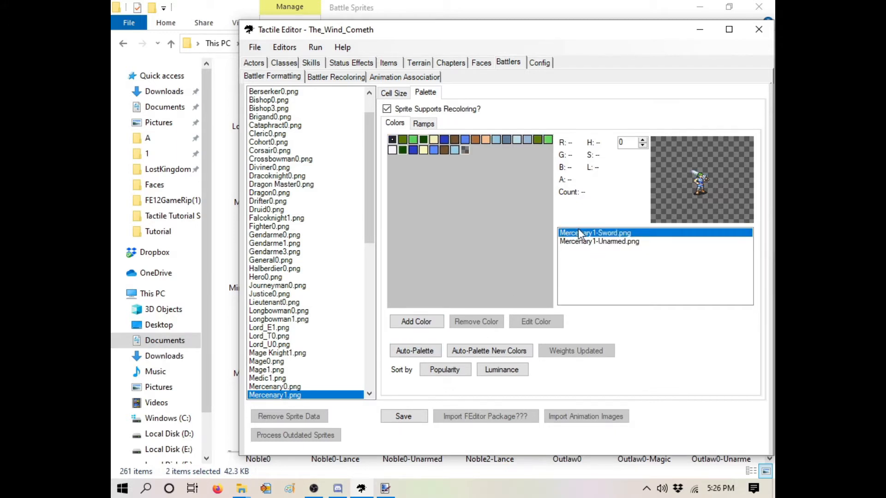
pyautogui.click(427, 355)
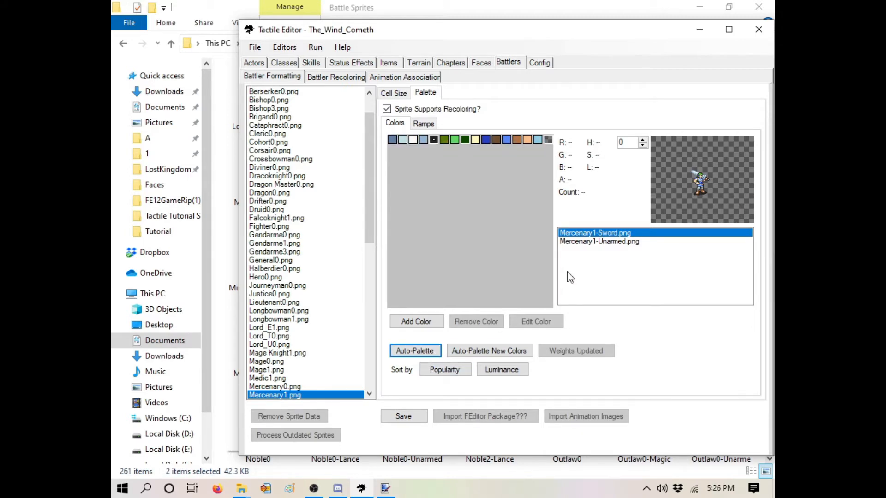
pyautogui.click(584, 243)
# Open Mercenary1-Unarmed from the Battle Sprites folder in paint.net and examine its first frame up close.
pyautogui.click(385, 489)
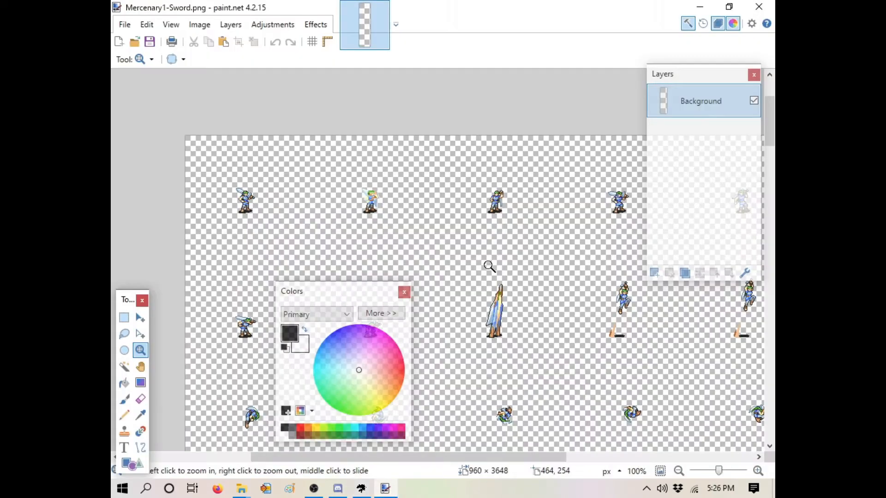
pyautogui.click(242, 492)
pyautogui.rightClick(276, 234)
pyautogui.moveTo(351, 302)
pyautogui.click(476, 336)
pyautogui.click(209, 275)
pyautogui.click(210, 275)
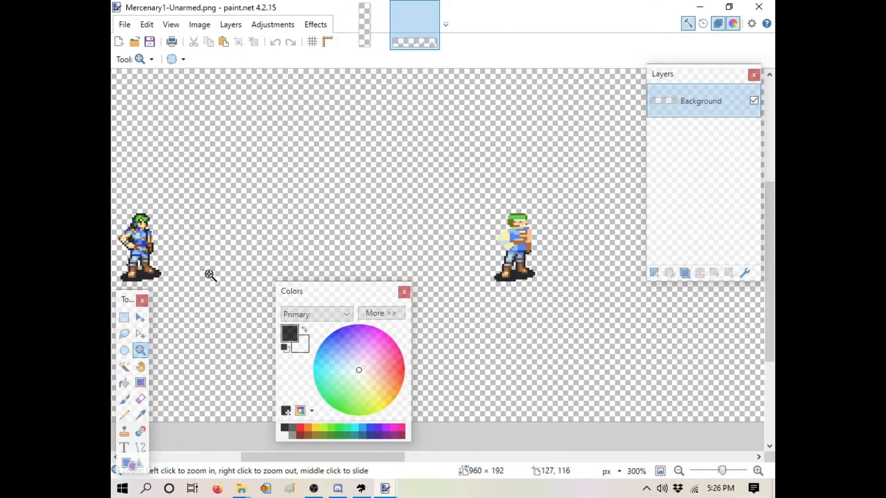
pyautogui.click(210, 275)
pyautogui.moveTo(302, 457); pyautogui.dragTo(254, 457)
# Copy the first frame of Mercenary1-Sword with a selection of about 40 × 44 px and paste it beside the first frame in Mercenary1-Unarmed.
pyautogui.click(364, 28)
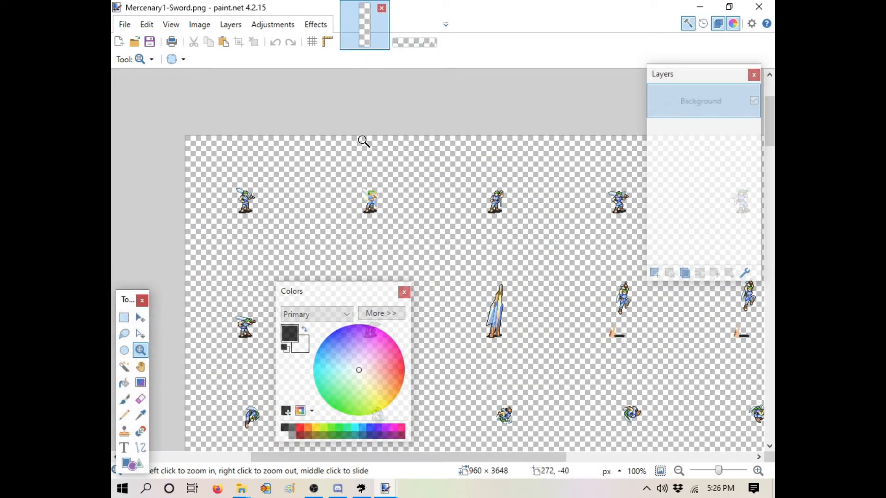
pyautogui.click(229, 196)
pyautogui.click(229, 196)
pyautogui.click(229, 196)
pyautogui.click(229, 196)
pyautogui.click(228, 196)
pyautogui.click(124, 319)
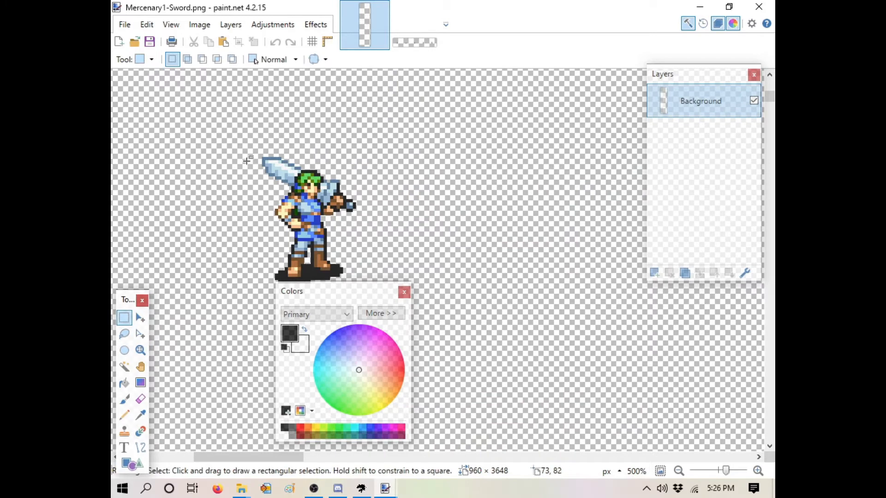
pyautogui.moveTo(246, 144); pyautogui.dragTo(376, 287)
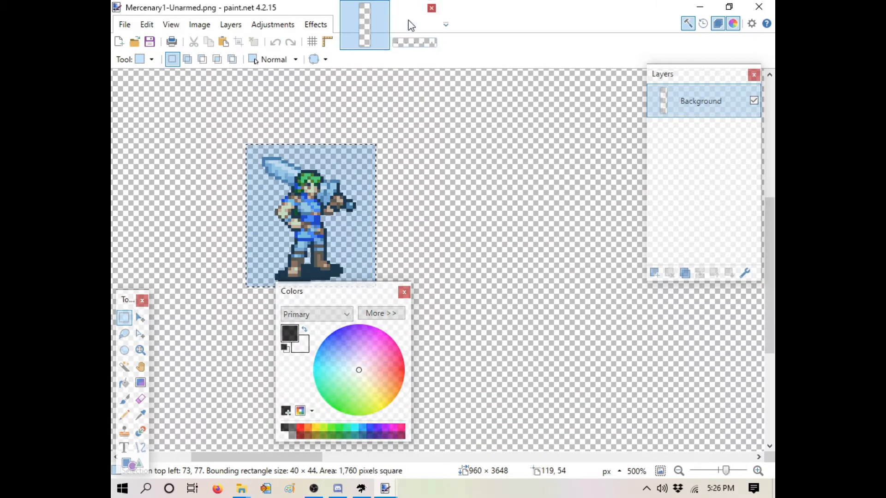
pyautogui.hotkey('ctrl', 'c')
pyautogui.click(411, 25)
pyautogui.hotkey('ctrl', 'v')
pyautogui.moveTo(430, 308); pyautogui.dragTo(516, 305)
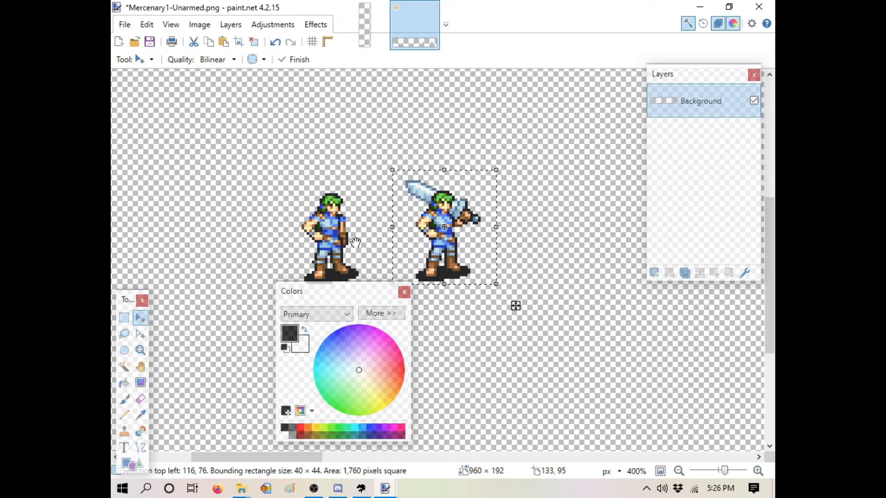
# Compare the clothing blues of the two sprites with Magic Wand selections, and move the Colors window clear of the sprites.
pyautogui.click(124, 317)
pyautogui.click(123, 367)
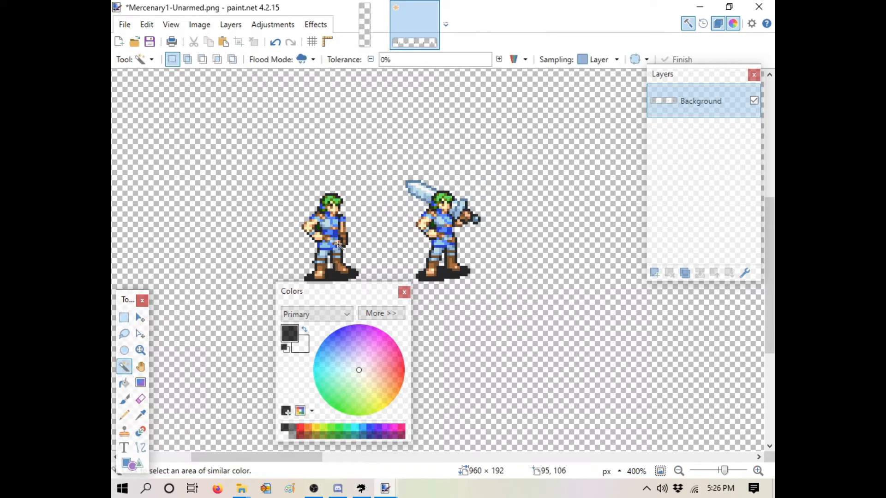
pyautogui.click(338, 244)
pyautogui.click(449, 234)
pyautogui.click(124, 317)
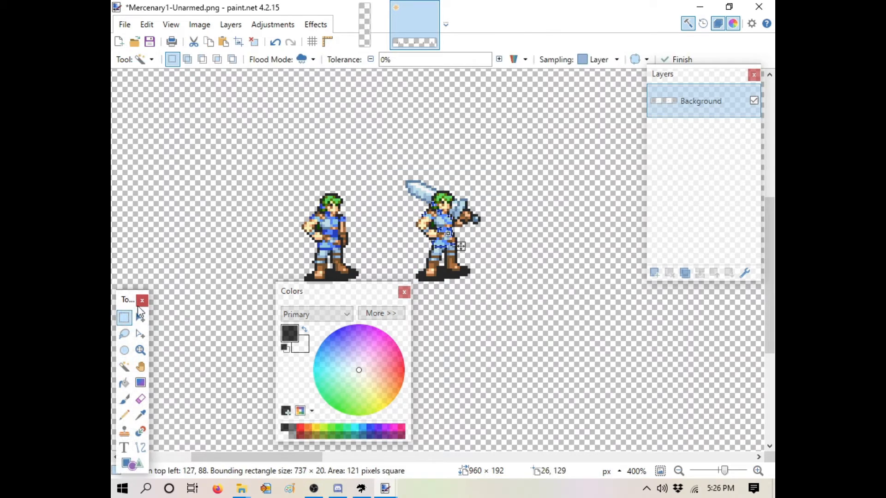
pyautogui.moveTo(351, 295); pyautogui.dragTo(603, 313)
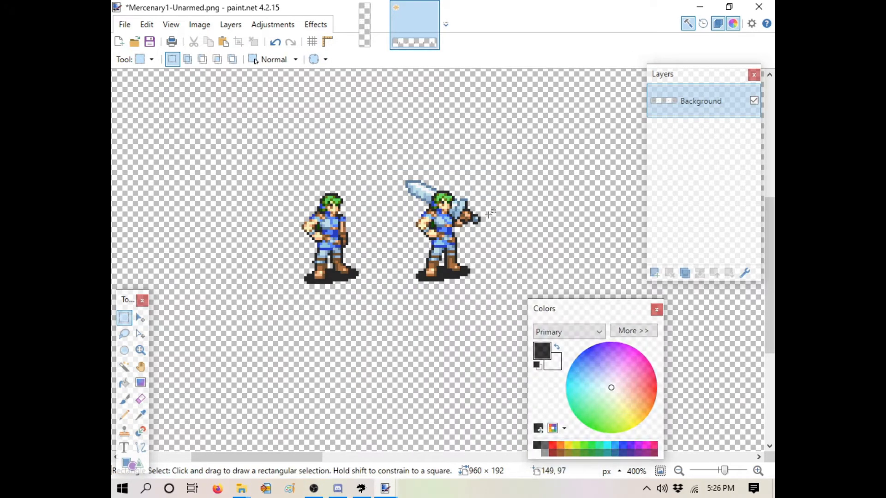
# Sample the clothing blues from the sword sprite with the Color Picker and fill the unarmed sprite's matching blue areas with them.
pyautogui.click(140, 415)
pyautogui.click(445, 233)
pyautogui.click(124, 383)
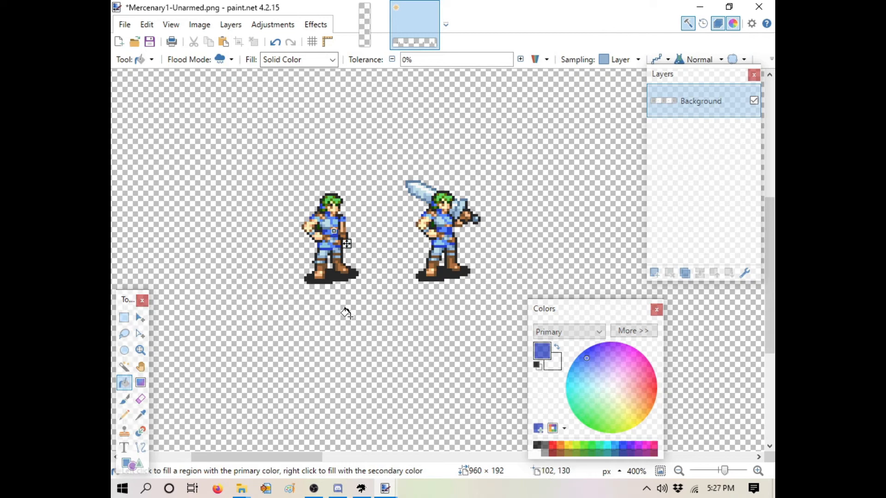
pyautogui.click(141, 416)
pyautogui.click(446, 227)
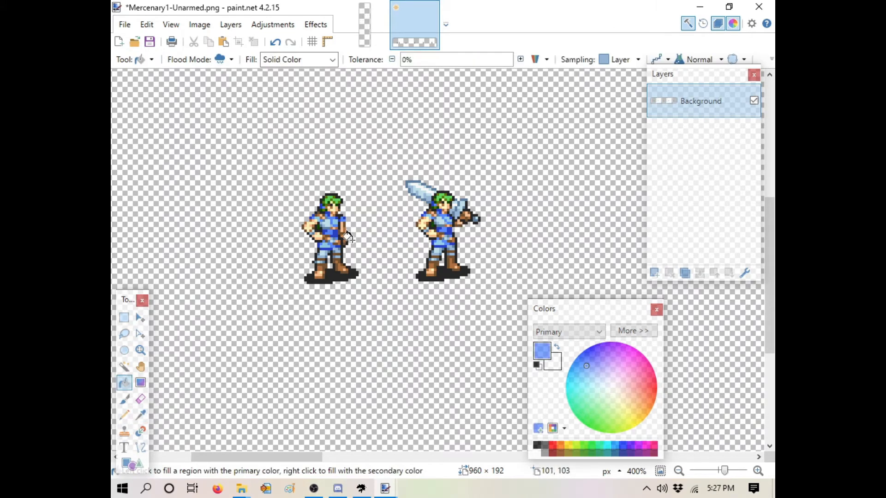
# Replace the unarmed sprite's hair and face colors with ones sampled from the sword sprite, moving the Layers and Colors windows off the sprites.
pyautogui.scroll(5, 323, 225)
pyautogui.click(140, 415)
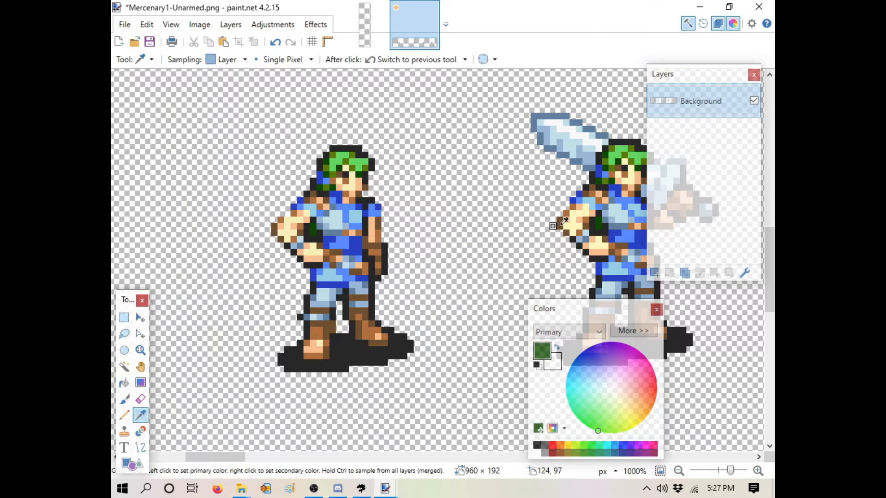
pyautogui.click(626, 168)
pyautogui.click(140, 415)
pyautogui.moveTo(704, 75); pyautogui.dragTo(491, 300)
pyautogui.moveTo(586, 310); pyautogui.dragTo(644, 397)
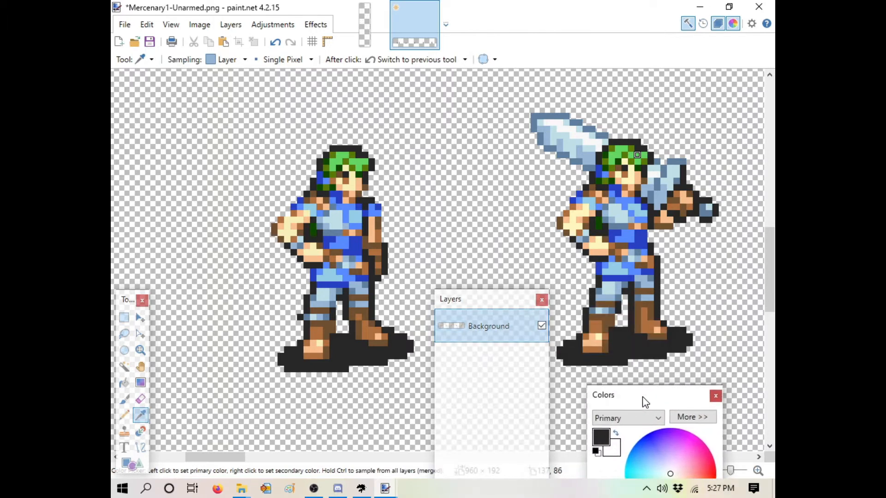
pyautogui.click(630, 185)
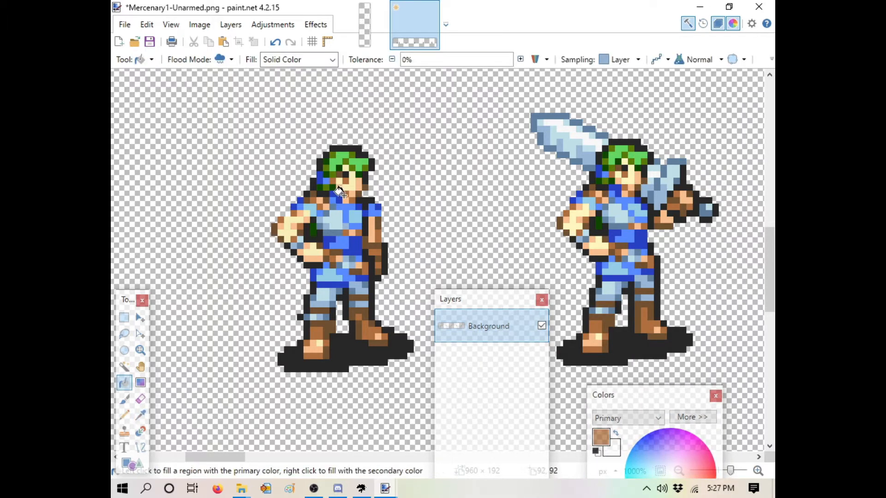
pyautogui.click(140, 415)
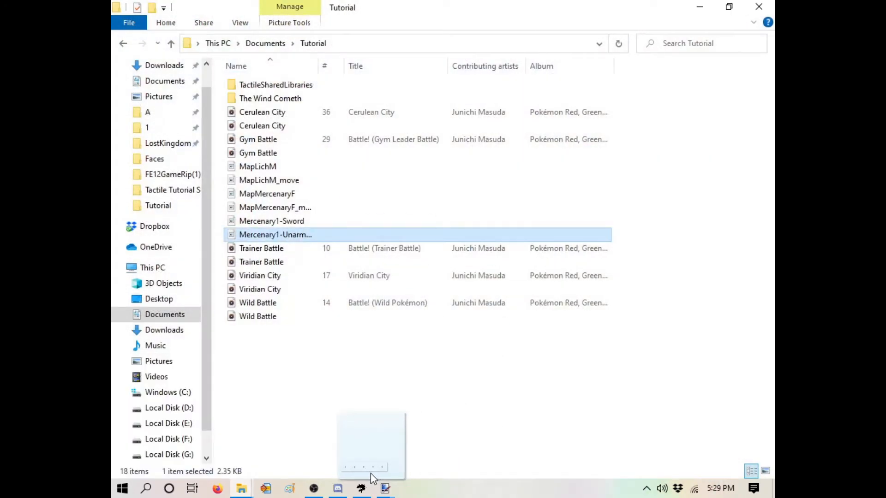
# Import the corrected Mercenary1-Unarmed image from the Tutorial folder into Tactile's Graphics\Animations folder.
pyautogui.moveTo(370, 473); pyautogui.dragTo(391, 271)
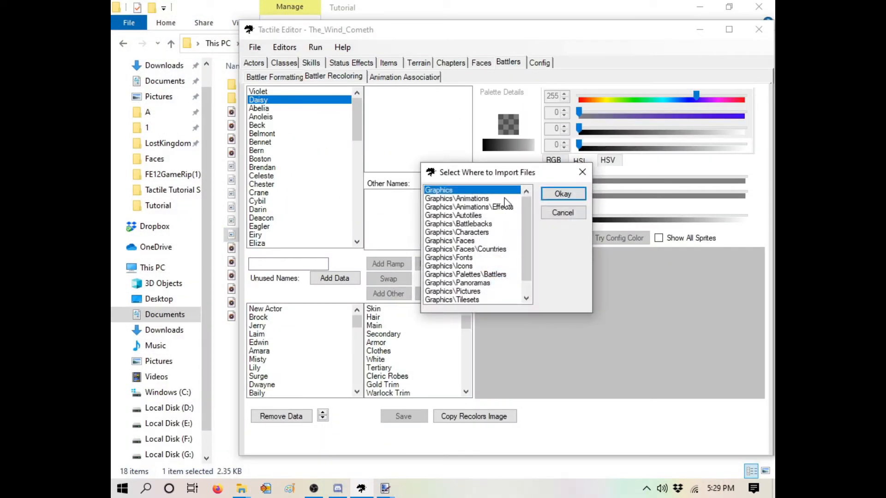
pyautogui.click(503, 199)
pyautogui.click(555, 199)
# Reopen the Mercenary1 palette in Battler Formatting and compare the Mercenary1-Sword.png and Mercenary1-Unarmed.png previews.
pyautogui.click(419, 64)
pyautogui.click(517, 63)
pyautogui.moveTo(367, 124); pyautogui.dragTo(375, 229)
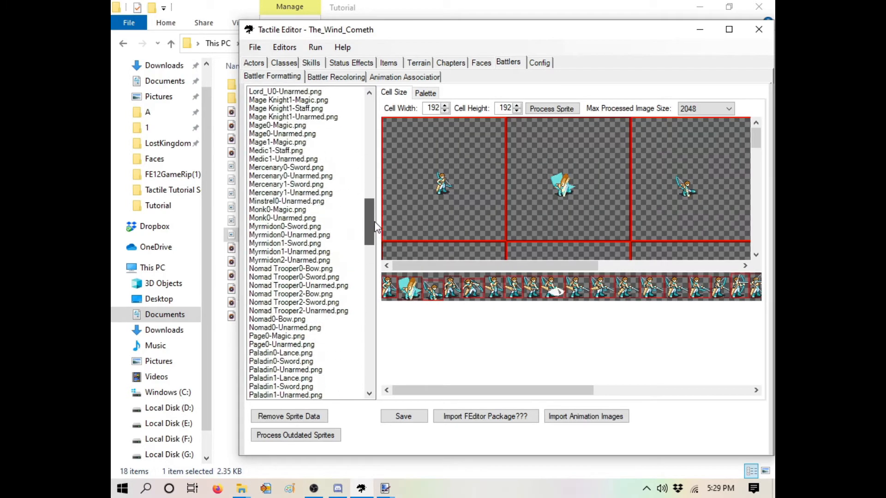
pyautogui.click(314, 185)
pyautogui.click(425, 92)
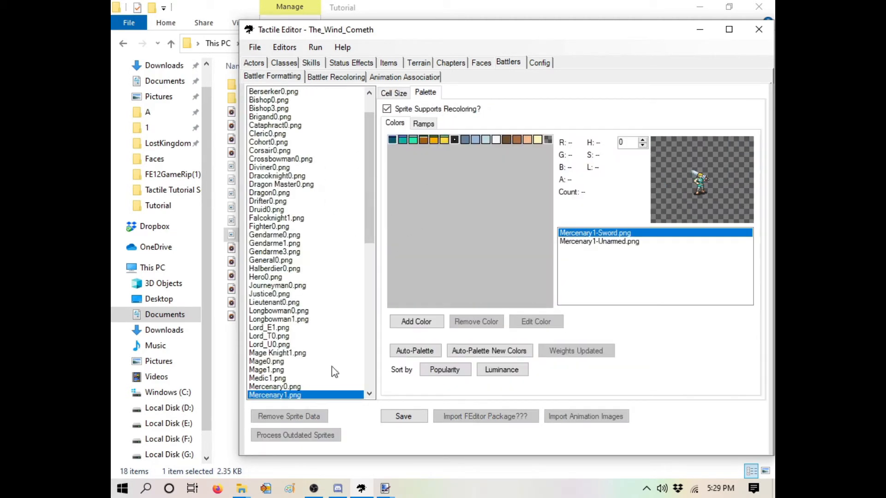
pyautogui.click(612, 243)
pyautogui.click(615, 233)
pyautogui.click(614, 242)
pyautogui.click(616, 231)
pyautogui.click(615, 240)
pyautogui.click(610, 233)
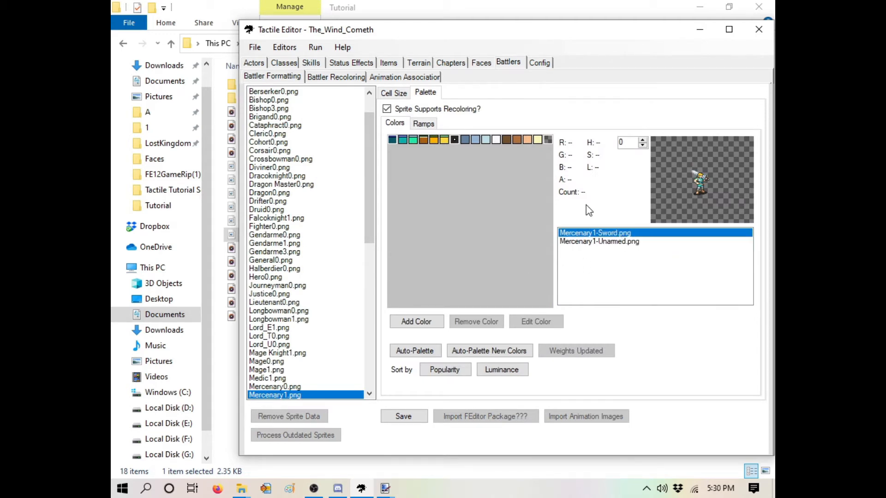
# Add the Hair, Clothes and Mercenary Sword ramps to Daisy's battler recoloring data and select the Hair ramp.
pyautogui.click(345, 77)
pyautogui.click(258, 100)
pyautogui.click(395, 325)
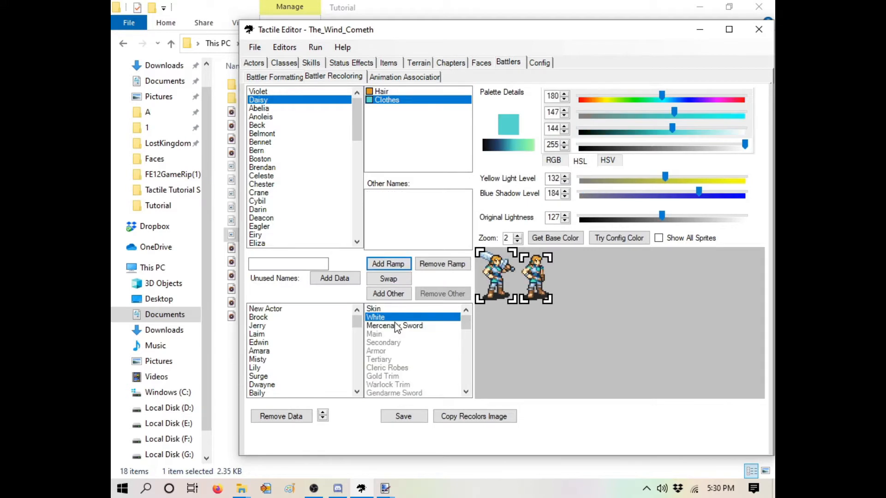
pyautogui.click(408, 265)
pyautogui.click(410, 92)
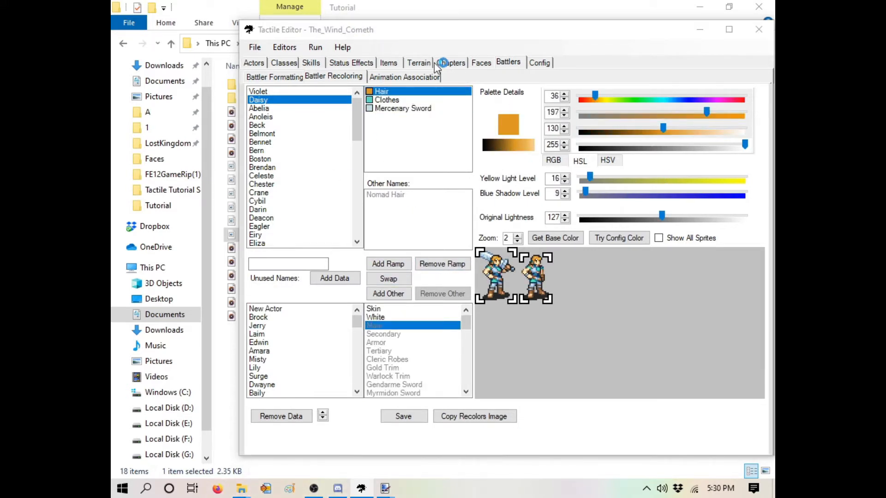
# Switch to Firefox and open Bulbapedia's Daisy (anime) page to check the character's hair and clothing colors.
pyautogui.click(349, 50)
pyautogui.write('dais')
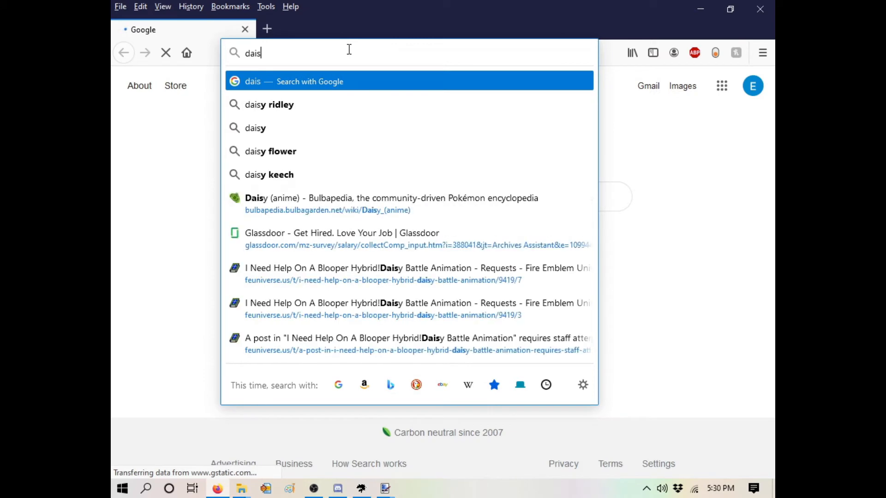
pyautogui.press('Down')
pyautogui.press('Down')
pyautogui.press('Down')
pyautogui.press('Down')
pyautogui.press('Down')
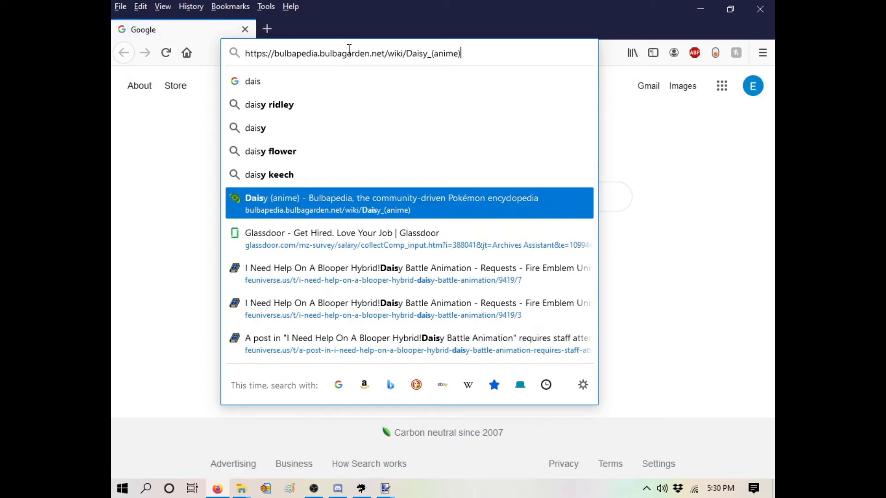
pyautogui.press('Return')
pyautogui.scroll(-5, 500, 313)
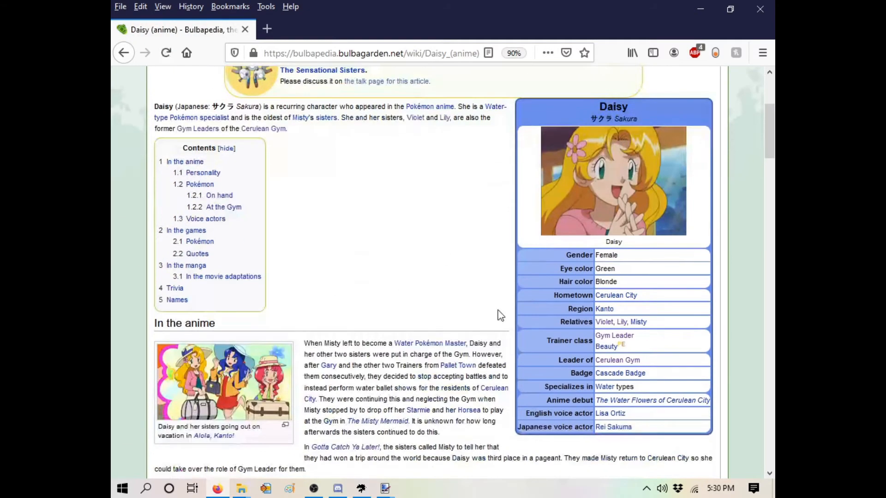
# Switch back to Tactile and shift the hue of Daisy's Hair ramp from orange toward golden yellow.
pyautogui.moveTo(385, 489)
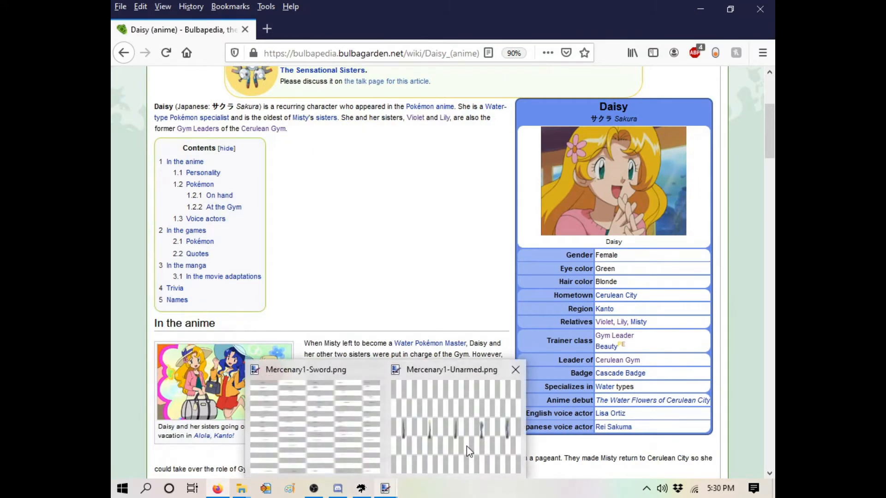
pyautogui.click(466, 446)
pyautogui.click(361, 488)
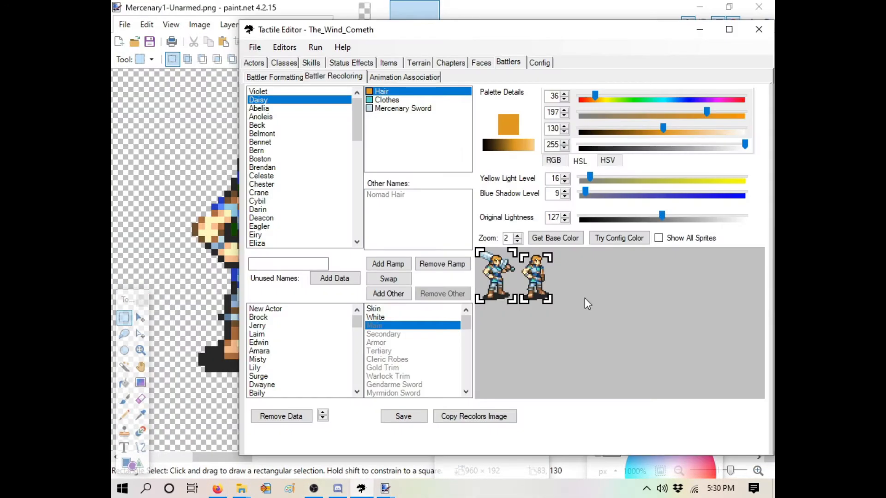
pyautogui.moveTo(596, 94); pyautogui.dragTo(602, 95)
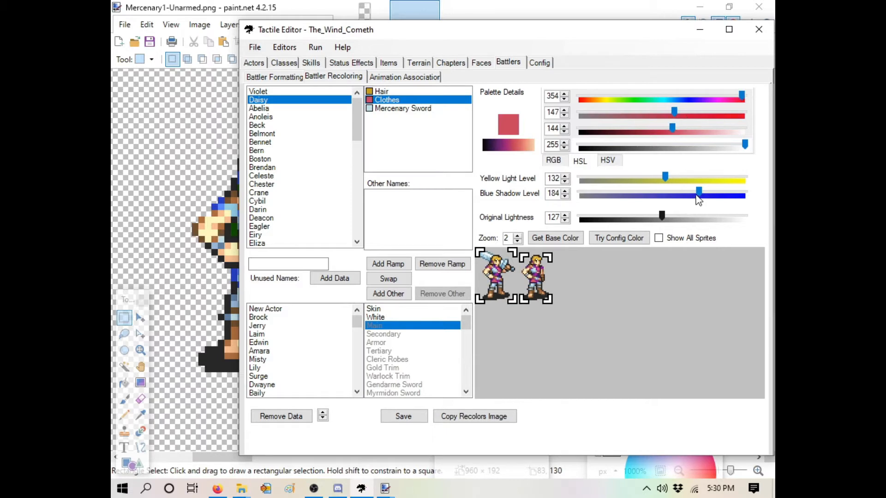
# Recolor Daisy's Clothes ramp with hue 354, lightness 229, yellow light level 79 and blue shadow level 43, and save the recoloring data.
pyautogui.moveTo(696, 195); pyautogui.dragTo(608, 198)
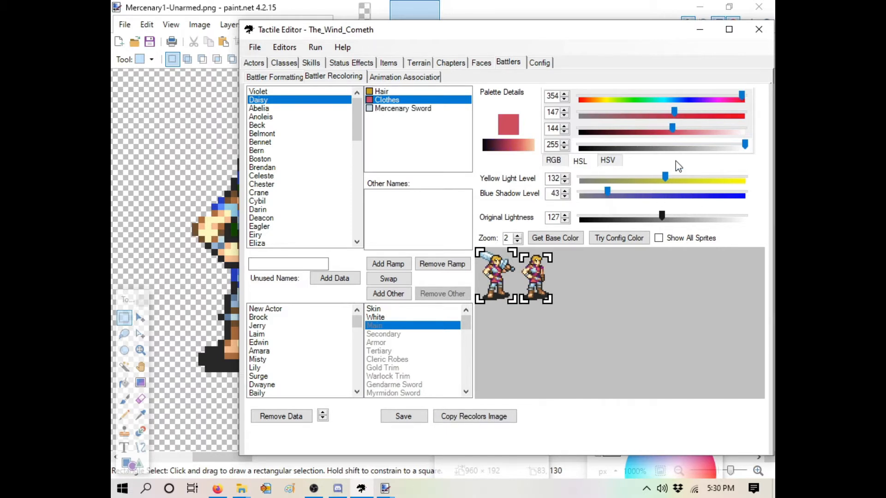
pyautogui.moveTo(665, 180); pyautogui.dragTo(634, 184)
pyautogui.moveTo(673, 129); pyautogui.dragTo(727, 129)
pyautogui.click(404, 416)
pyautogui.click(466, 297)
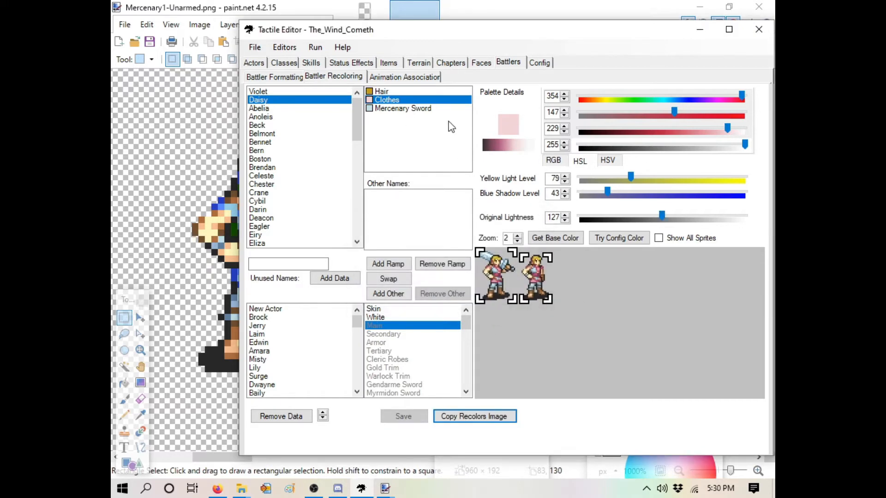
# Examine the default animation assignments of Mercenary-Unarmed and Mercenary-Sword in Animation Association.
pyautogui.click(391, 78)
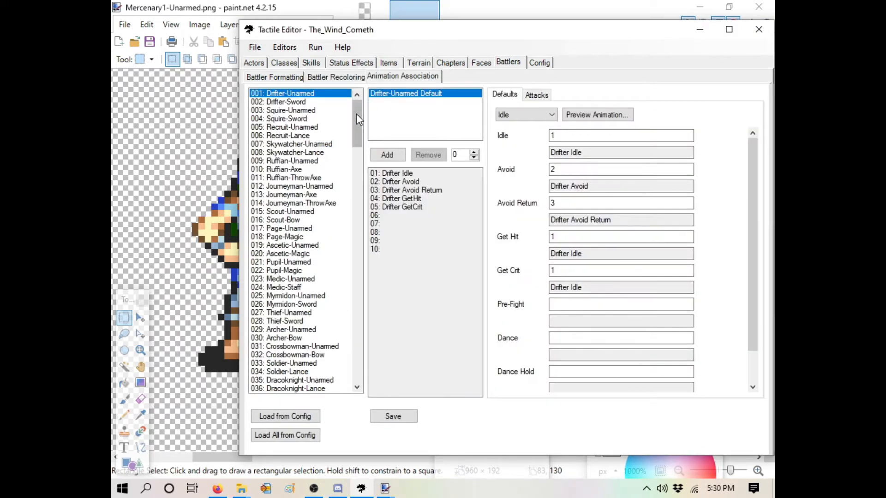
pyautogui.moveTo(358, 120); pyautogui.dragTo(356, 190)
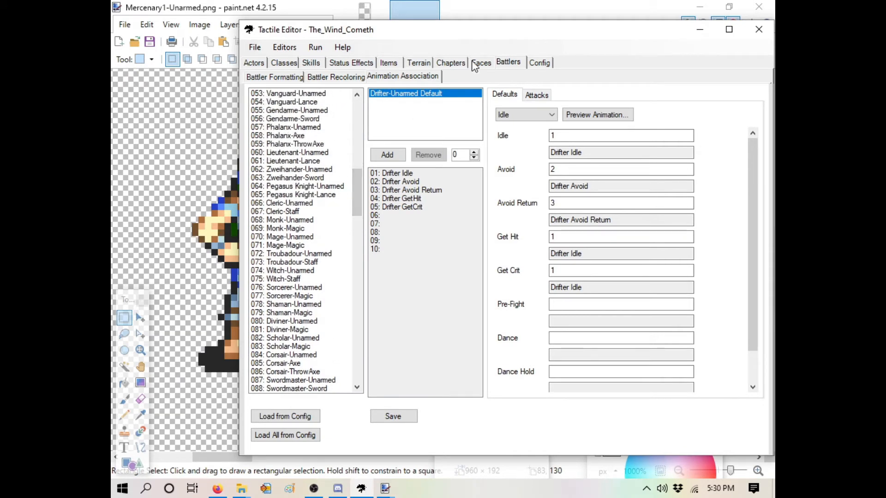
pyautogui.scroll(-5, 364, 199)
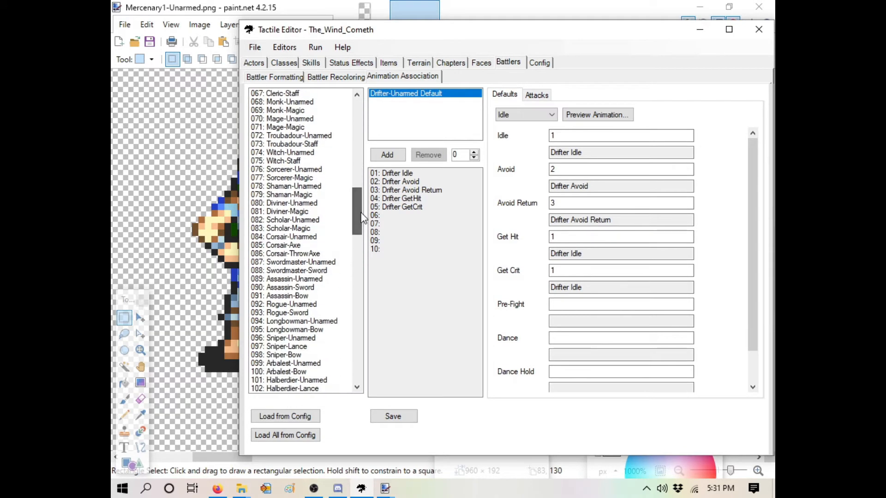
pyautogui.scroll(2, 305, 270)
pyautogui.scroll(8, 304, 270)
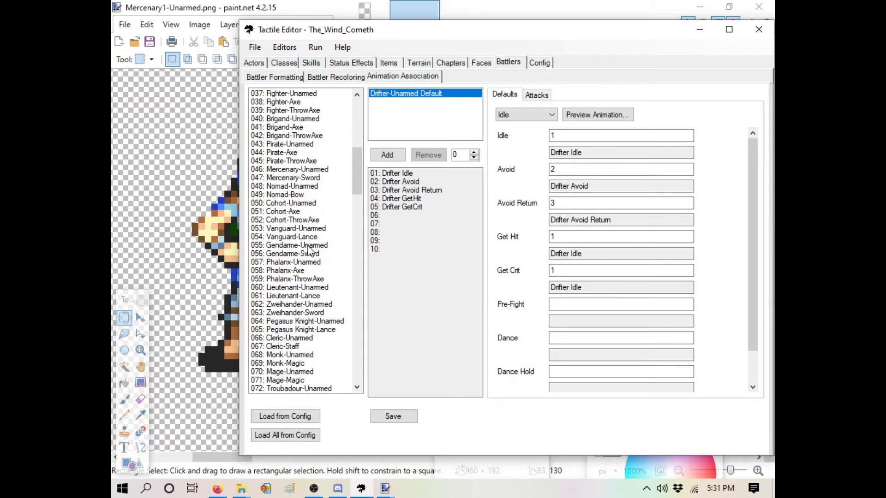
pyautogui.click(321, 170)
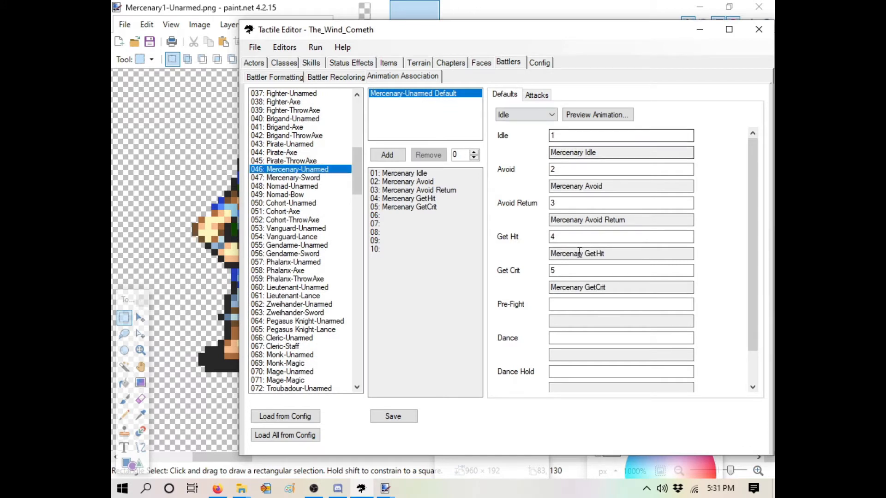
pyautogui.press('Down')
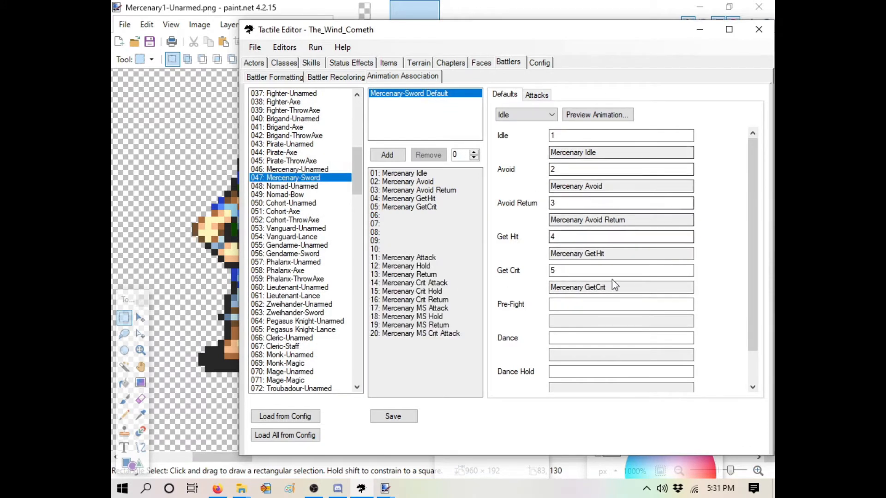
pyautogui.click(320, 171)
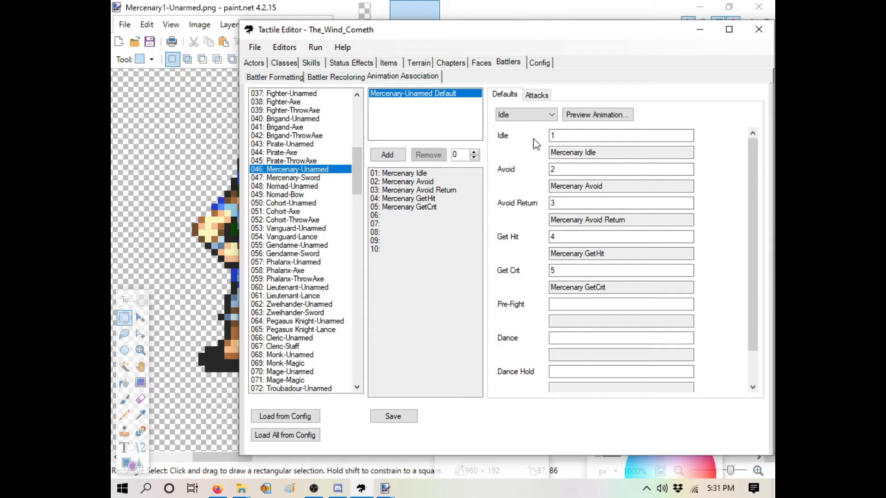
pyautogui.click(387, 156)
pyautogui.click(428, 155)
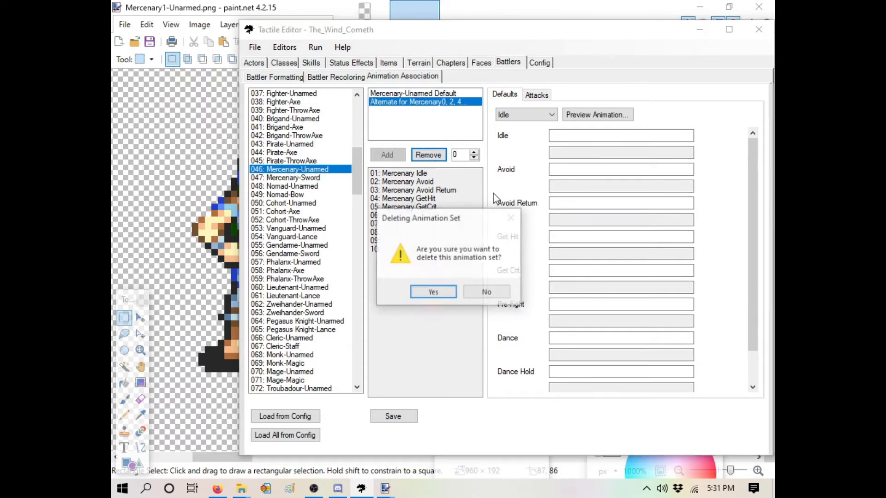
pyautogui.click(436, 291)
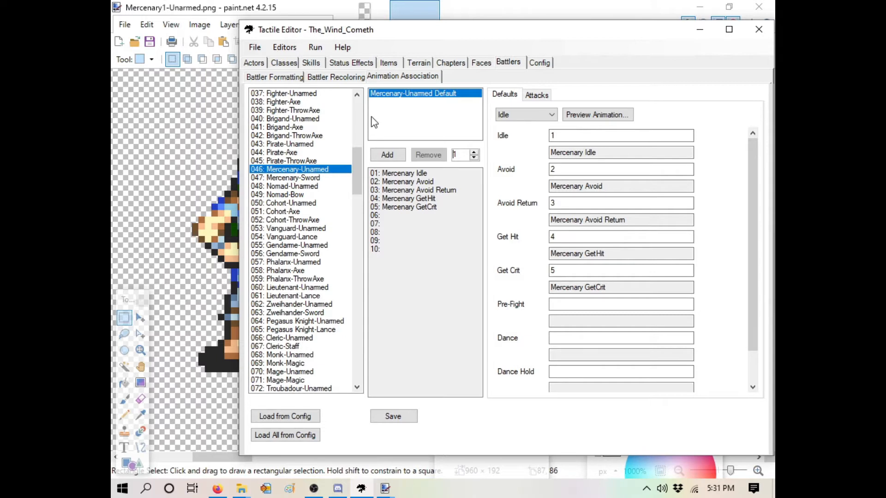
# Add alternate animation set 1 to Mercenary-Unarmed with Idle 1, Avoid 2, Avoid Return 3, Get Hit 1 and Get Crit 1, and save.
pyautogui.click(388, 155)
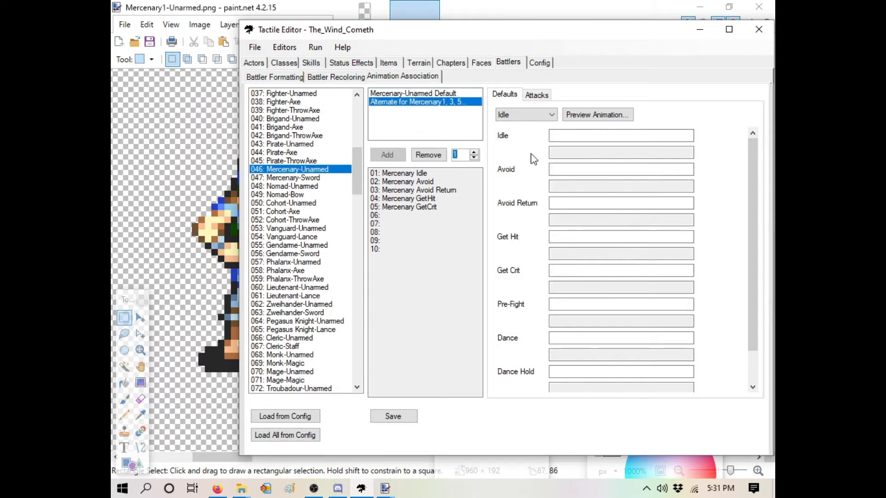
pyautogui.click(619, 135)
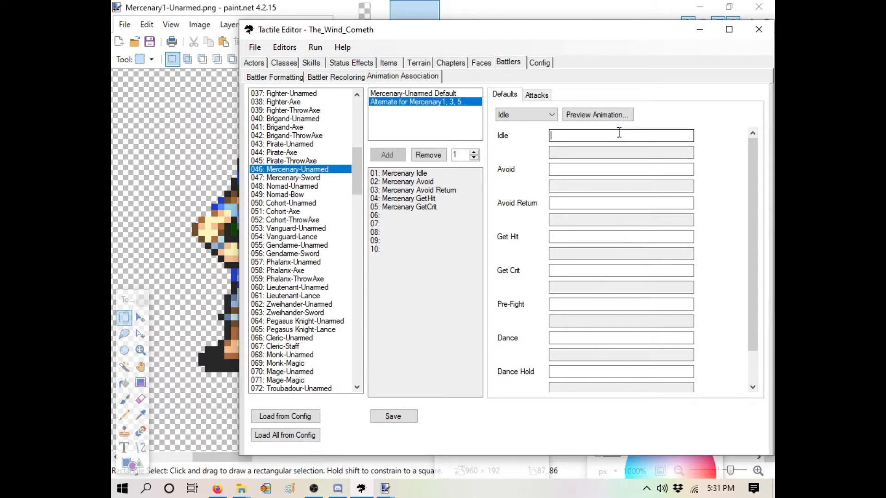
pyautogui.write('1')
pyautogui.press('Tab')
pyautogui.write('2')
pyautogui.press('Tab')
pyautogui.write('3')
pyautogui.press('Tab')
pyautogui.write('1')
pyautogui.press('Tab')
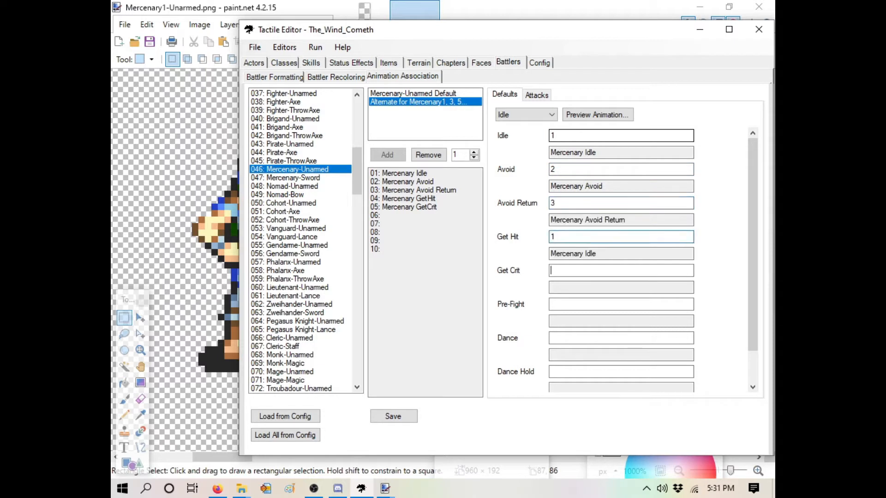
pyautogui.write('1')
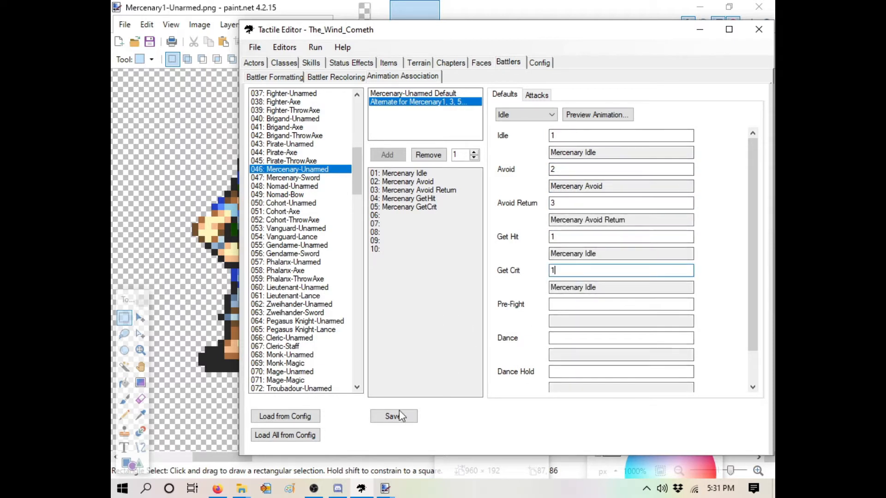
pyautogui.click(401, 417)
pyautogui.click(453, 290)
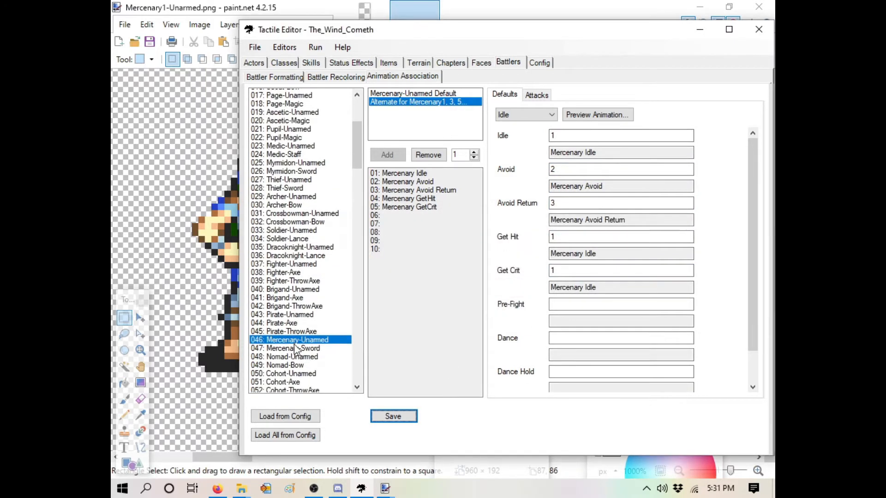
# Preview the NormalAttack animation of the Mercenary-Sword default set.
pyautogui.scroll(-1, 295, 348)
pyautogui.click(293, 325)
pyautogui.click(537, 95)
pyautogui.click(697, 114)
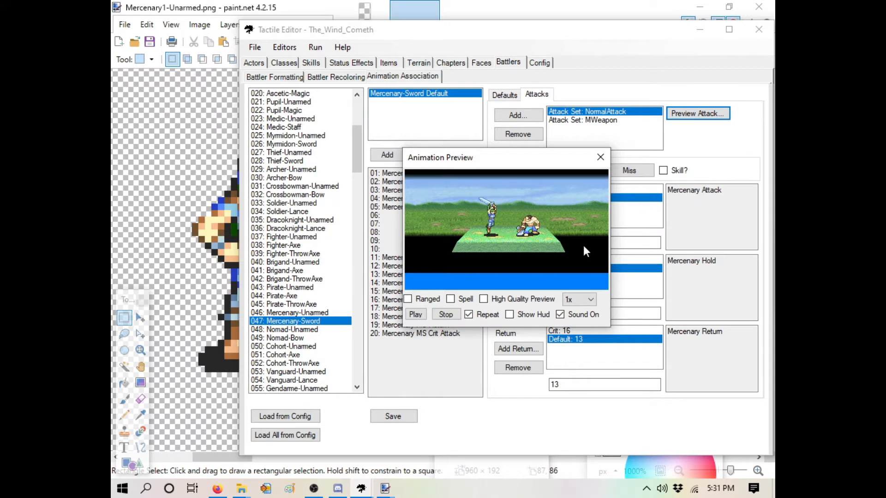
# Preview the Crit animation of the MWeapon attack set for Mercenary-Sword twice.
pyautogui.click(600, 158)
pyautogui.click(618, 122)
pyautogui.click(575, 170)
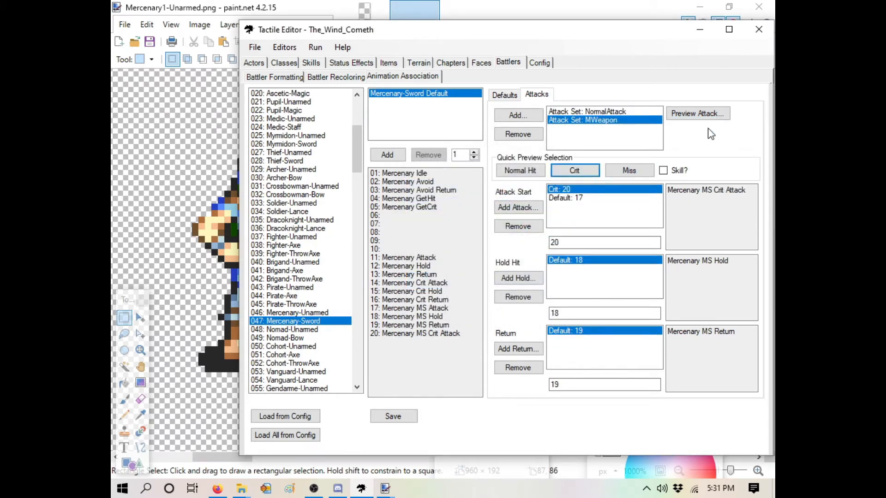
pyautogui.click(698, 114)
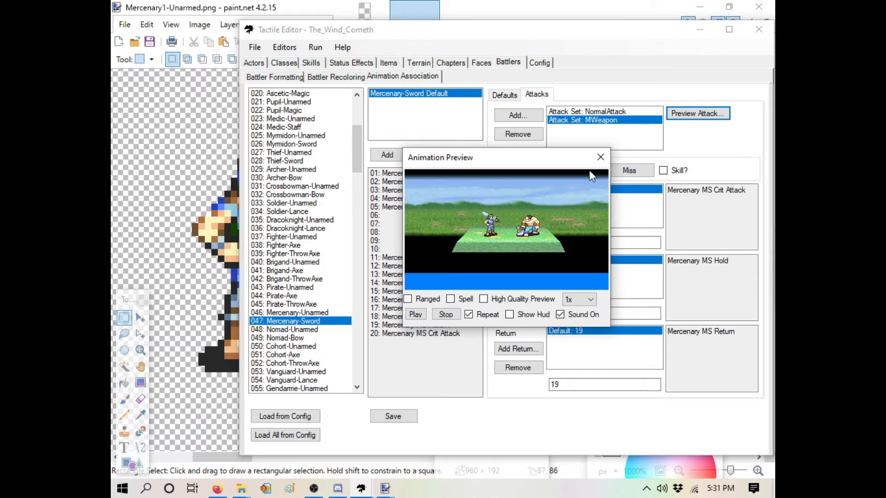
pyautogui.click(599, 162)
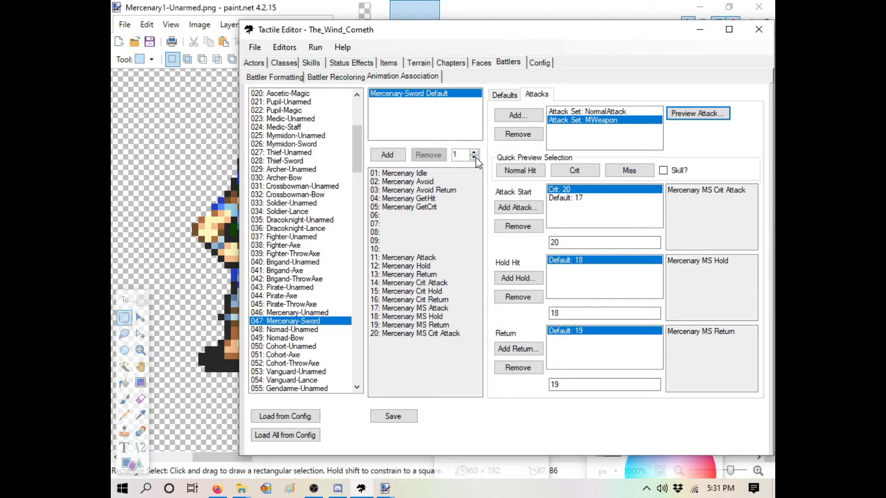
pyautogui.click(688, 114)
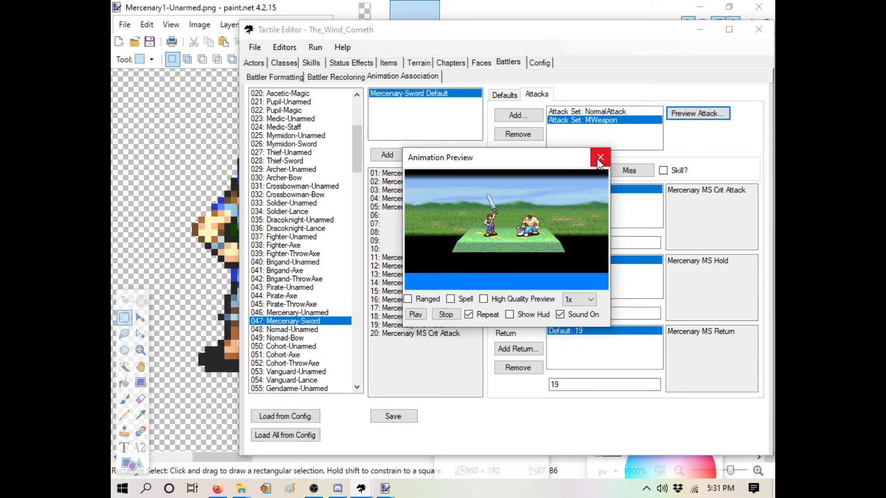
pyautogui.click(599, 160)
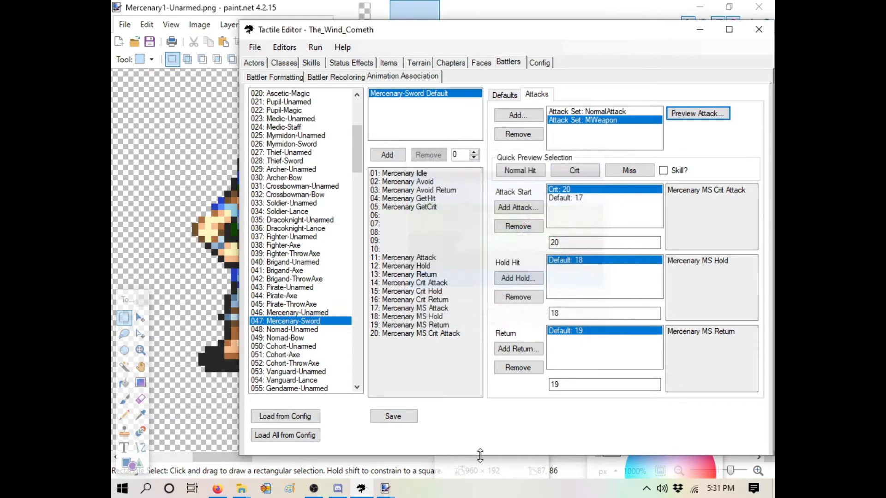
# Compile the project's content.
pyautogui.click(332, 77)
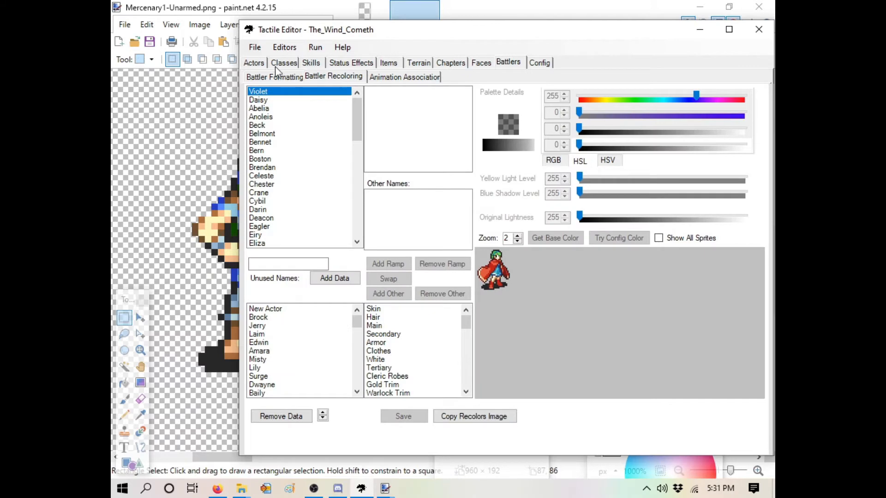
pyautogui.click(454, 65)
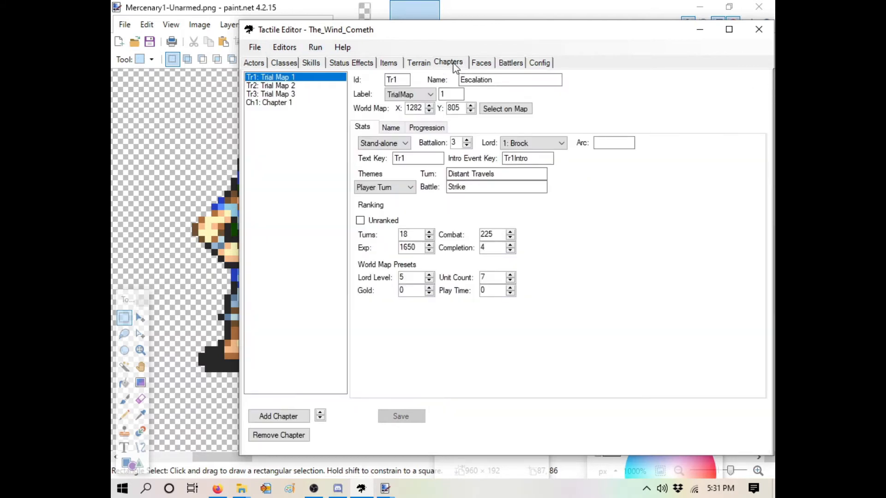
pyautogui.click(284, 64)
pyautogui.click(315, 47)
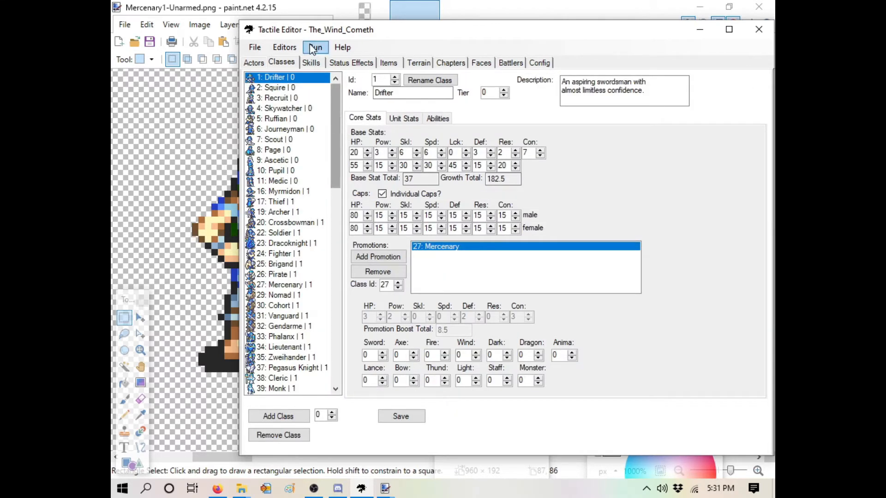
pyautogui.click(356, 76)
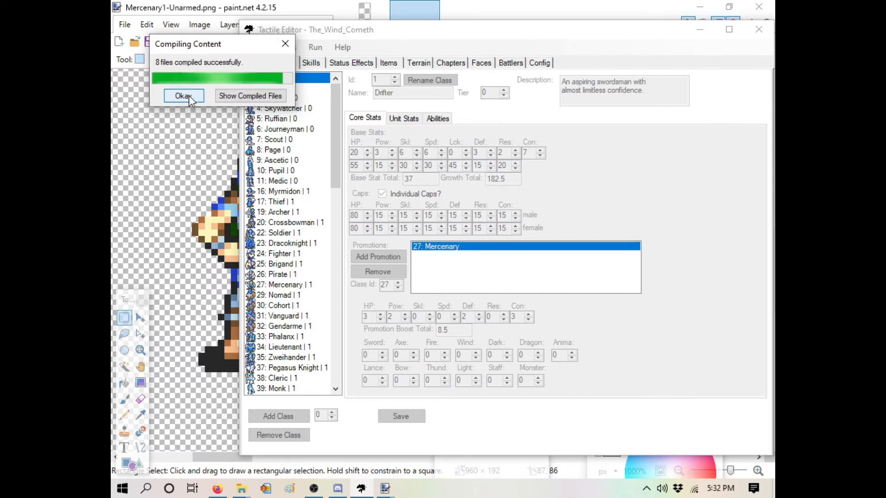
pyautogui.click(190, 96)
# Launch a test play of the Ch1 map with the Ch1 units through the Unit Editor Manager.
pyautogui.moveTo(362, 488)
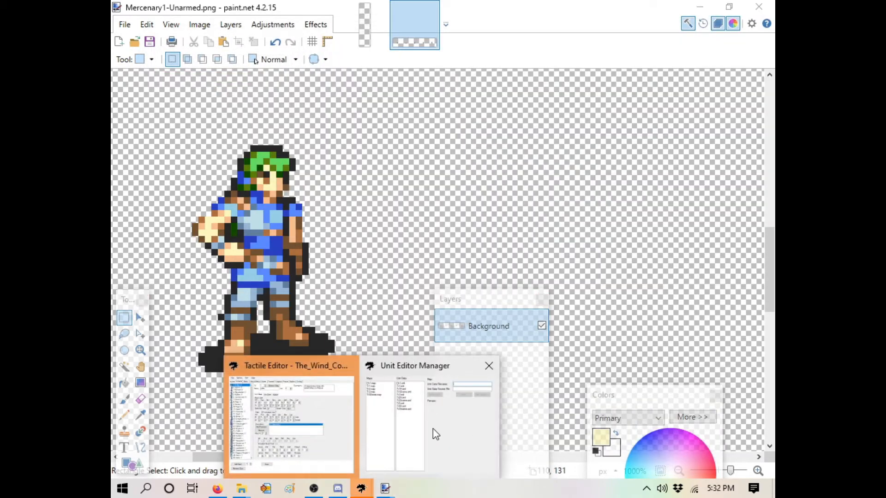
pyautogui.click(435, 434)
pyautogui.click(248, 125)
pyautogui.click(402, 159)
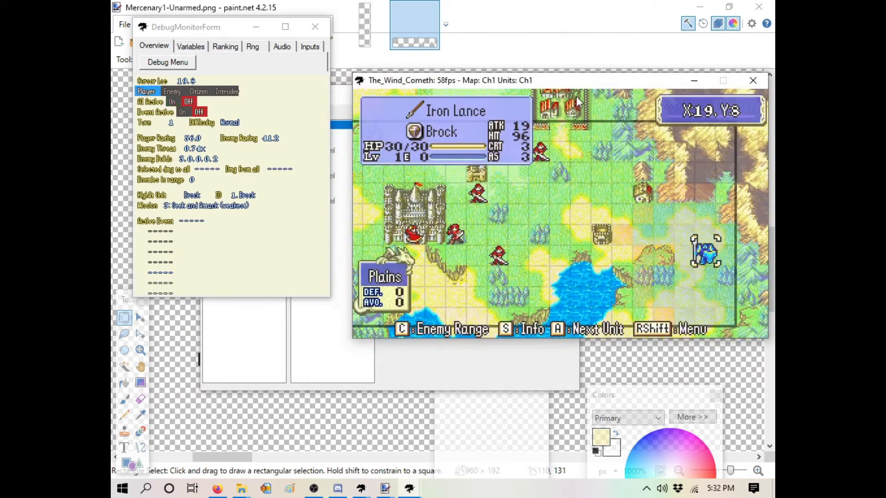
# Use the debug menu in the test play, watch Brock battle the Mercenary Daisy, and close the game.
pyautogui.press('Left')
pyautogui.press('Left')
pyautogui.press('Left')
pyautogui.press('Left')
pyautogui.press('Shift_R')
pyautogui.press('x')
pyautogui.press('Return')
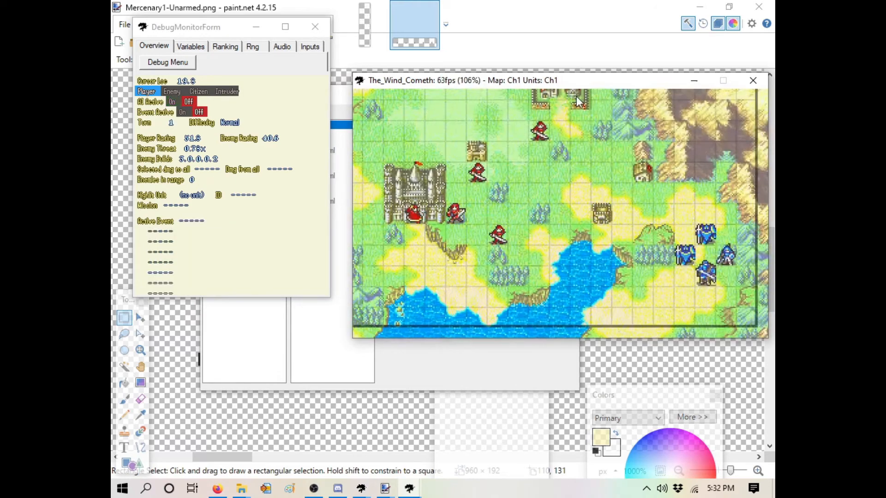
pyautogui.press('Left')
pyautogui.press('Shift_R')
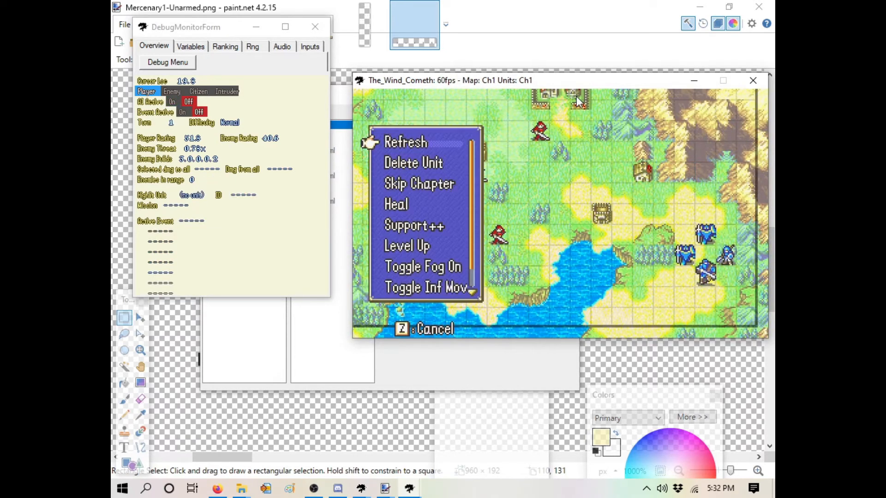
pyautogui.press('Down')
pyautogui.press('Down')
pyautogui.press('Down')
pyautogui.press('Down')
pyautogui.press('Down')
pyautogui.press('Down')
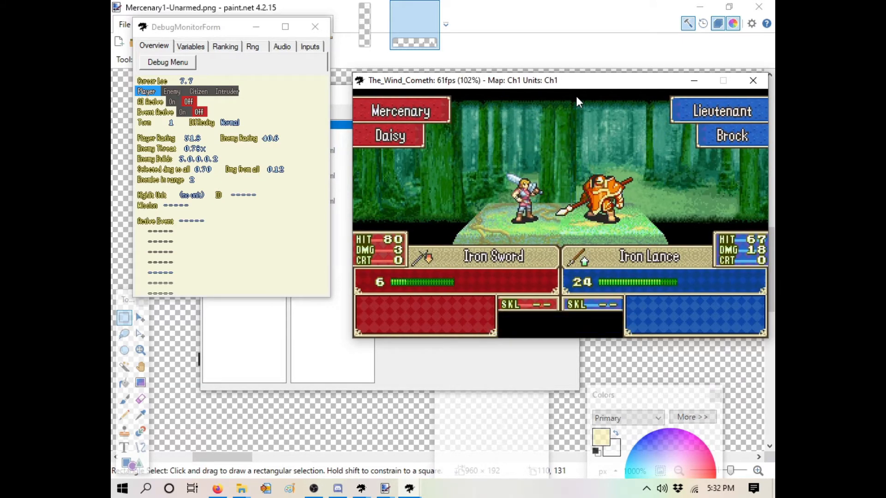
pyautogui.click(753, 80)
# Switch back to the Tactile Editor and look through the class list for a class for Brock.
pyautogui.click(361, 488)
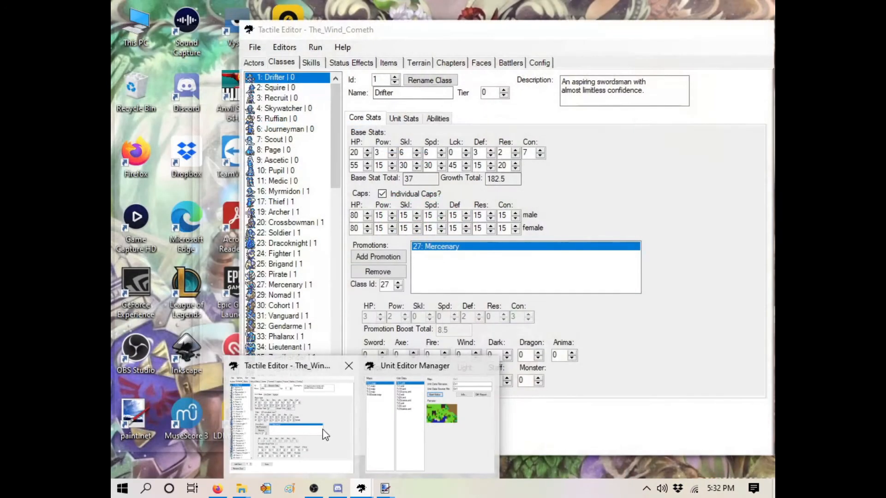
pyautogui.click(323, 429)
pyautogui.moveTo(330, 146); pyautogui.dragTo(339, 345)
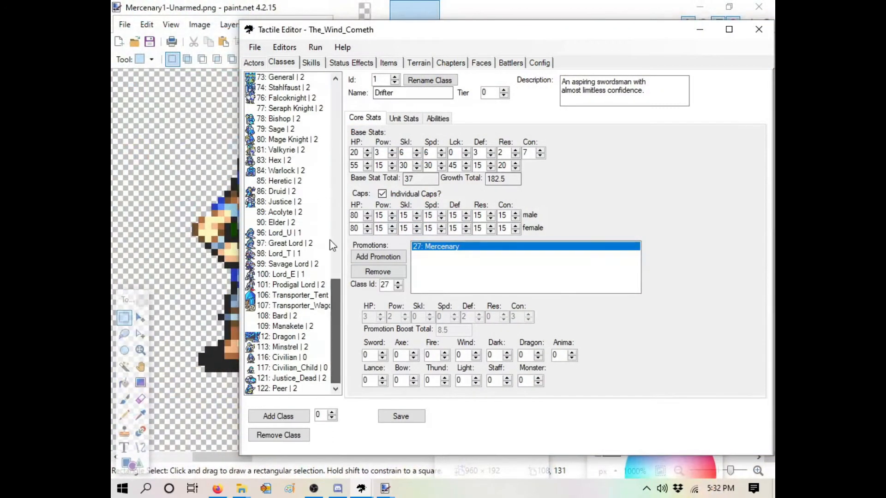
pyautogui.scroll(6, 318, 231)
pyautogui.scroll(-4, 309, 275)
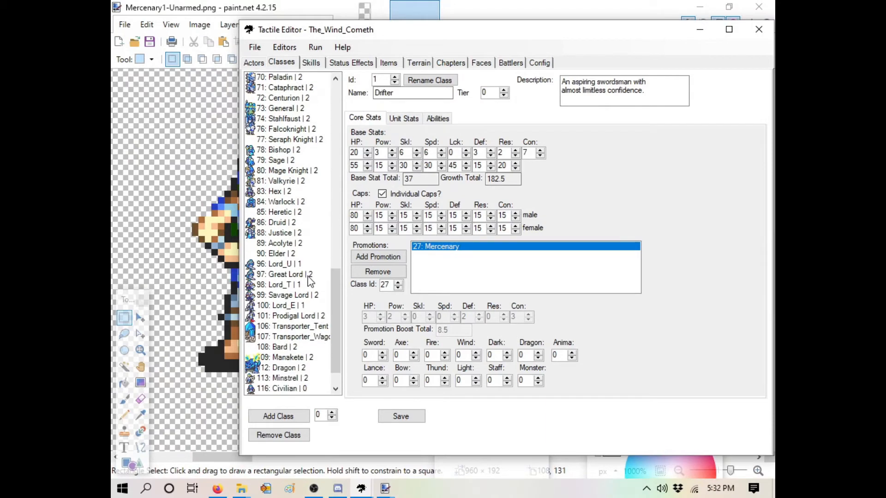
pyautogui.scroll(15, 312, 301)
pyautogui.scroll(2, 291, 199)
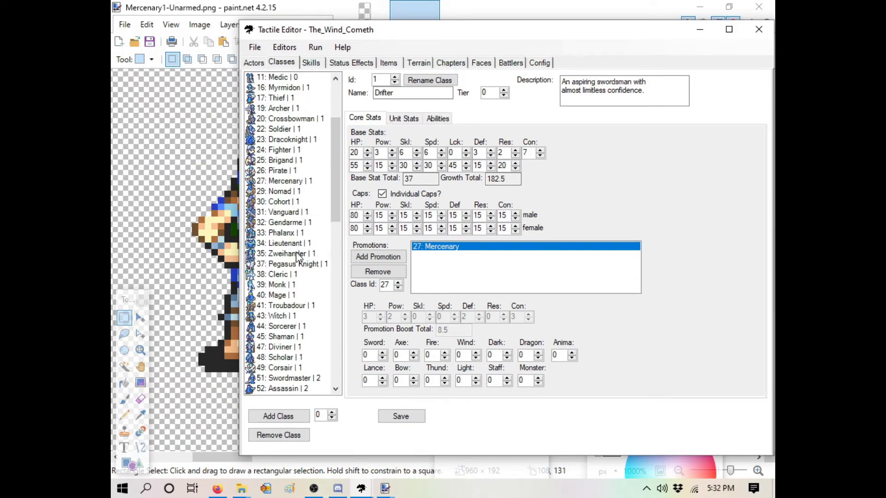
pyautogui.click(296, 254)
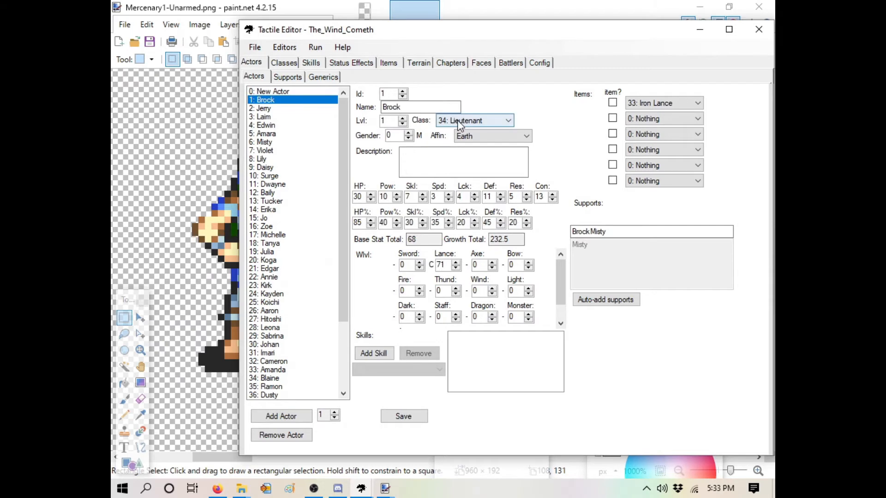
# Set Brock's class to 36: Knight and save the actor data.
pyautogui.click(460, 123)
pyautogui.click(465, 149)
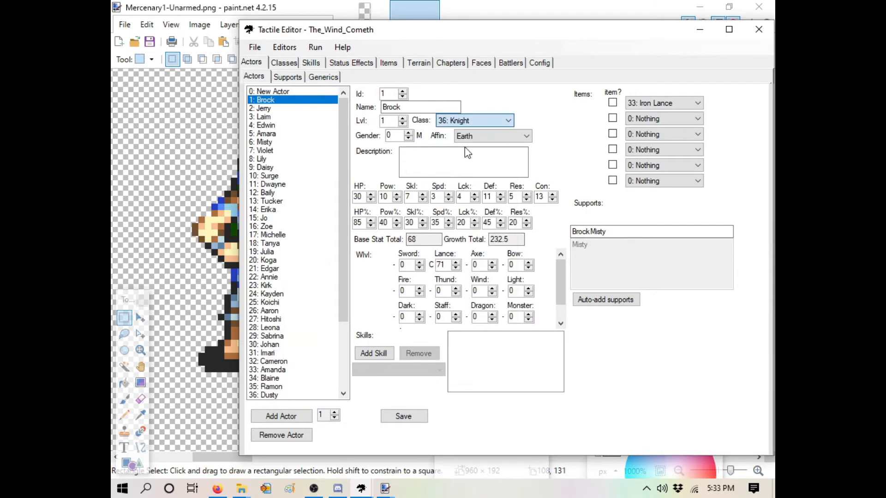
pyautogui.click(403, 416)
pyautogui.click(441, 293)
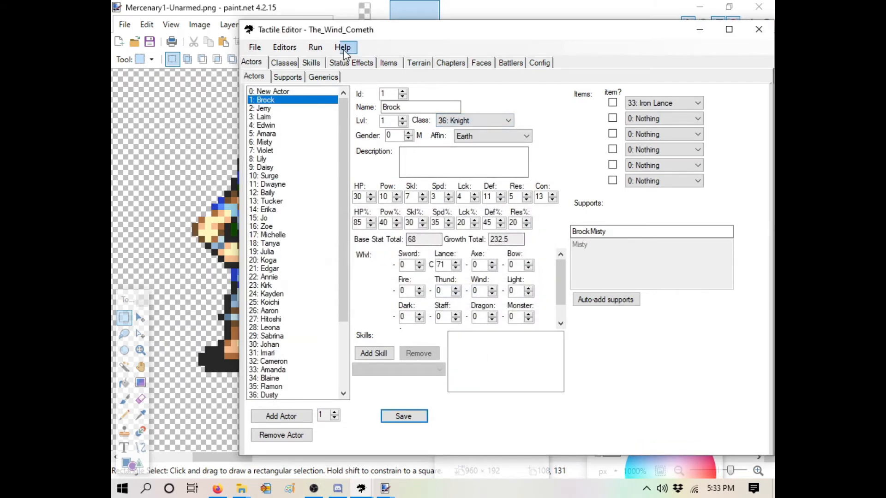
# Switch to Firefox and browse the Knight animations in the Armor category of emblem-anims.herokuapp.com in a new tab.
pyautogui.click(218, 488)
pyautogui.click(261, 24)
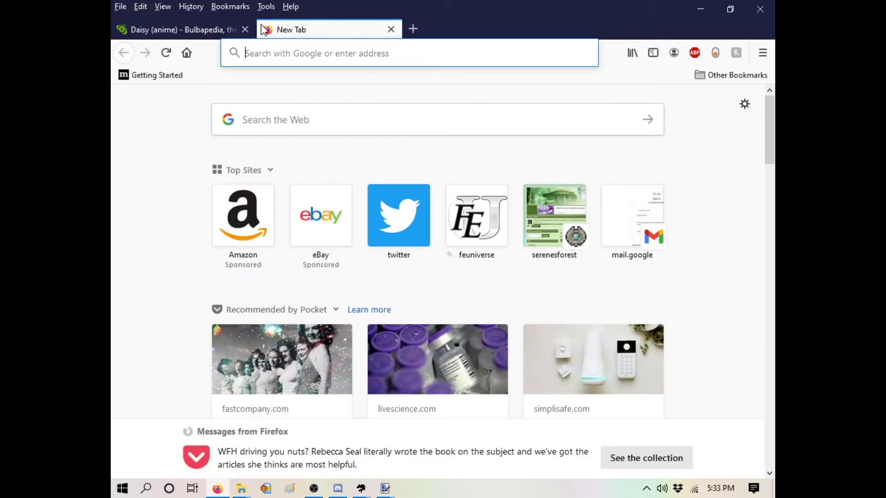
pyautogui.write('emblem-anims.herokuapp.com')
pyautogui.press('Return')
pyautogui.click(362, 82)
pyautogui.scroll(-1, 431, 200)
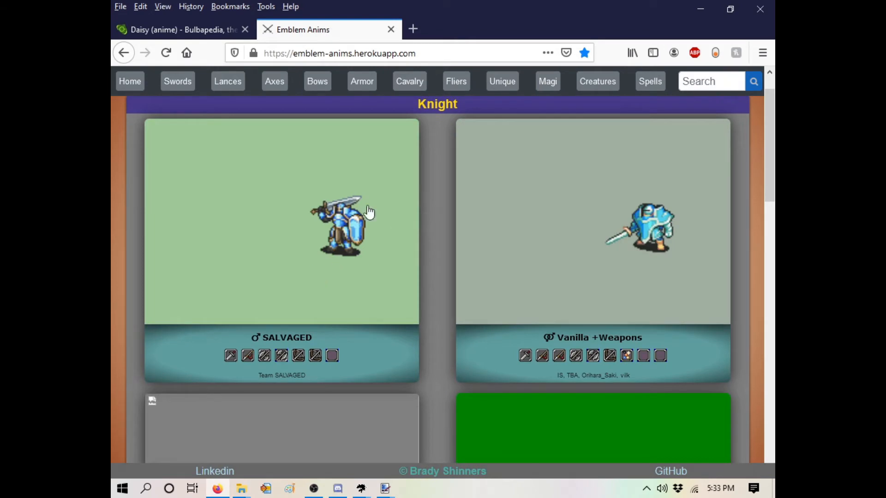
# Switch to File Explorer and inspect the SALVAGED male Knight animation folder on Local Disk (E:), including its team palettes.
pyautogui.moveTo(241, 488)
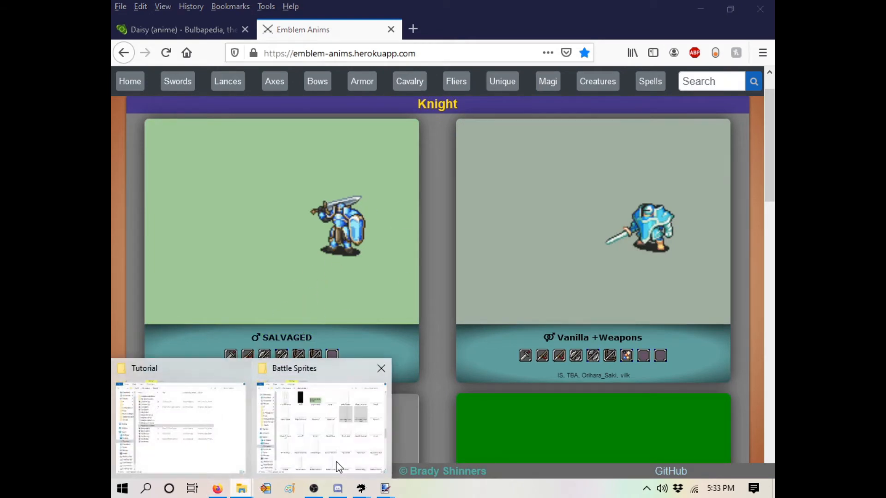
pyautogui.moveTo(347, 455)
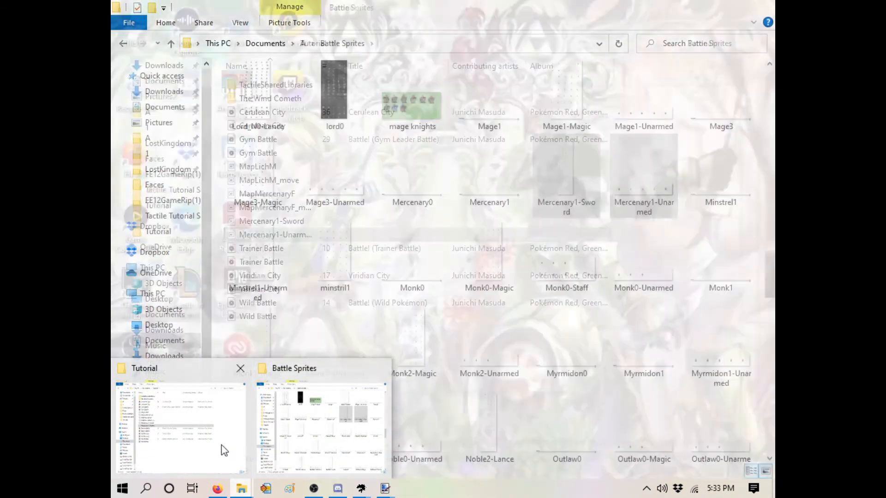
pyautogui.click(229, 452)
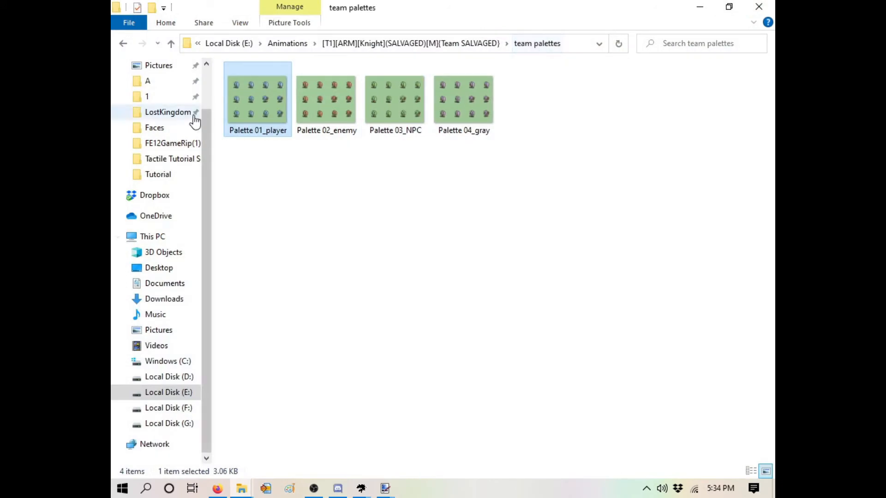
pyautogui.click(124, 44)
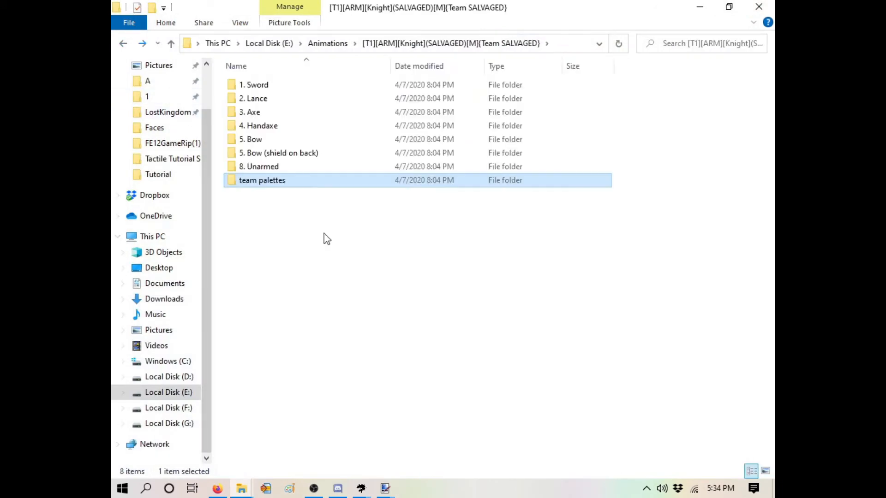
pyautogui.click(359, 303)
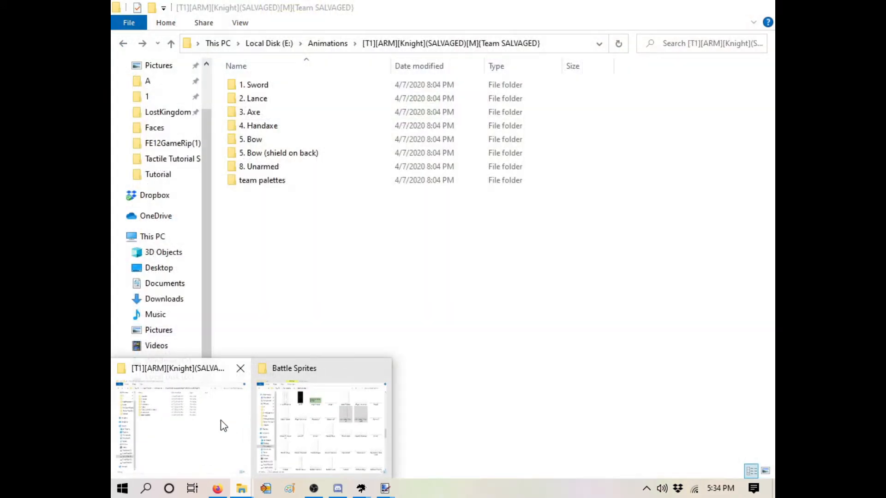
# Switch to Firefox and open the Graphics > Map Sprites > 4. Cavalry & Armors folder of the Ultimate FEGBA Resource Repo.
pyautogui.click(146, 85)
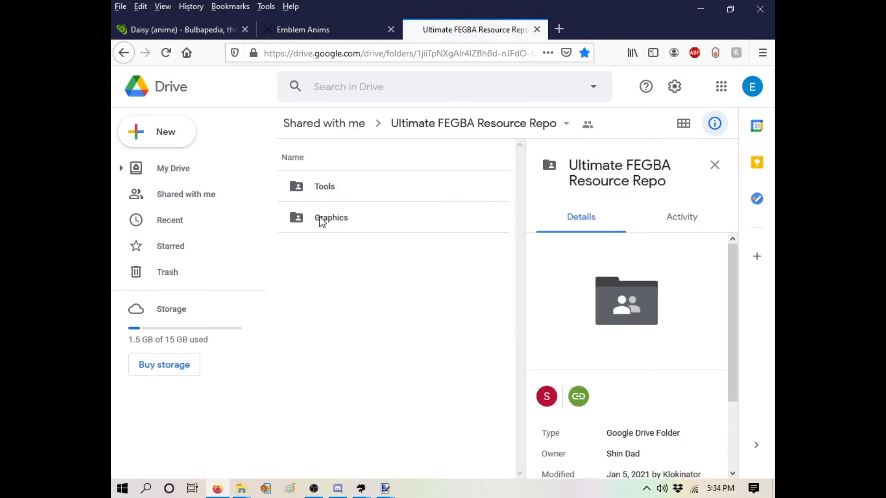
pyautogui.doubleClick(322, 218)
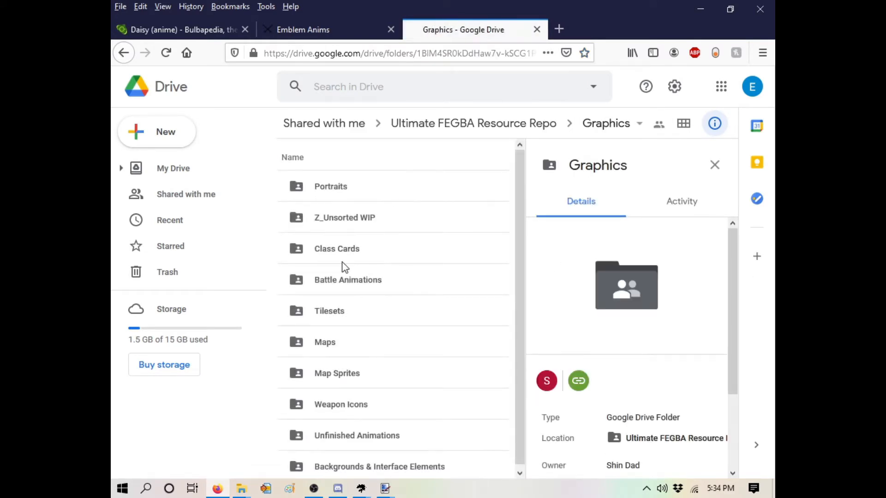
pyautogui.doubleClick(341, 368)
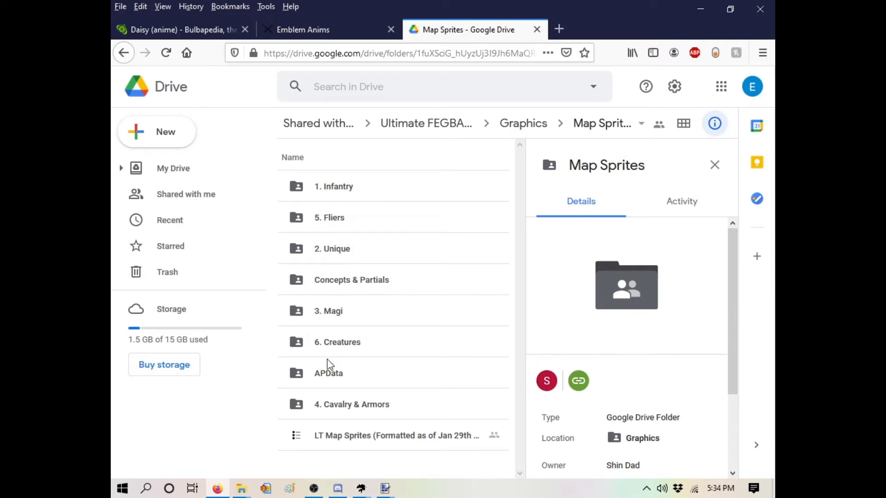
pyautogui.doubleClick(345, 412)
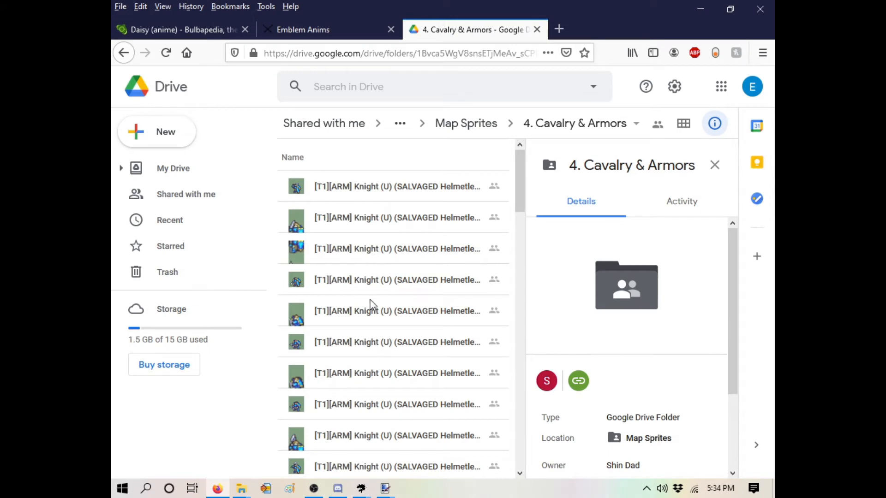
# Find the Knight (U) (SALVAGED) Lance Moving and Lance Standing map sprites and download both files.
pyautogui.scroll(-3, 385, 335)
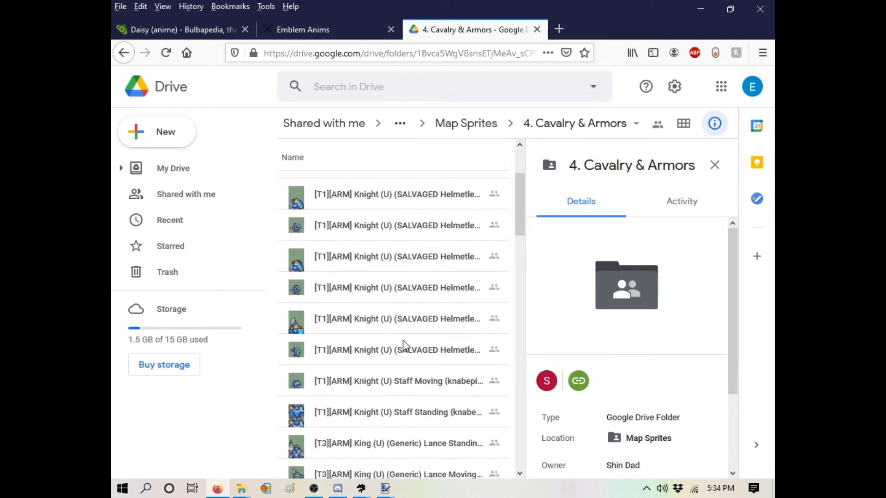
pyautogui.scroll(-6, 404, 338)
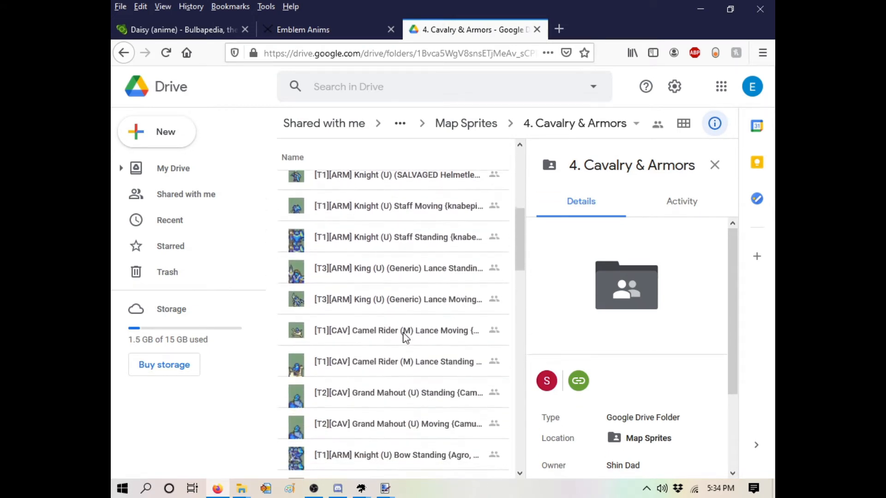
pyautogui.scroll(-4, 404, 340)
pyautogui.scroll(-2, 403, 333)
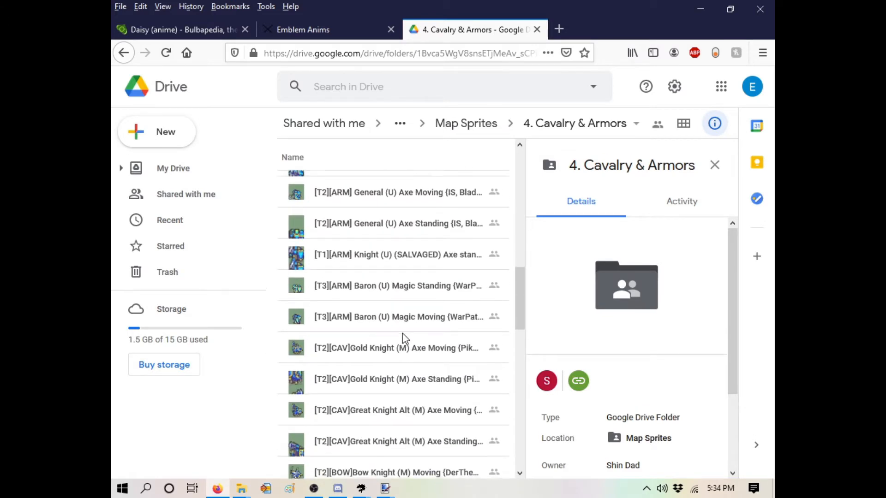
pyautogui.scroll(1, 384, 242)
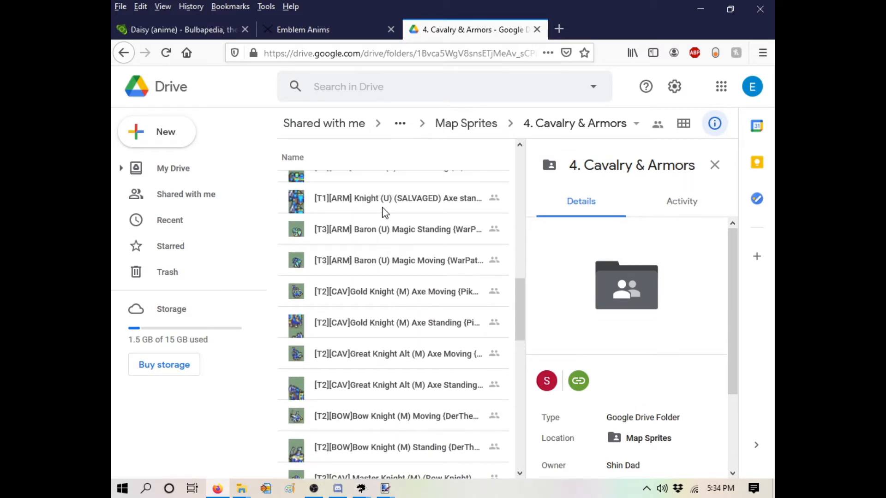
pyautogui.scroll(2, 406, 372)
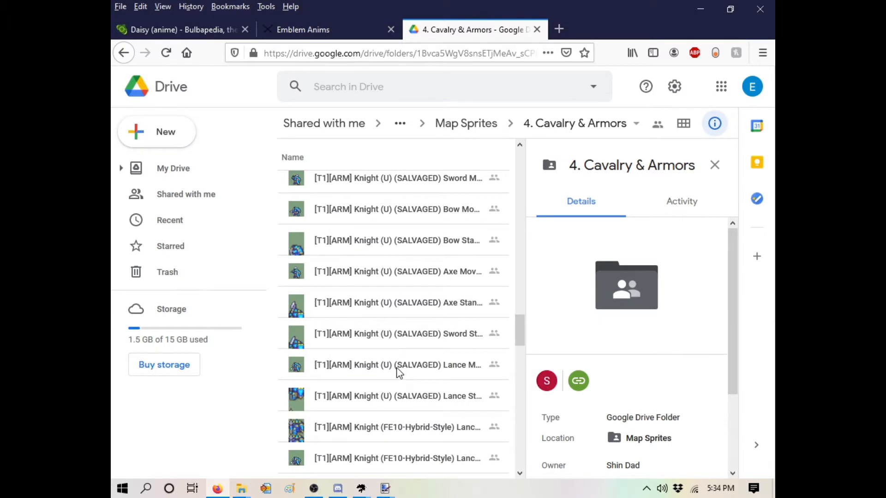
pyautogui.click(399, 373)
pyautogui.keyDown('shift'); pyautogui.click(416, 384); pyautogui.keyUp('shift')
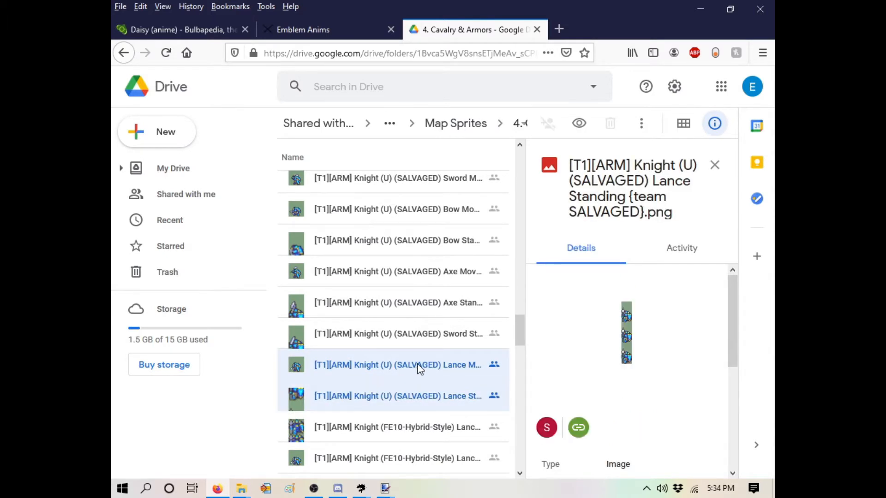
pyautogui.rightClick(419, 370)
pyautogui.click(450, 312)
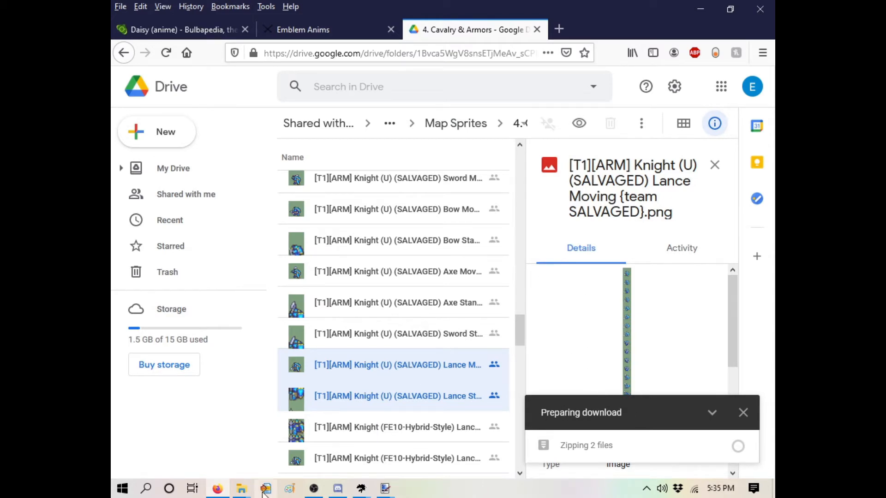
# Switch to File Explorer and launch the GBA Map Sprite Converter from Dropbox > FEXNA > FEXNA Beta.
pyautogui.moveTo(241, 488)
pyautogui.click(318, 425)
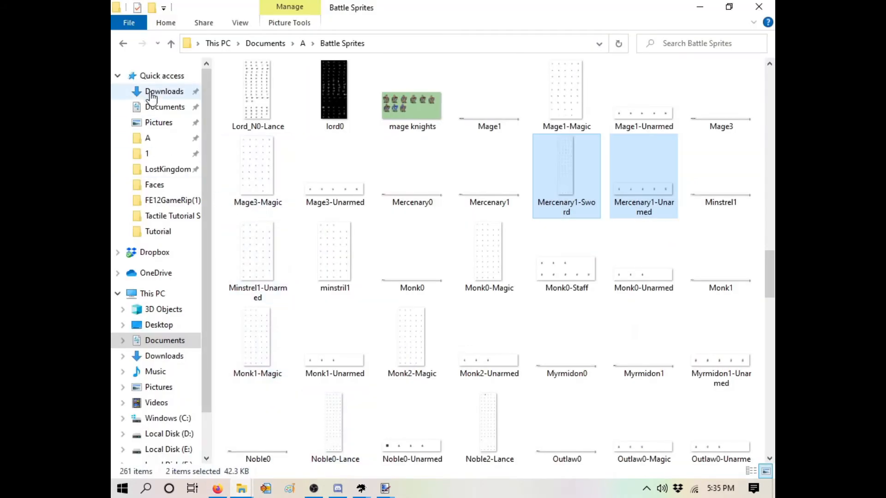
pyautogui.click(153, 253)
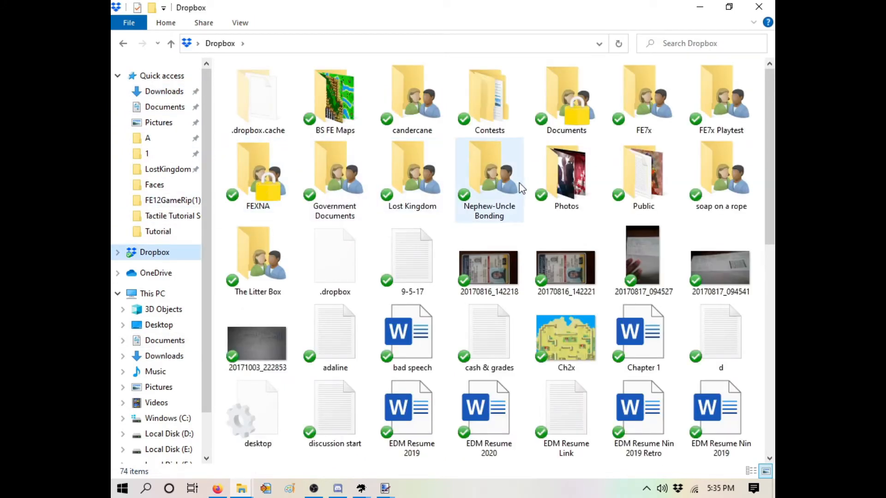
pyautogui.doubleClick(274, 179)
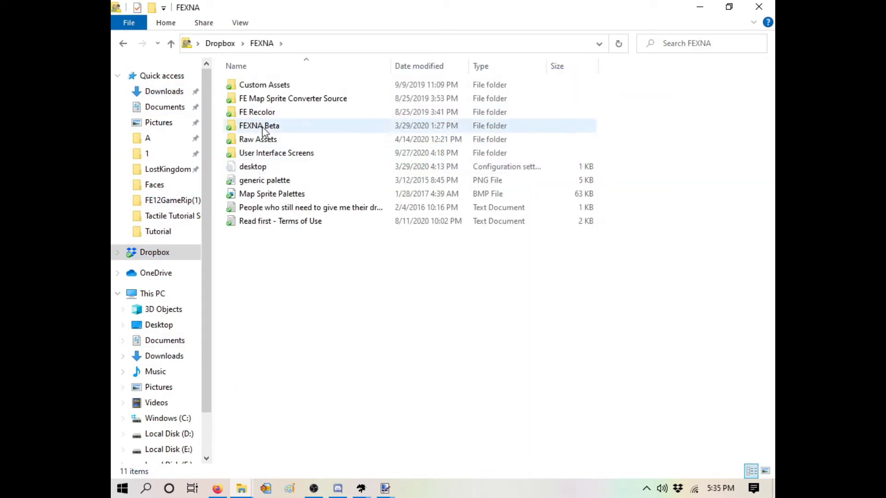
pyautogui.doubleClick(261, 128)
pyautogui.doubleClick(265, 184)
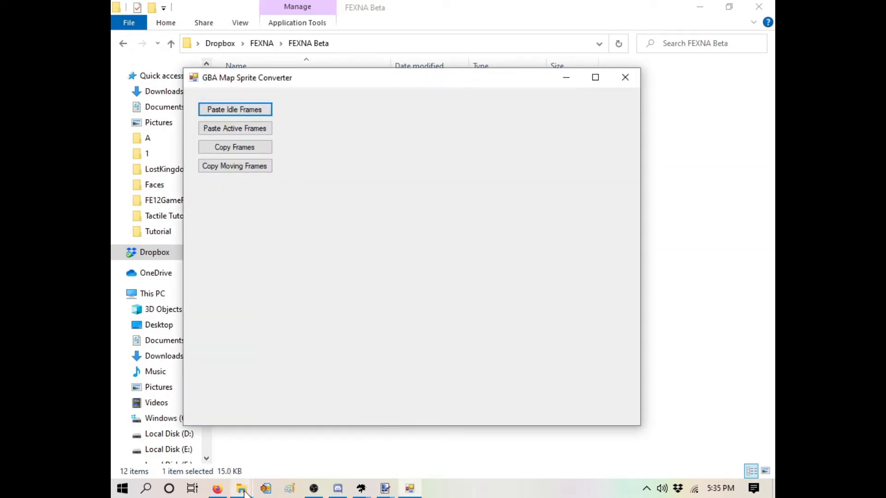
# Save the zipped sprite download in Firefox, extract it in Downloads, and open the Knight Lance Standing image in Paint.
pyautogui.click(245, 493)
pyautogui.click(222, 490)
pyautogui.click(418, 226)
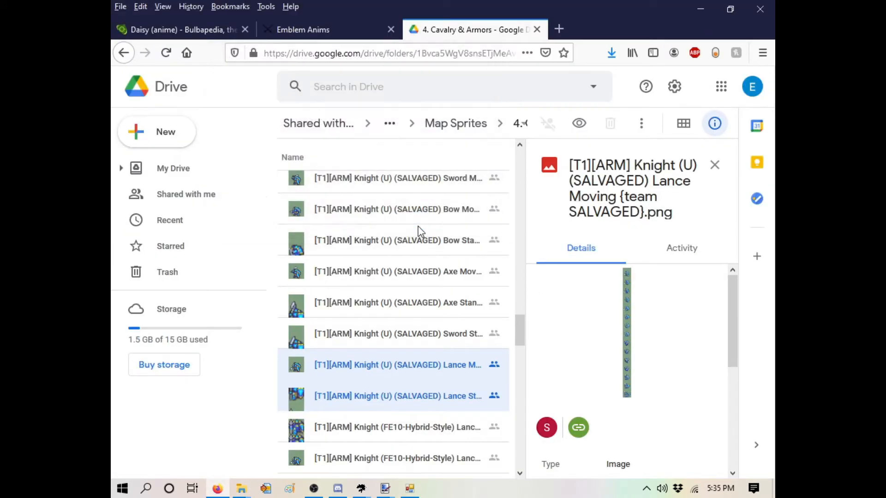
pyautogui.click(242, 489)
pyautogui.rightClick(253, 99)
pyautogui.doubleClick(340, 109)
pyautogui.doubleClick(326, 115)
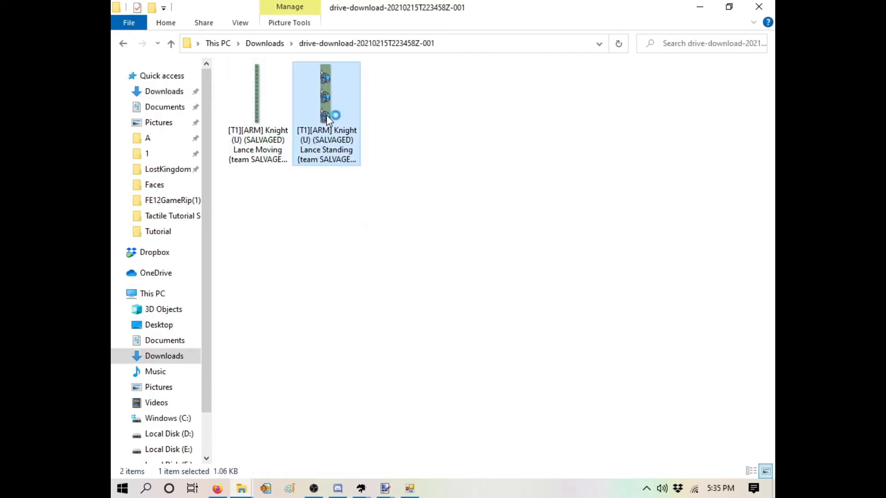
# Copy the Knight standing and moving sheets into the GBA Map Sprite Converter as its idle and active frames.
pyautogui.hotkey('ctrl', 'a')
pyautogui.hotkey('alt', 'Tab')
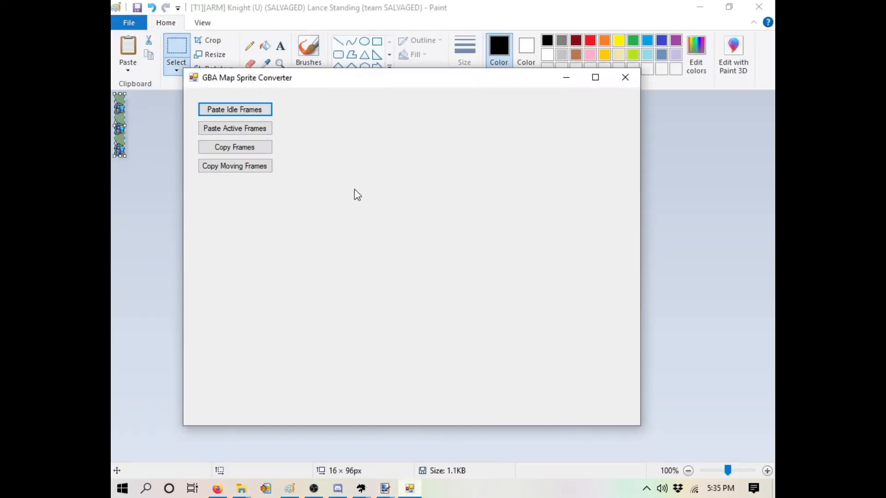
pyautogui.click(246, 109)
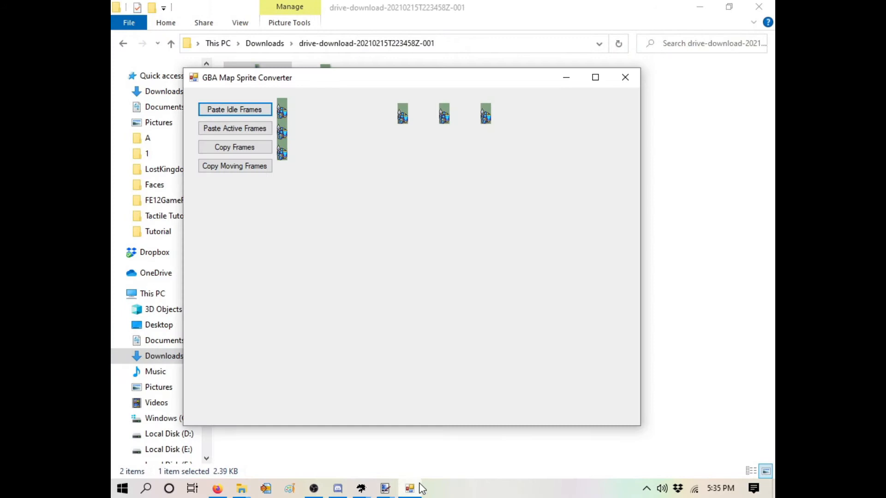
pyautogui.click(236, 130)
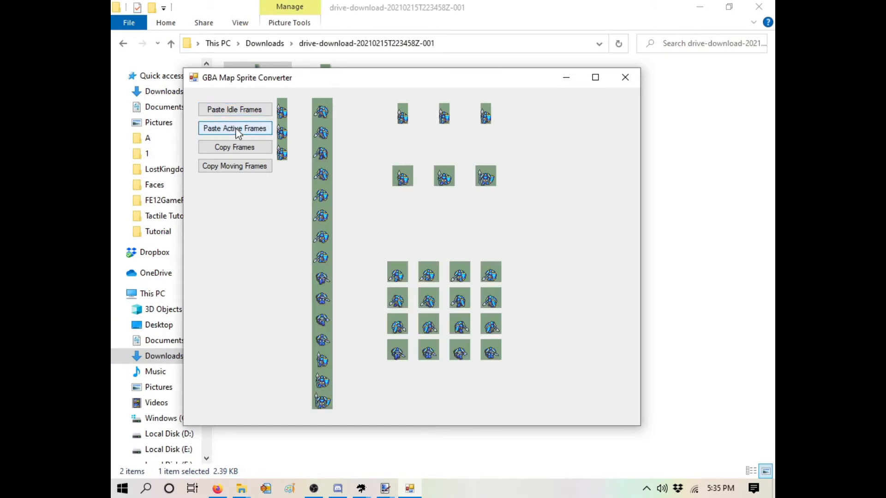
# Paste the converter's standing frames into a new paint.net image and delete the background around and behind the knights.
pyautogui.click(248, 148)
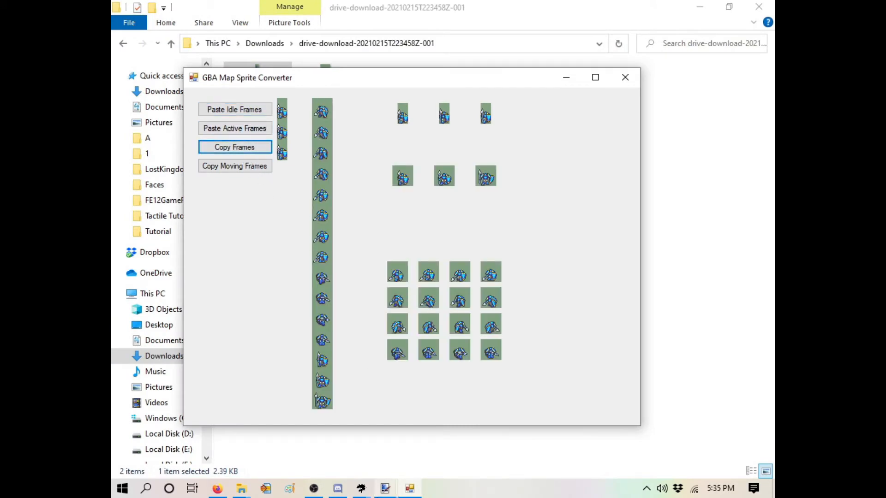
pyautogui.click(386, 489)
pyautogui.click(147, 24)
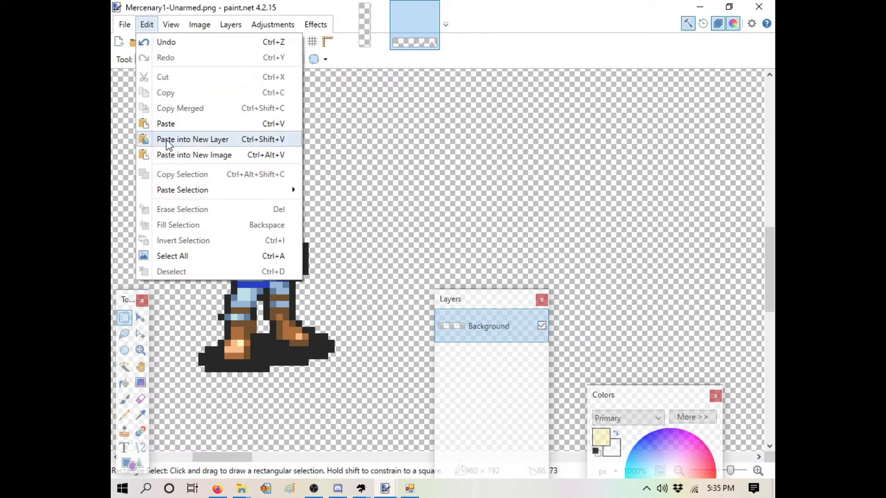
pyautogui.click(168, 155)
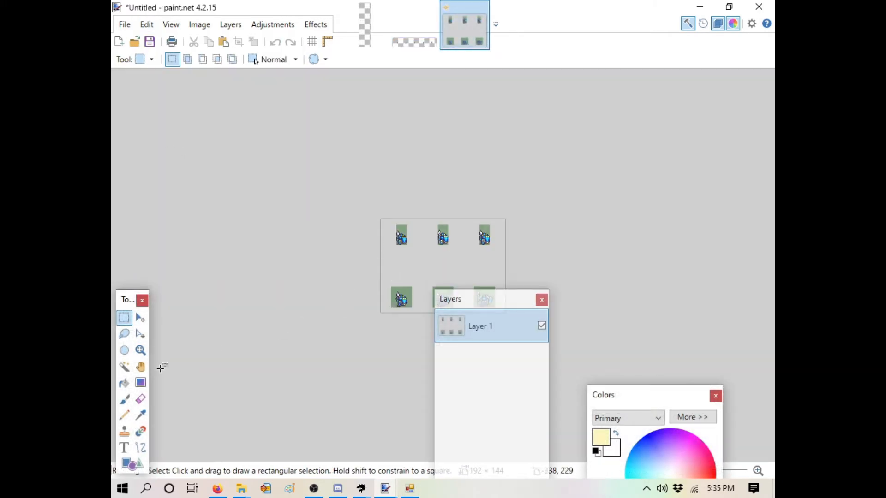
pyautogui.click(124, 367)
pyautogui.click(416, 275)
pyautogui.keyDown('ctrl'); pyautogui.click(409, 296); pyautogui.keyUp('ctrl')
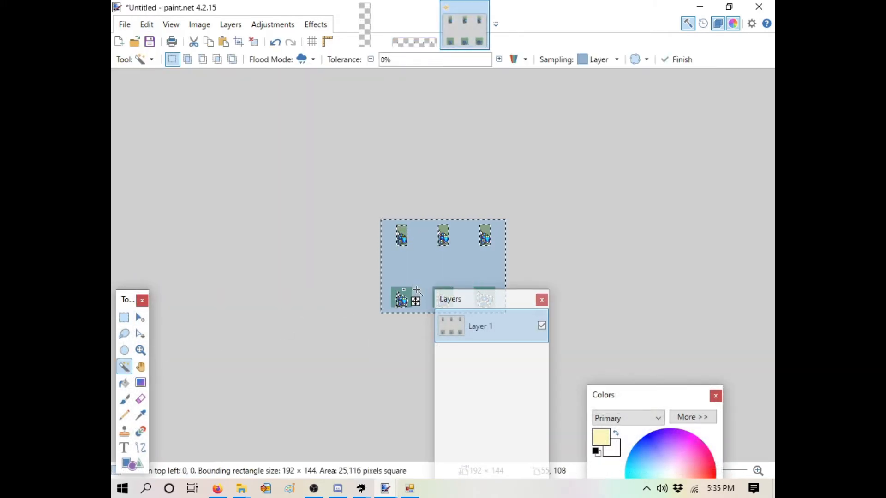
pyautogui.press('Delete')
# Paste the Knight moving frames into a new image and save it as MapKnightM_move.png in The Wind Cometh folder.
pyautogui.hotkey('ctrl', 'alt', 'v')
pyautogui.click(125, 24)
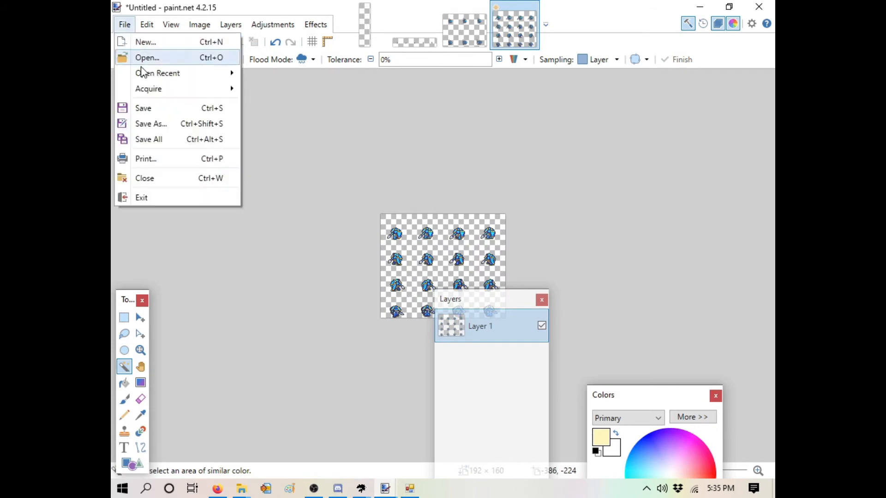
pyautogui.click(148, 123)
pyautogui.write('Map')
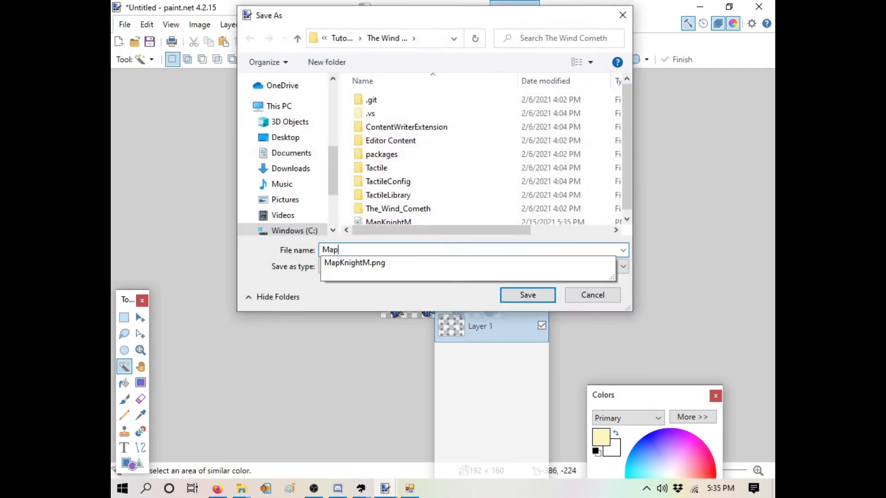
pyautogui.write('KnightM_move')
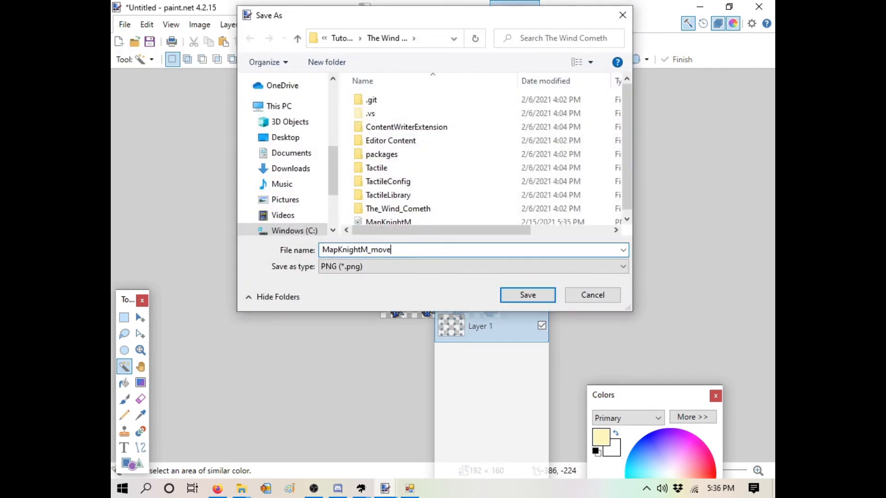
pyautogui.press('Return')
pyautogui.click(456, 291)
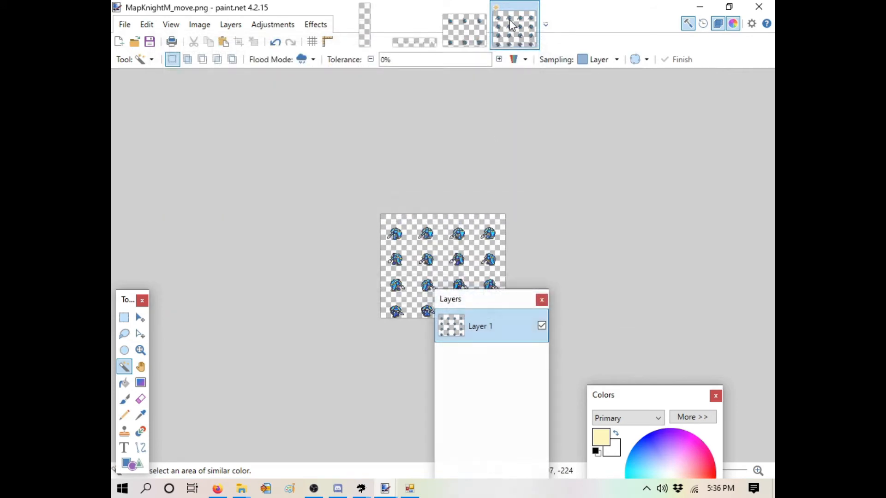
# Close the two Knight map sprite images and minimize paint.net and the GBA Map Sprite Converter.
pyautogui.click(532, 9)
pyautogui.click(482, 9)
pyautogui.click(707, 5)
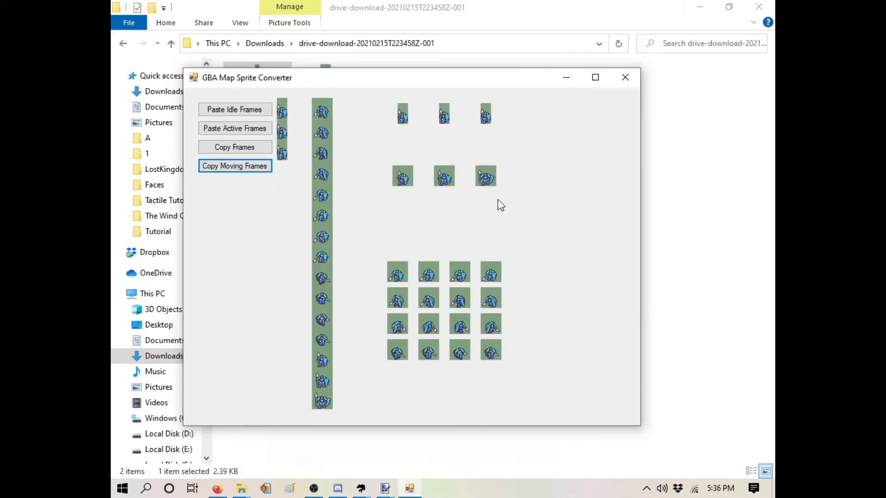
pyautogui.click(572, 76)
# Import MapKnightM and MapKnightM_move from The Wind Cometh folder into Graphics\Characters in the Tactile Editor.
pyautogui.click(241, 488)
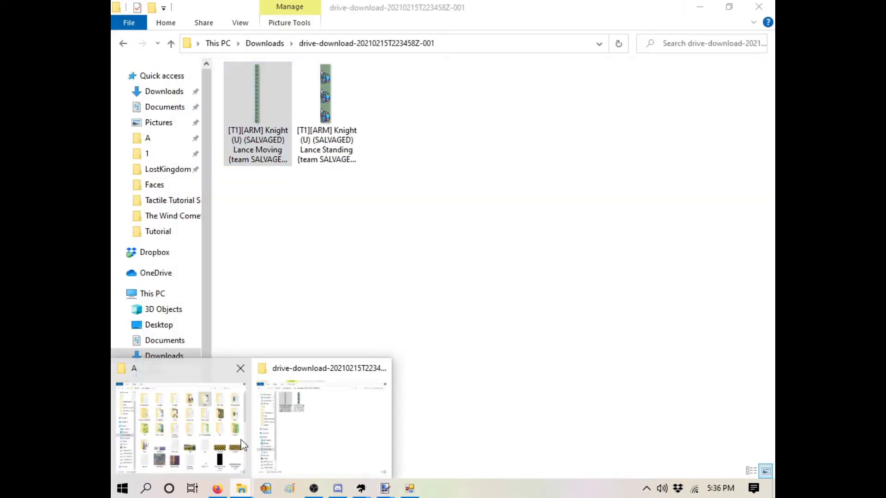
pyautogui.click(322, 429)
pyautogui.click(193, 223)
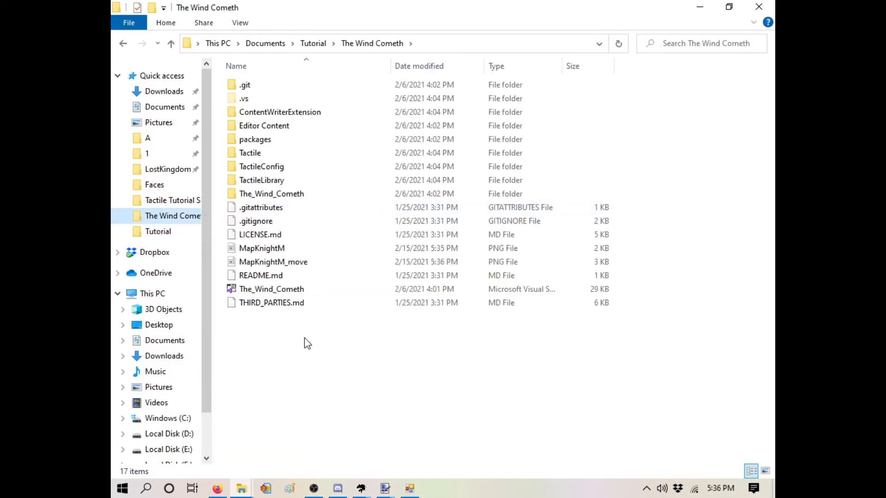
pyautogui.click(300, 249)
pyautogui.keyDown('ctrl'); pyautogui.click(286, 262); pyautogui.keyUp('ctrl')
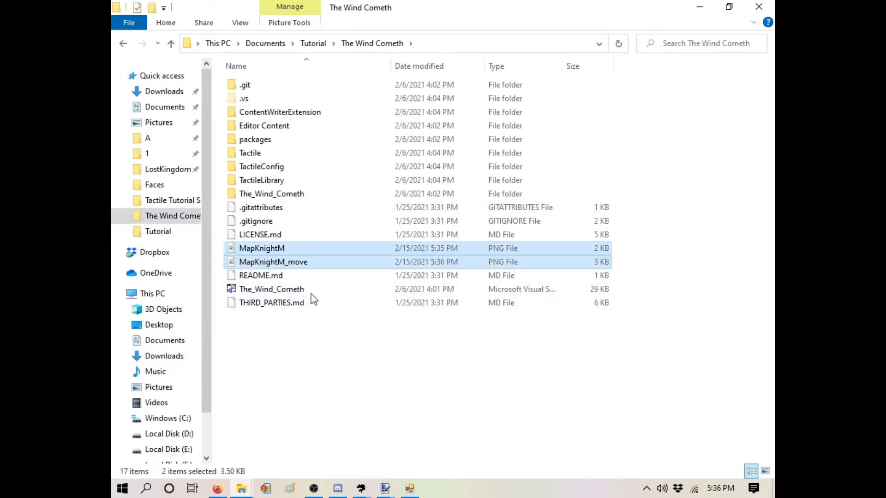
pyautogui.moveTo(261, 262); pyautogui.dragTo(375, 490)
pyautogui.moveTo(364, 494); pyautogui.dragTo(474, 248)
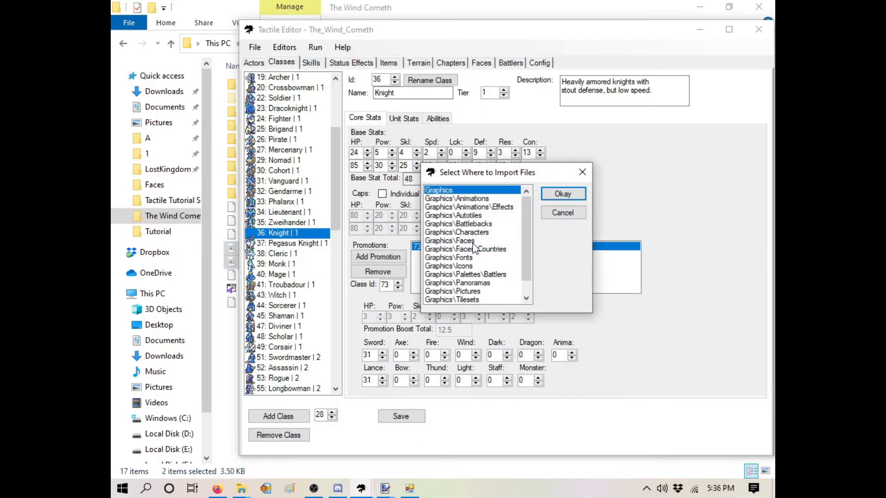
pyautogui.click(483, 241)
pyautogui.click(563, 194)
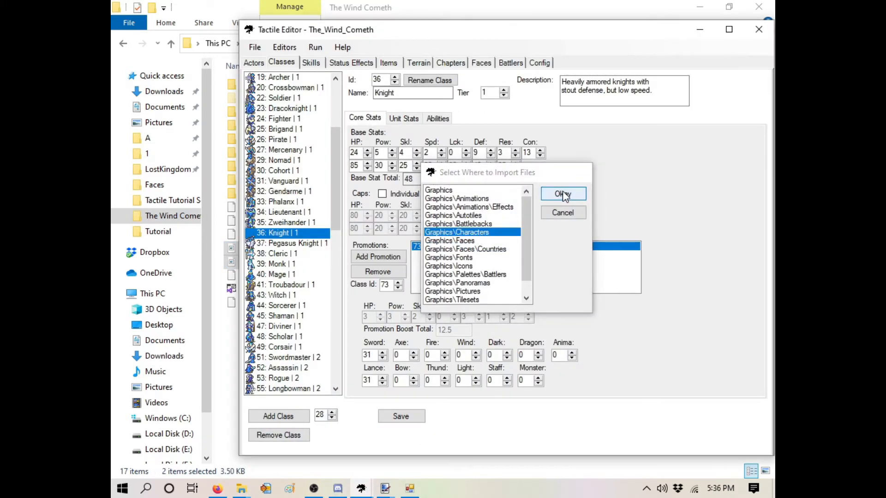
# Reload the class list and select 36: Knight to check its map sprite.
pyautogui.click(261, 63)
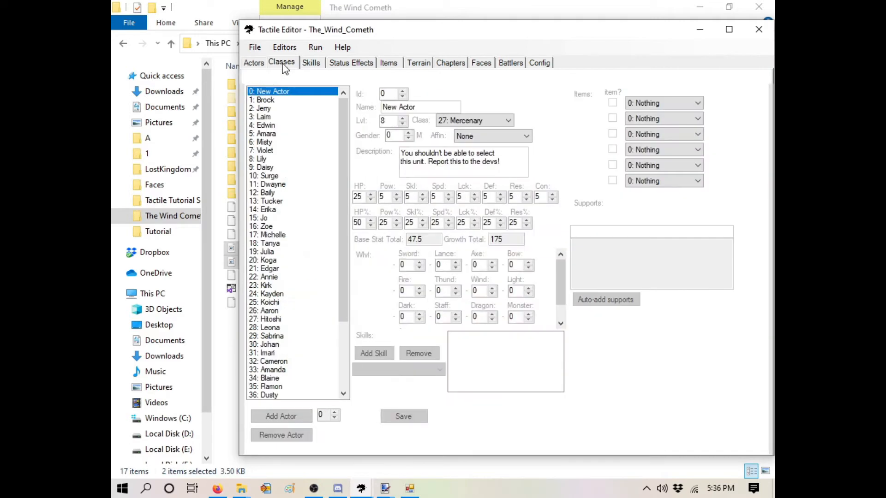
pyautogui.click(281, 62)
pyautogui.click(278, 368)
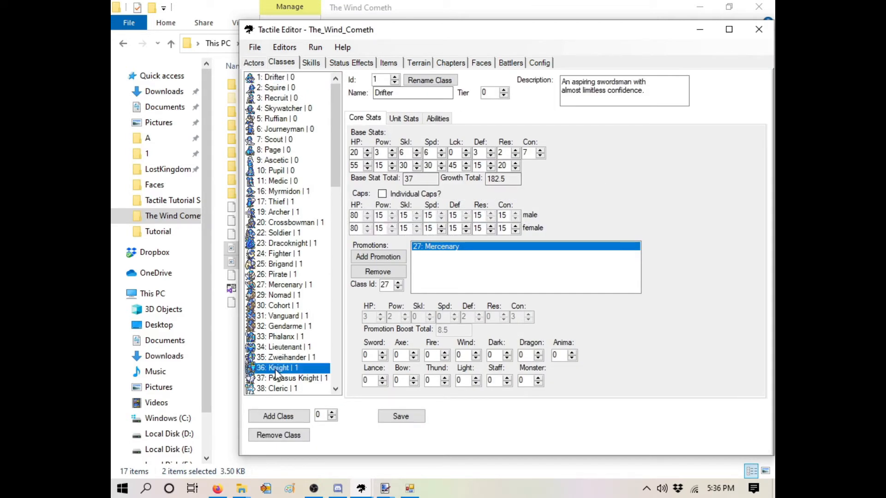
# Start the Unit Editor and open the Ch1 map with the Ch1 unit data.
pyautogui.click(315, 47)
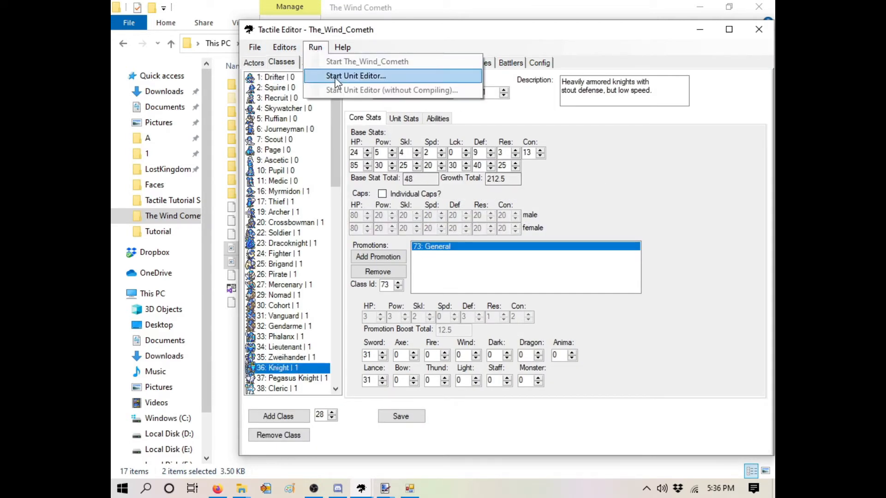
pyautogui.click(337, 79)
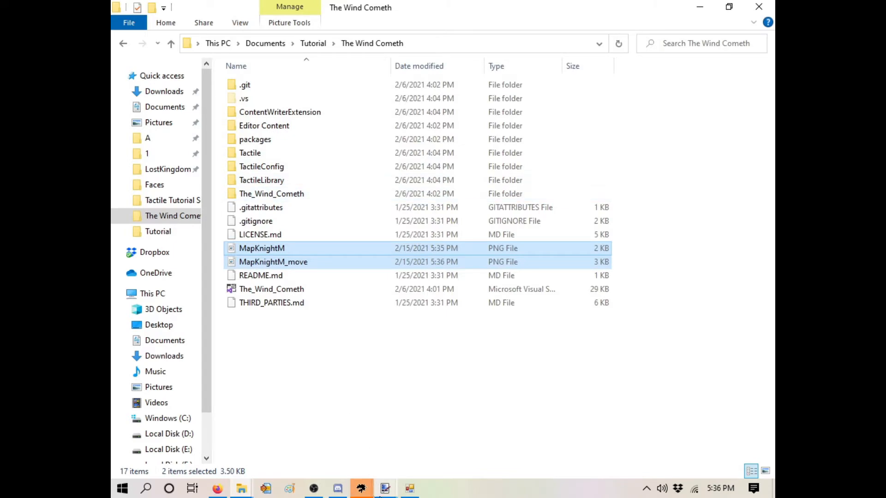
pyautogui.click(525, 396)
pyautogui.click(178, 75)
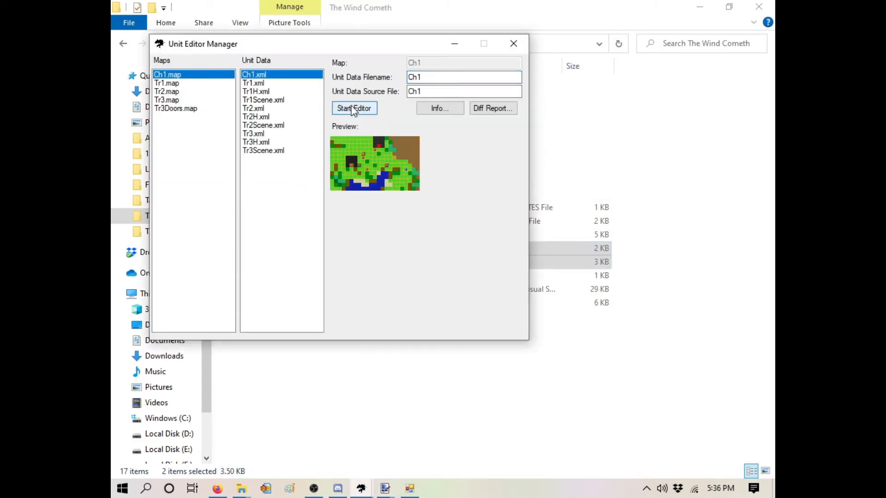
pyautogui.click(354, 109)
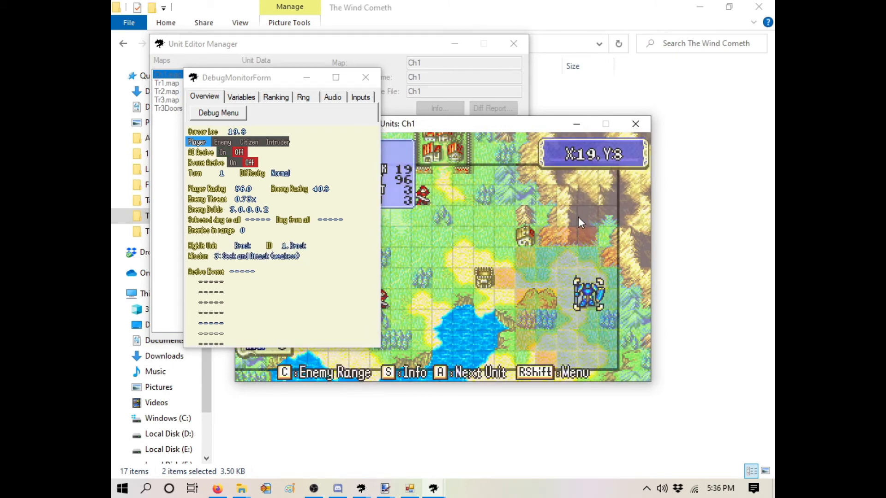
# Separate the map and debug monitor windows to examine the knight's map sprite, and close the Unit Editor.
pyautogui.moveTo(511, 129); pyautogui.dragTo(612, 94)
pyautogui.moveTo(275, 81); pyautogui.dragTo(212, 81)
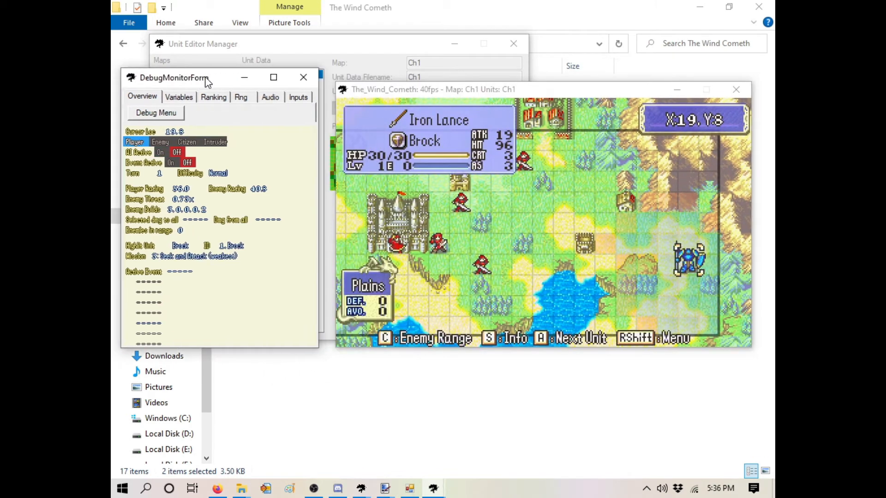
pyautogui.click(736, 90)
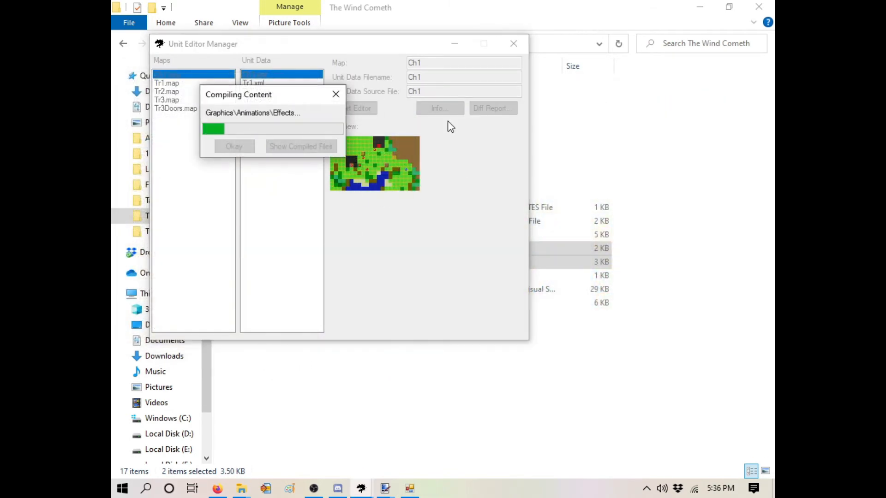
pyautogui.click(235, 146)
pyautogui.click(514, 43)
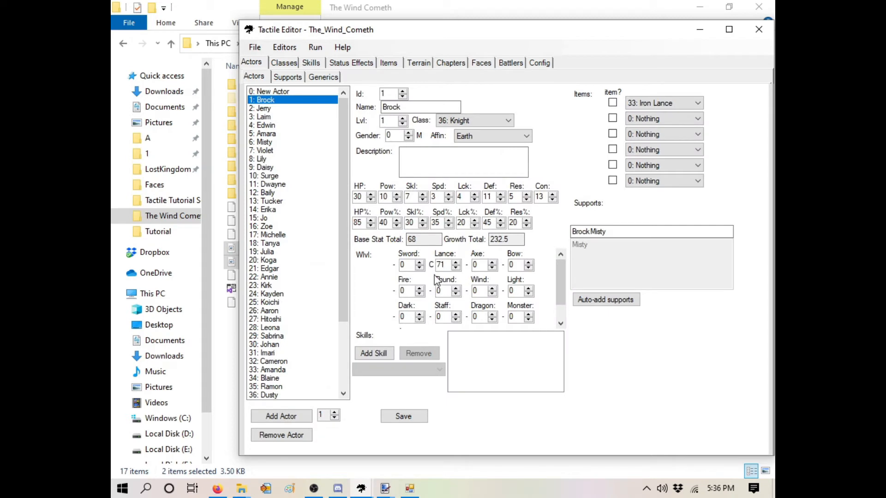
# Give actor 1 a Sword weapon level of 31 and an Iron Sword as second item, and save the actor data.
pyautogui.click(695, 118)
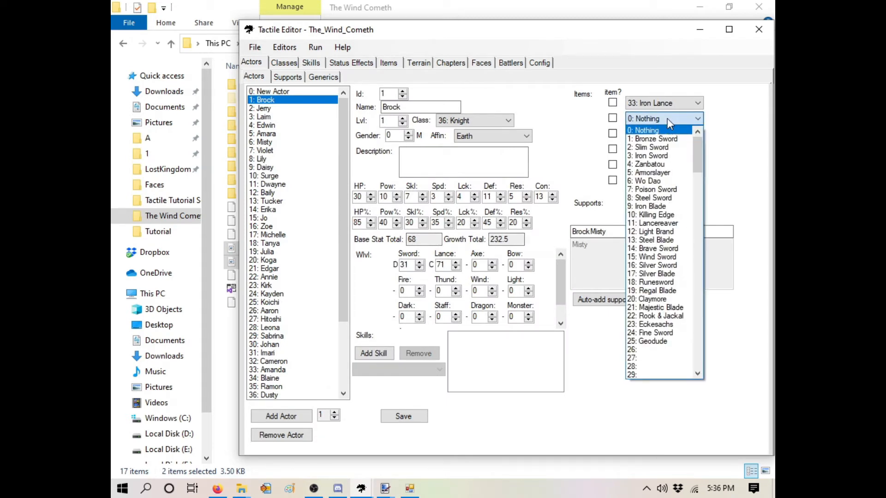
pyautogui.click(669, 156)
pyautogui.click(412, 419)
pyautogui.click(453, 291)
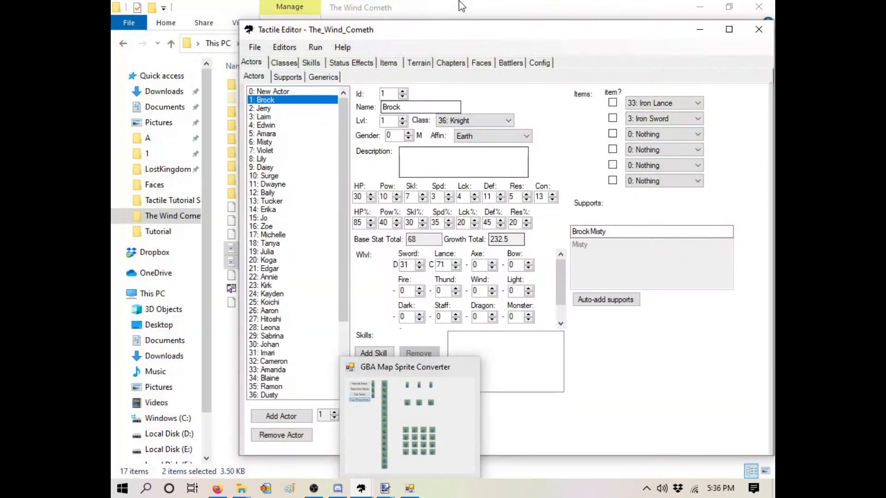
# Switch to File Explorer and open the Animations folder on Local Disk (E:).
pyautogui.click(462, 7)
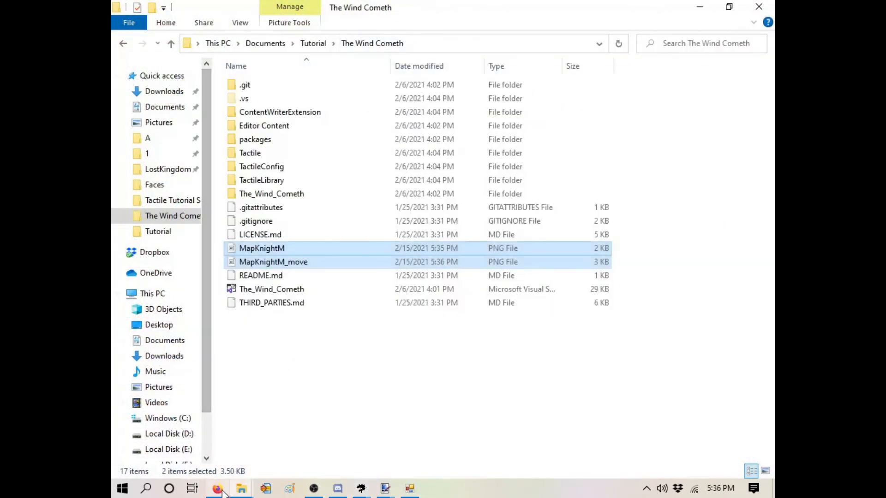
pyautogui.moveTo(242, 489)
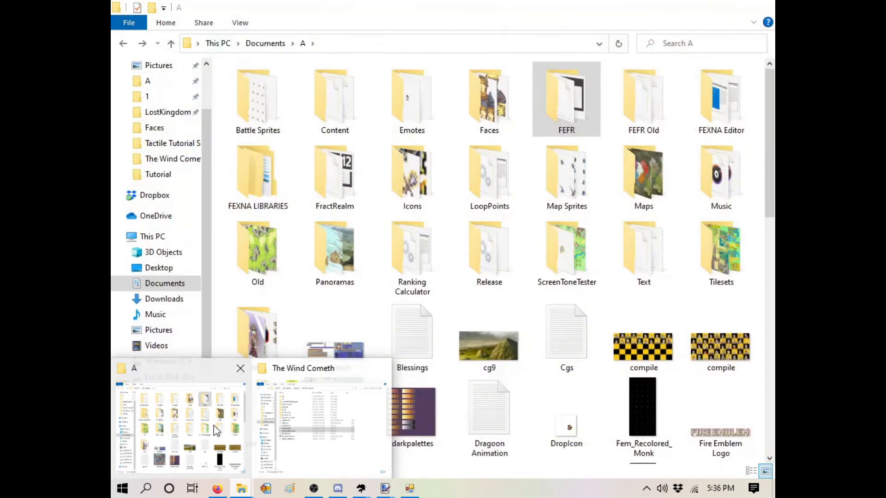
pyautogui.click(180, 420)
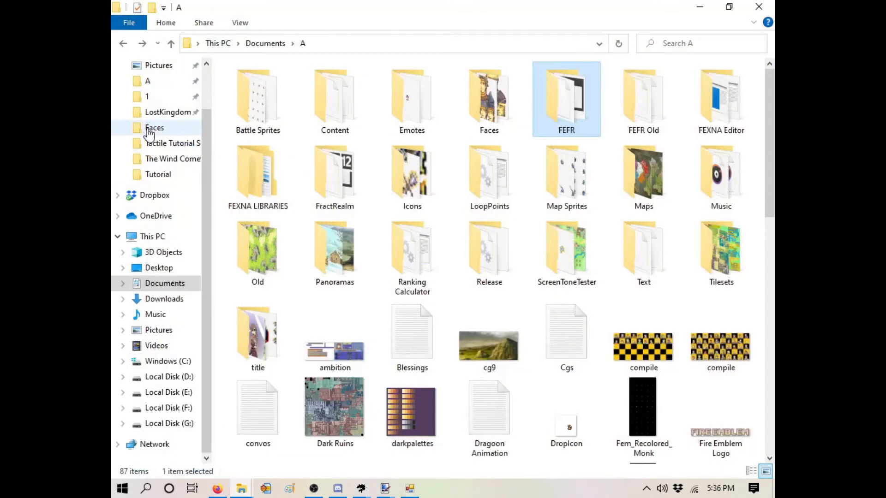
pyautogui.click(169, 392)
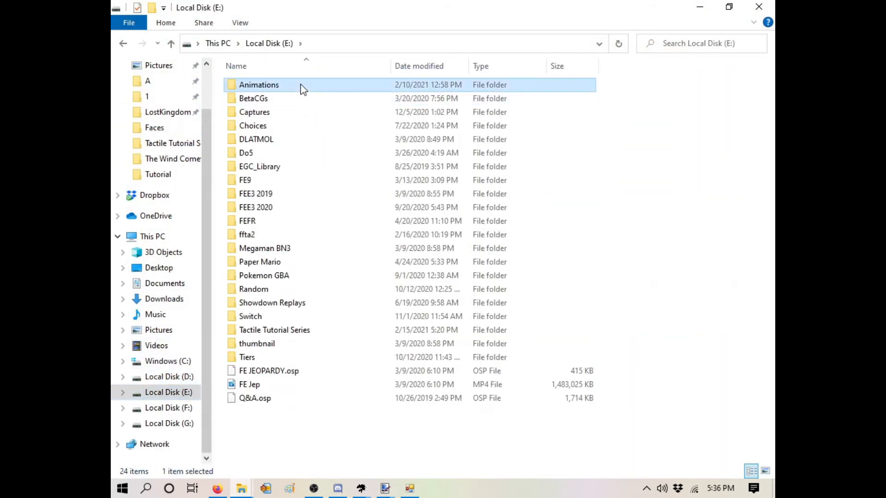
pyautogui.doubleClick(300, 84)
# Look through the frame images and Lance sheets in the Knight animation's 2. Lance folder.
pyautogui.scroll(-5, 296, 225)
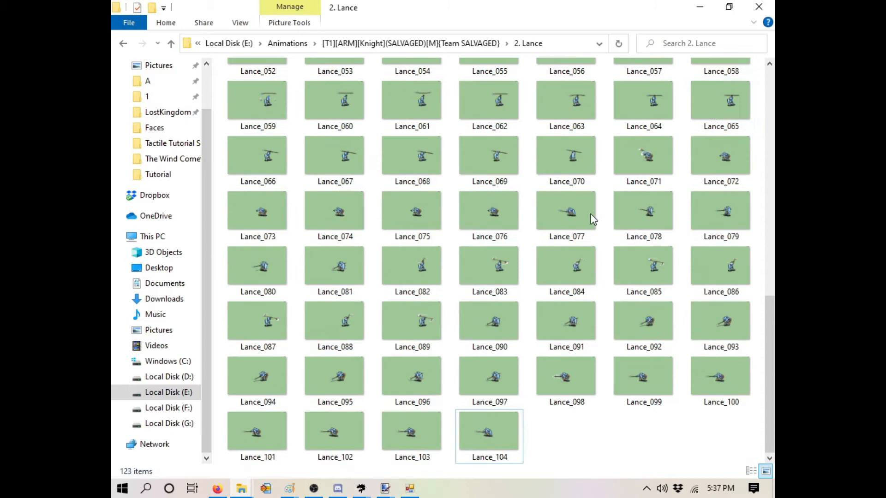
pyautogui.scroll(10, 602, 210)
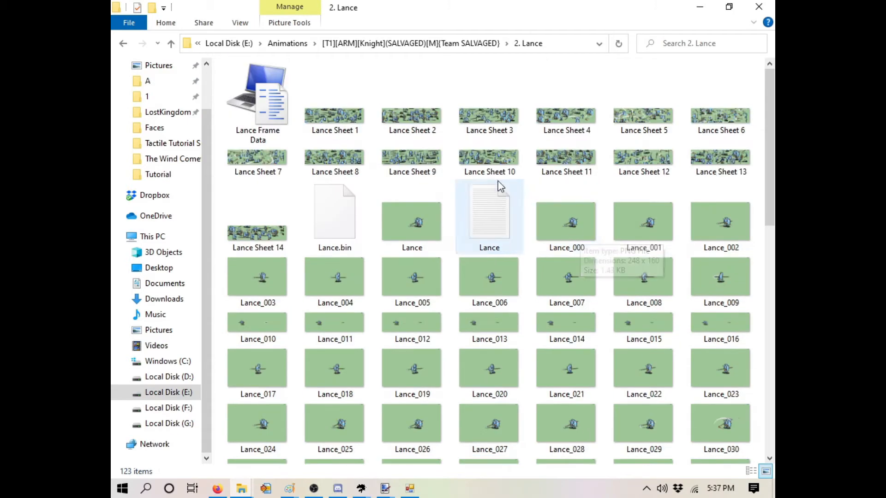
pyautogui.click(252, 161)
pyautogui.moveTo(259, 213); pyautogui.dragTo(716, 161)
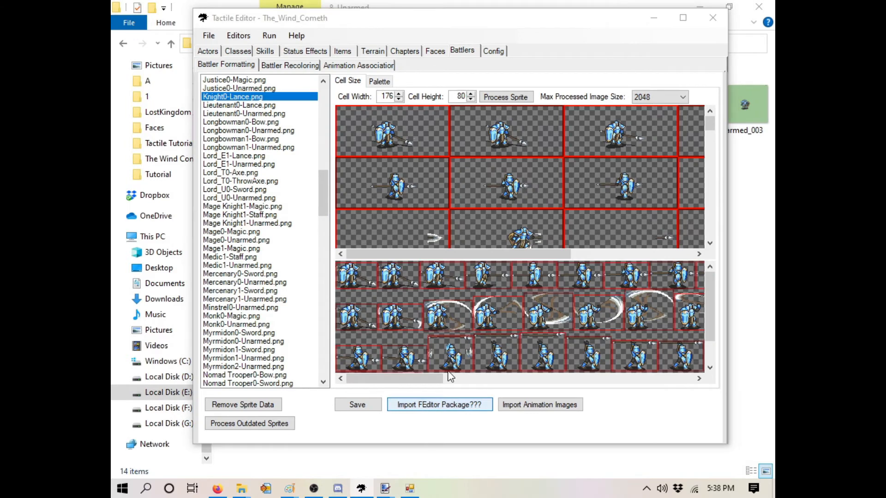
# Start an FEditor package import in Tactile Editor using the Sword text file from the Knight animation's 1. Sword folder.
pyautogui.click(440, 405)
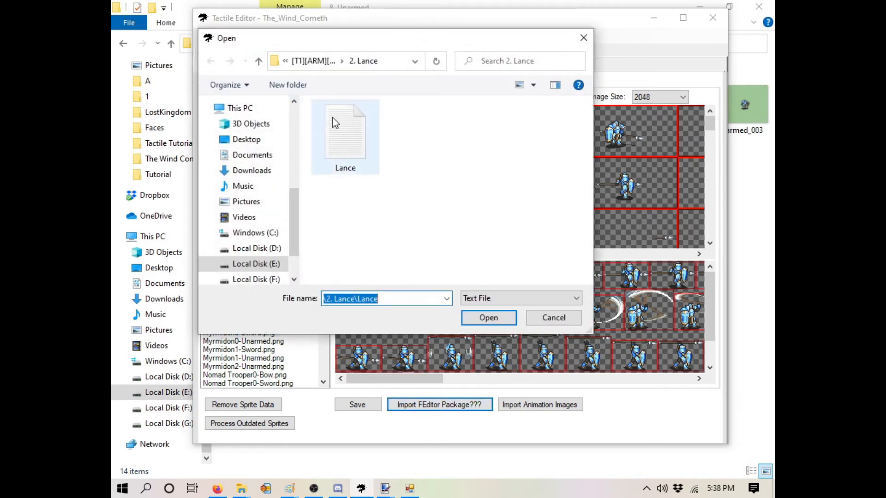
pyautogui.click(325, 61)
pyautogui.doubleClick(365, 123)
pyautogui.click(362, 138)
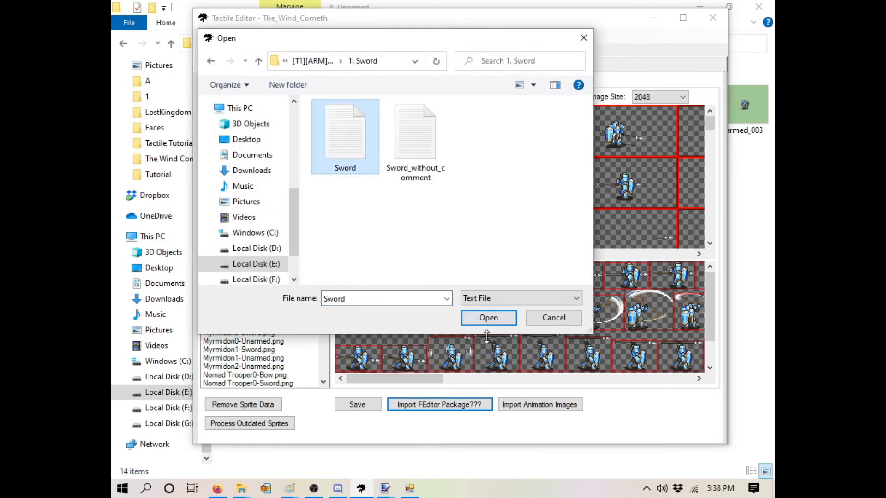
pyautogui.click(488, 318)
# Import the animation with weapon type Sword and class name Knight.
pyautogui.click(487, 219)
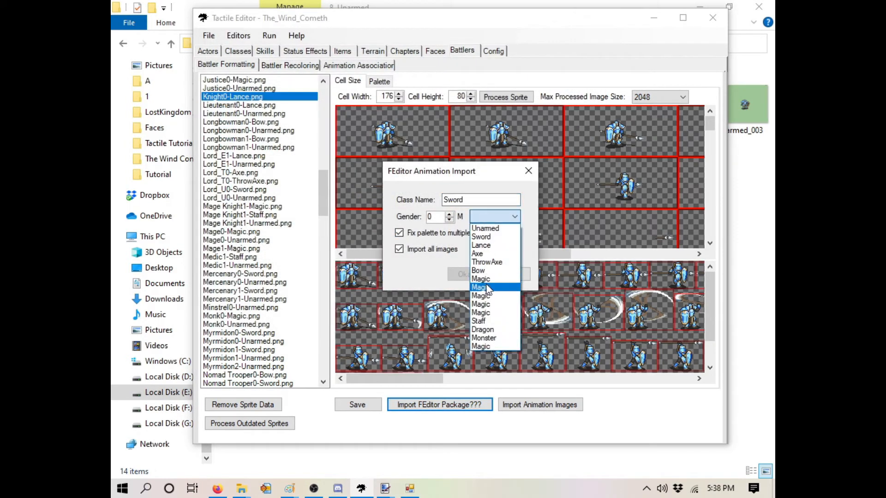
pyautogui.click(482, 237)
pyautogui.doubleClick(455, 200)
pyautogui.write('Knight')
pyautogui.click(465, 275)
pyautogui.click(482, 287)
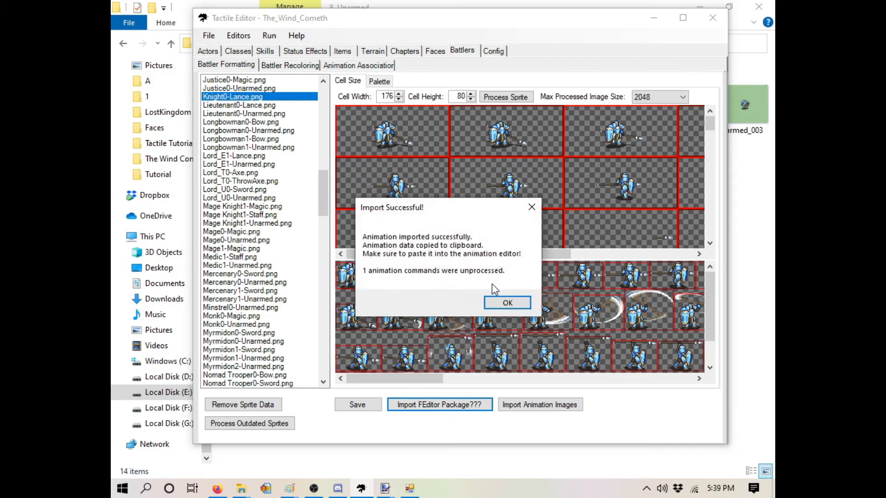
pyautogui.click(508, 303)
# Process the Knight0-Sword.png battle sprite and open the Animation Editor, saving the battle sprite data.
pyautogui.click(245, 105)
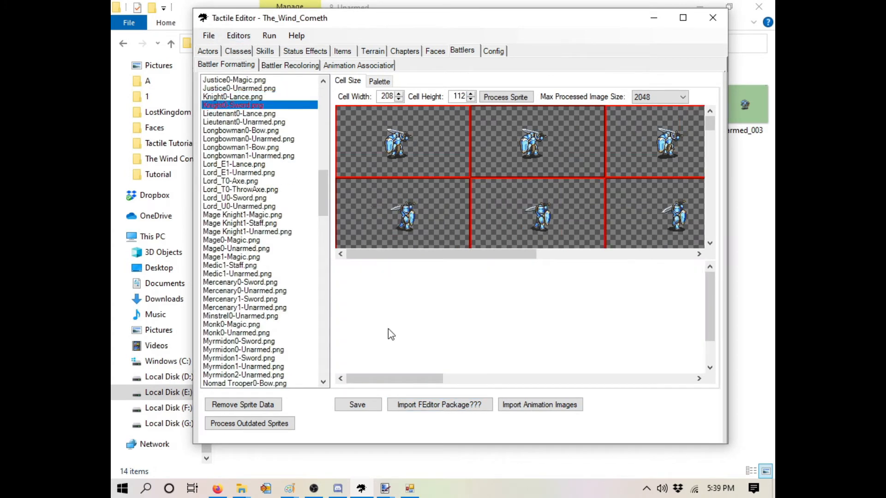
pyautogui.click(506, 97)
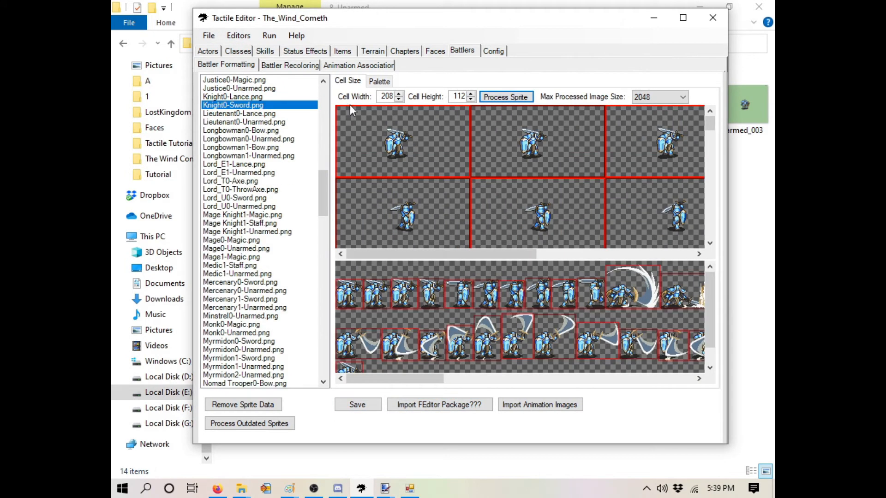
pyautogui.click(238, 36)
pyautogui.click(256, 94)
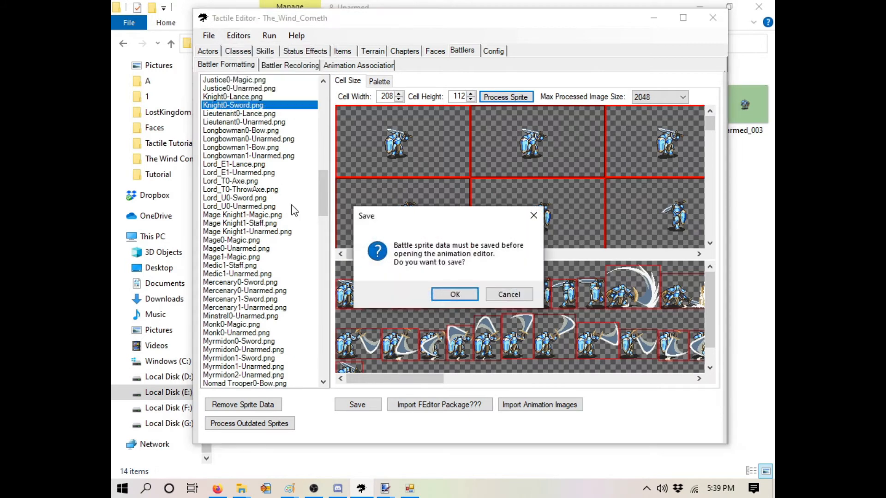
pyautogui.click(454, 295)
# Paste the imported animation data into the Knight-Sword entry, and close the animator with the animation data saved.
pyautogui.scroll(-2, 231, 276)
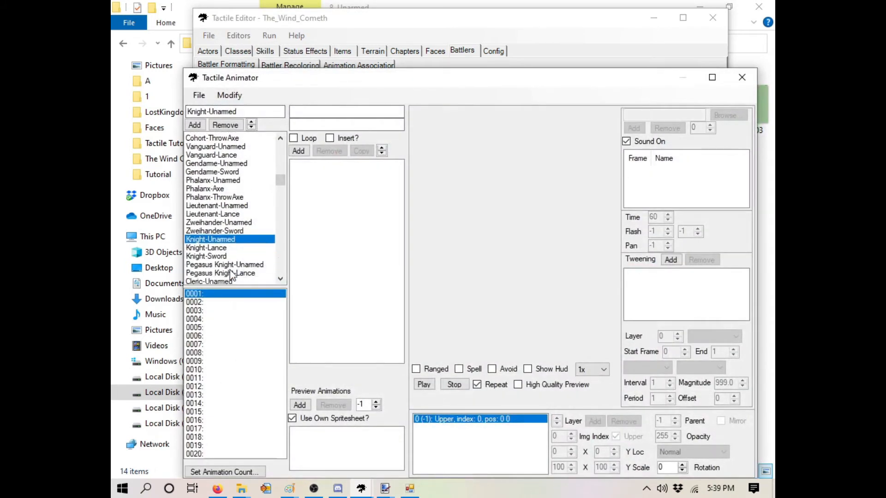
pyautogui.click(226, 240)
pyautogui.click(226, 246)
pyautogui.rightClick(231, 293)
pyautogui.click(261, 317)
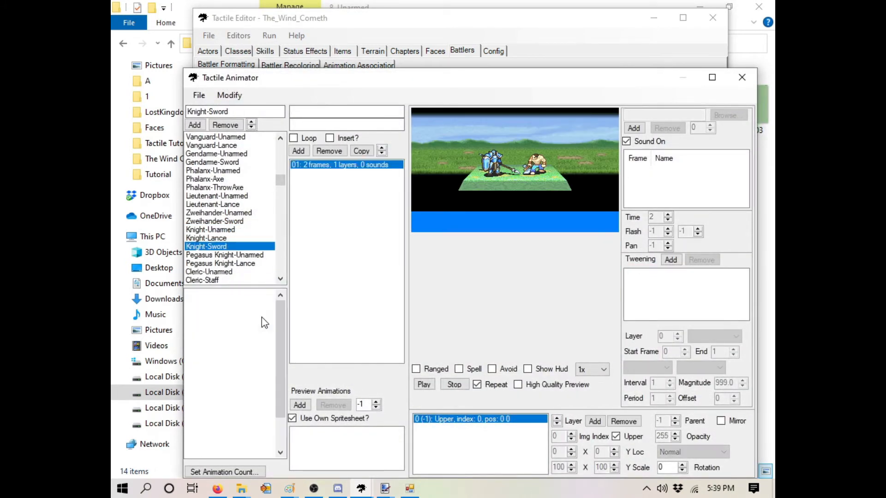
pyautogui.click(742, 77)
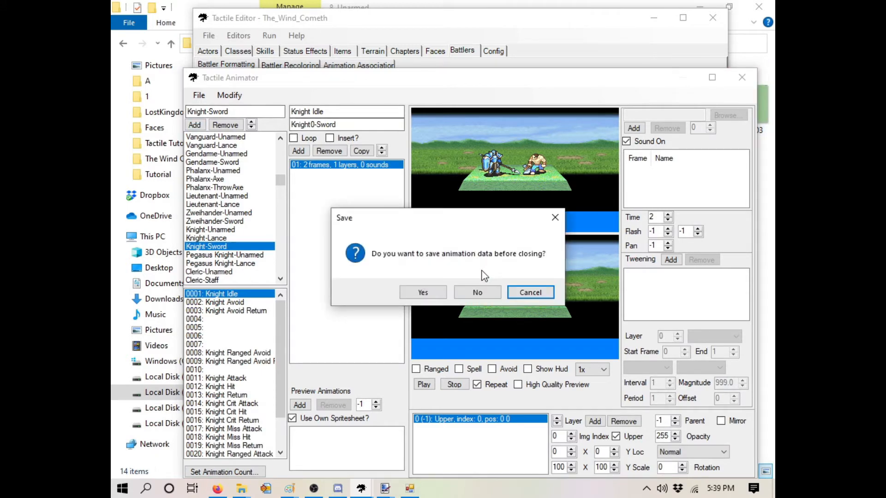
pyautogui.click(423, 292)
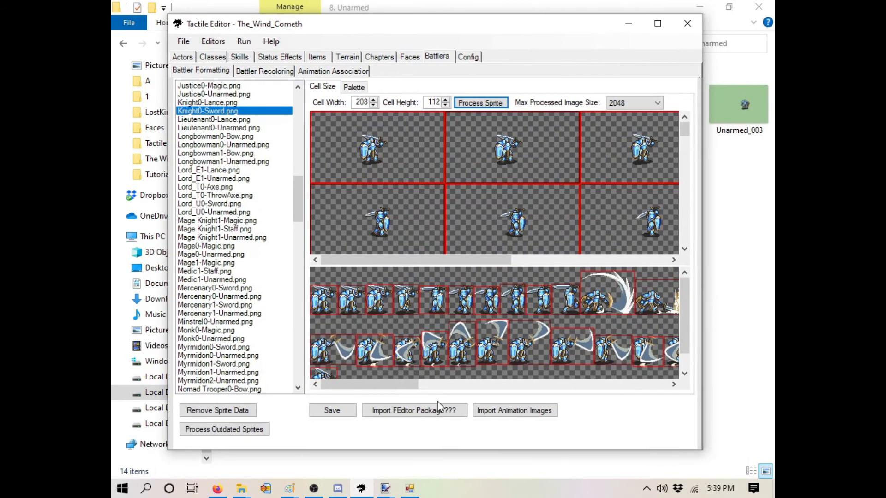
# Start another FEditor package import using the Unarmed text file from the Knight animation's 8. Unarmed folder.
pyautogui.click(439, 408)
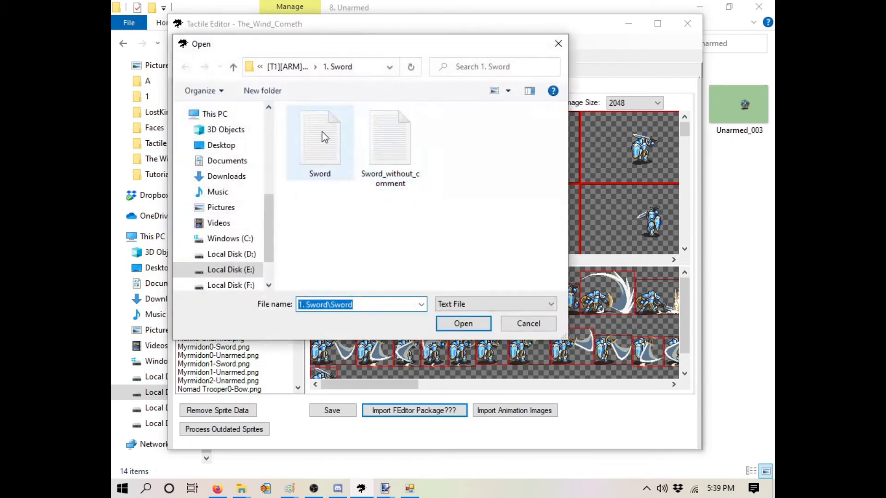
pyautogui.click(295, 68)
pyautogui.doubleClick(313, 211)
pyautogui.click(330, 150)
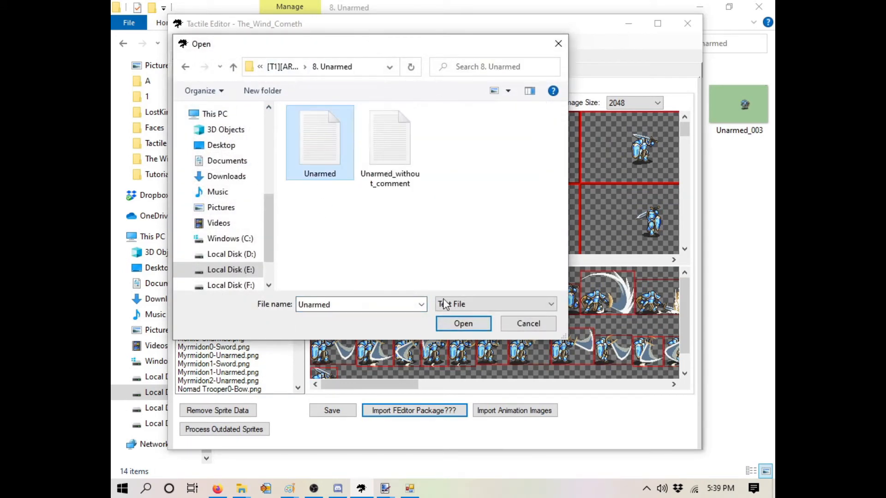
pyautogui.click(463, 323)
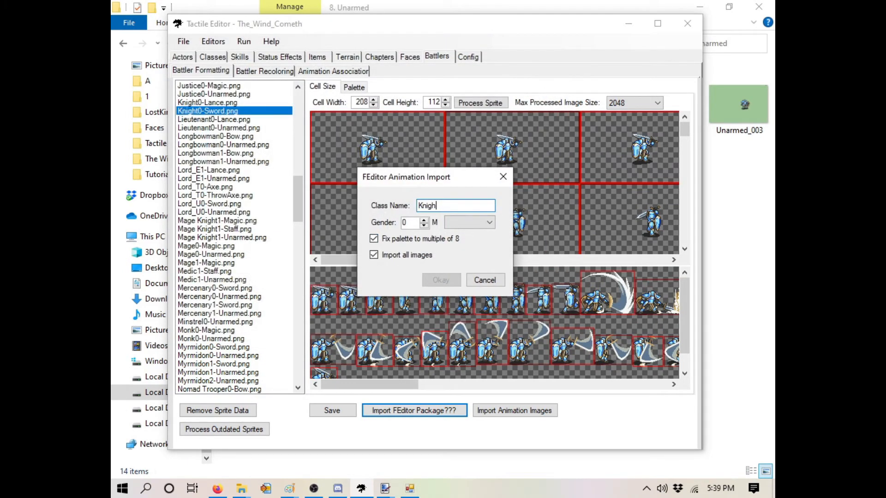
# Import the animation with class name Knight and weapon type Unarmed.
pyautogui.click(489, 223)
pyautogui.click(471, 235)
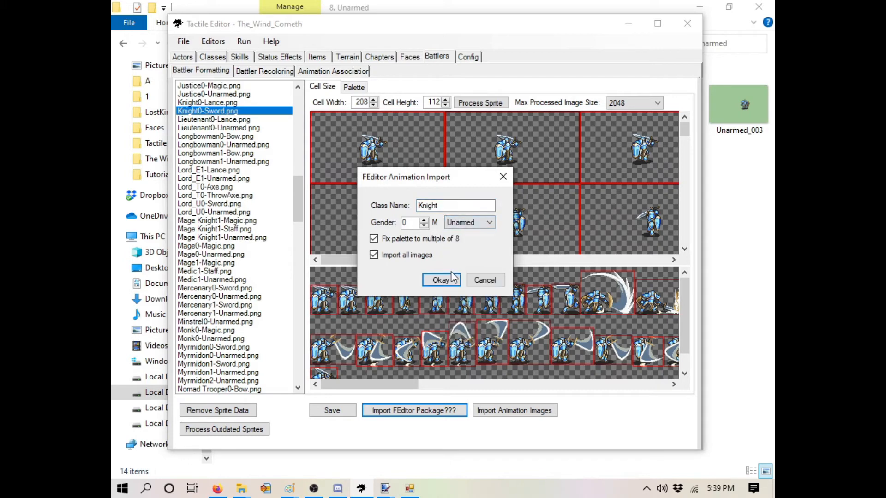
pyautogui.click(442, 280)
pyautogui.click(506, 301)
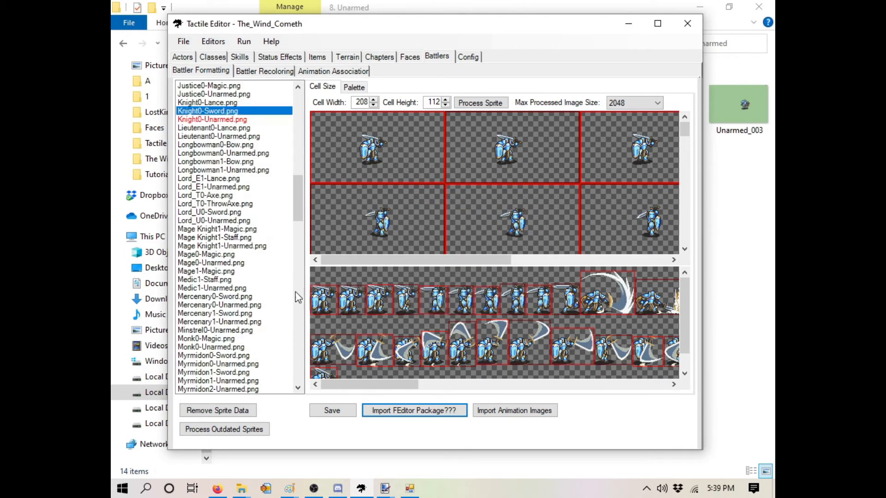
# Process the Knight0-Unarmed.png battle sprite and reopen the Animation Editor, saving the battle sprite data.
pyautogui.click(217, 119)
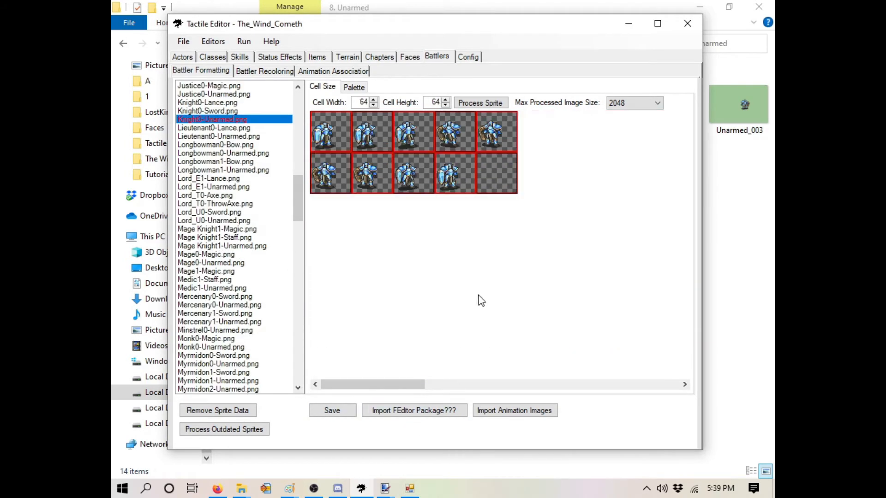
pyautogui.click(480, 102)
pyautogui.click(212, 41)
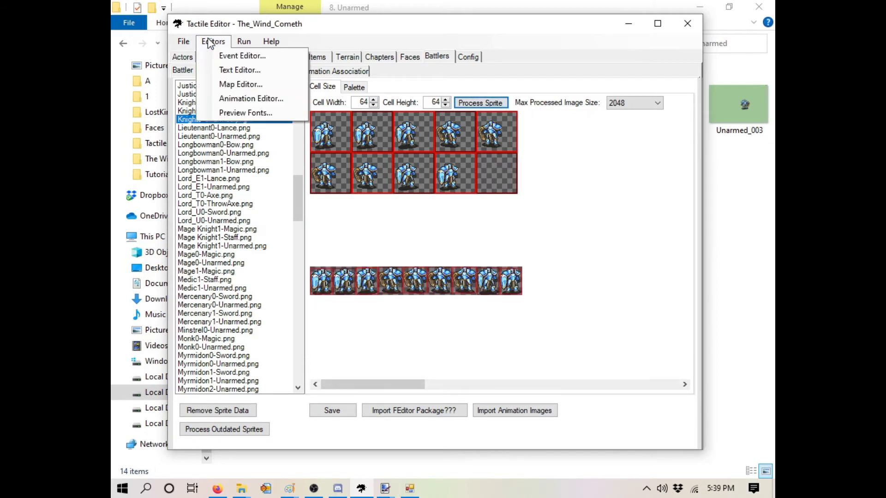
pyautogui.click(226, 95)
pyautogui.click(440, 296)
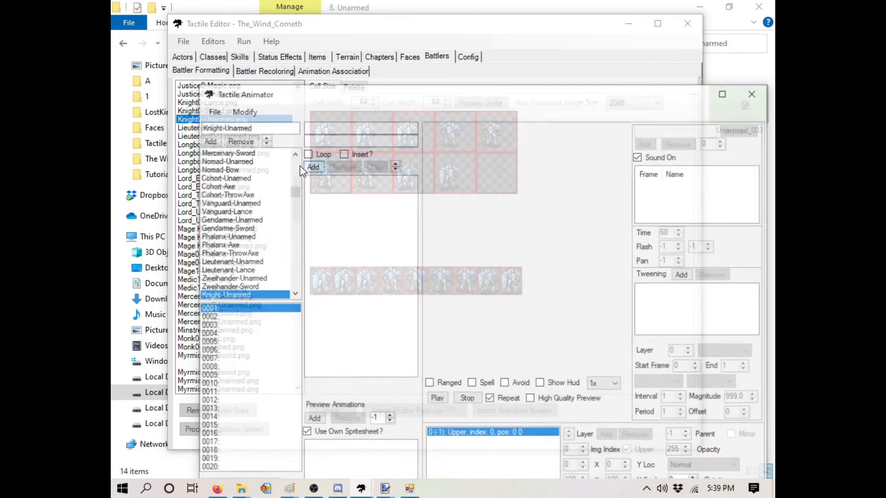
# Paste the imported animation data into the Knight-Unarmed entry and save the animation data, overwriting the existing data.
pyautogui.rightClick(243, 308)
pyautogui.click(272, 329)
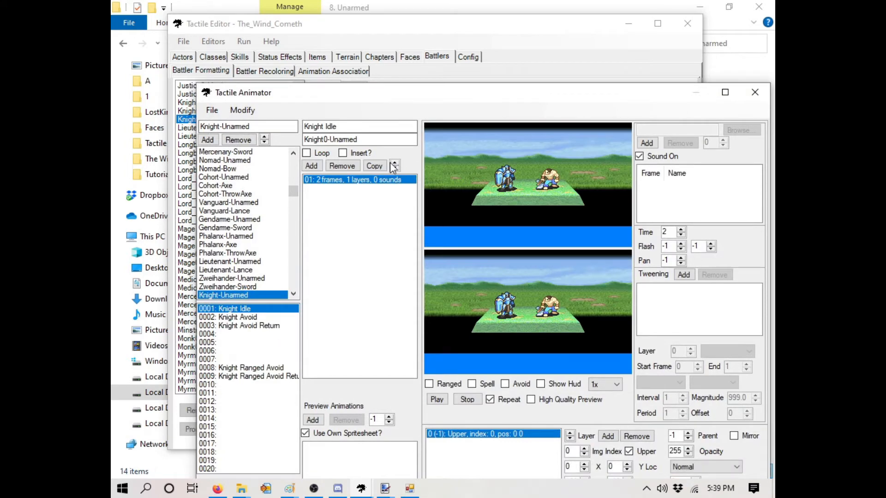
pyautogui.moveTo(334, 99); pyautogui.dragTo(302, 35)
pyautogui.click(180, 46)
pyautogui.click(196, 60)
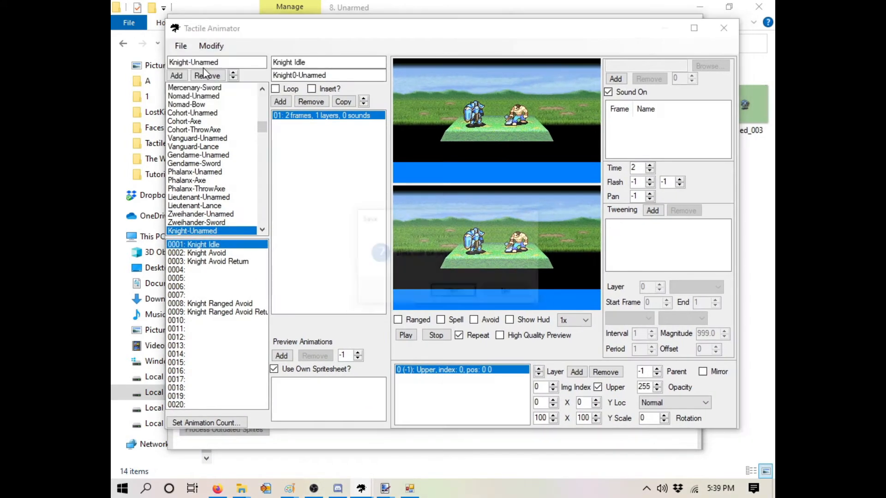
pyautogui.click(455, 292)
# Examine the Knight-Unarmed entry's Avoid, Avoid Return, Ranged Avoid and Ranged Avoid Return animations, plus an empty slot.
pyautogui.click(230, 254)
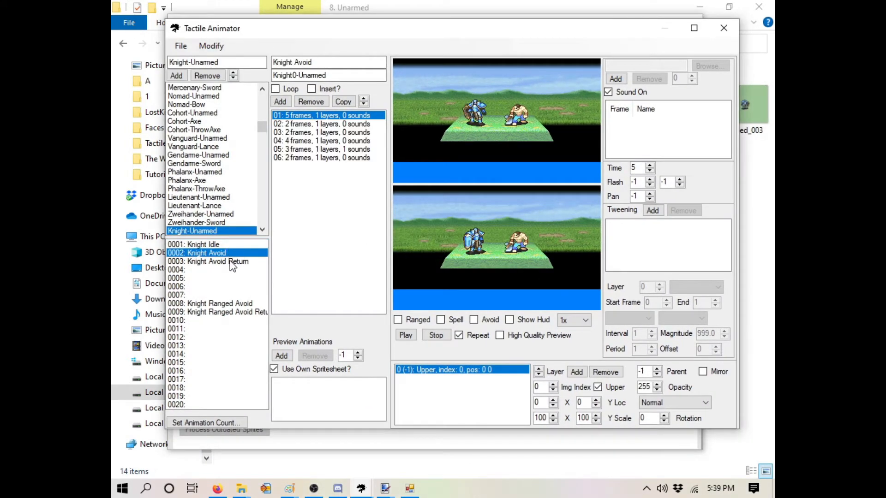
pyautogui.click(232, 262)
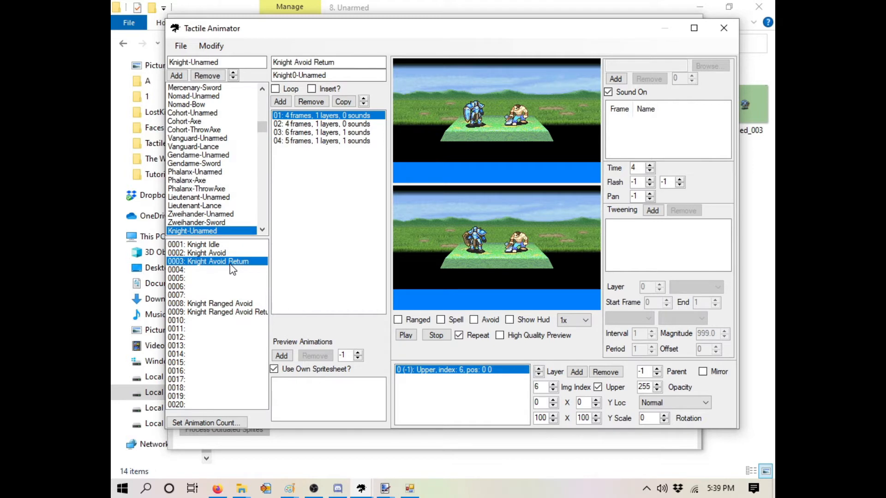
pyautogui.click(219, 303)
pyautogui.click(221, 313)
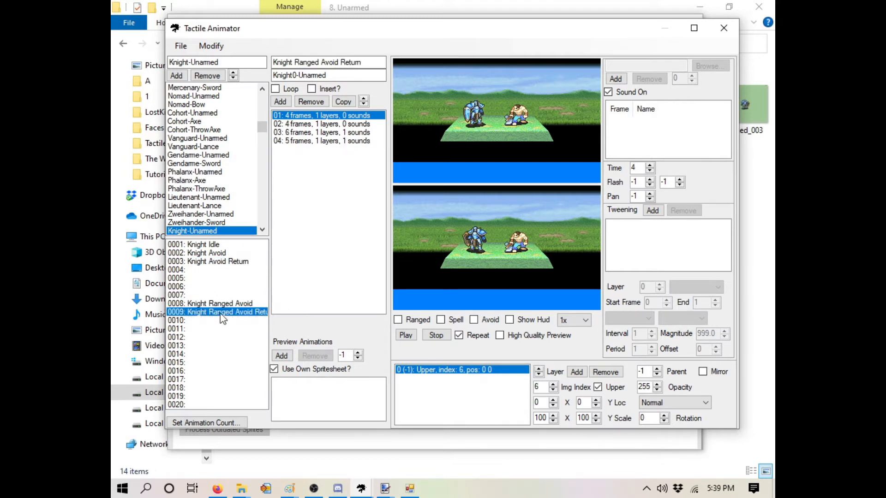
pyautogui.click(223, 278)
# Inspect Knight-Lance's Crit Attack and Crit Hit animations, checking the Unprocessed-0x14 sound in Crit Hit's first frame.
pyautogui.scroll(-5, 224, 221)
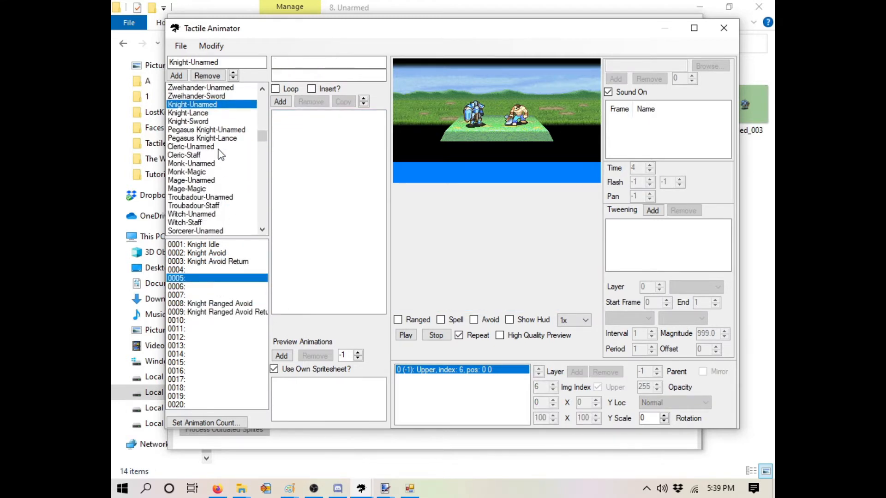
pyautogui.click(205, 113)
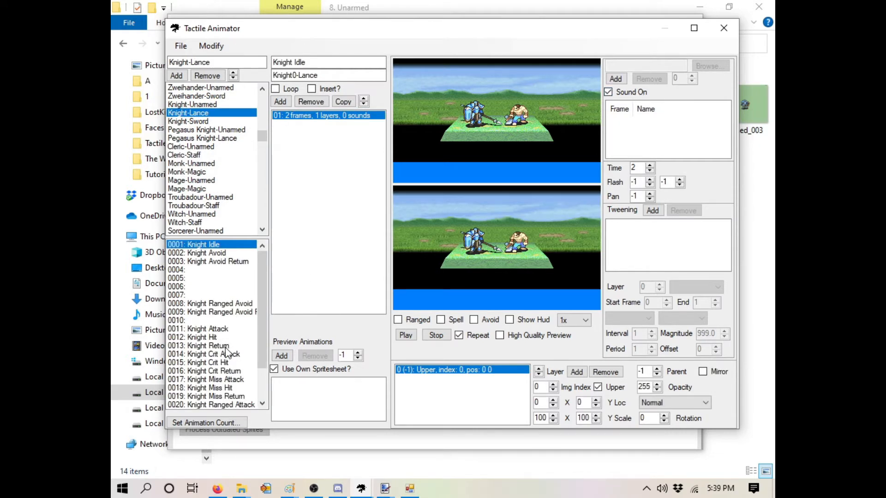
pyautogui.click(211, 355)
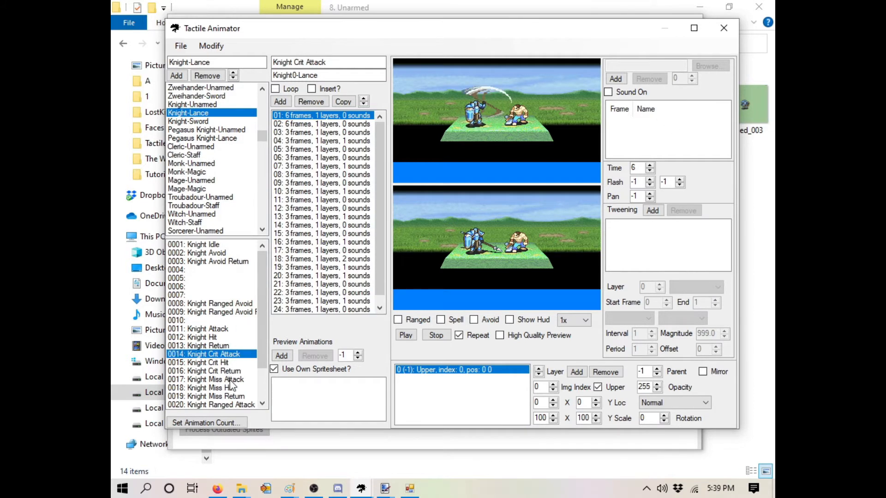
pyautogui.click(227, 364)
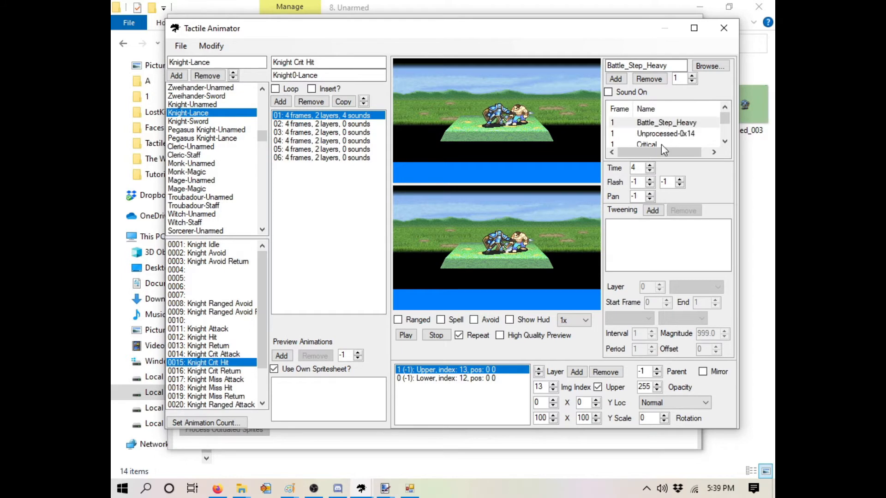
pyautogui.click(682, 135)
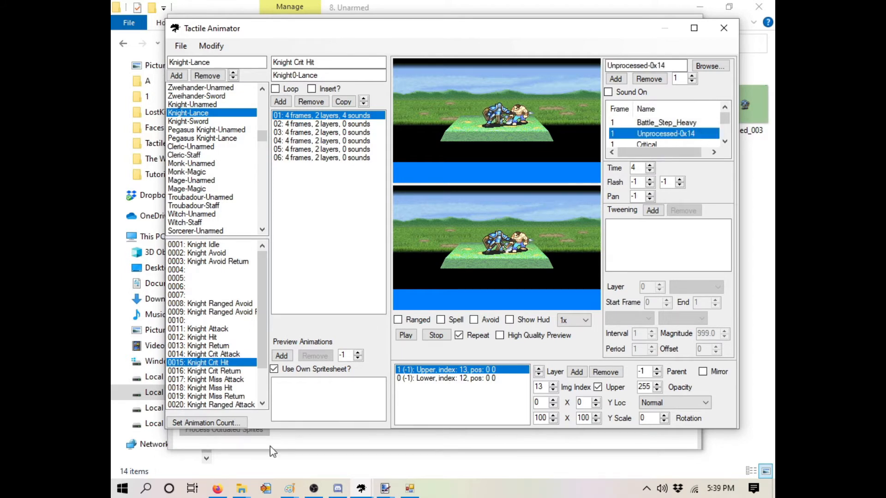
# Switch to Firefox, open feuniverse.us in a new tab, search for "animation command" and open the GBA Animation Commands topic.
pyautogui.click(217, 489)
pyautogui.click(559, 28)
pyautogui.write('feuniverse.us/')
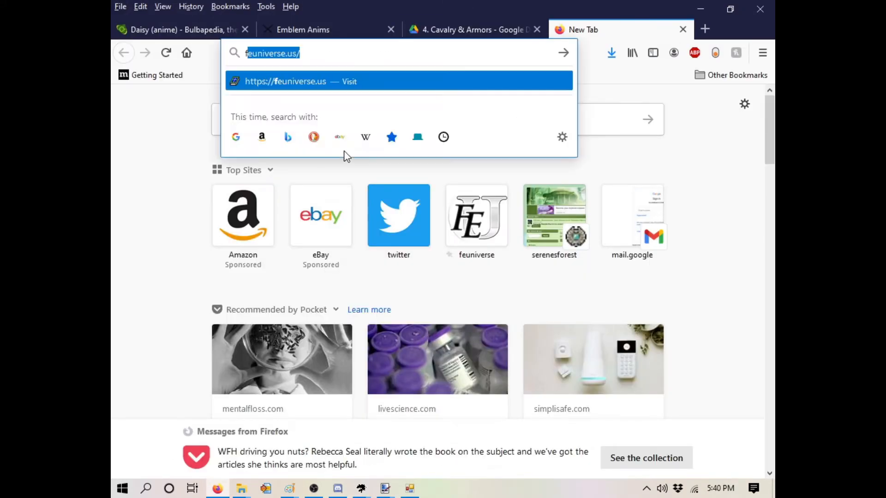
pyautogui.press('Return')
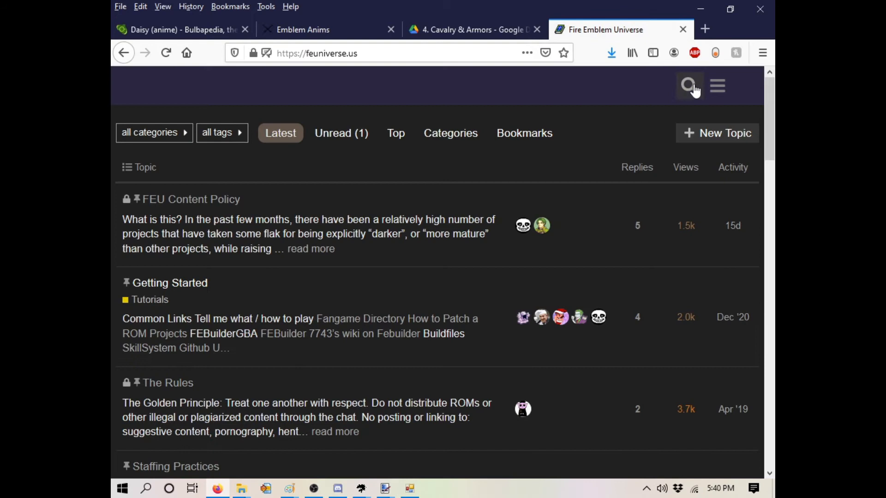
pyautogui.click(696, 91)
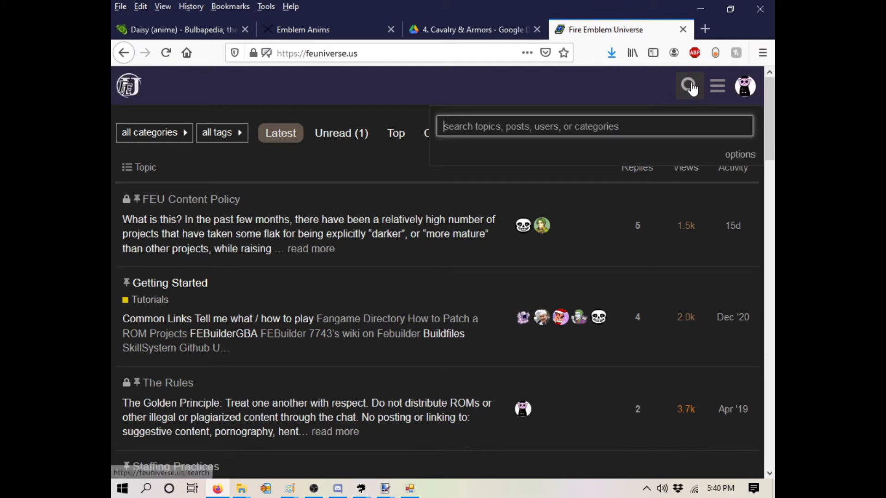
pyautogui.write('animation command')
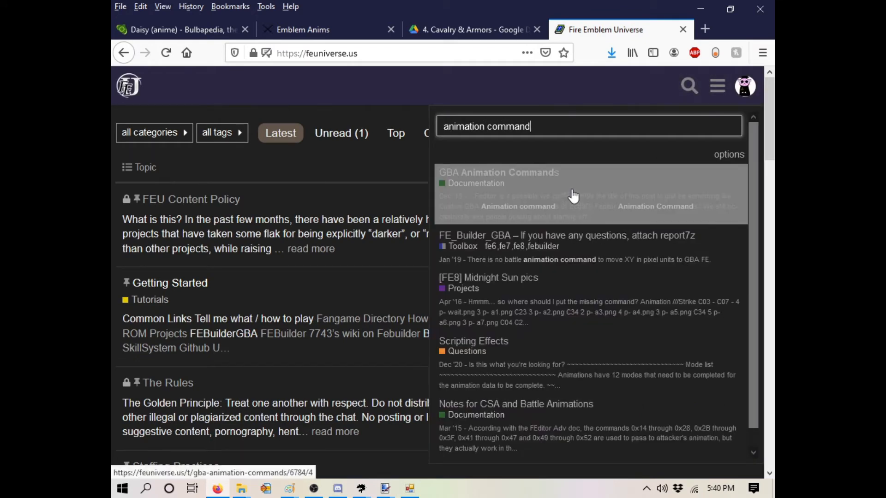
pyautogui.click(575, 193)
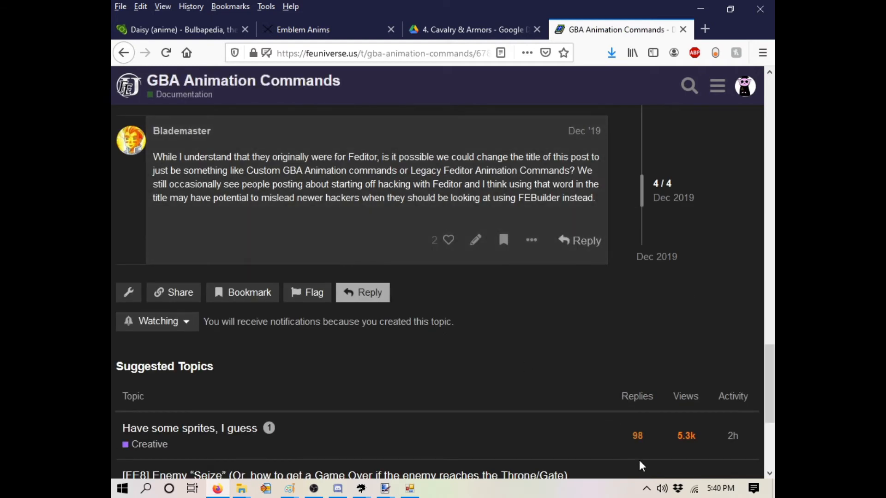
# Find the truncated animation command list in the topic and open its full original file on GitHub.
pyautogui.scroll(8, 640, 460)
pyautogui.scroll(-2, 274, 289)
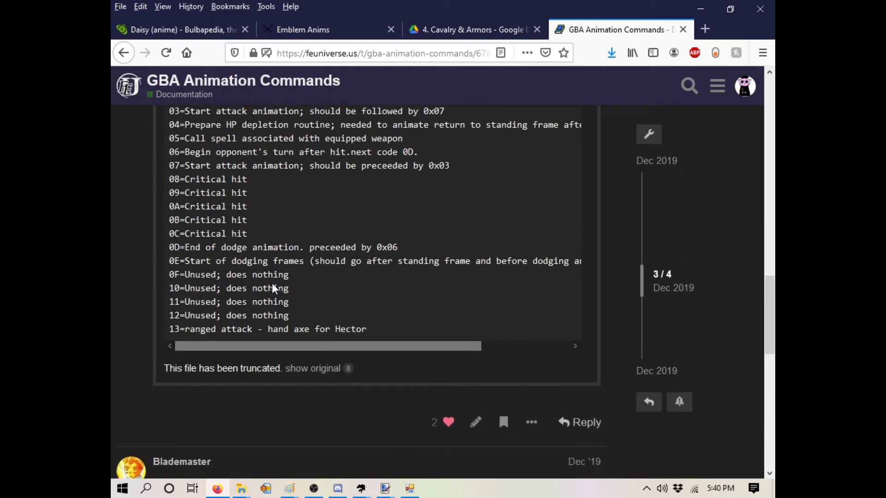
pyautogui.click(299, 369)
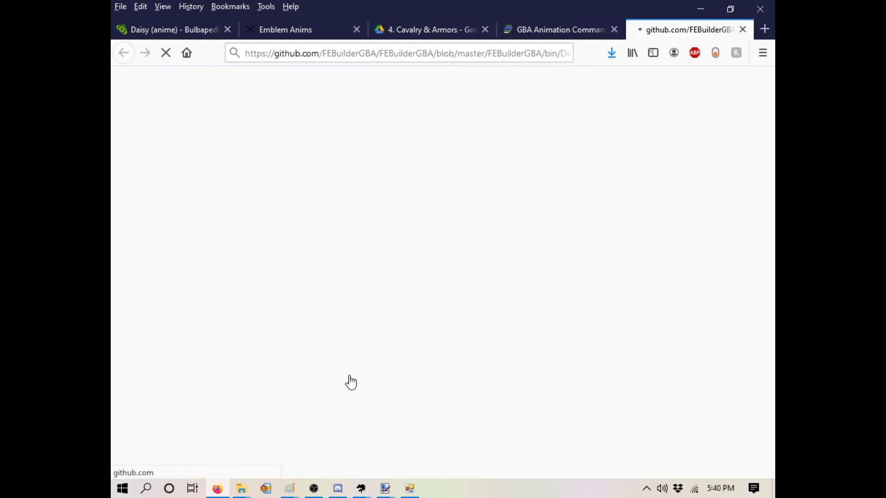
# Return to Tactile Animator and rename the Unprocessed-0x14 sound to shake in Knight-Lance's Crit Hit and Hit animations.
pyautogui.hotkey('alt', 'Tab')
pyautogui.click(659, 134)
pyautogui.moveTo(686, 65); pyautogui.dragTo(607, 65)
pyautogui.write('shake')
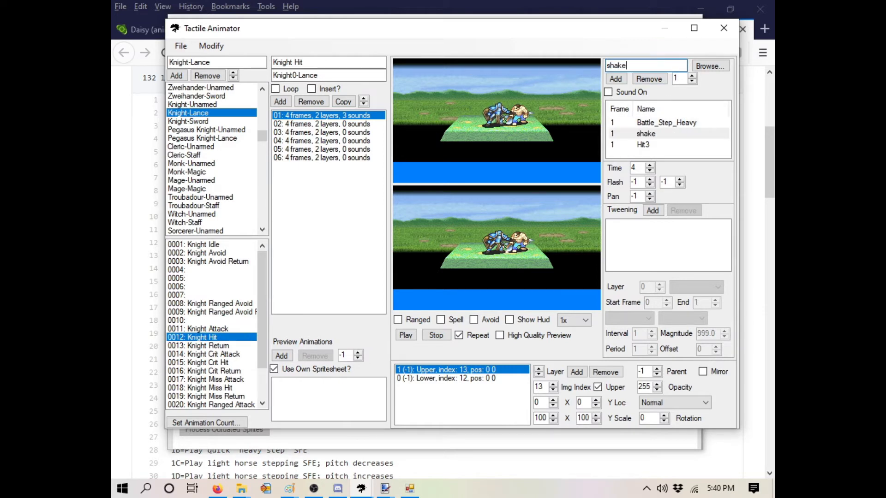
# Review Knight-Lance's attack, hit, return and crit animations, checking the sounds on frame 18 of Crit Attack, including shake1.
pyautogui.click(210, 329)
pyautogui.click(209, 338)
pyautogui.click(211, 347)
pyautogui.click(216, 355)
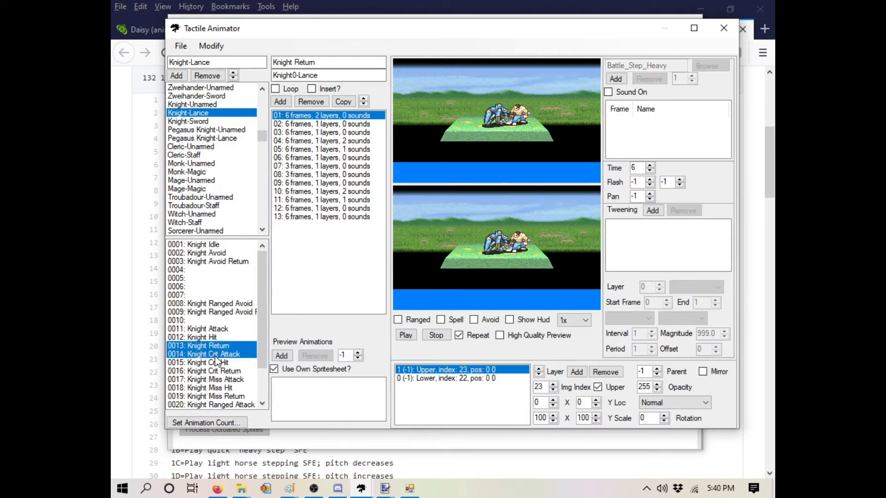
pyautogui.click(218, 365)
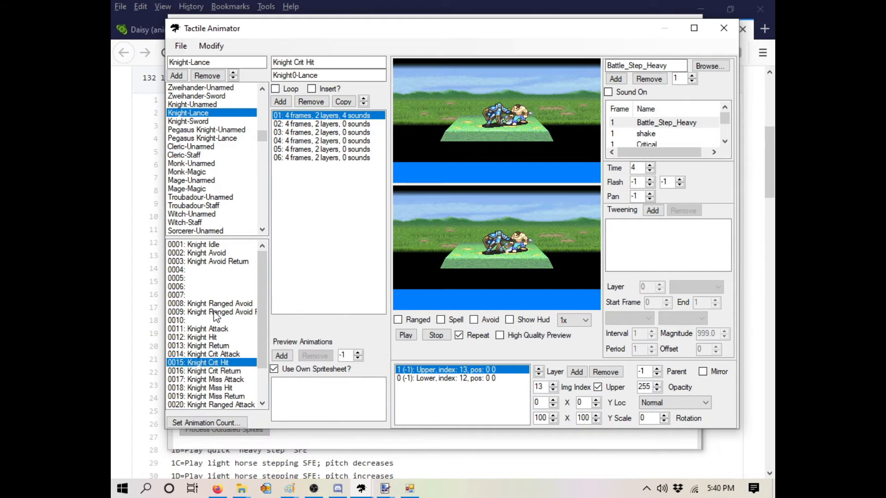
pyautogui.click(215, 356)
pyautogui.click(370, 167)
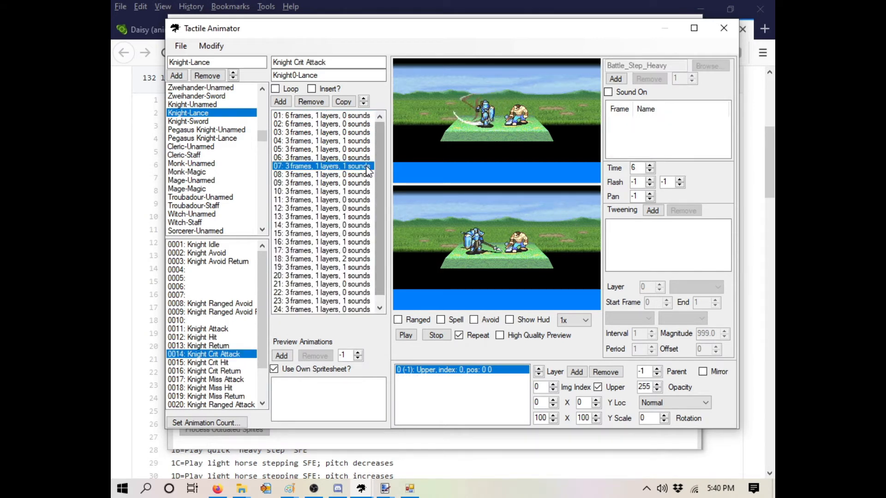
pyautogui.scroll(-1, 381, 171)
pyautogui.click(358, 252)
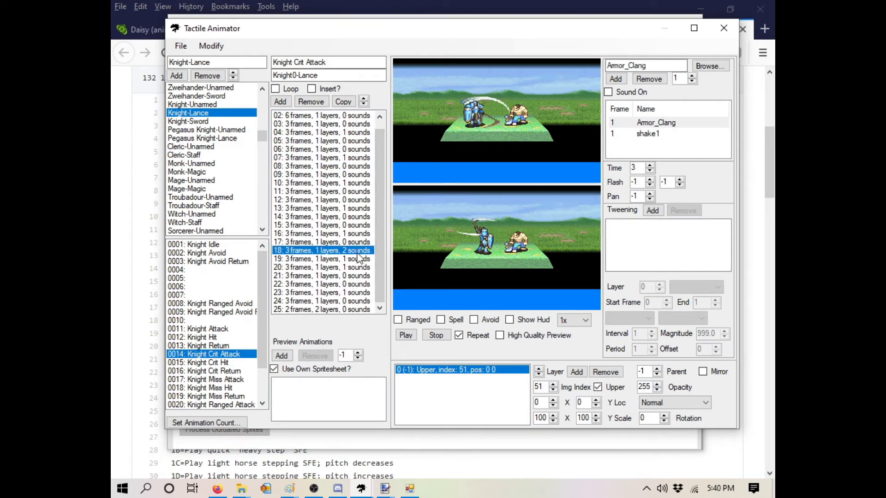
pyautogui.click(648, 133)
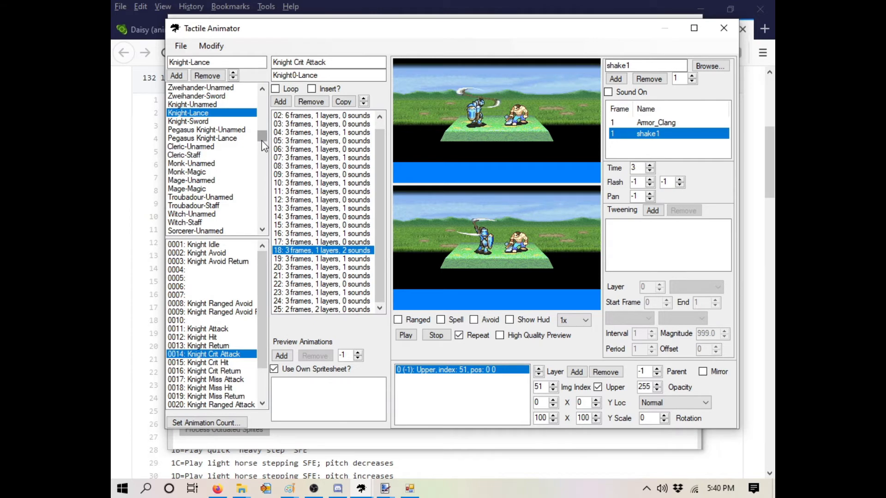
# Change the shake sound to shake1 in Knight-Lance's Crit Hit and Hit animations.
pyautogui.click(221, 363)
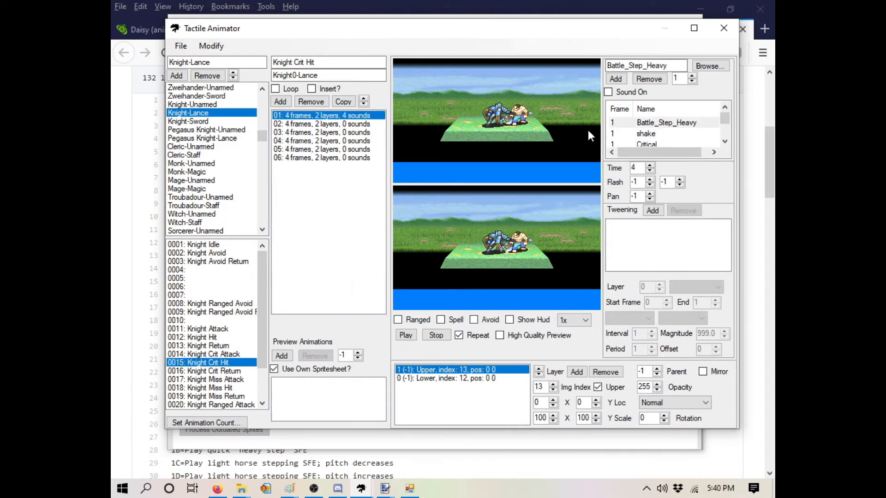
pyautogui.click(643, 137)
pyautogui.click(663, 63)
pyautogui.write('1')
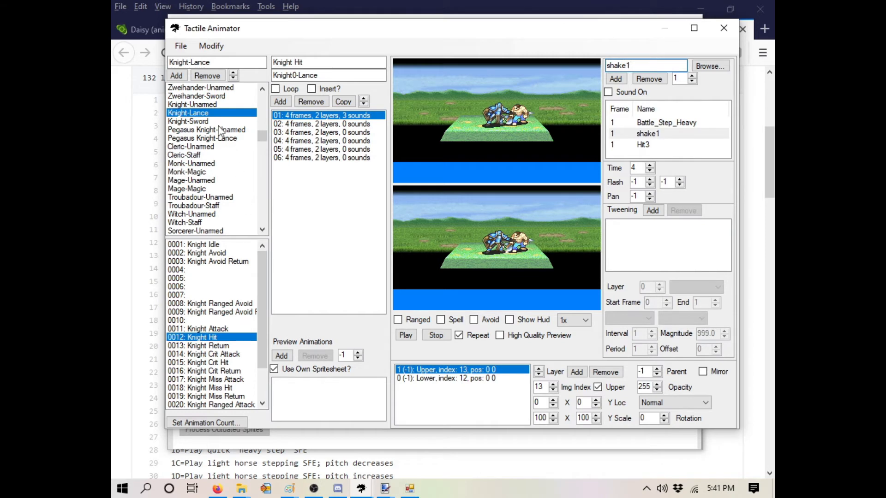
# Rename the Unprocessed-0x14 sound to shake1 in the first frame of Knight-Sword's Hit animation, and check its last frame.
pyautogui.click(217, 121)
pyautogui.click(203, 337)
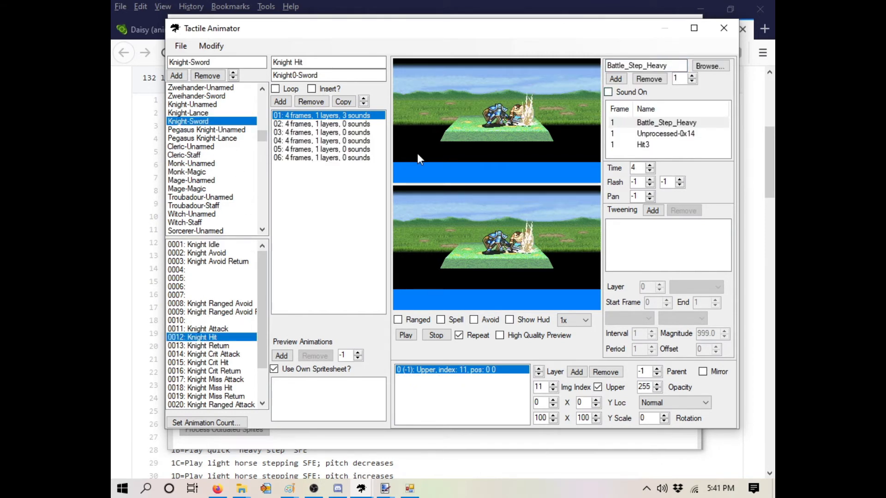
pyautogui.click(654, 134)
pyautogui.doubleClick(664, 66)
pyautogui.write('shake1')
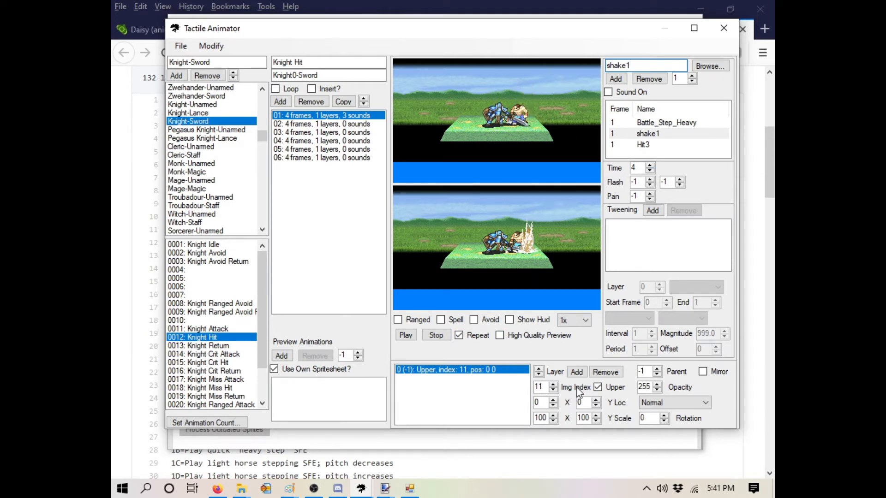
pyautogui.click(353, 158)
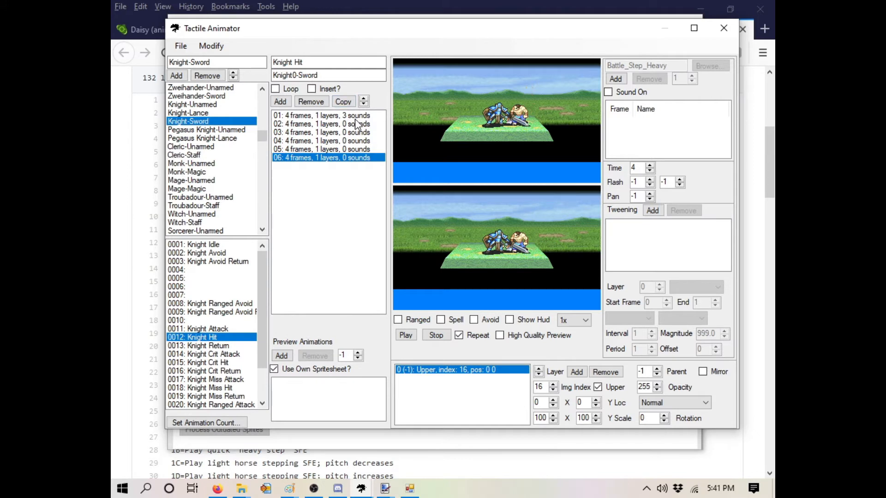
pyautogui.click(356, 117)
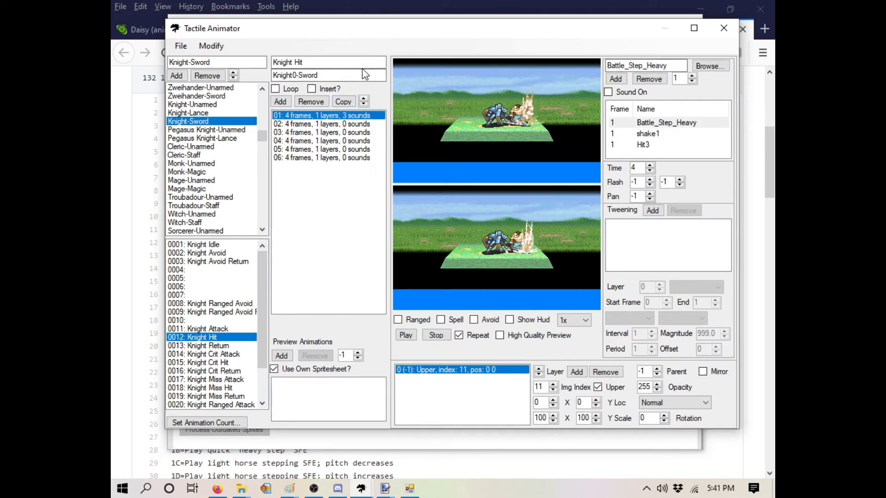
# Rename the Unprocessed-0x14 sound to shake1 in Knight-Sword's Crit Hit and Miss Hit animations, and save the animation data.
pyautogui.click(223, 364)
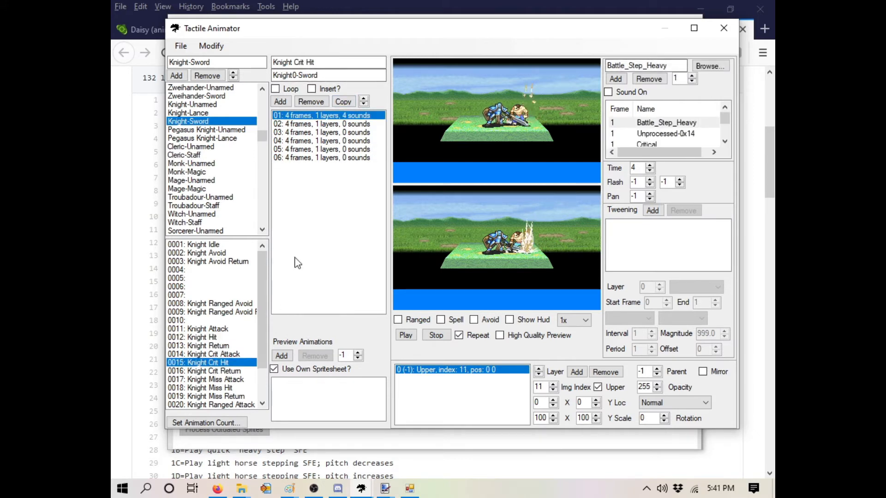
pyautogui.click(210, 388)
pyautogui.click(180, 45)
pyautogui.click(187, 64)
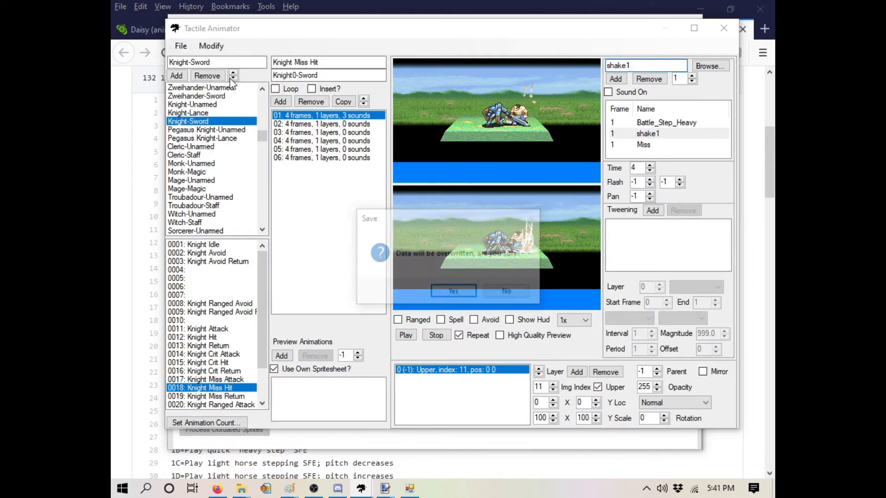
pyautogui.click(456, 291)
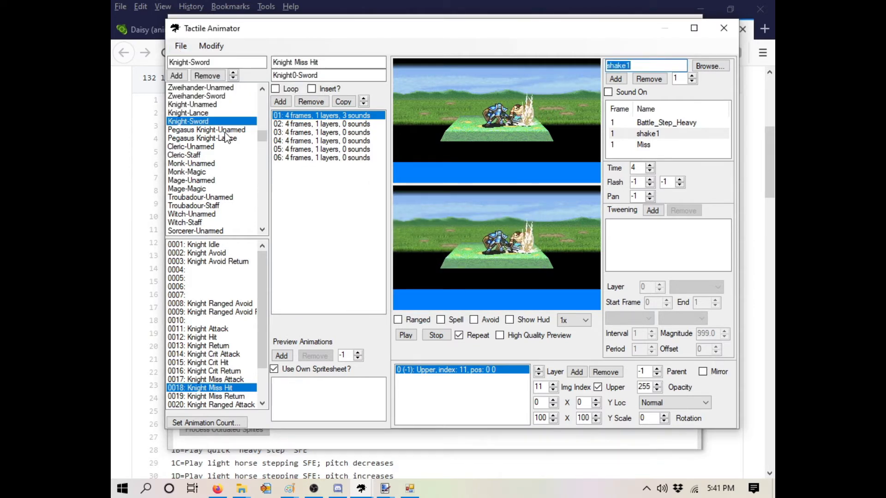
# Go back to the Knight-Lance entry and inspect the sounds of its Ranged Hit animation.
pyautogui.click(227, 139)
pyautogui.click(215, 113)
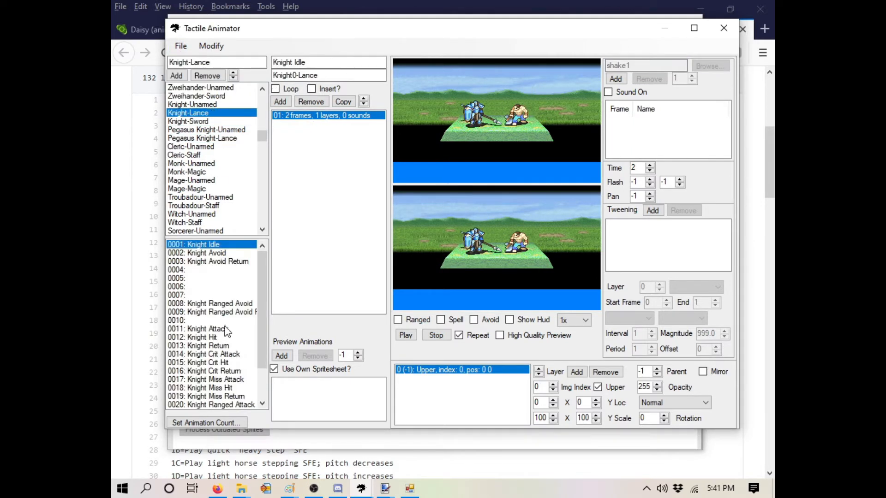
pyautogui.scroll(-2, 237, 353)
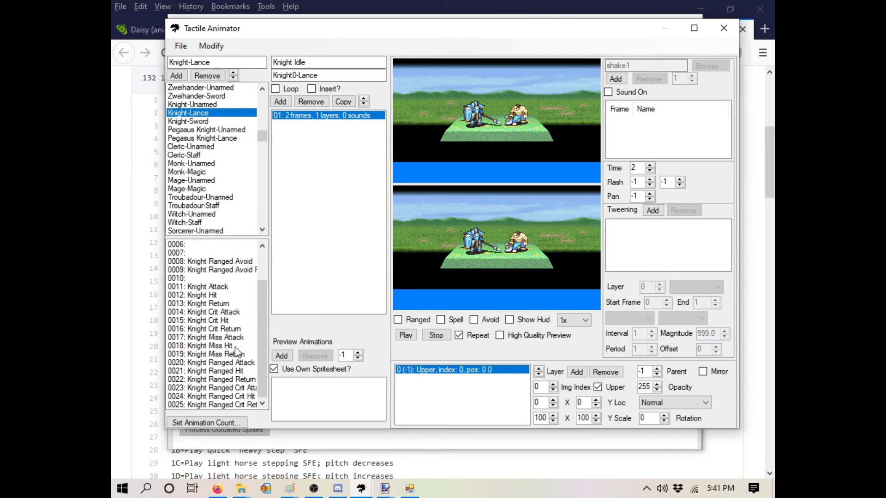
pyautogui.click(240, 371)
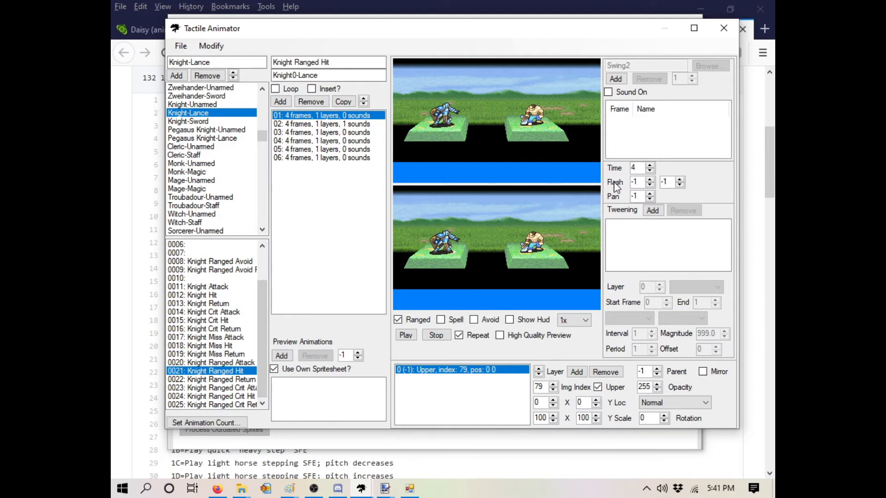
# Switch to Tactile Editor and look for the Knight0 sprite sheets in the Graphics\Animations project content.
pyautogui.scroll(5, 212, 173)
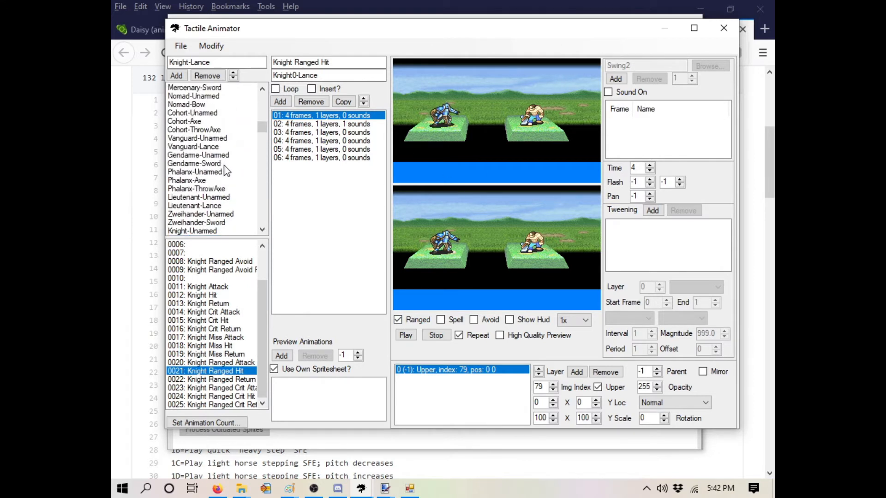
pyautogui.click(226, 206)
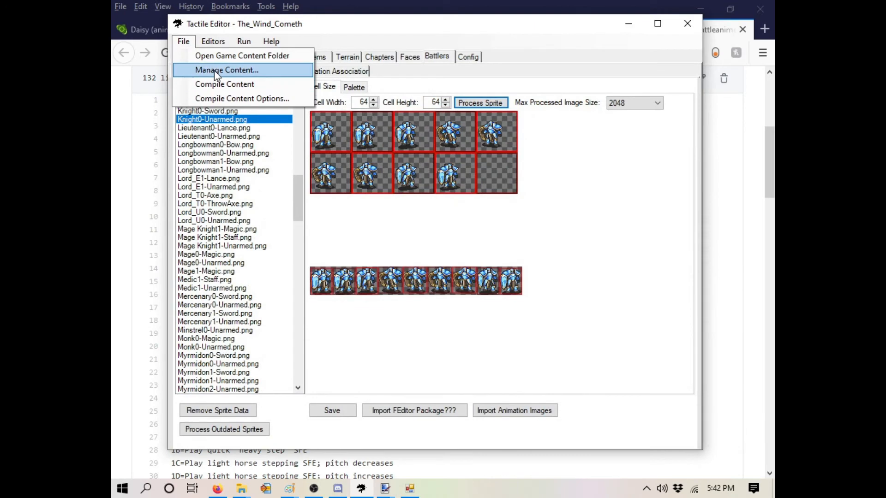
pyautogui.click(226, 70)
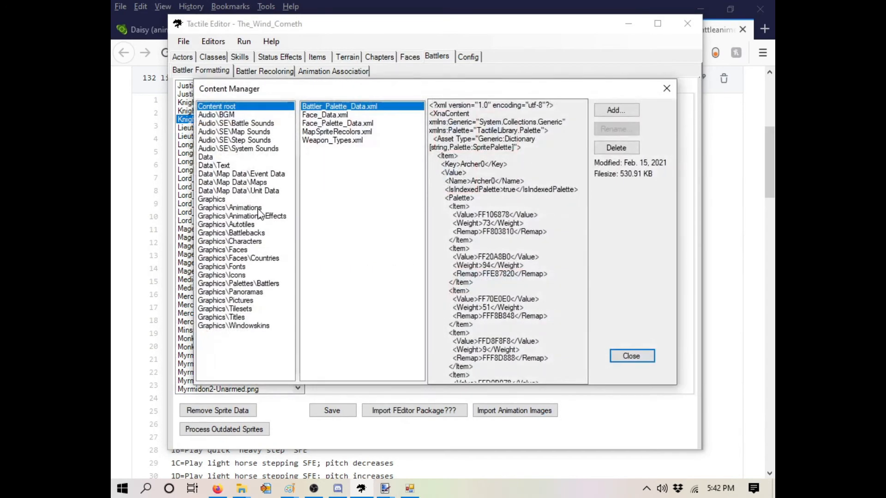
pyautogui.click(230, 208)
pyautogui.moveTo(418, 145); pyautogui.dragTo(418, 178)
pyautogui.scroll(-9, 406, 236)
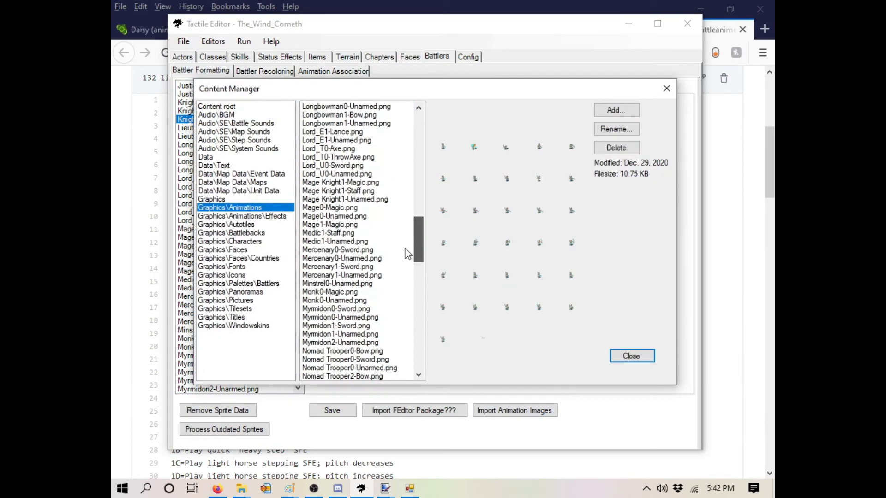
pyautogui.scroll(10, 408, 265)
pyautogui.moveTo(414, 231); pyautogui.dragTo(411, 222)
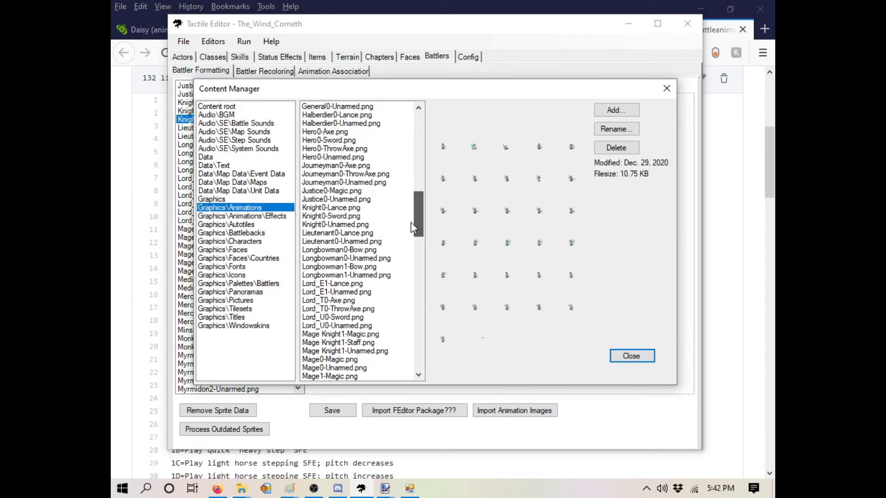
pyautogui.click(631, 356)
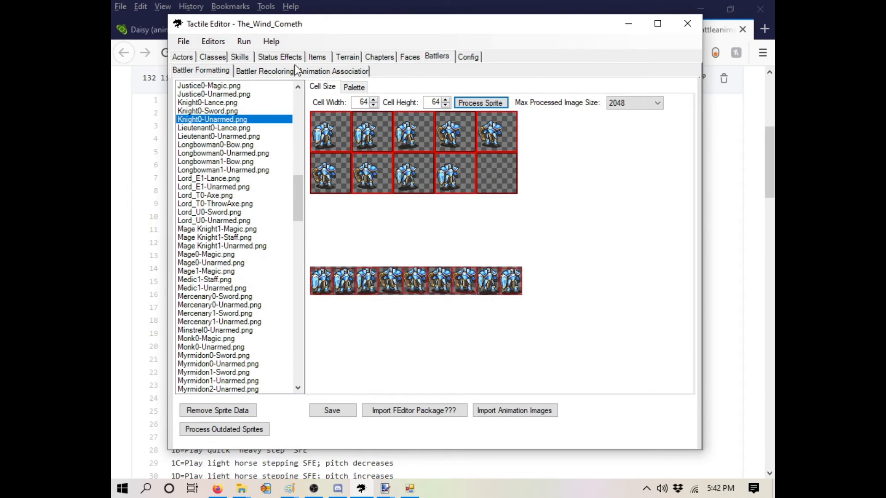
# Reload the battler sprite list and select the Knight0-Lance.png sprite sheet.
pyautogui.click(351, 56)
pyautogui.click(445, 57)
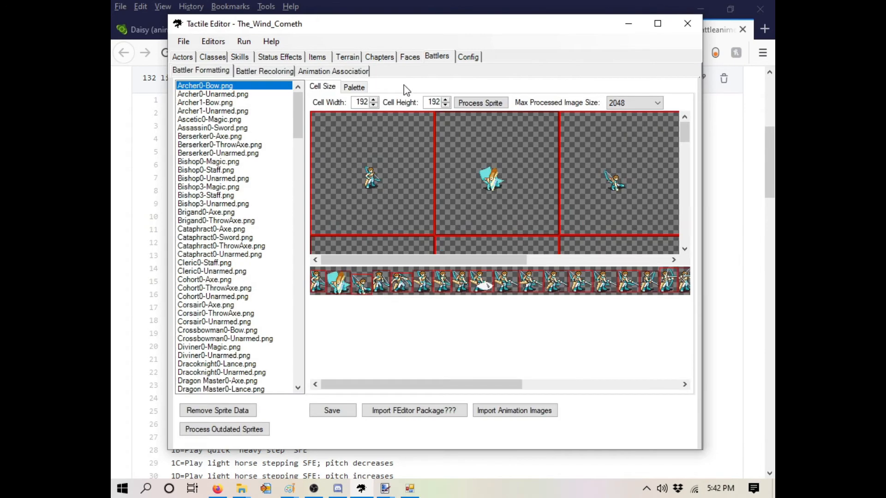
pyautogui.moveTo(298, 106); pyautogui.dragTo(295, 215)
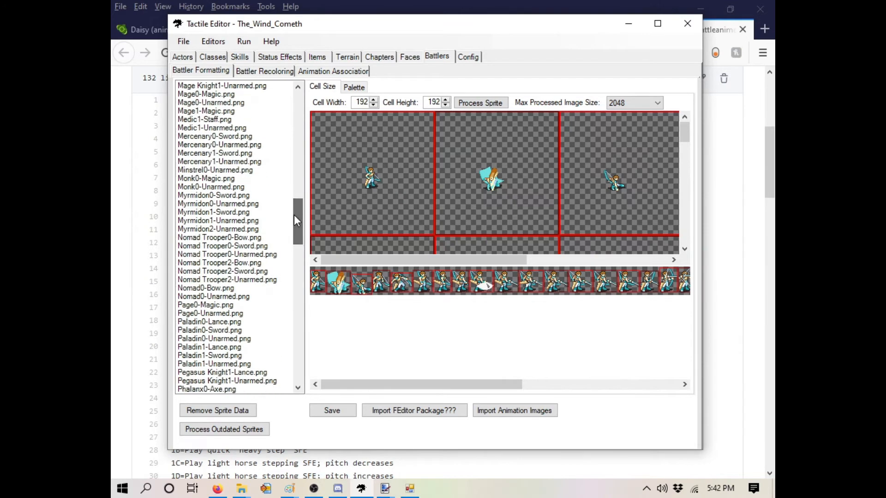
pyautogui.scroll(6, 257, 232)
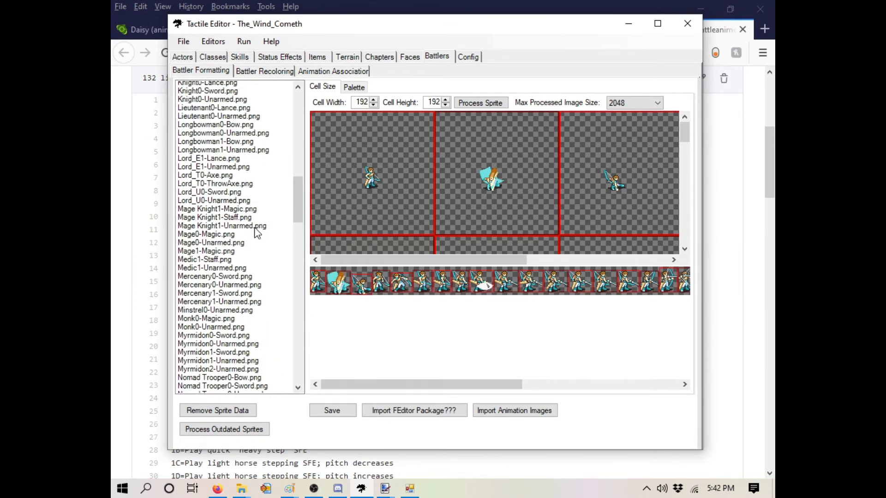
pyautogui.scroll(6, 257, 232)
pyautogui.click(238, 247)
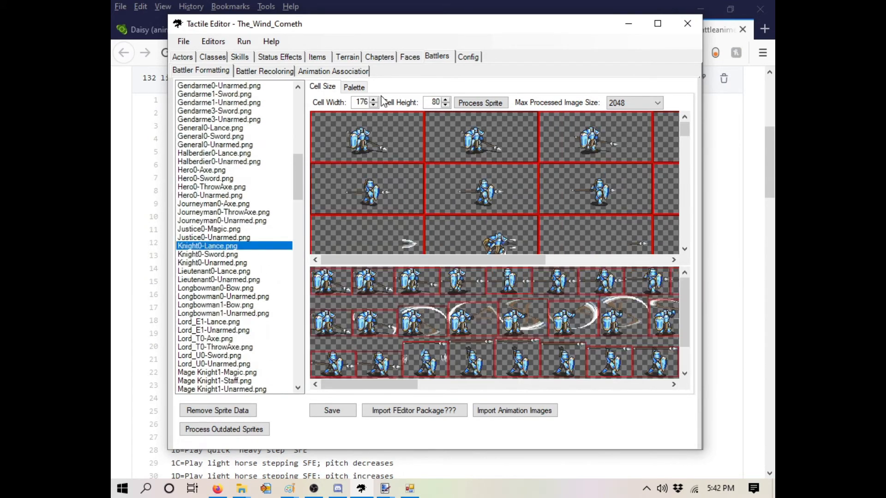
# Open the Knight0 palette's colour ramps and group the four blue shades, dark to light, into a new ramp.
pyautogui.click(354, 87)
pyautogui.click(332, 134)
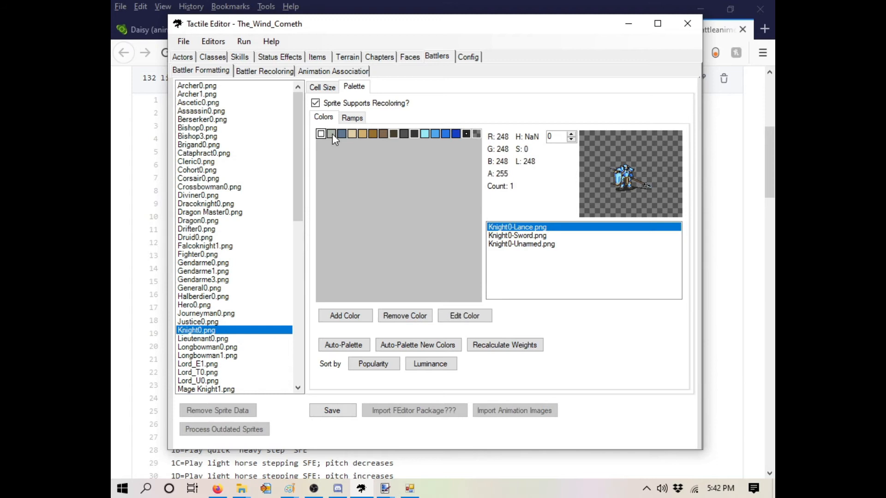
pyautogui.click(455, 134)
pyautogui.click(352, 117)
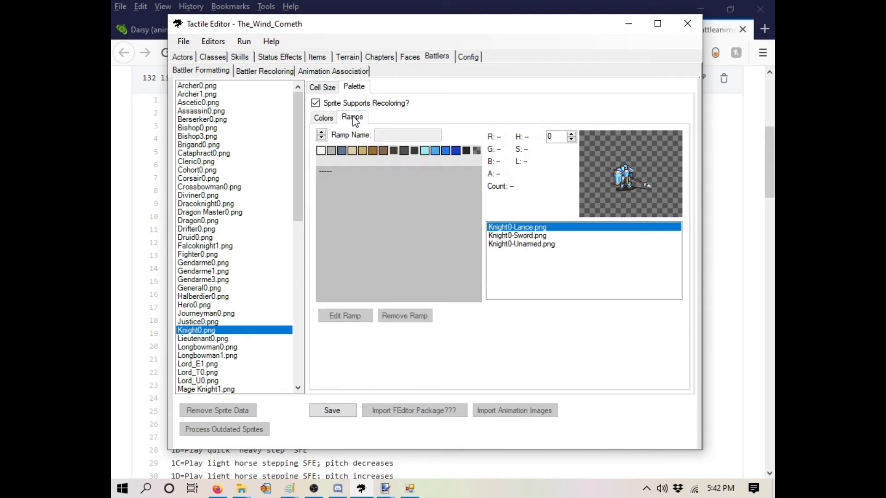
pyautogui.moveTo(451, 155); pyautogui.dragTo(417, 170)
pyautogui.click(344, 167)
pyautogui.click(446, 150)
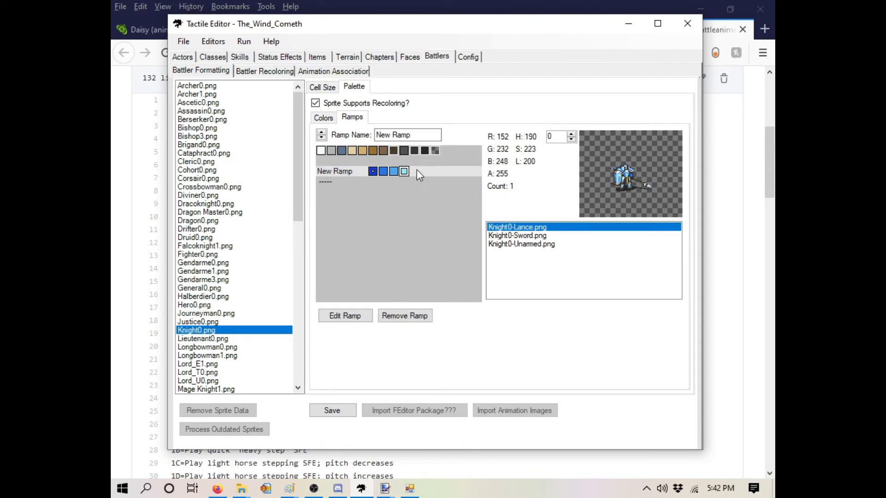
# Create a second Knight0 ramp from the blue-grey and light grey colours.
pyautogui.click(418, 150)
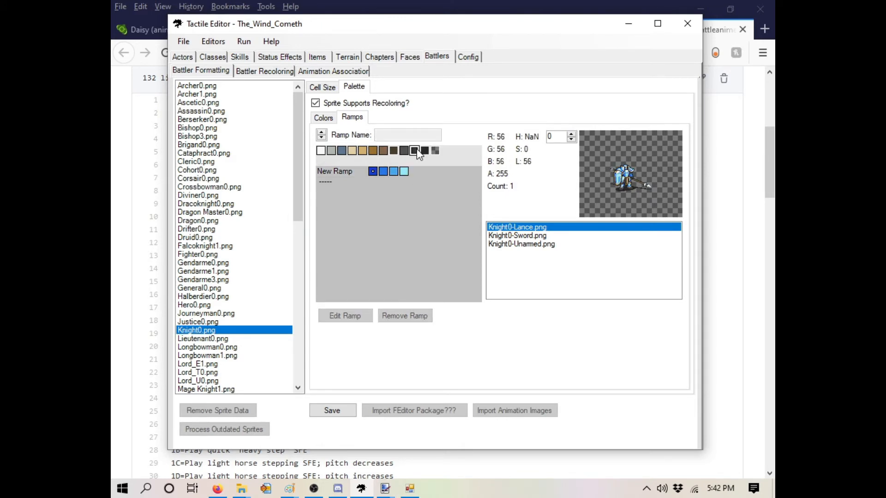
pyautogui.click(404, 150)
pyautogui.click(374, 152)
pyautogui.click(344, 152)
pyautogui.moveTo(345, 152); pyautogui.dragTo(376, 181)
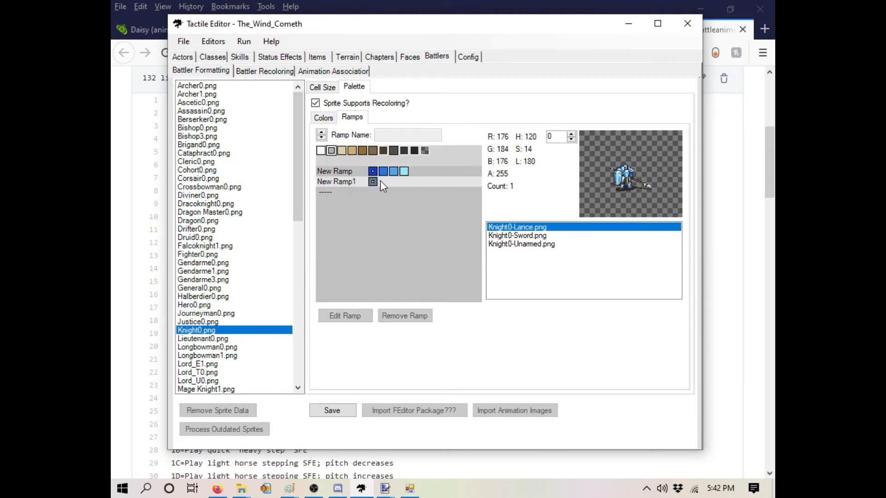
pyautogui.click(380, 182)
# Create a third Knight0 ramp from the medium brown and dark brown colours.
pyautogui.click(323, 152)
pyautogui.click(333, 151)
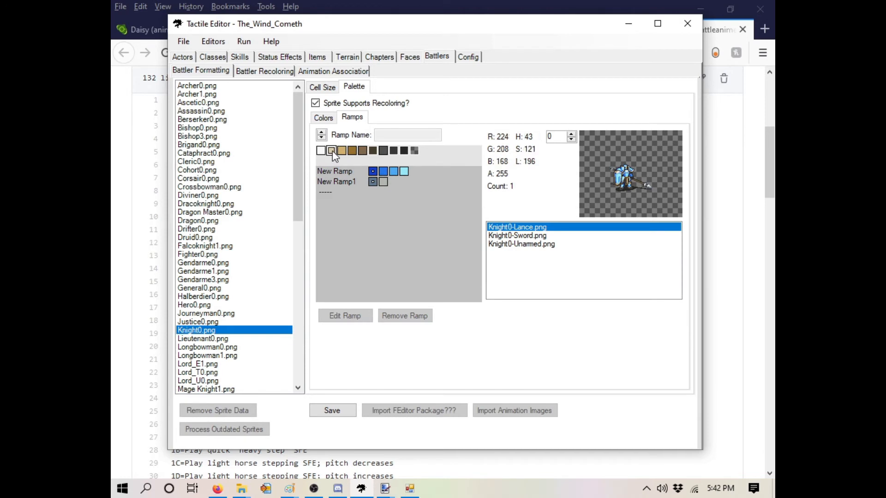
pyautogui.click(363, 152)
pyautogui.moveTo(367, 178); pyautogui.dragTo(373, 197)
pyautogui.click(362, 151)
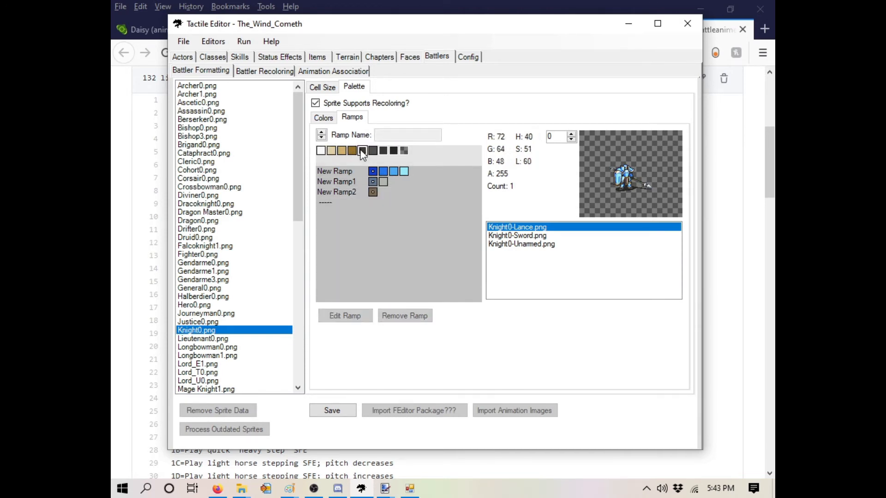
pyautogui.moveTo(363, 154); pyautogui.dragTo(370, 194)
# Create a fourth Knight0 ramp from the gold, tan and cream colours.
pyautogui.moveTo(352, 152); pyautogui.dragTo(369, 203)
pyautogui.moveTo(342, 151); pyautogui.dragTo(369, 203)
pyautogui.moveTo(332, 151); pyautogui.dragTo(369, 203)
# Put the two dark grey colours in a fifth Knight0 ramp and the white colour in a sixth.
pyautogui.click(333, 151)
pyautogui.click(342, 152)
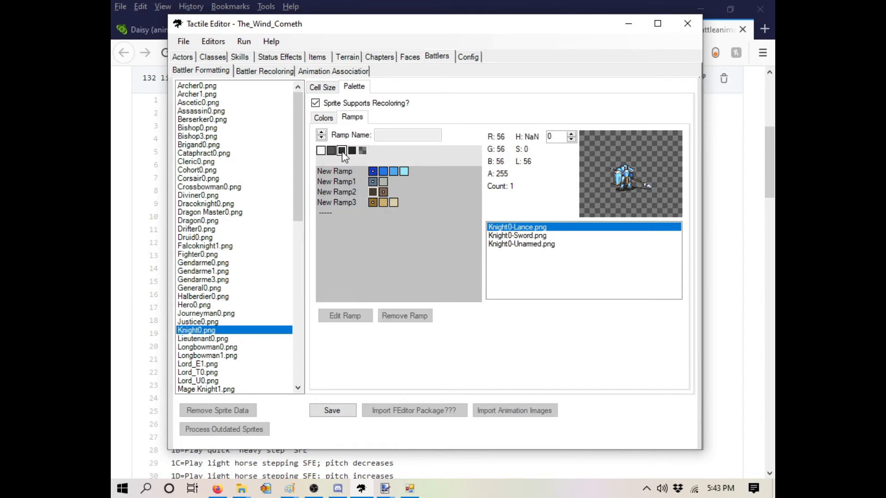
pyautogui.moveTo(343, 153); pyautogui.dragTo(381, 212)
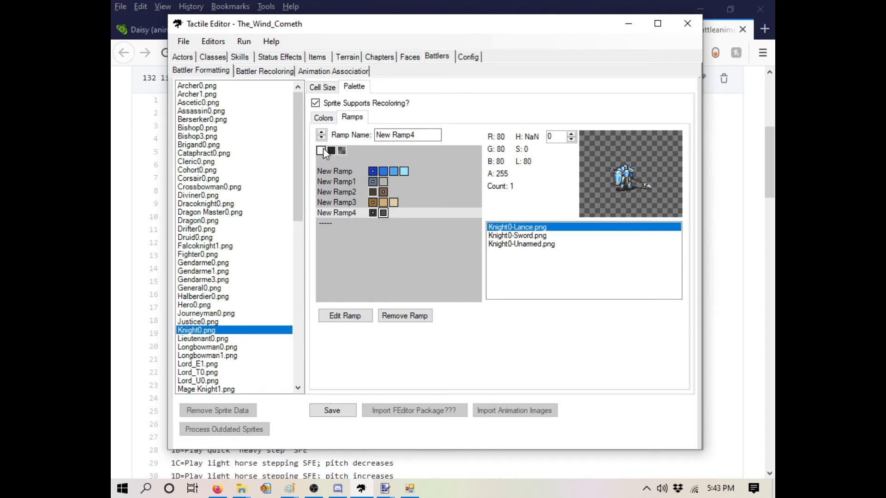
pyautogui.moveTo(324, 152); pyautogui.dragTo(374, 223)
# Name the blue colour ramp Armor.
pyautogui.click(370, 169)
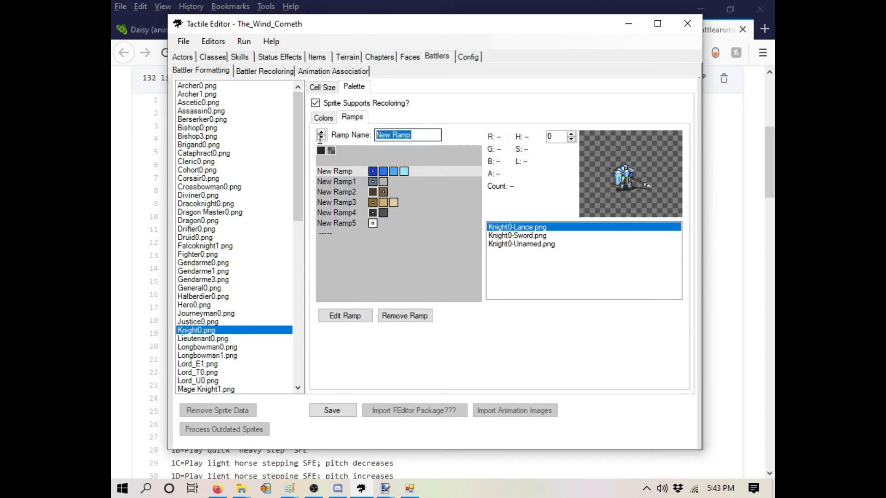
pyautogui.write('Arch')
pyautogui.press('BackSpace')
pyautogui.press('BackSpace')
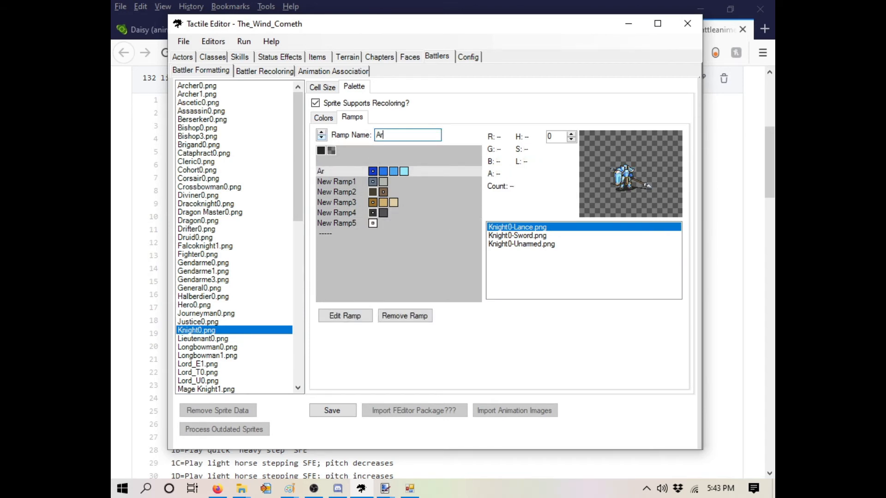
pyautogui.write('mor')
# Check the ramp names used by Lieutenant0.png, and name Knight0's blue-grey ramp Spear Tip.
pyautogui.click(346, 180)
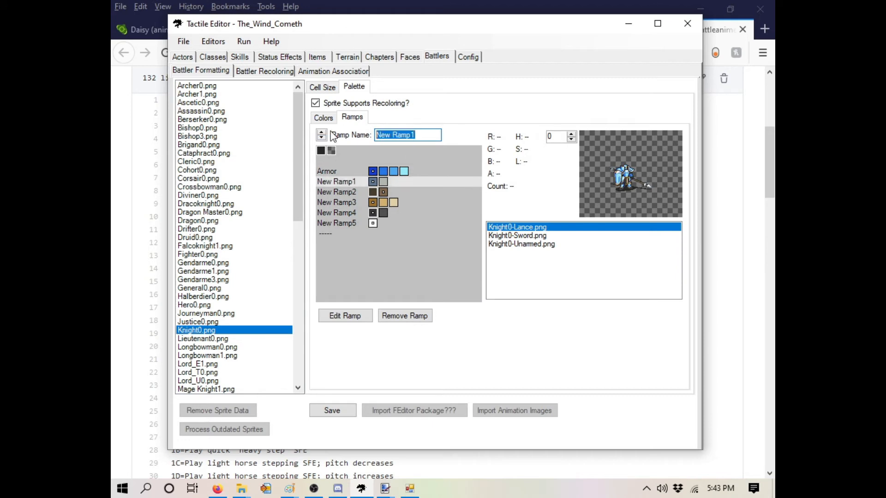
pyautogui.write('T')
pyautogui.press('BackSpace')
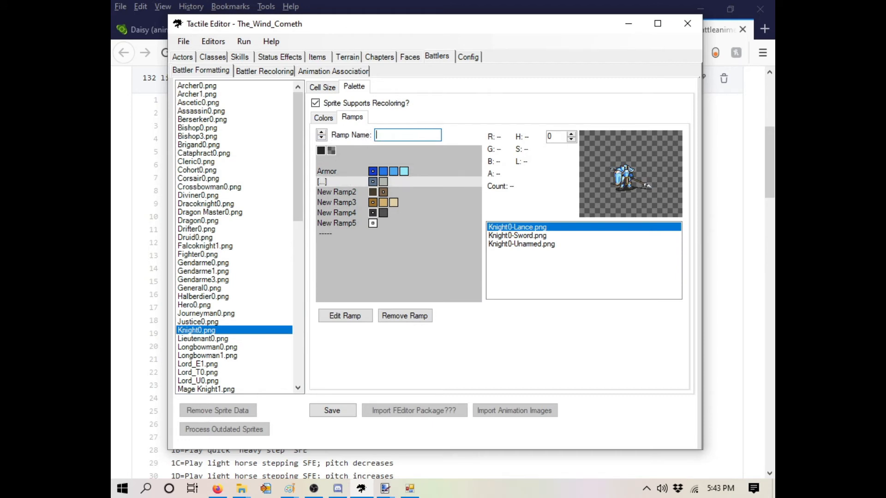
pyautogui.click(213, 339)
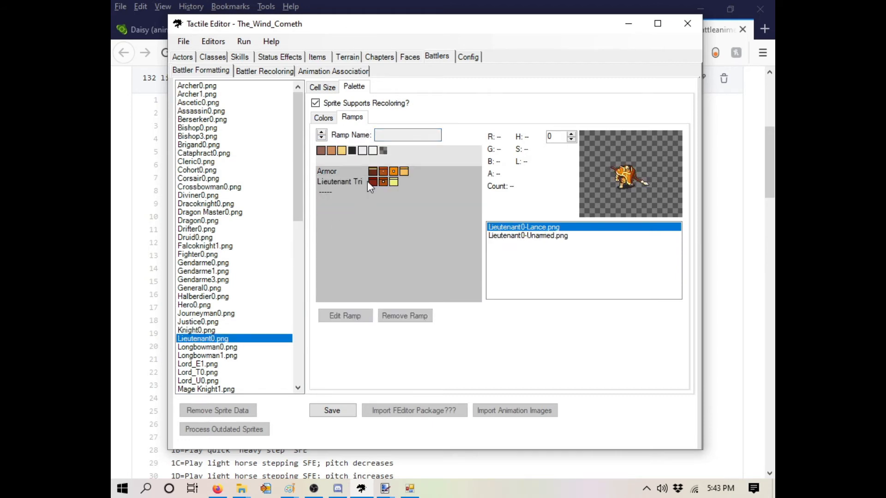
pyautogui.click(196, 330)
pyautogui.click(339, 181)
pyautogui.write('Spea')
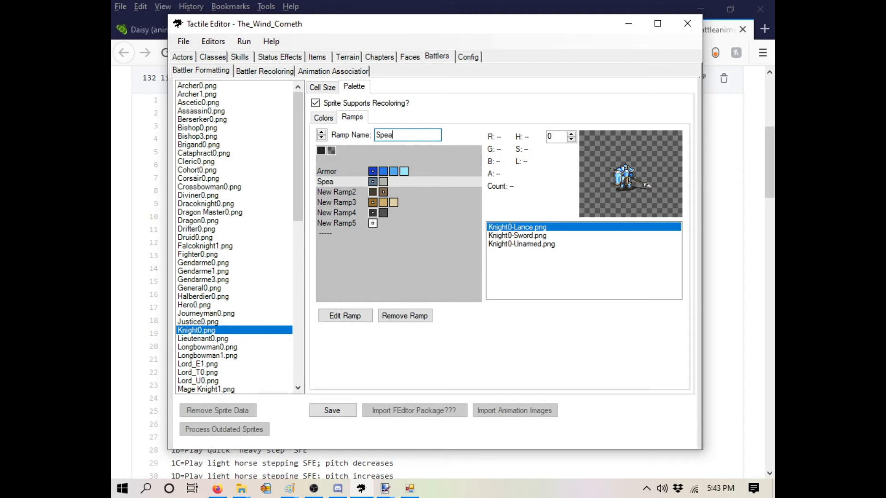
pyautogui.write('r Tip')
# Name Knight0's brown ramp Spear Shaft and its gold ramp Trim.
pyautogui.click(350, 193)
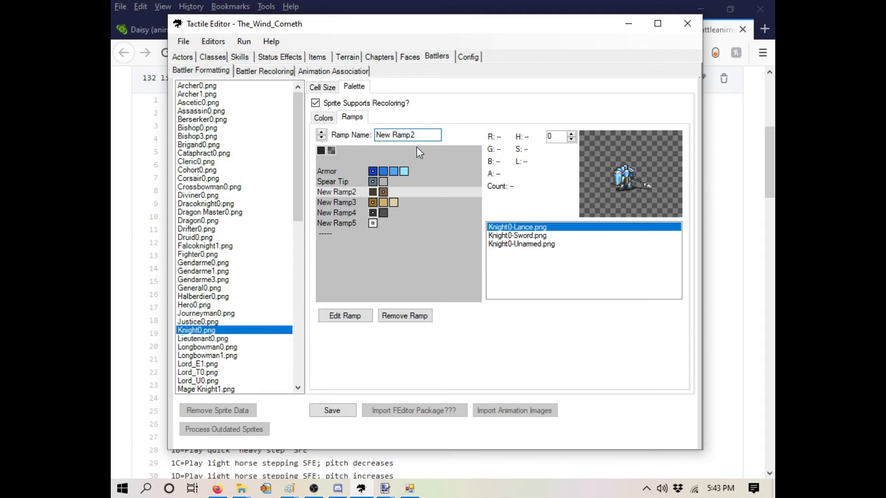
pyautogui.hotkey('ctrl', 'a')
pyautogui.write('Spear Shaft')
pyautogui.click(354, 202)
pyautogui.hotkey('ctrl', 'a')
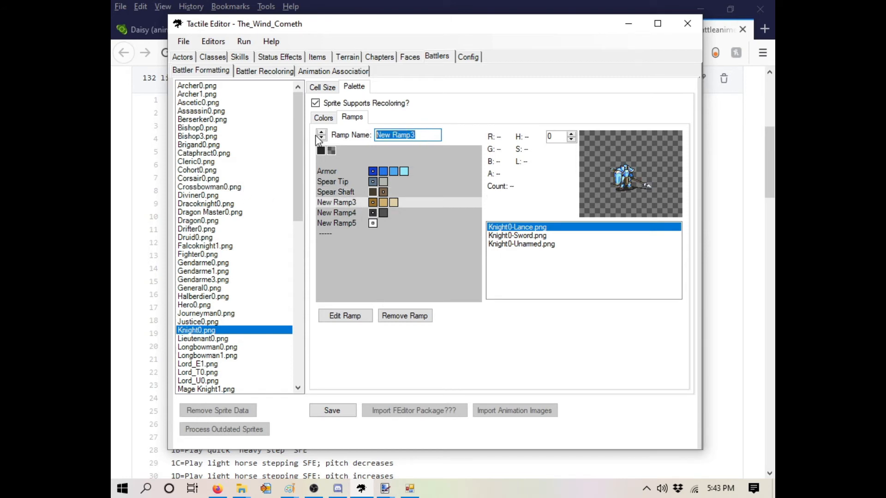
pyautogui.write('Trim')
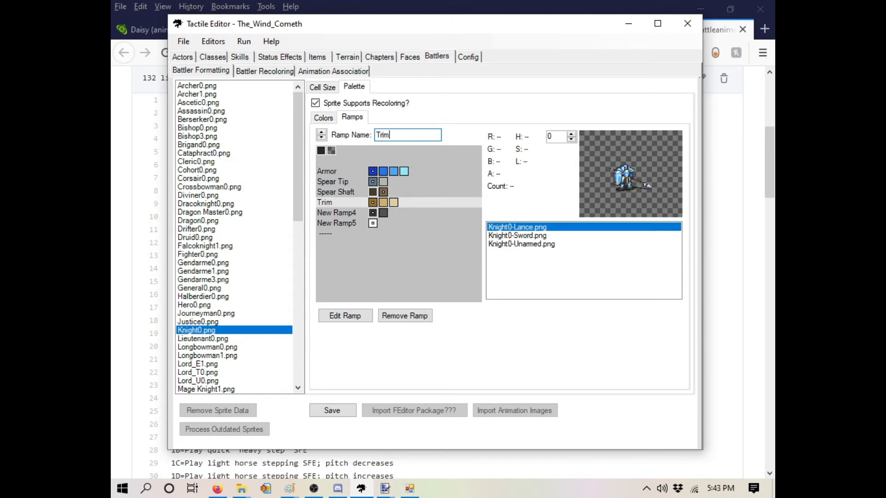
# Name Knight0's dark grey colour ramp Tertiary.
pyautogui.click(358, 212)
pyautogui.hotkey('ctrl', 'a')
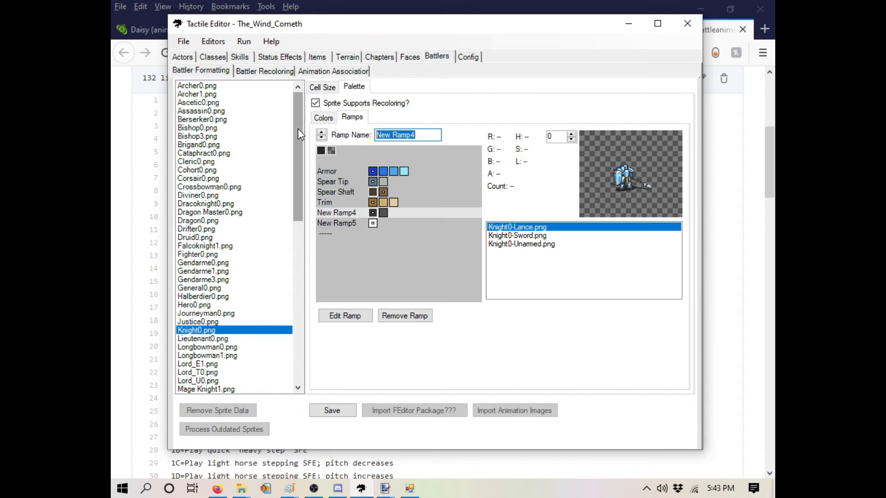
pyautogui.write('Tertiary')
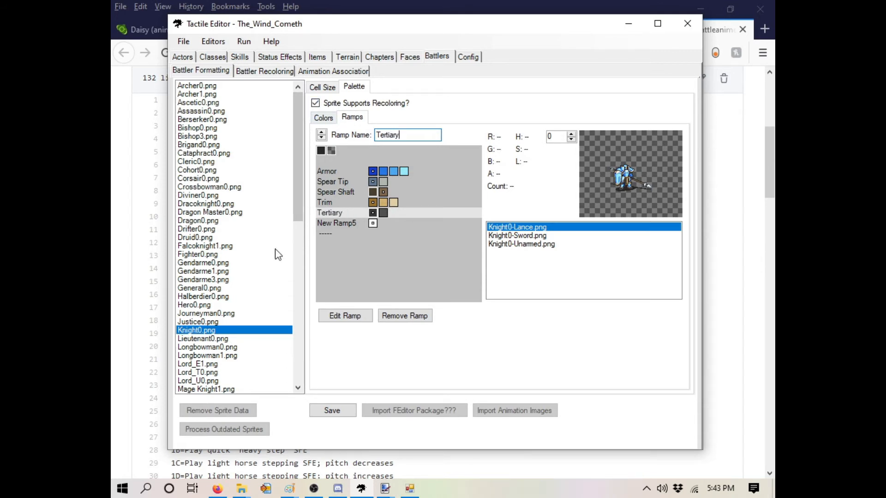
# Examine the colour ramp names of other battler palettes, such as Longbowman1, Fighter0, General0, Brigand0 and Ascetic0.
pyautogui.click(224, 340)
pyautogui.click(223, 347)
pyautogui.click(223, 355)
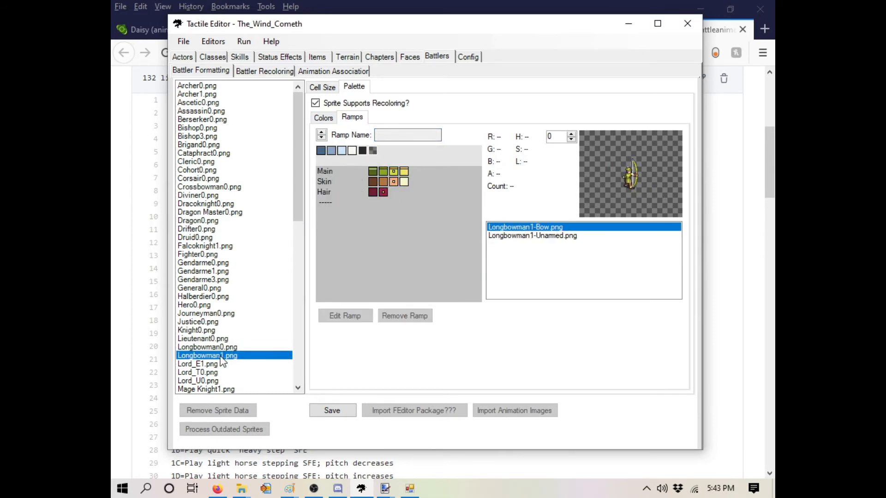
pyautogui.click(207, 255)
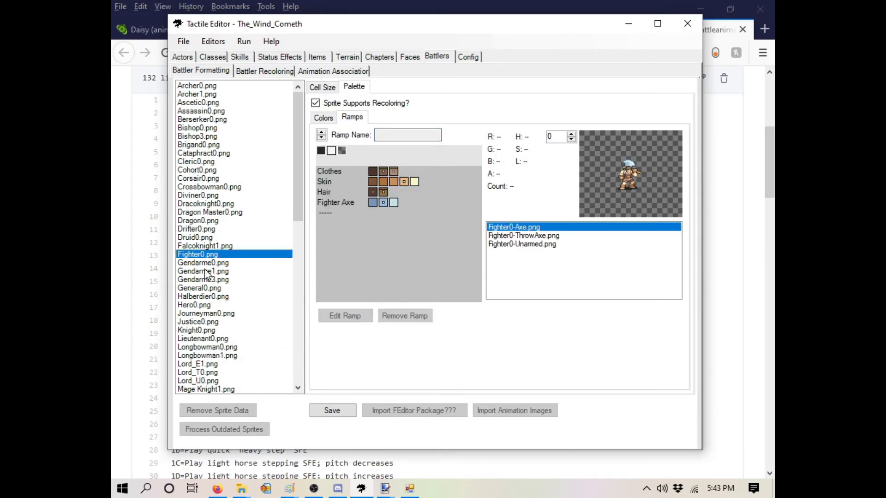
pyautogui.click(206, 272)
pyautogui.click(205, 280)
pyautogui.click(207, 289)
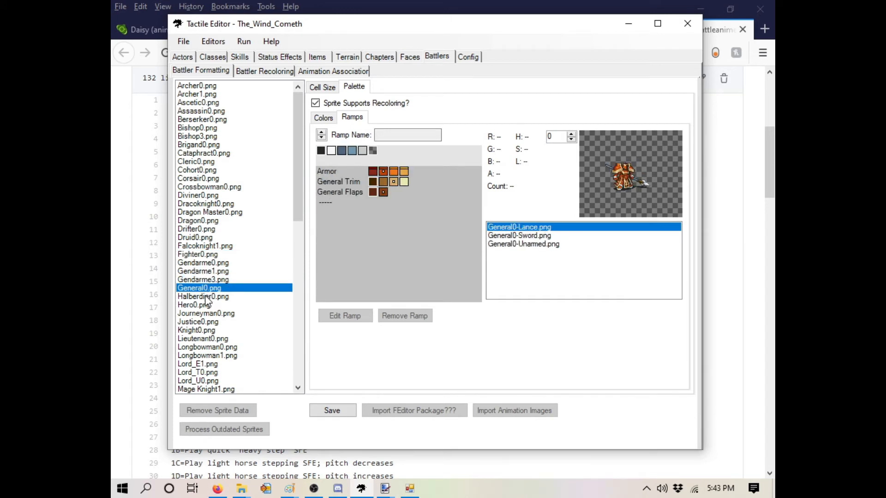
pyautogui.click(210, 145)
pyautogui.click(211, 152)
pyautogui.click(216, 111)
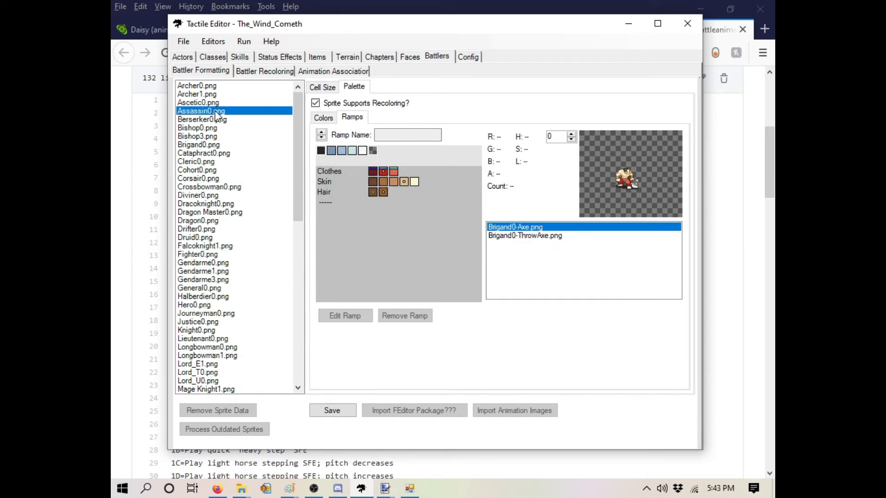
pyautogui.click(220, 95)
pyautogui.click(218, 111)
pyautogui.click(217, 102)
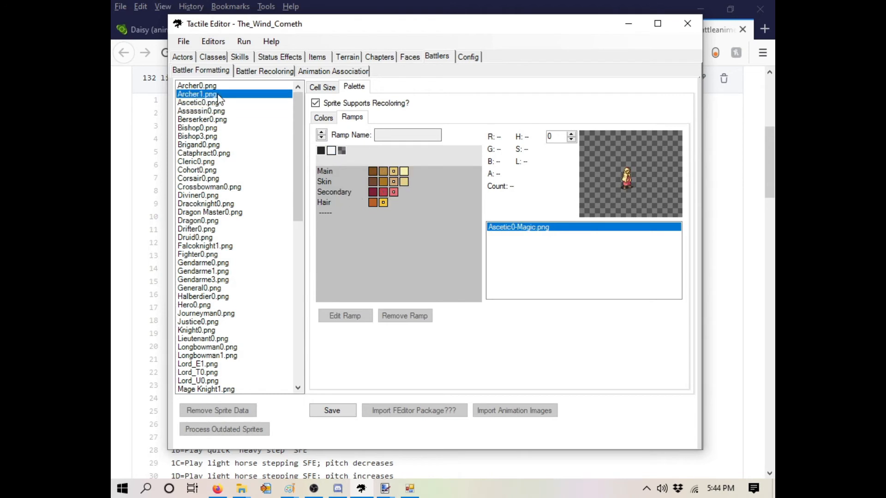
# Copy the word Tertiary from Assassin0's green ramp name and reuse it as the name of Knight0's dark grey ramp.
pyautogui.click(212, 110)
pyautogui.click(342, 202)
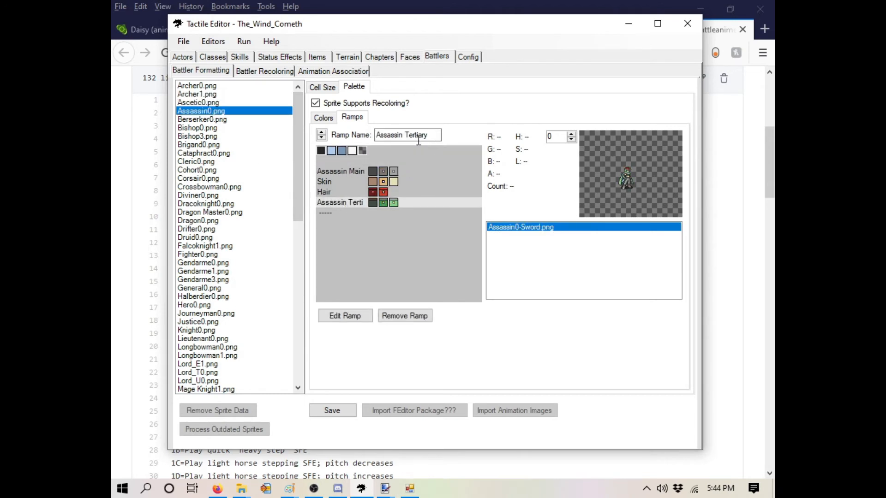
pyautogui.moveTo(436, 138); pyautogui.dragTo(406, 140)
pyautogui.hotkey('ctrl', 'c')
pyautogui.click(212, 331)
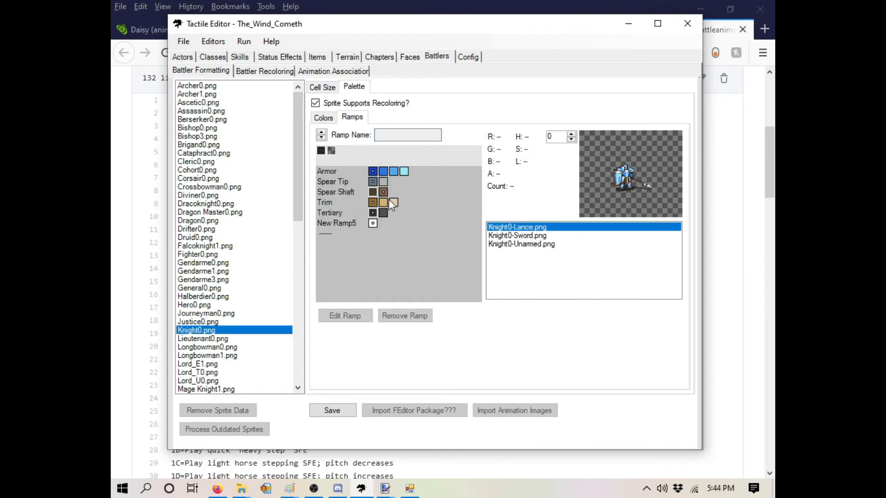
pyautogui.click(374, 212)
pyautogui.moveTo(429, 137); pyautogui.dragTo(333, 135)
pyautogui.hotkey('ctrl', 'v')
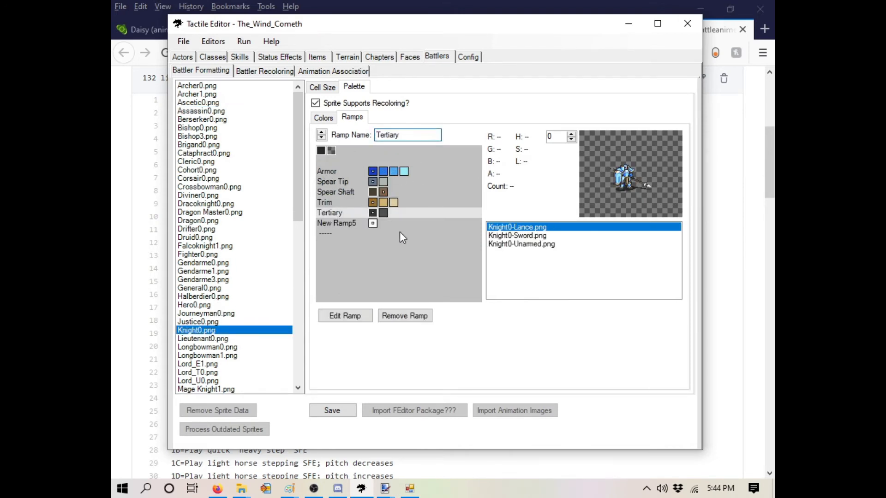
# Name Knight0's remaining white ramp White.
pyautogui.click(336, 223)
pyautogui.moveTo(434, 135); pyautogui.dragTo(290, 131)
pyautogui.write('White')
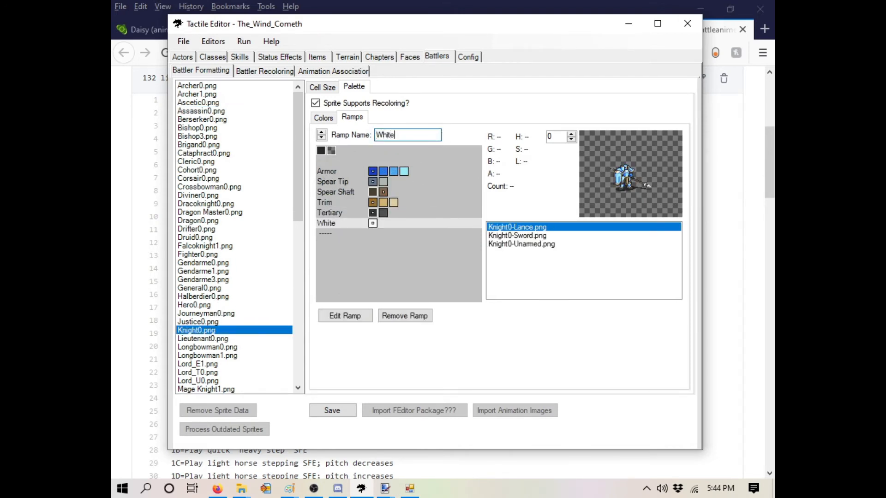
# Add battler recoloring data for Brock and give it an Armor ramp for the blue Knight sprites.
pyautogui.click(264, 70)
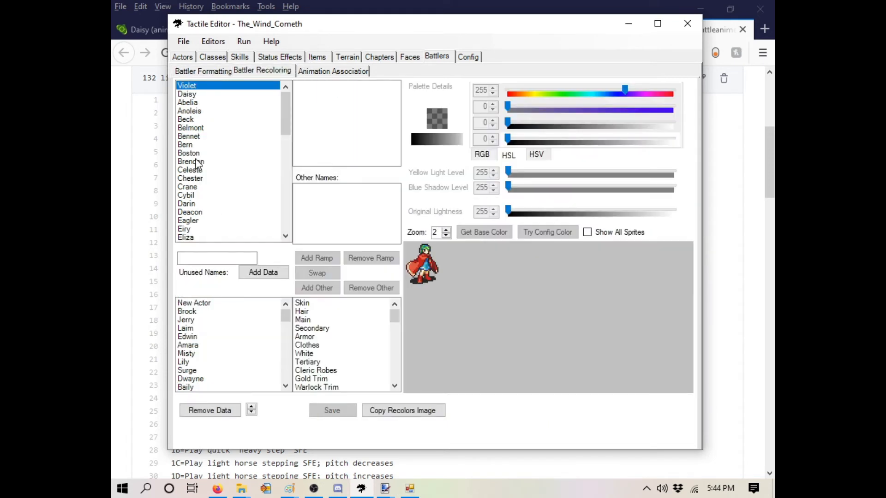
pyautogui.scroll(-2, 192, 216)
pyautogui.scroll(3, 191, 216)
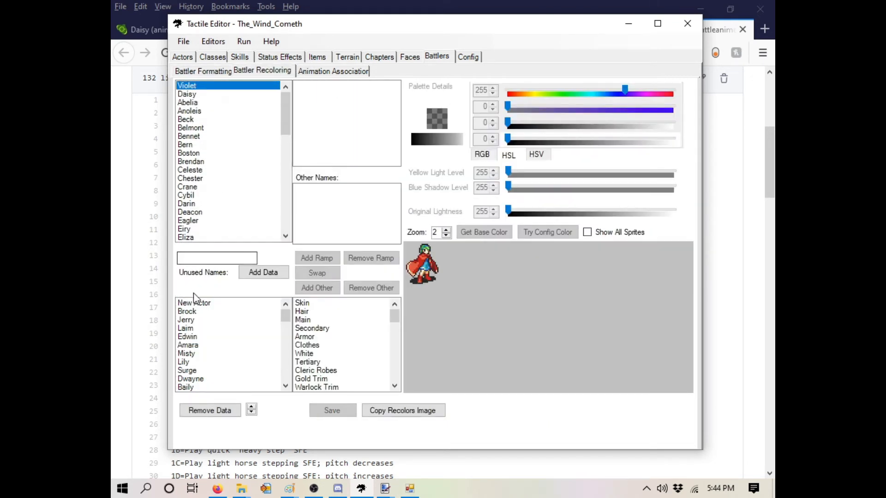
pyautogui.click(193, 311)
pyautogui.click(263, 272)
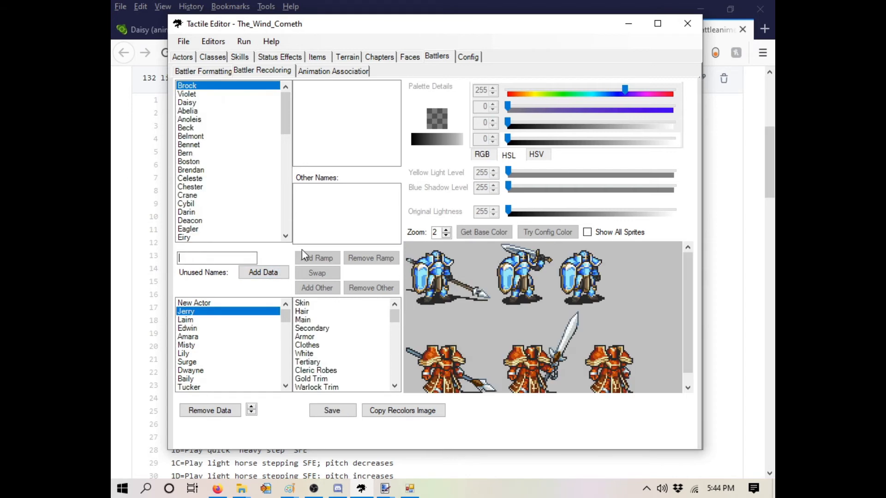
pyautogui.click(570, 281)
pyautogui.click(305, 302)
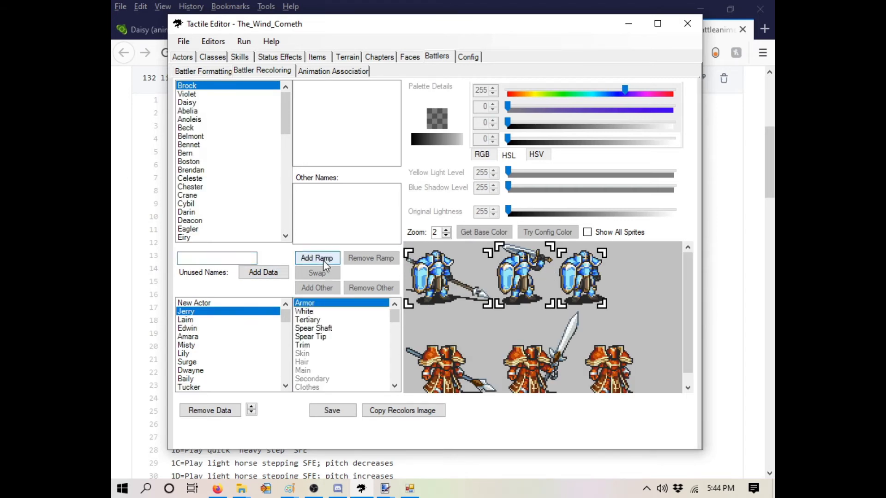
pyautogui.click(317, 258)
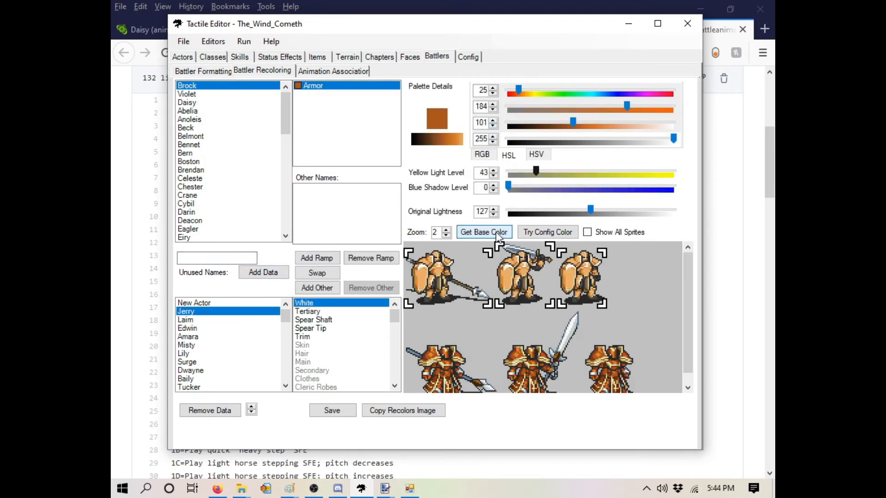
# Recolor Brock's Armor ramp from its base color to hue 34, saturation 24, lightness 40 and yellow light about 18, and lower its original lightness.
pyautogui.click(484, 232)
pyautogui.click(613, 90)
pyautogui.moveTo(612, 91); pyautogui.dragTo(523, 89)
pyautogui.moveTo(633, 104); pyautogui.dragTo(534, 127)
pyautogui.moveTo(536, 173); pyautogui.dragTo(521, 180)
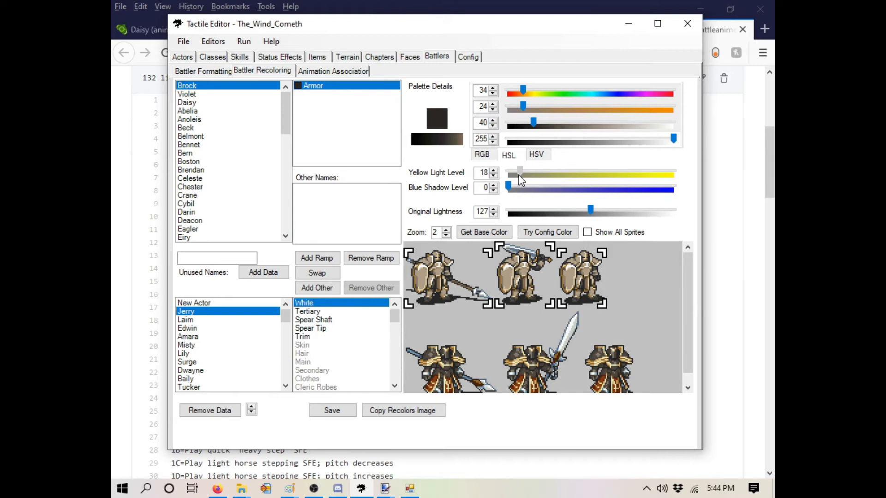
pyautogui.moveTo(521, 180); pyautogui.dragTo(523, 179)
pyautogui.moveTo(591, 217); pyautogui.dragTo(540, 216)
# Open Knight0's Armor ramp for editing in the battler palette formatting.
pyautogui.click(201, 71)
pyautogui.scroll(2, 292, 221)
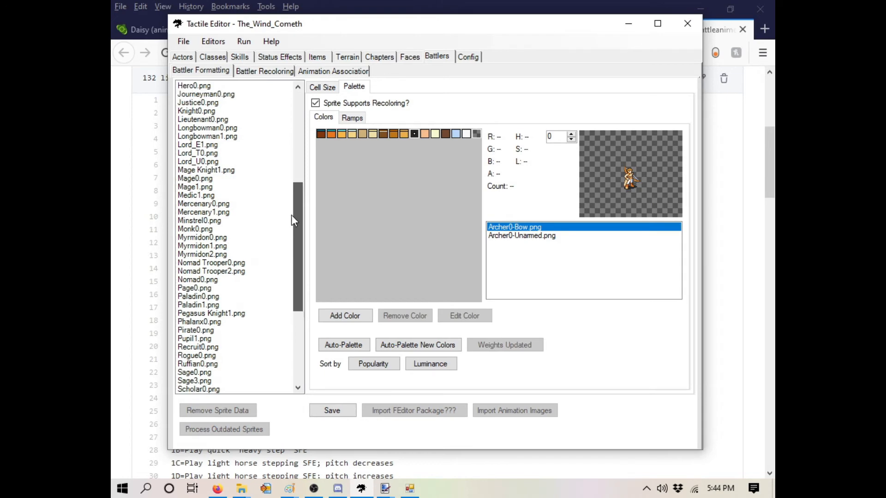
pyautogui.click(210, 128)
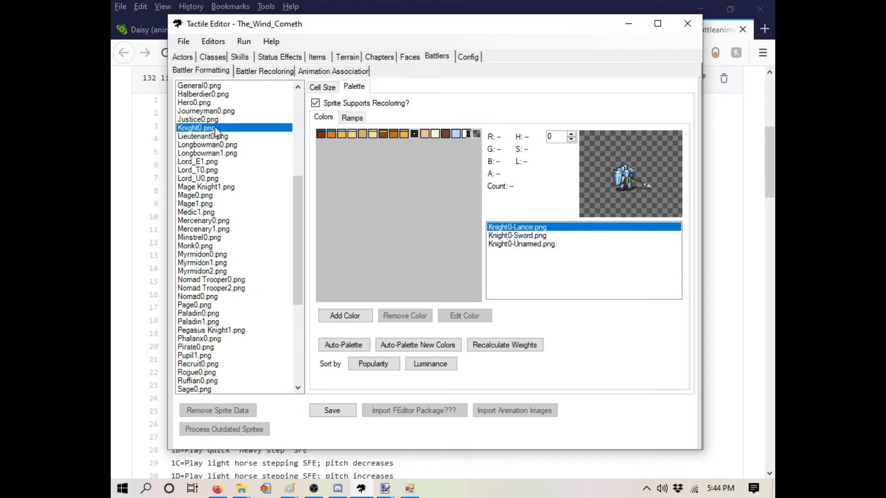
pyautogui.click(352, 117)
pyautogui.click(335, 171)
pyautogui.click(350, 318)
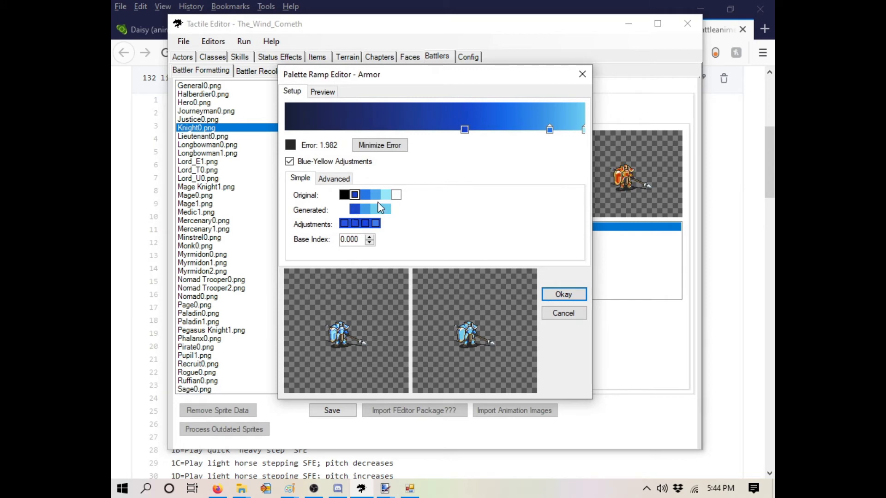
# Try different base index values between 0.500 and 2.500 for the Armor ramp, and accept the one with a low error.
pyautogui.click(370, 237)
pyautogui.click(370, 237)
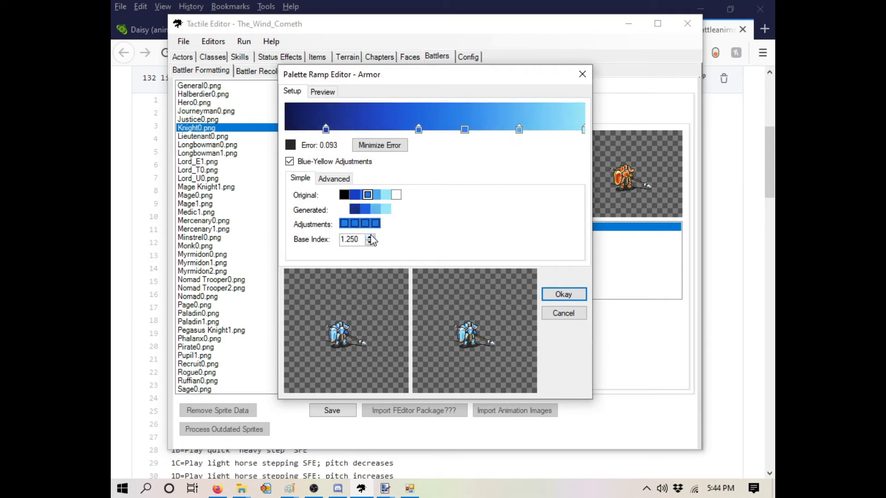
pyautogui.click(370, 236)
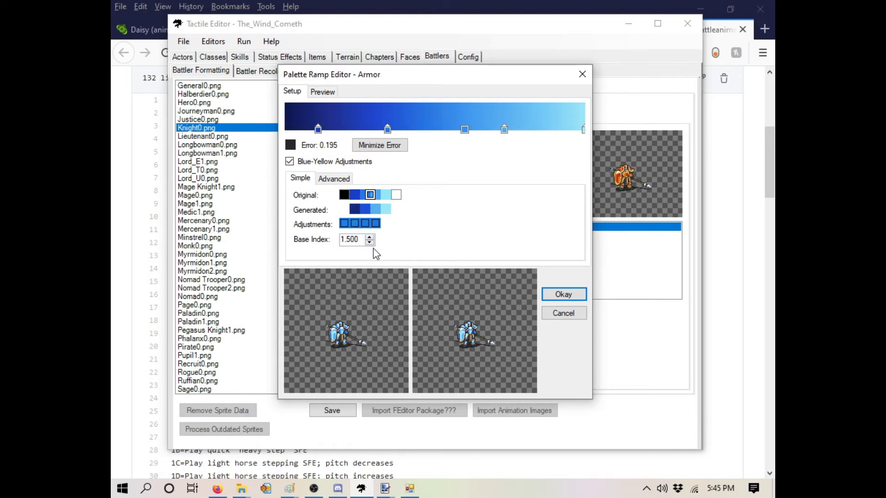
pyautogui.click(370, 243)
pyautogui.click(369, 243)
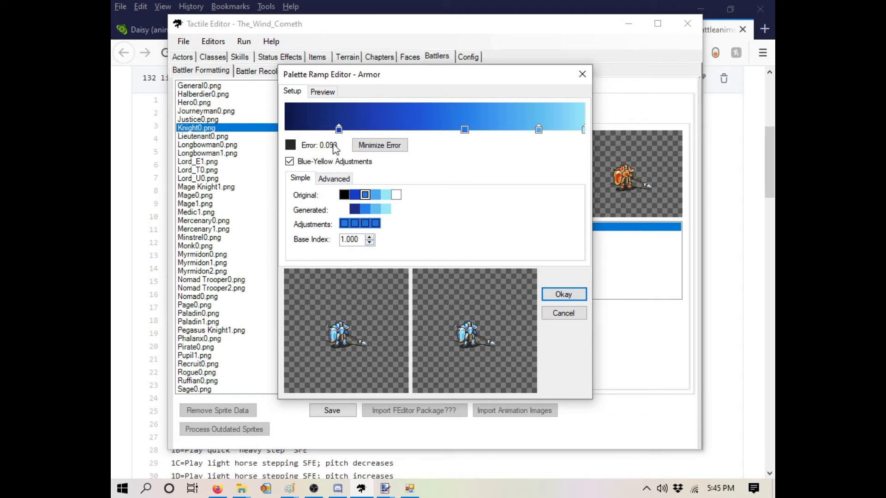
pyautogui.click(369, 237)
pyautogui.click(369, 242)
pyautogui.click(369, 242)
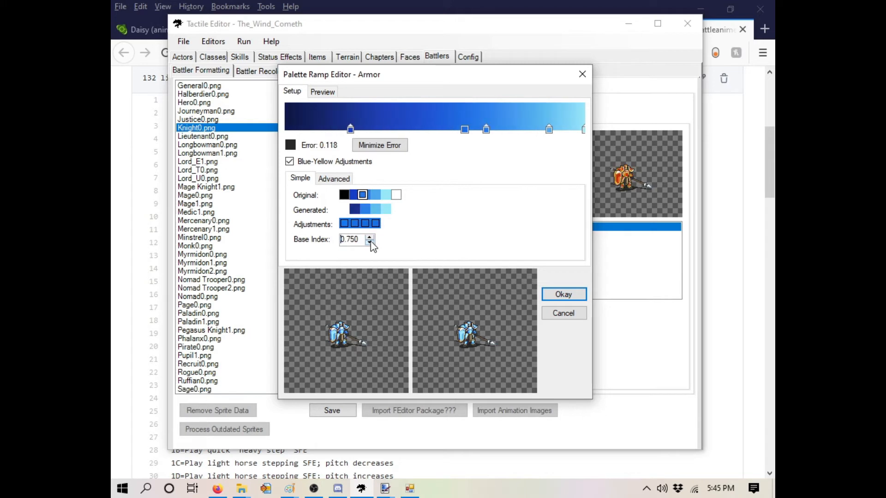
pyautogui.click(369, 242)
pyautogui.click(369, 237)
pyautogui.click(370, 238)
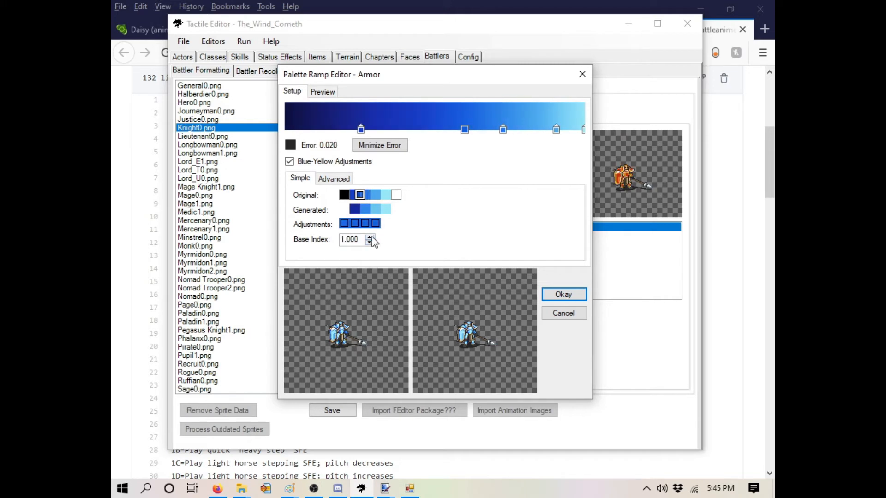
pyautogui.click(370, 237)
pyautogui.click(369, 237)
pyautogui.click(370, 237)
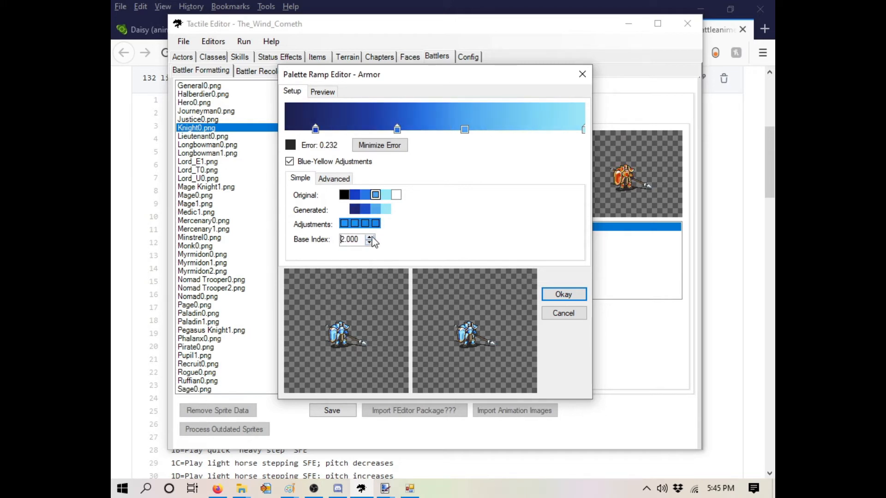
pyautogui.click(370, 237)
pyautogui.click(370, 237)
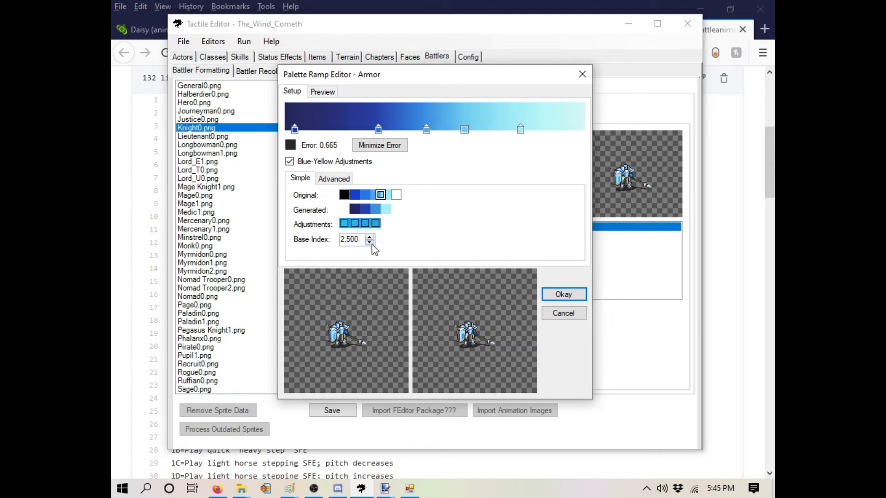
pyautogui.click(370, 242)
pyautogui.click(370, 242)
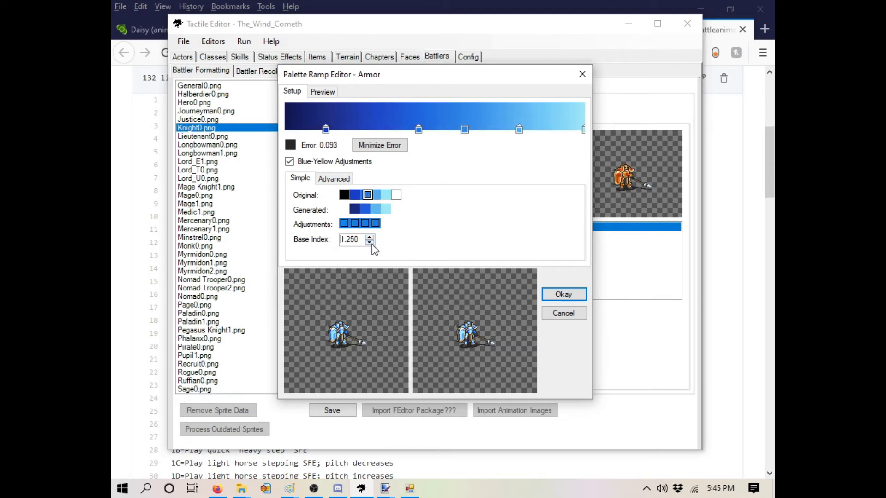
pyautogui.click(370, 242)
pyautogui.click(370, 237)
pyautogui.click(563, 294)
# Accept the Spear Tip ramp's settings, and lower the Spear Shaft ramp's base index.
pyautogui.click(332, 181)
pyautogui.click(345, 315)
pyautogui.click(551, 294)
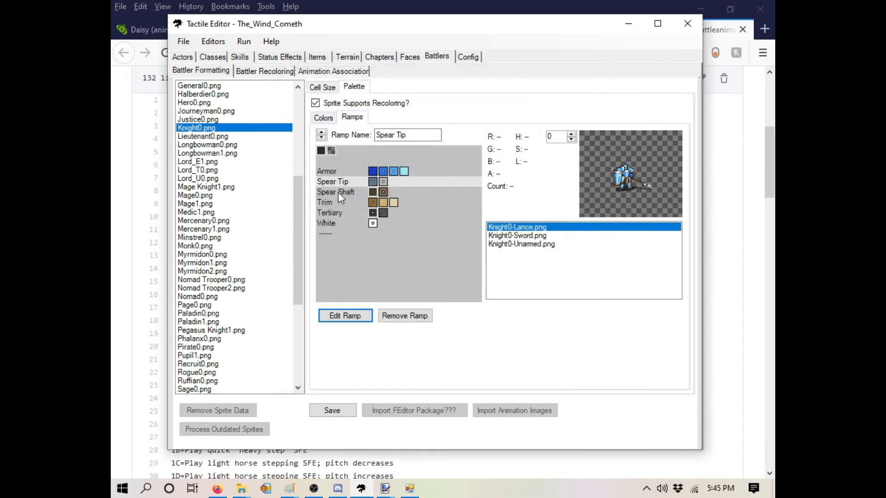
pyautogui.click(336, 192)
pyautogui.click(357, 321)
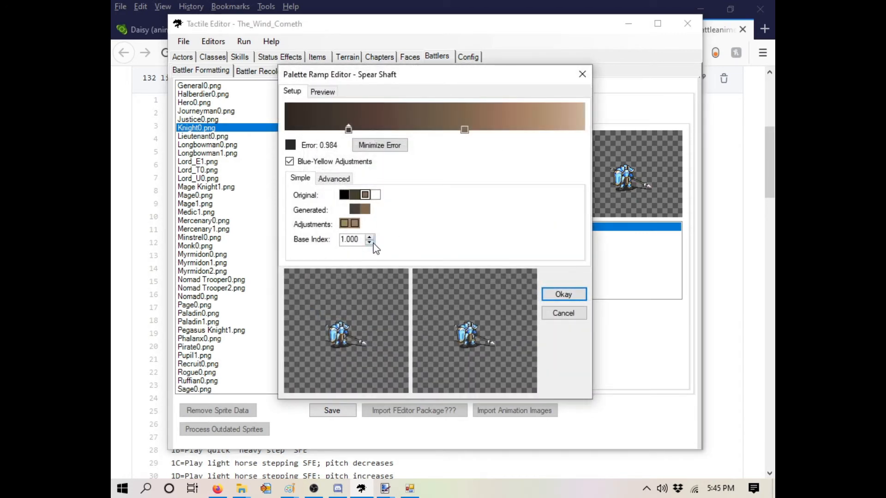
pyautogui.click(369, 242)
pyautogui.click(564, 294)
# Replace Knight0's darkest blue palette color with the dark brown armor color copied from Lieutenant0.
pyautogui.click(232, 138)
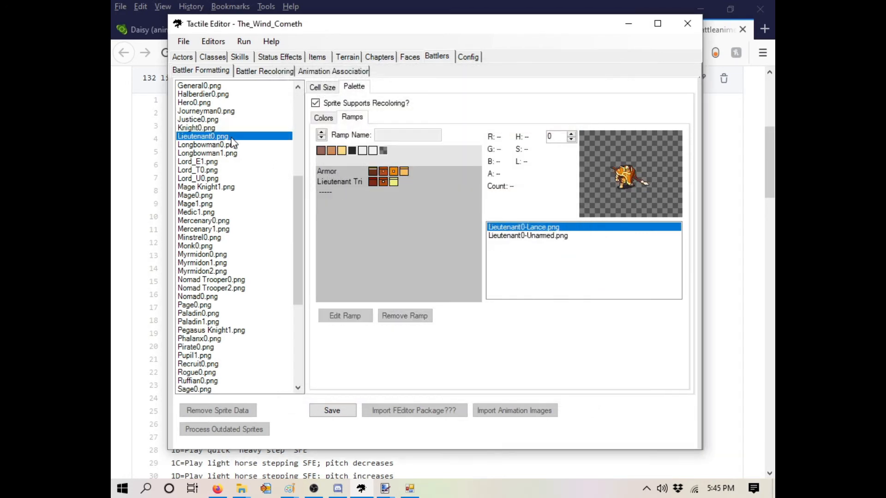
pyautogui.click(352, 118)
pyautogui.click(325, 119)
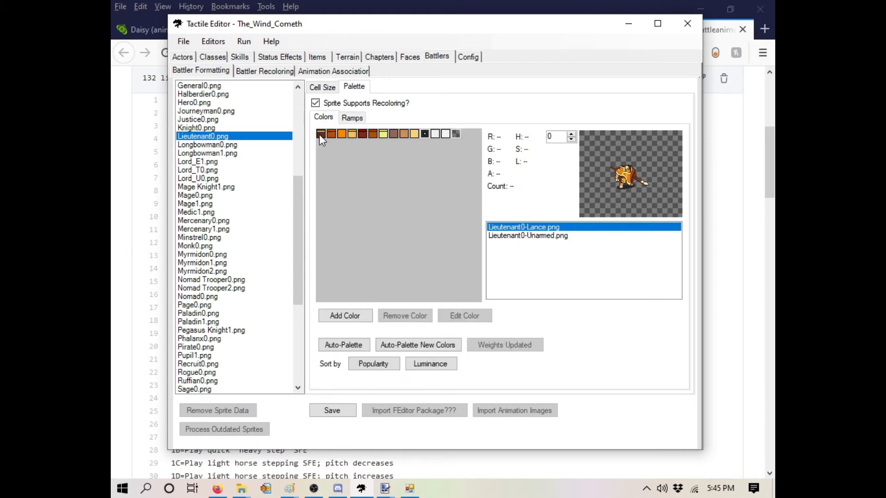
pyautogui.rightClick(319, 134)
pyautogui.press('Escape')
pyautogui.click(236, 128)
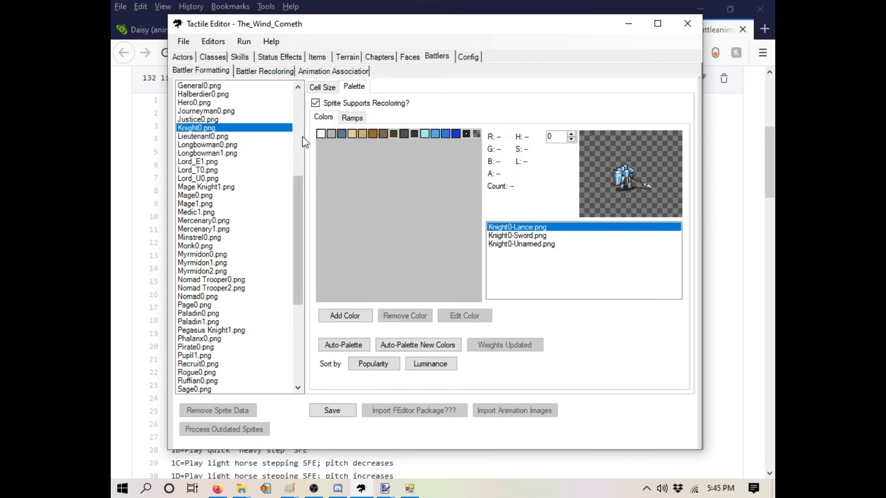
pyautogui.rightClick(456, 135)
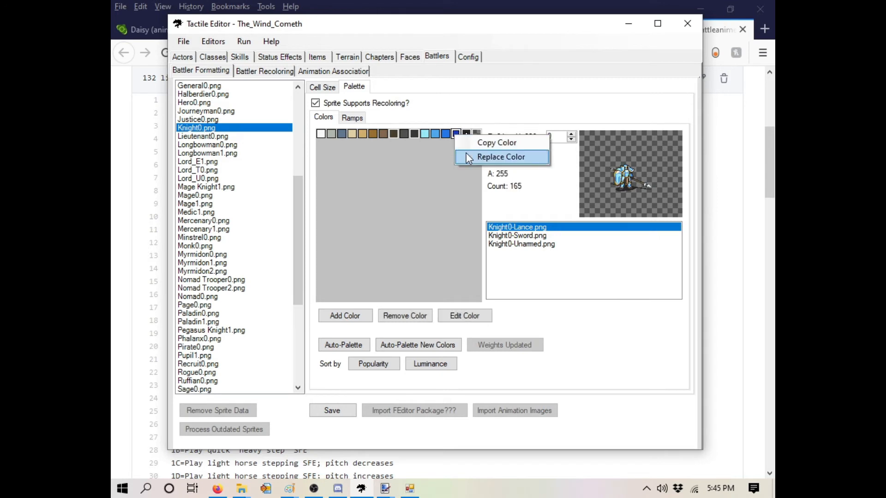
pyautogui.click(480, 154)
# Replace Knight0's medium blue palette color with the red-orange armor color copied from Lieutenant0.
pyautogui.click(243, 136)
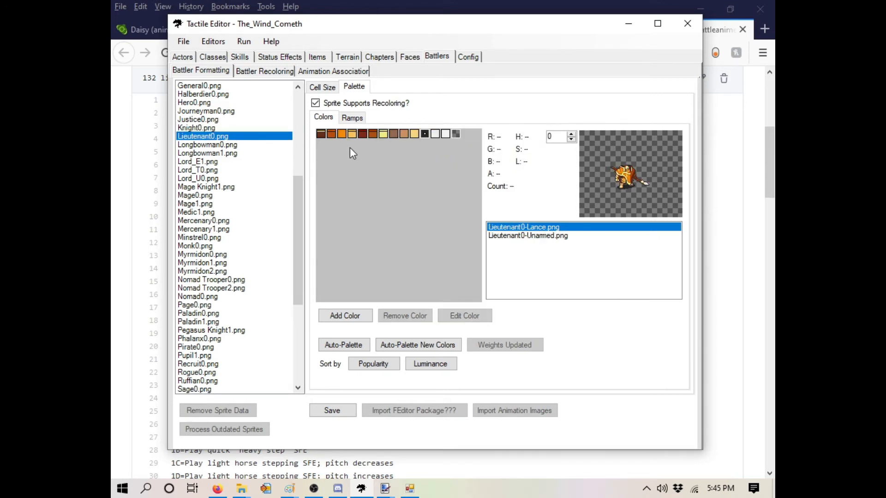
pyautogui.rightClick(329, 134)
pyautogui.click(349, 143)
pyautogui.click(237, 128)
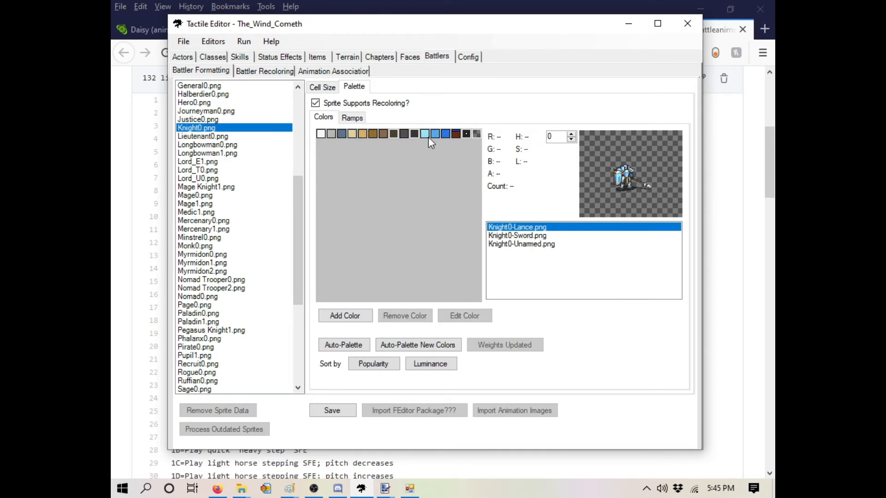
pyautogui.rightClick(444, 134)
pyautogui.click(459, 155)
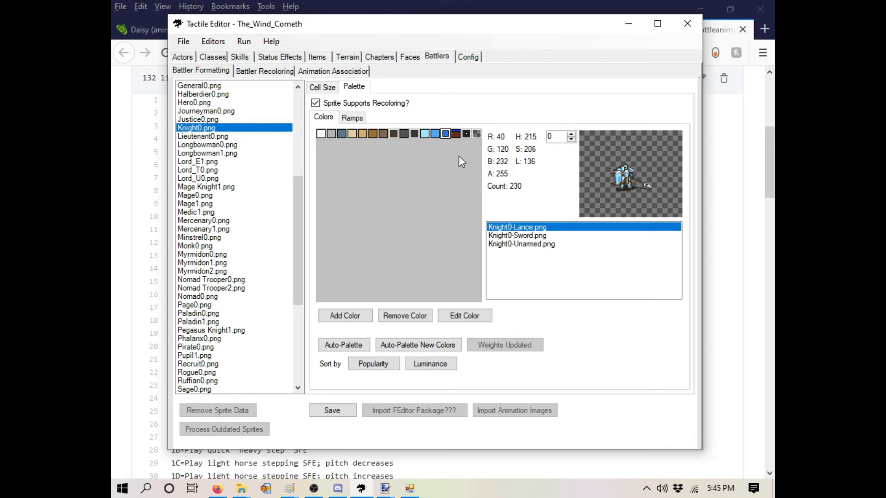
# Replace Knight0's lighter blue palette color with the bright orange armor color copied from Lieutenant0.
pyautogui.click(245, 137)
pyautogui.rightClick(343, 133)
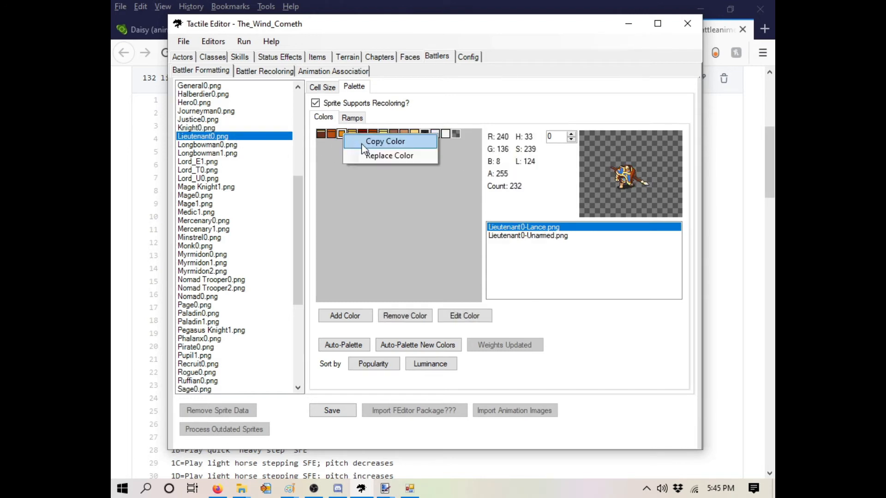
pyautogui.click(350, 144)
pyautogui.click(253, 128)
pyautogui.rightClick(436, 134)
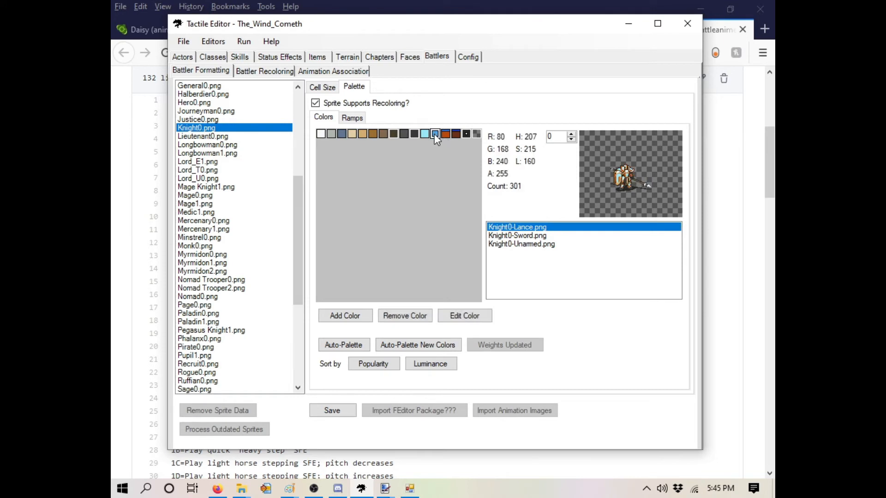
pyautogui.click(460, 154)
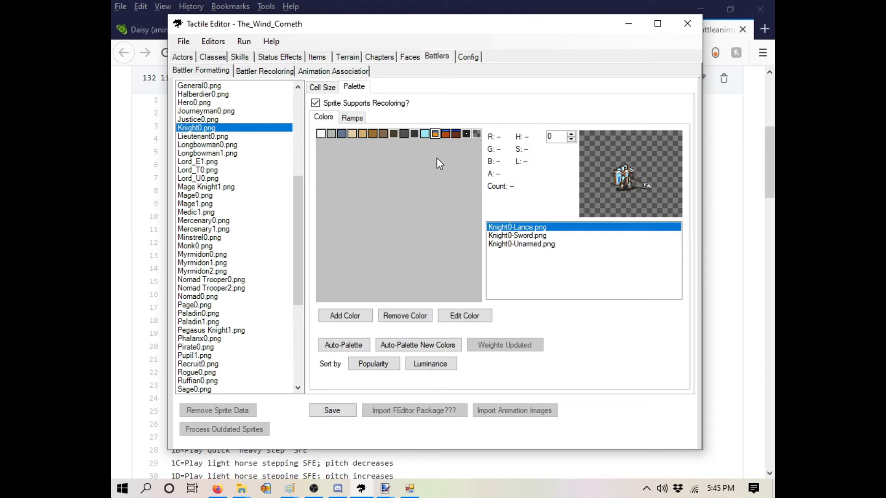
# Replace Knight0's light cyan palette color with the pale orange armor color copied from Lieutenant0.
pyautogui.click(226, 138)
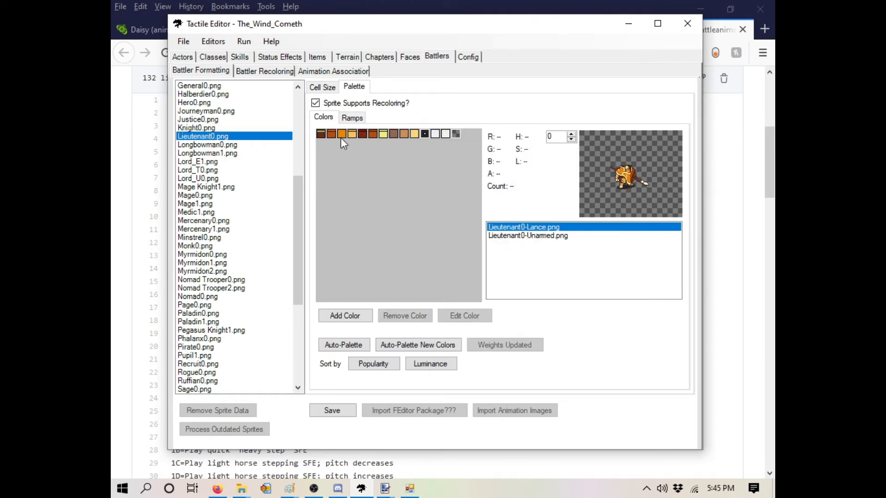
pyautogui.click(354, 134)
pyautogui.rightClick(353, 134)
pyautogui.click(375, 144)
pyautogui.click(245, 127)
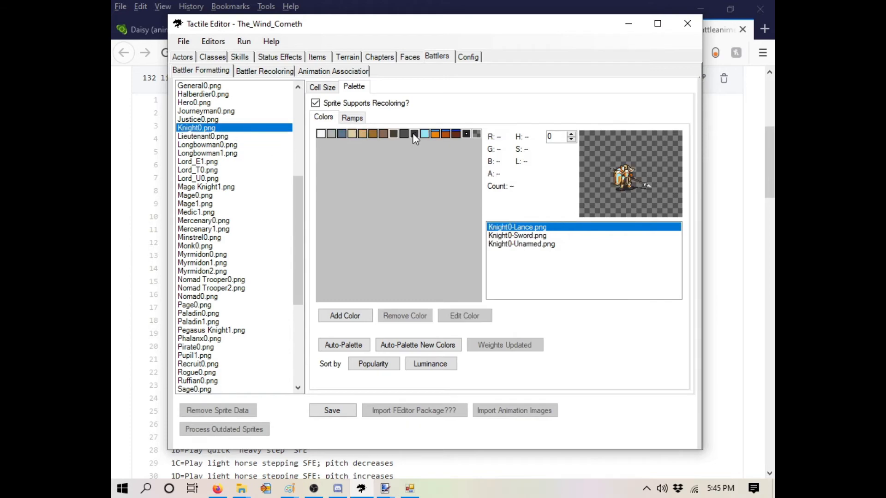
pyautogui.click(426, 133)
pyautogui.rightClick(427, 132)
pyautogui.click(451, 154)
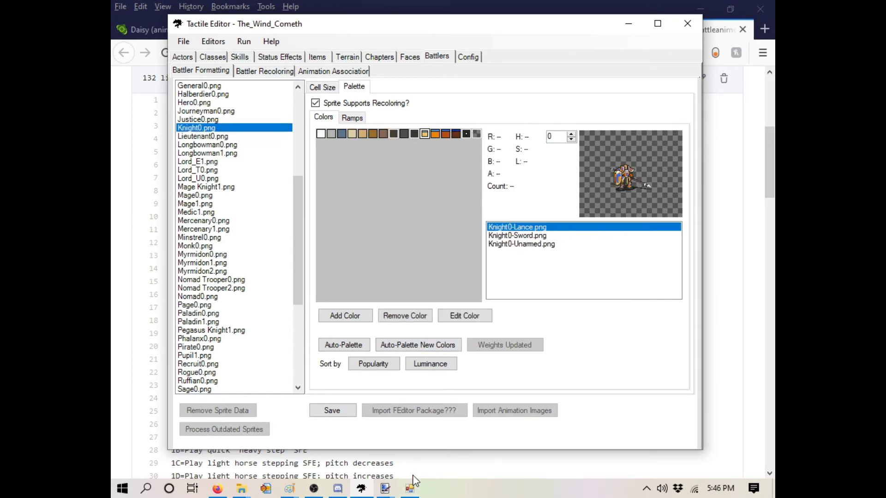
# Adjust the base index of Knight0's Armor ramp and accept the ramp's settings.
pyautogui.moveTo(385, 489)
pyautogui.click(460, 425)
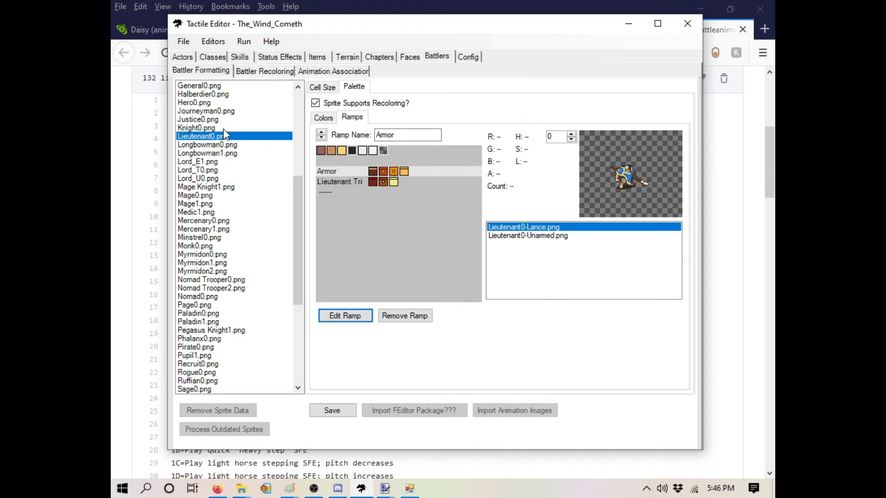
pyautogui.click(224, 129)
pyautogui.click(341, 172)
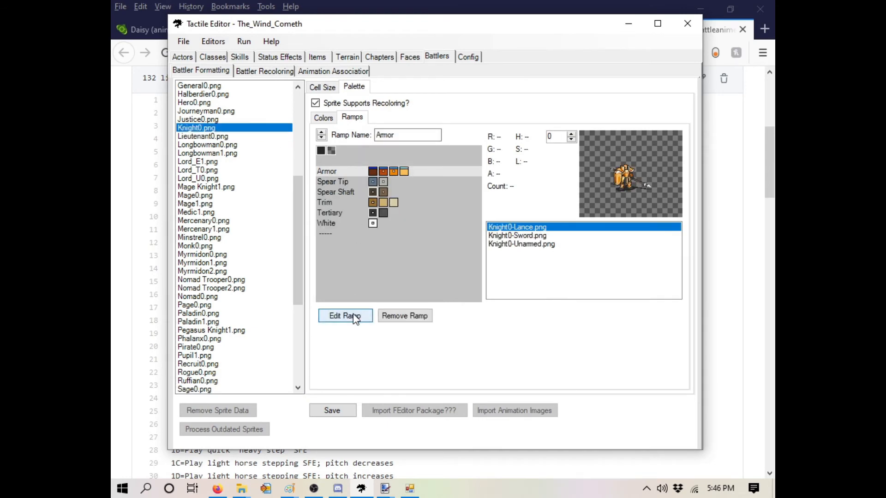
pyautogui.click(355, 318)
pyautogui.click(371, 238)
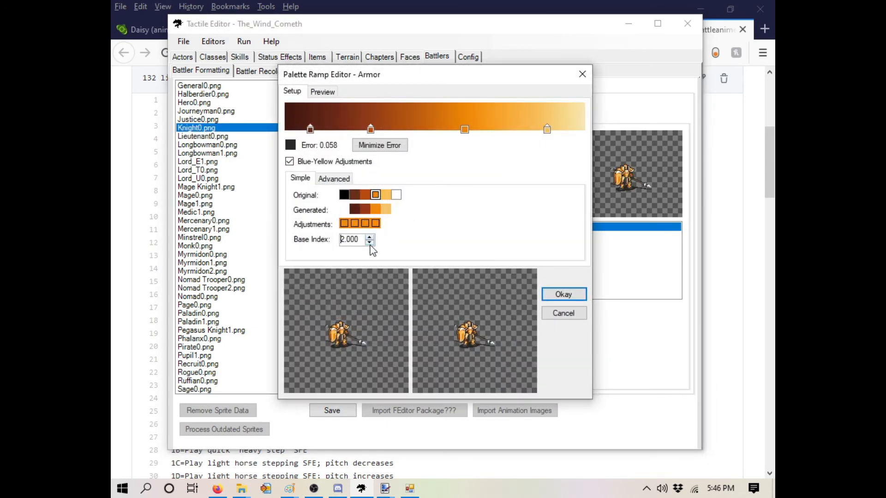
pyautogui.click(371, 242)
pyautogui.click(564, 294)
# Set Brock's Armor recolor to saturation 74 and lightness 79, and save the battler recolors.
pyautogui.click(264, 72)
pyautogui.click(307, 86)
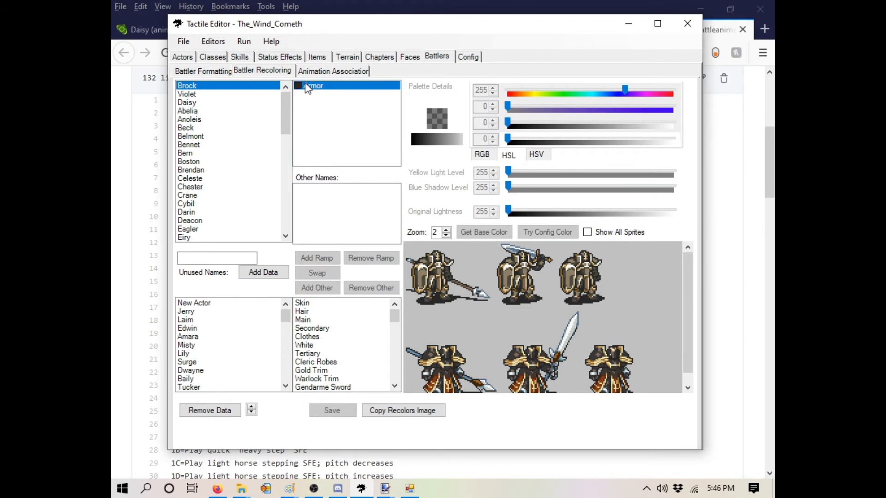
pyautogui.moveTo(535, 124); pyautogui.dragTo(558, 111)
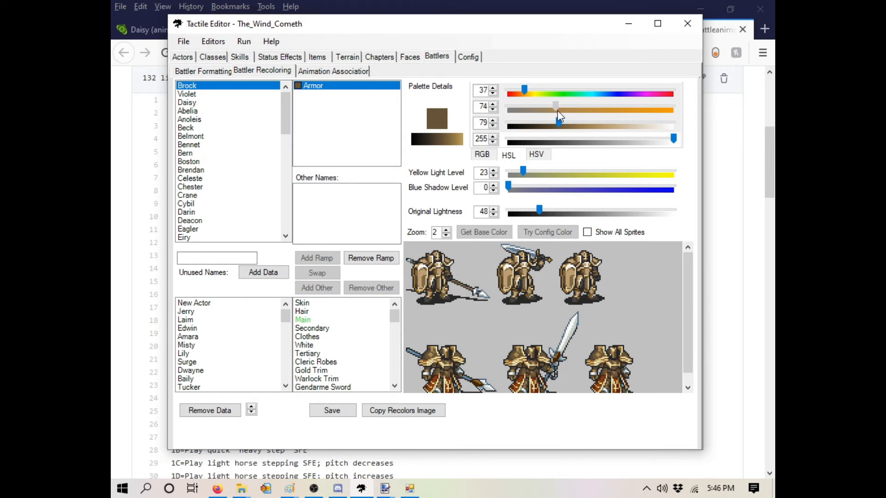
pyautogui.click(446, 235)
pyautogui.click(446, 230)
pyautogui.click(341, 411)
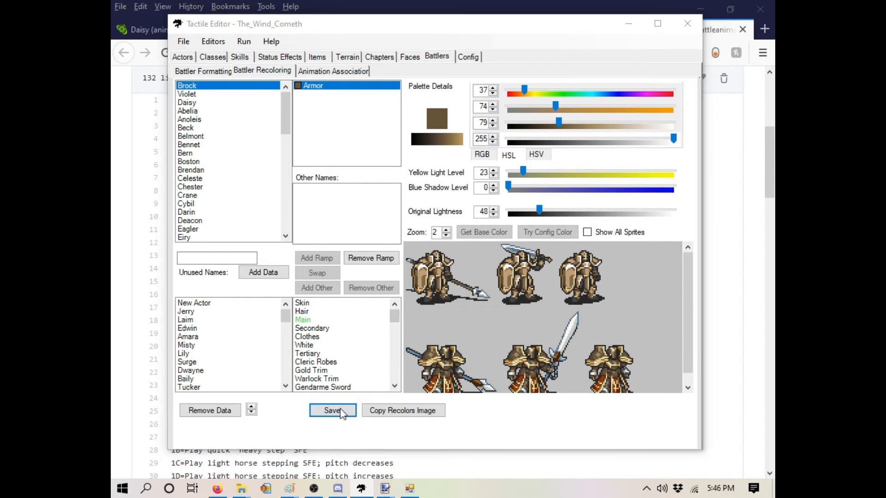
pyautogui.click(452, 294)
# Launch the unit editor for the Ch1 map with the Ch1 unit data, and move the debug monitor clear of the game.
pyautogui.click(240, 43)
pyautogui.click(263, 68)
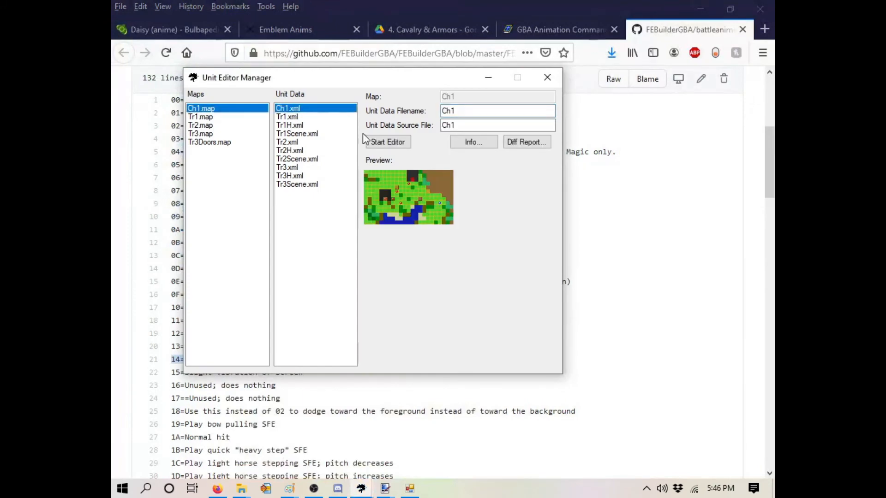
pyautogui.click(376, 142)
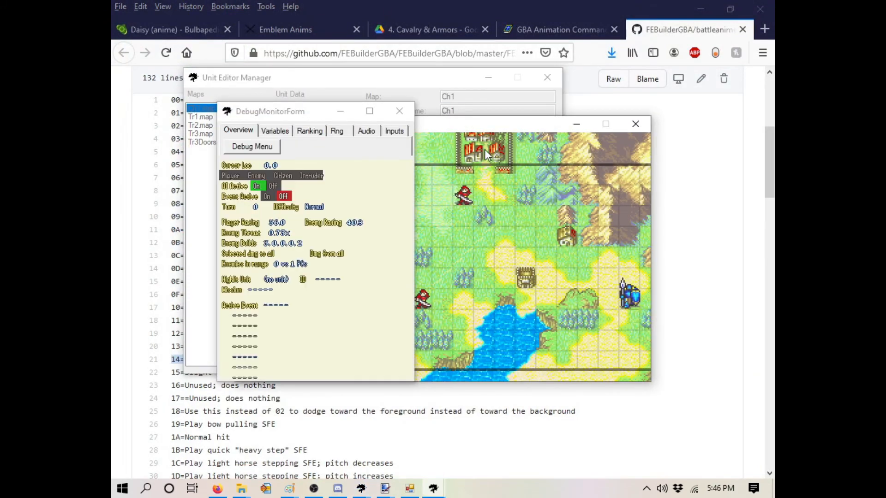
pyautogui.moveTo(305, 112); pyautogui.dragTo(224, 100)
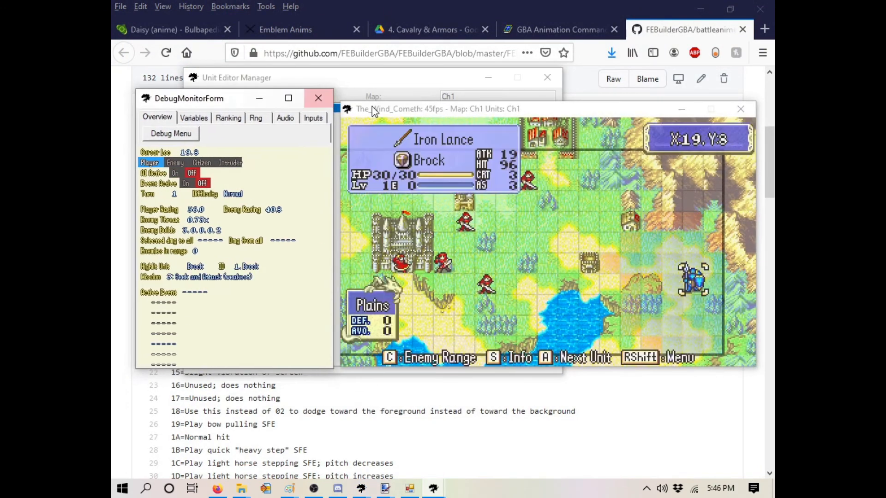
# Test the Knight's battle animation by moving Brock next to the enemy Myrmidon and attacking with the Iron Lance.
pyautogui.click(376, 107)
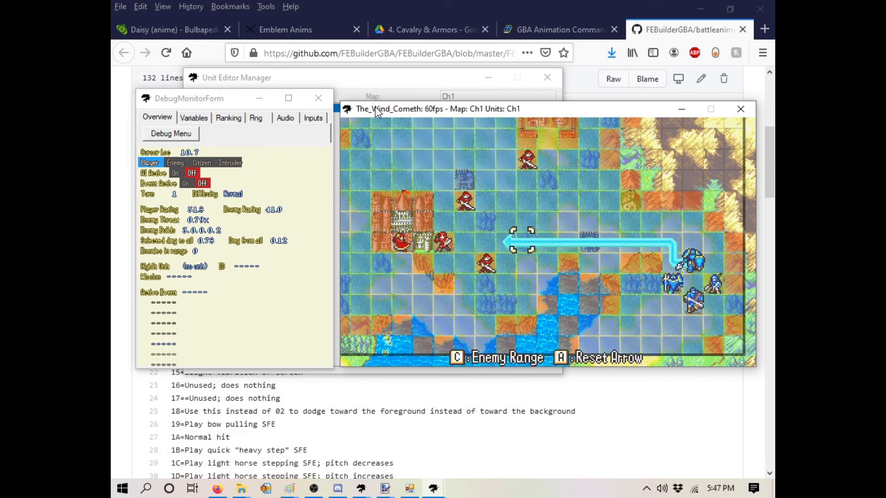
pyautogui.press('Left')
pyautogui.press('x')
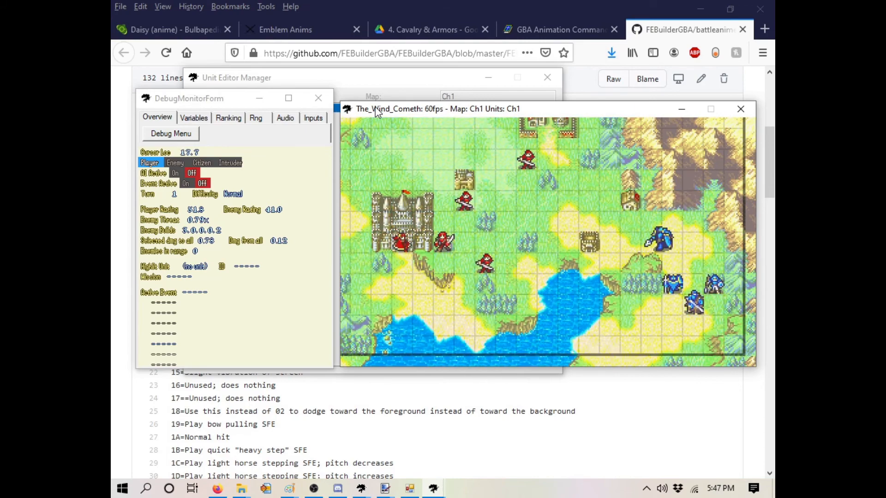
pyautogui.press('x')
pyautogui.press('x')
pyautogui.press('x')
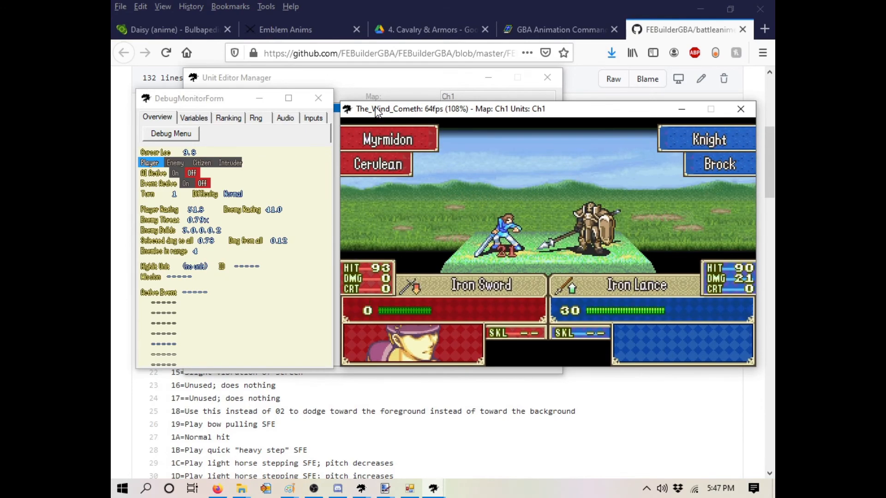
# Make Brock ready to act again on the Ch1 map.
pyautogui.press('Up')
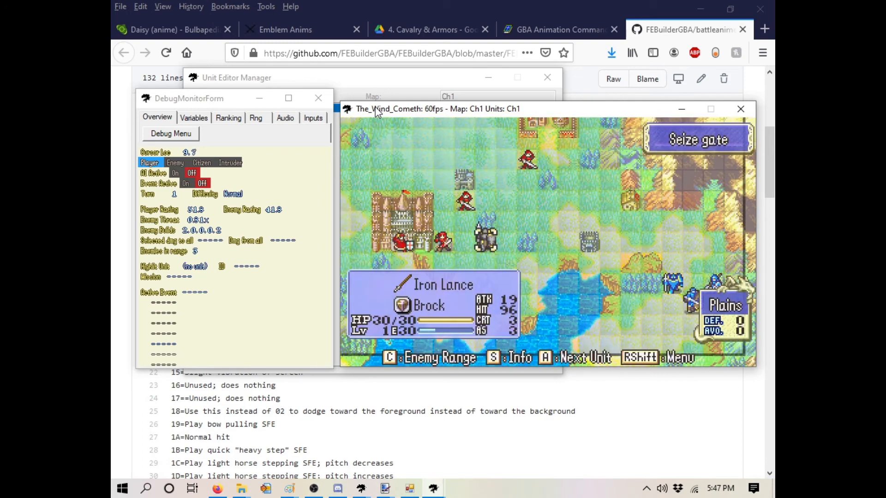
pyautogui.press('Shift_R')
pyautogui.press('x')
pyautogui.press('Left')
pyautogui.press('Right')
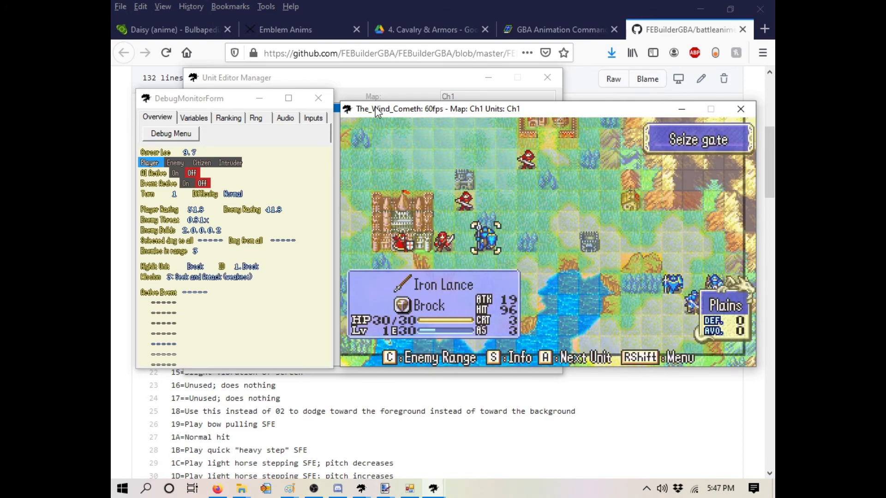
# Move Brock beside the enemy next to the castle and attack to test another battle.
pyautogui.press('x')
pyautogui.press('Left')
pyautogui.press('x')
pyautogui.press('x')
pyautogui.press('x')
pyautogui.press('x')
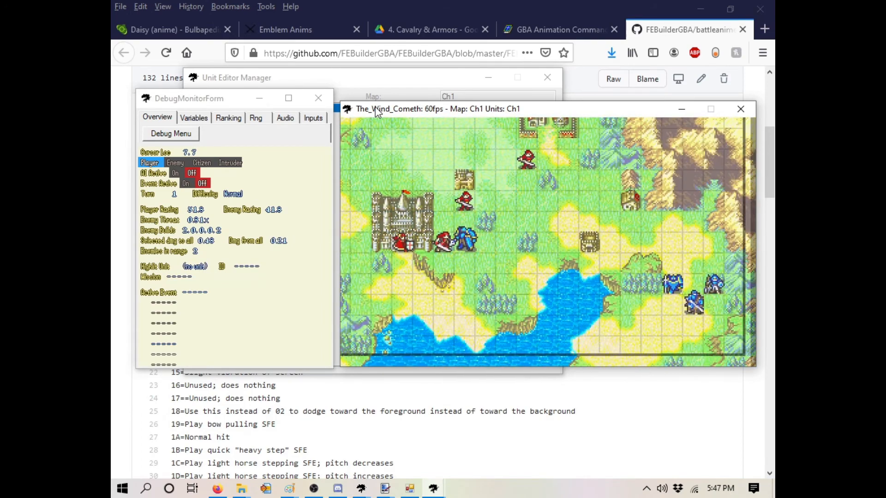
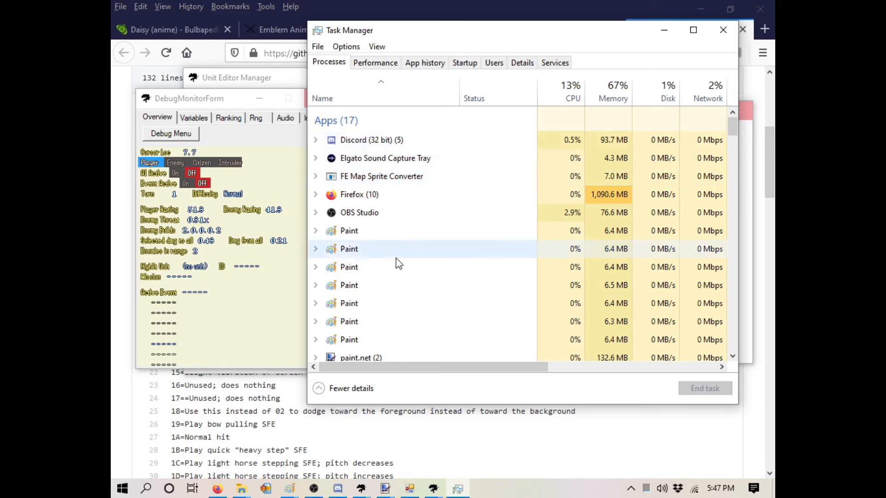
# End the unresponsive The_Wind_Cometh process in Task Manager and close Task Manager.
pyautogui.scroll(-3, 391, 271)
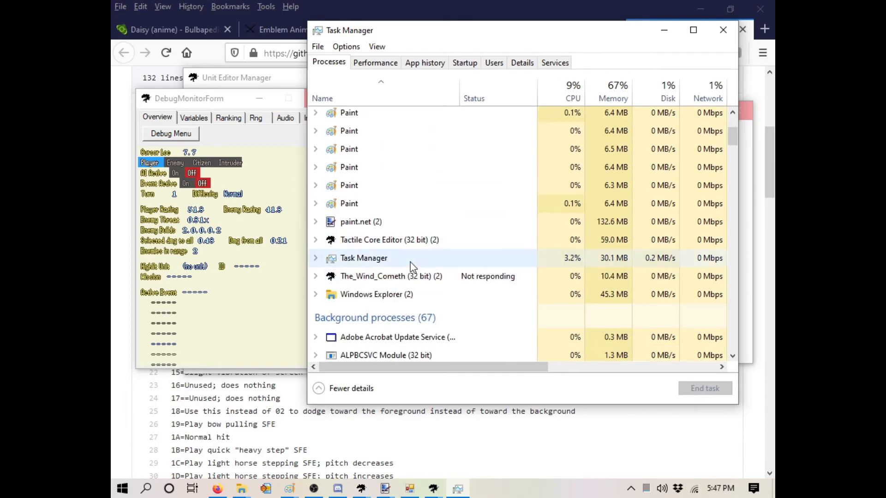
pyautogui.click(413, 276)
pyautogui.click(699, 388)
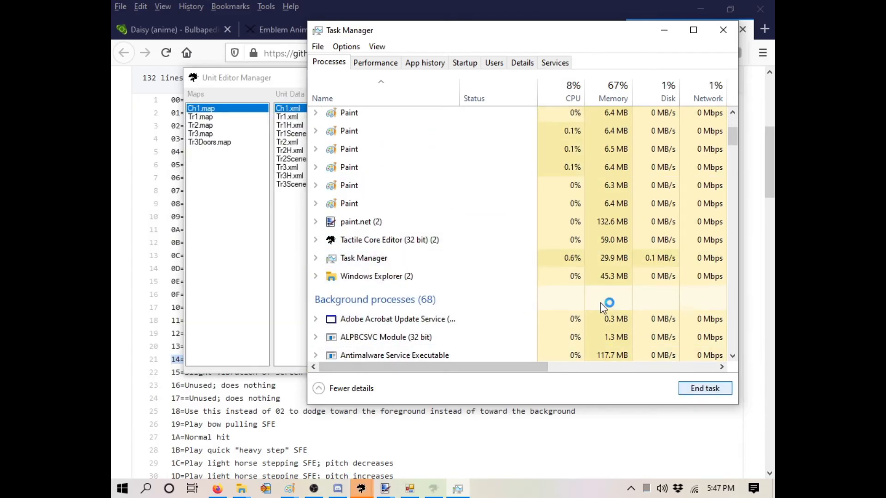
pyautogui.click(724, 30)
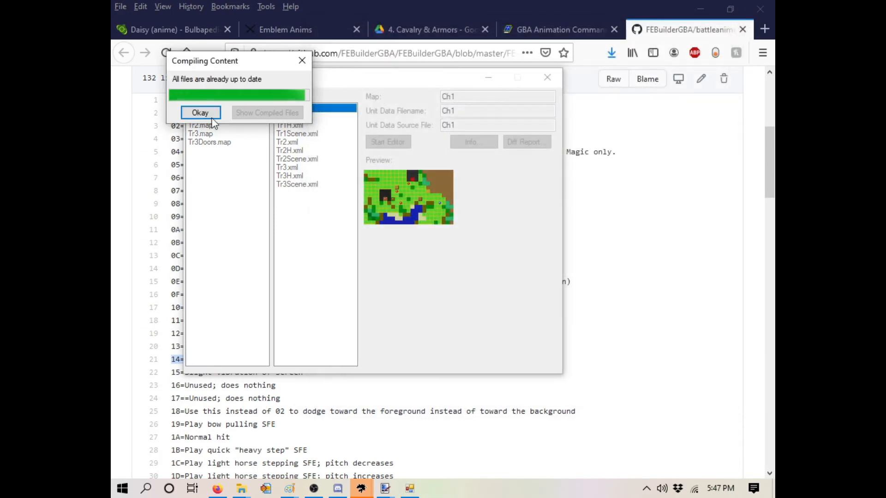
# Dismiss the content compilation dialog and close the Unit Editor Manager to return to Tactile Editor.
pyautogui.click(212, 119)
pyautogui.moveTo(361, 489)
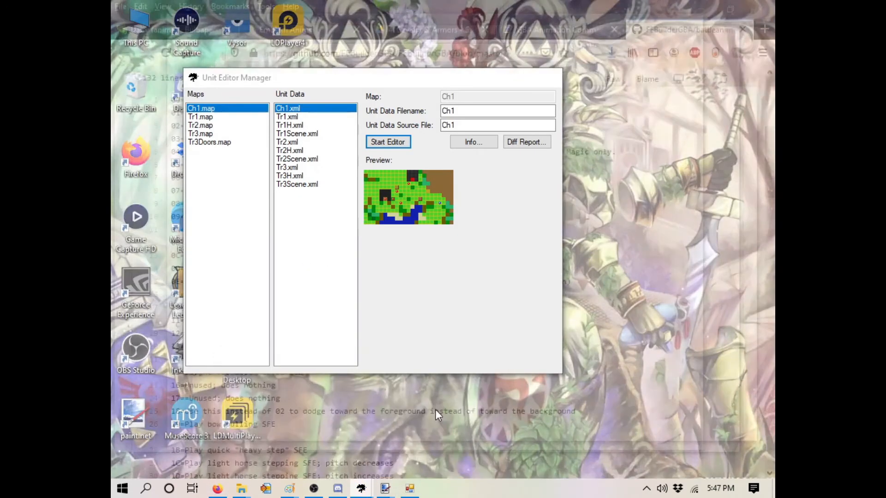
pyautogui.click(436, 409)
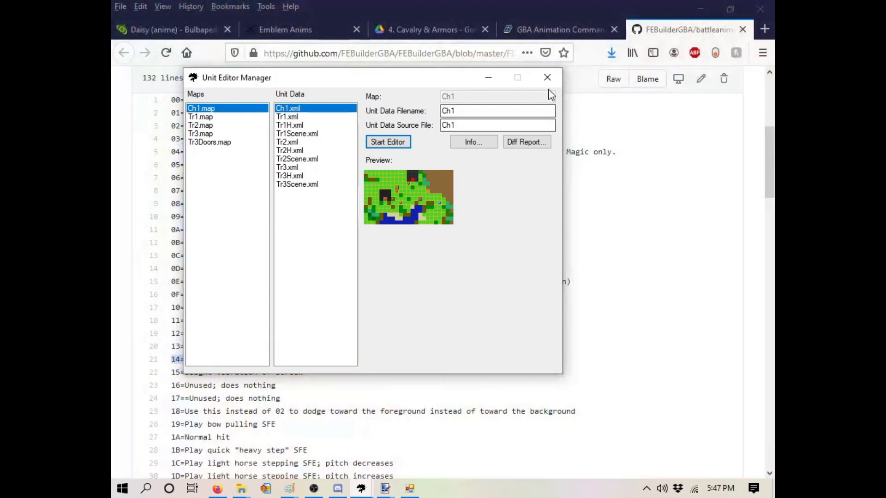
pyautogui.click(548, 78)
# Set Knight-Unarmed's default animations to Idle 1, Avoid 2, Avoid Return 3, Get Hit 1 and Get Crit 1.
pyautogui.scroll(-5, 231, 230)
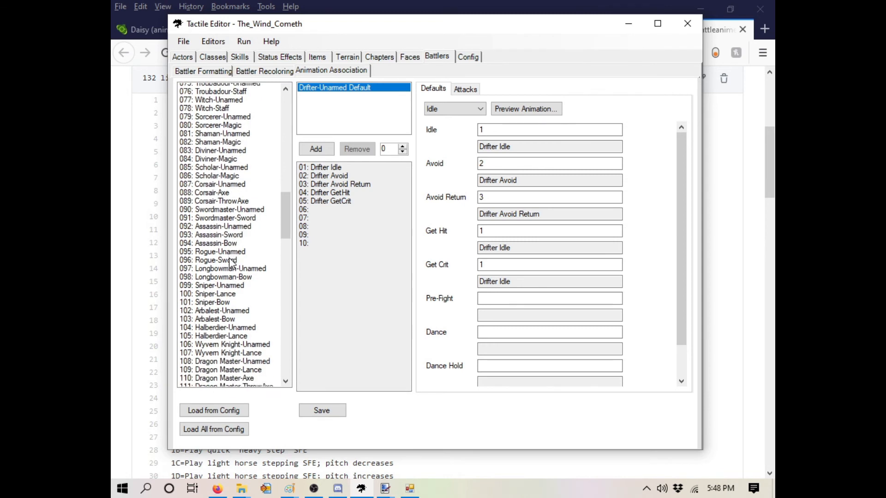
pyautogui.scroll(8, 234, 239)
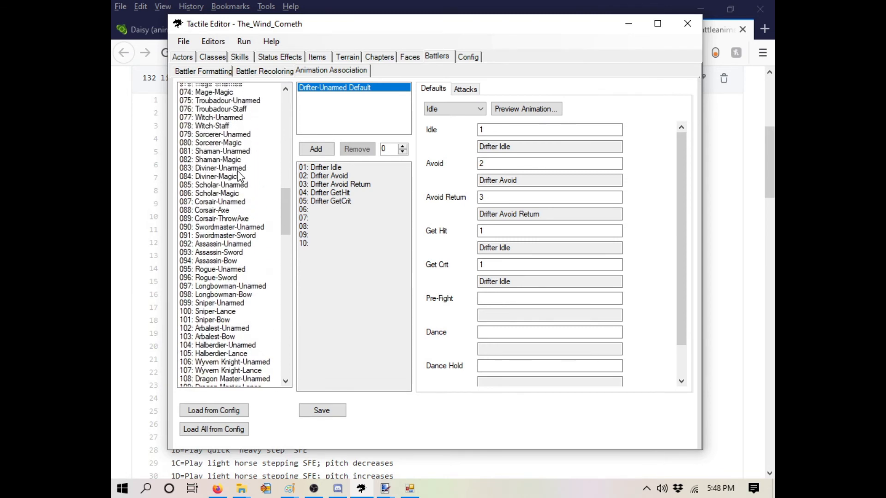
pyautogui.scroll(1, 239, 177)
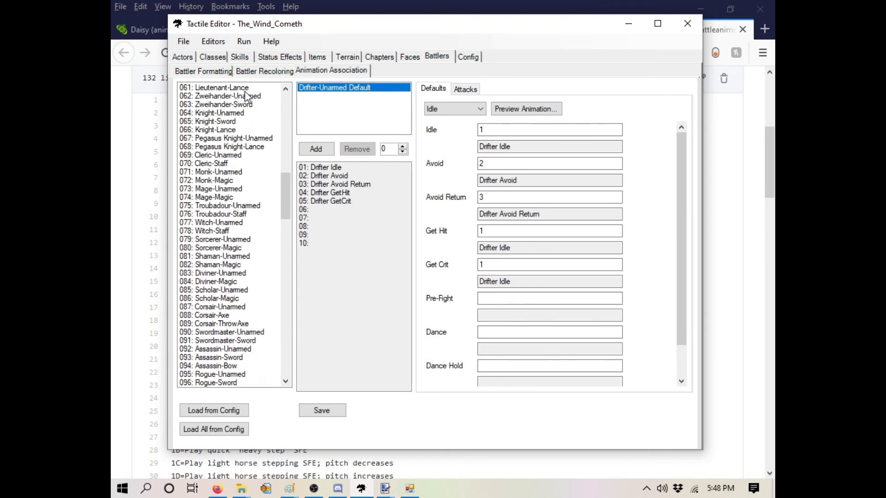
pyautogui.click(236, 114)
pyautogui.click(562, 128)
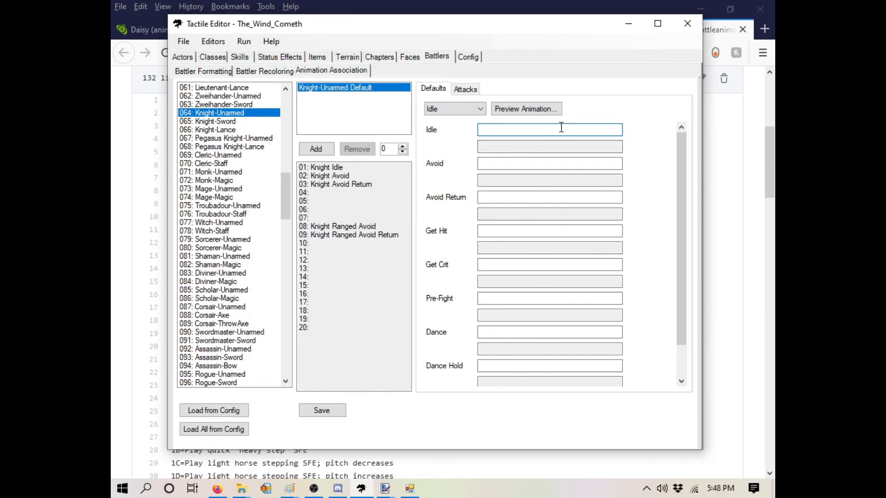
pyautogui.write('1')
pyautogui.press('Tab')
pyautogui.write('2')
pyautogui.press('Tab')
pyautogui.write('3')
pyautogui.press('Tab')
pyautogui.write('1\t1')
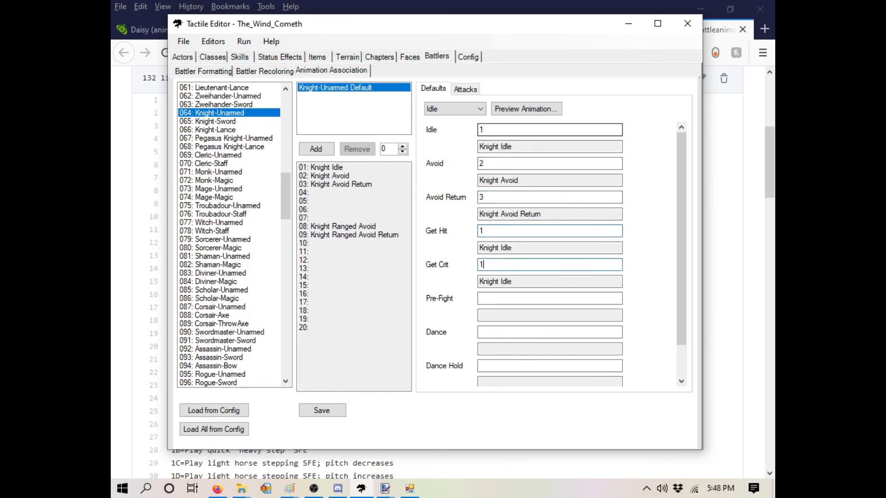
# Set Knight-Sword's default animations, with Idle 1 and Avoid 2.
pyautogui.click(466, 90)
pyautogui.click(235, 121)
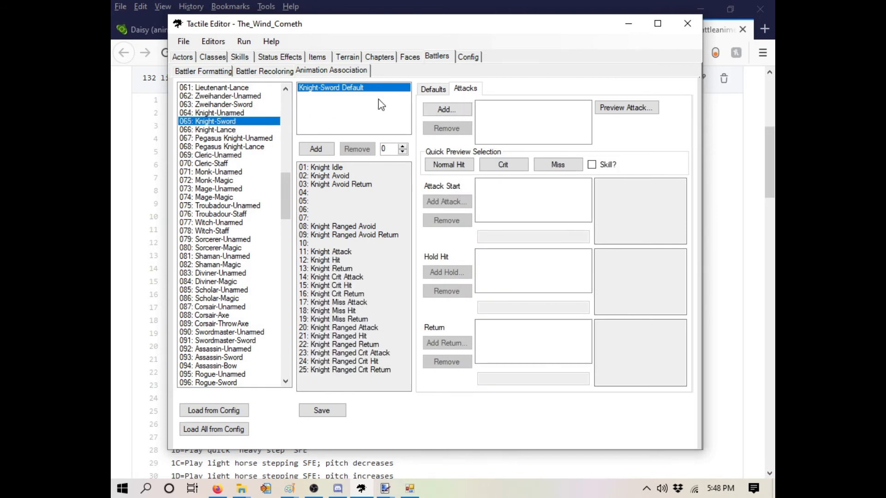
pyautogui.click(433, 89)
pyautogui.click(496, 129)
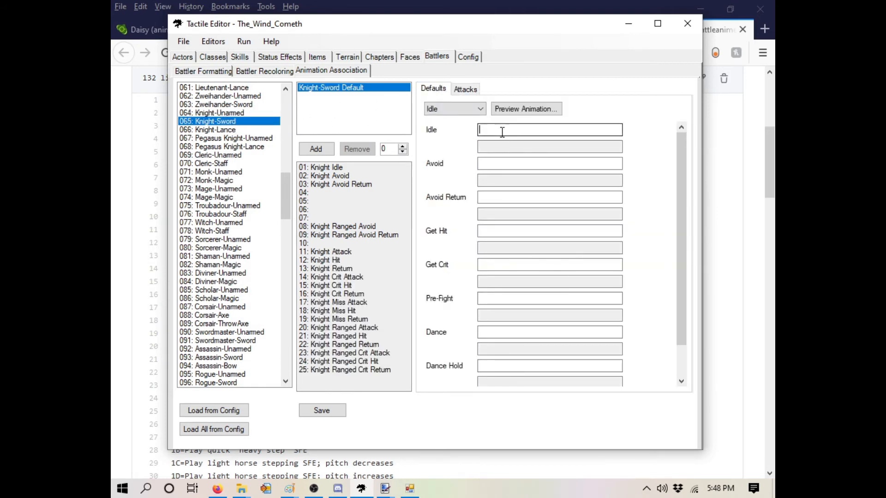
pyautogui.write('1')
pyautogui.press('Tab')
pyautogui.write('2')
# Add a Normal Attack set to Knight-Sword with attack starts 11 and crit 14, hold hits 12 and crit 15, and return 13.
pyautogui.click(466, 89)
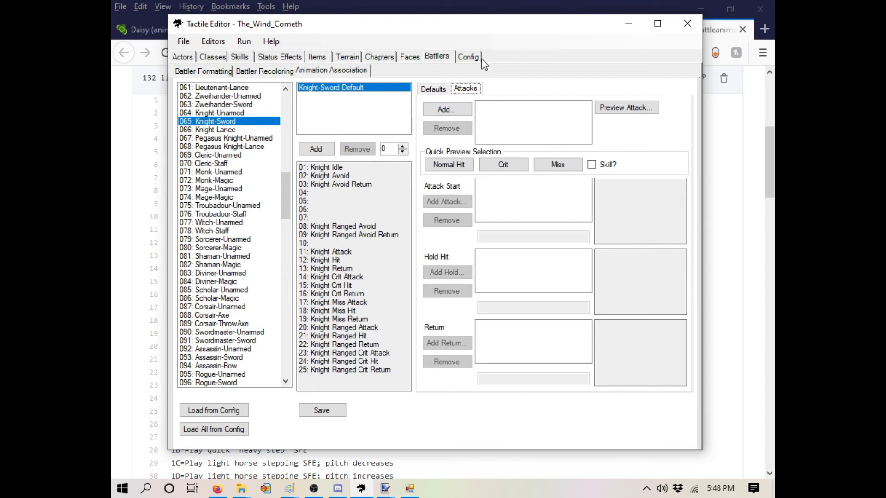
pyautogui.click(459, 110)
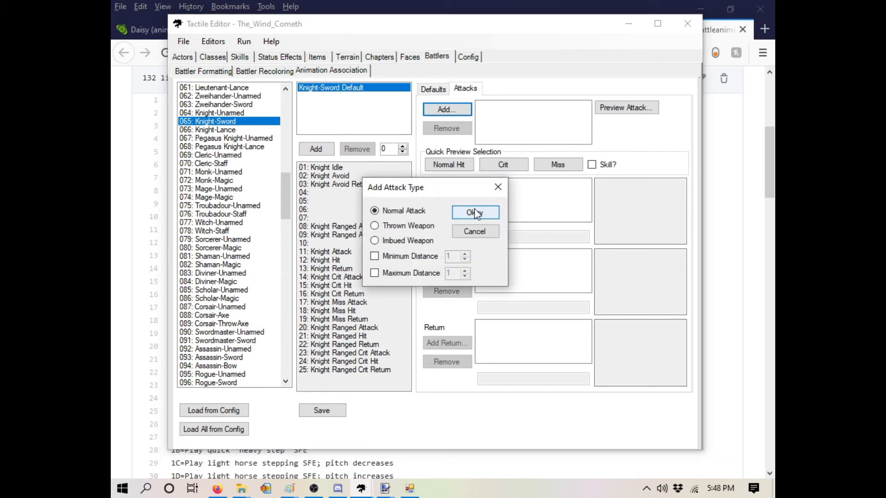
pyautogui.click(475, 214)
pyautogui.click(454, 206)
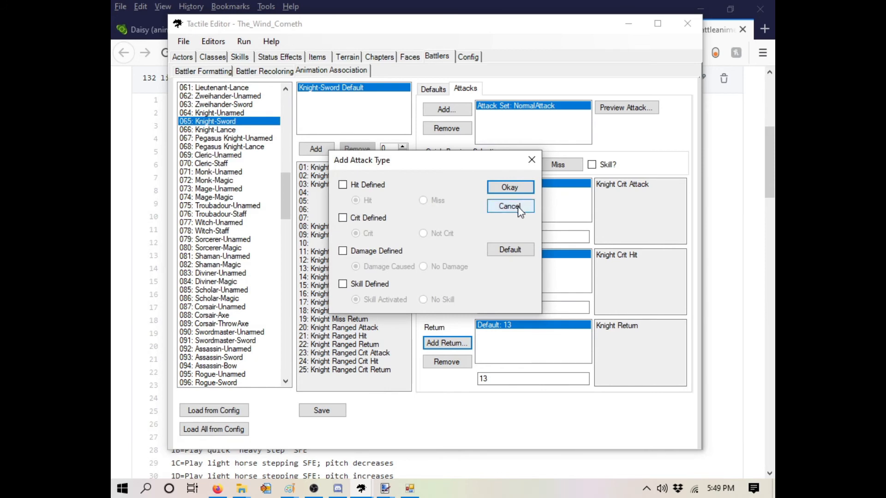
pyautogui.click(513, 206)
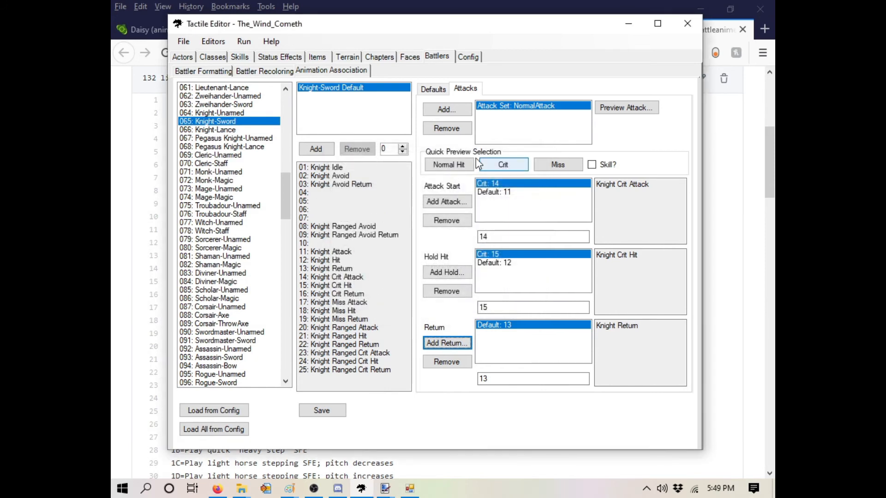
# Preview the crit and miss animations of Knight-Sword's Normal Attack set.
pyautogui.click(639, 109)
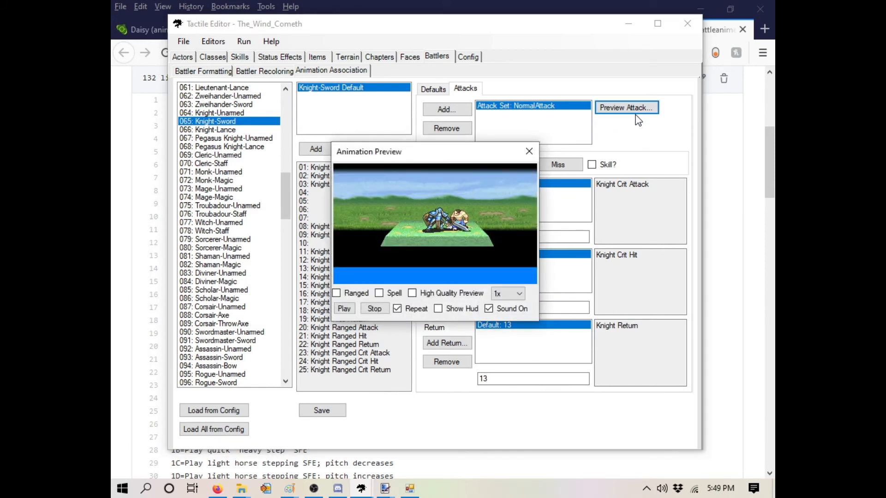
pyautogui.click(529, 152)
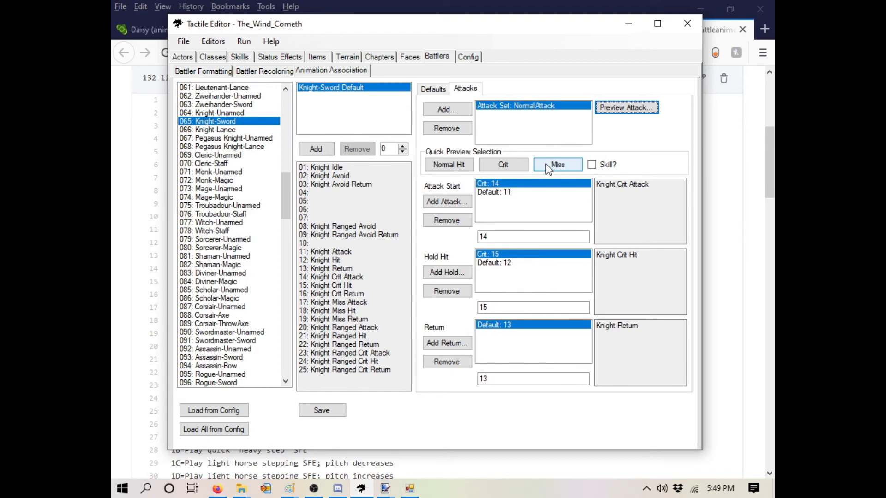
pyautogui.click(549, 165)
pyautogui.click(618, 112)
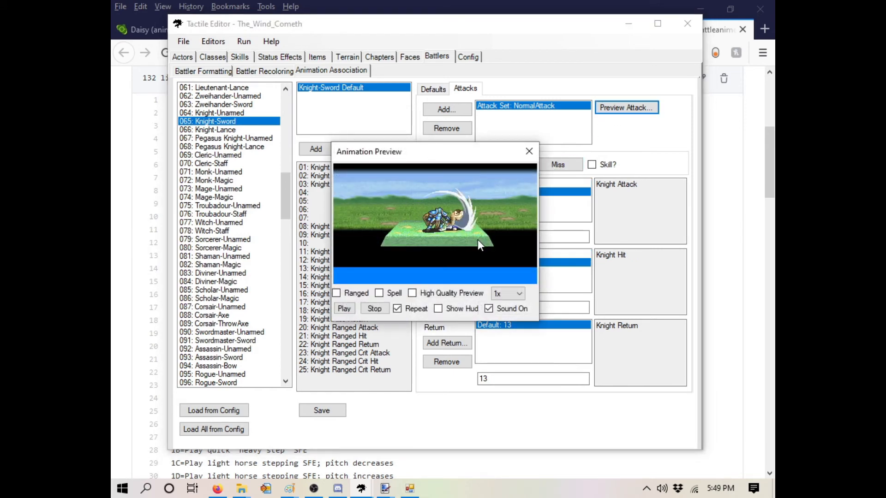
pyautogui.click(529, 151)
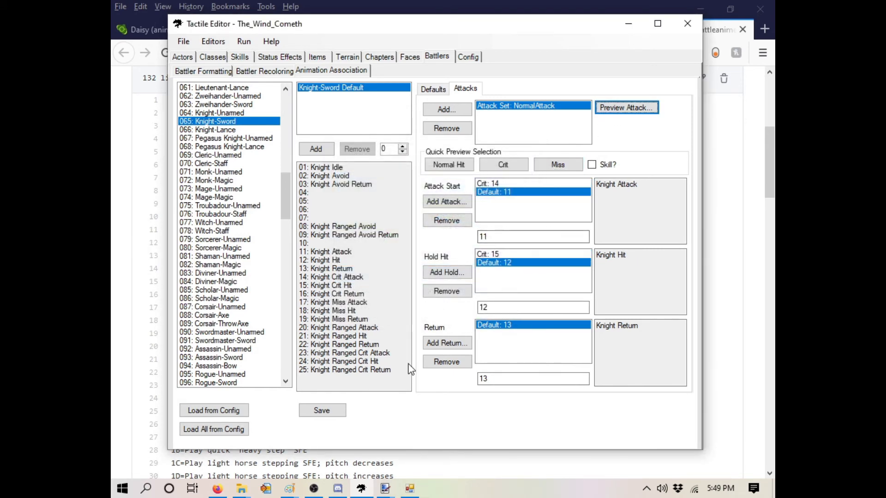
# Add an Imbued Weapon attack set with a minimum distance of 2 to Knight-Sword.
pyautogui.click(467, 109)
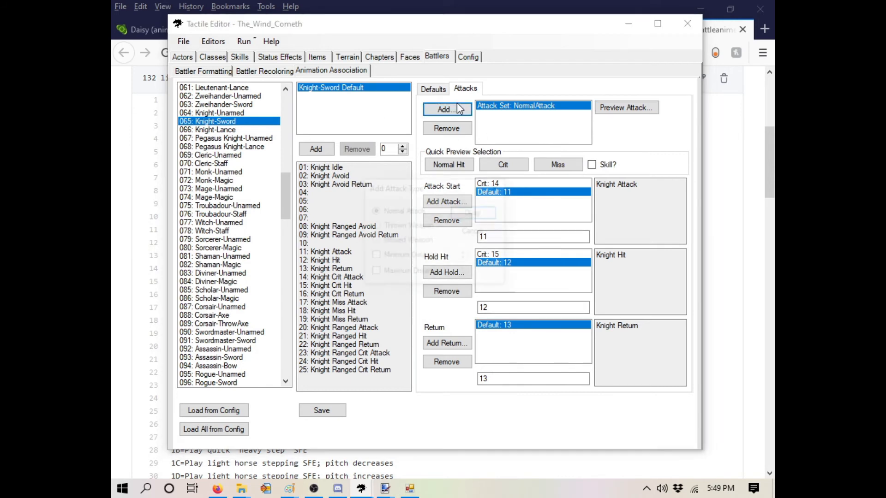
pyautogui.click(380, 239)
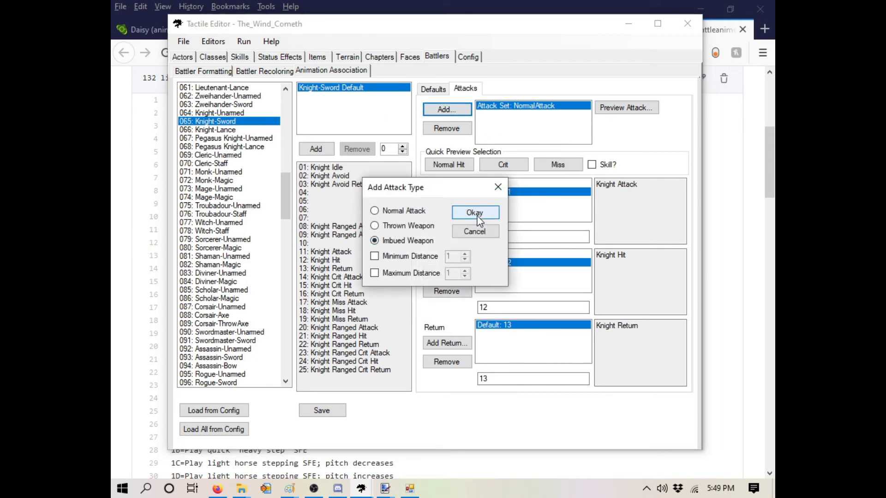
pyautogui.click(375, 256)
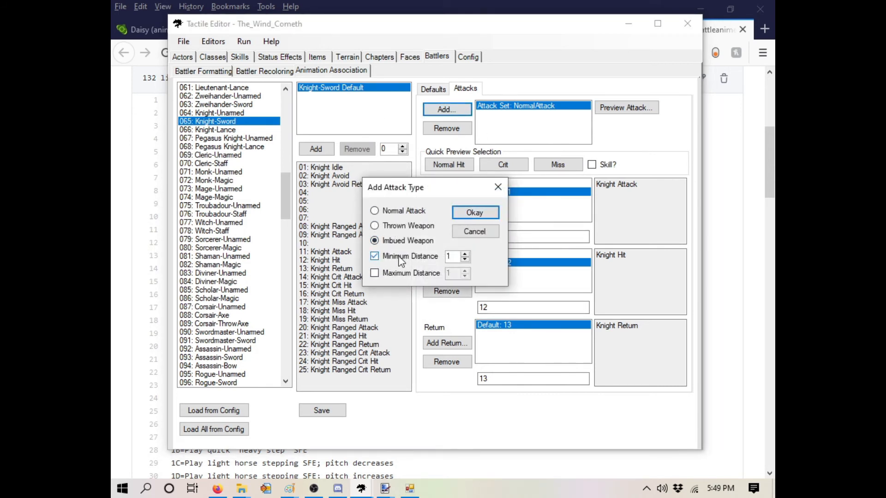
pyautogui.click(464, 253)
pyautogui.click(474, 213)
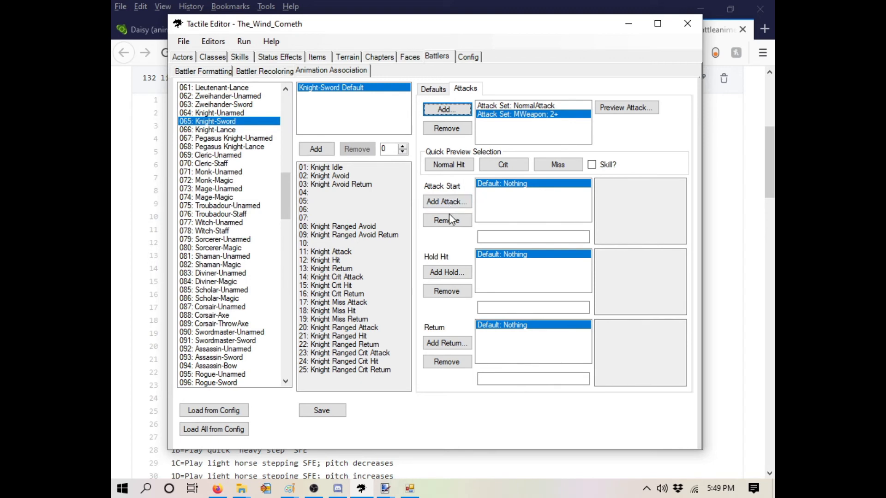
# Set the Imbued Weapon set's default animations to attack start 20, hold hit 21 and return 22.
pyautogui.click(456, 203)
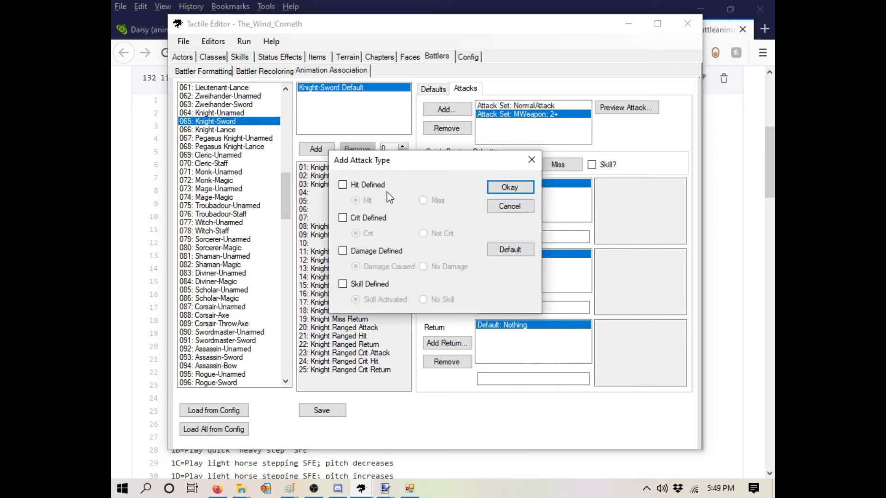
pyautogui.click(524, 208)
pyautogui.click(518, 236)
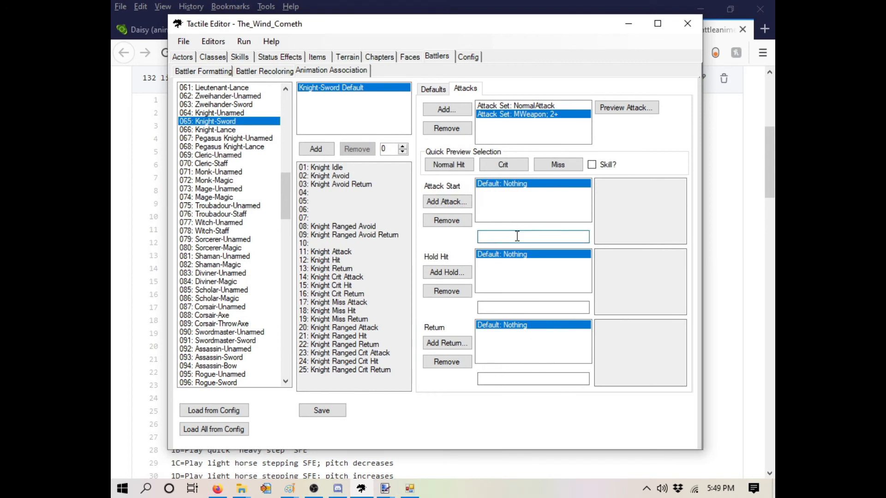
pyautogui.write('5')
pyautogui.press('BackSpace')
pyautogui.write('20')
pyautogui.click(556, 307)
pyautogui.write('21')
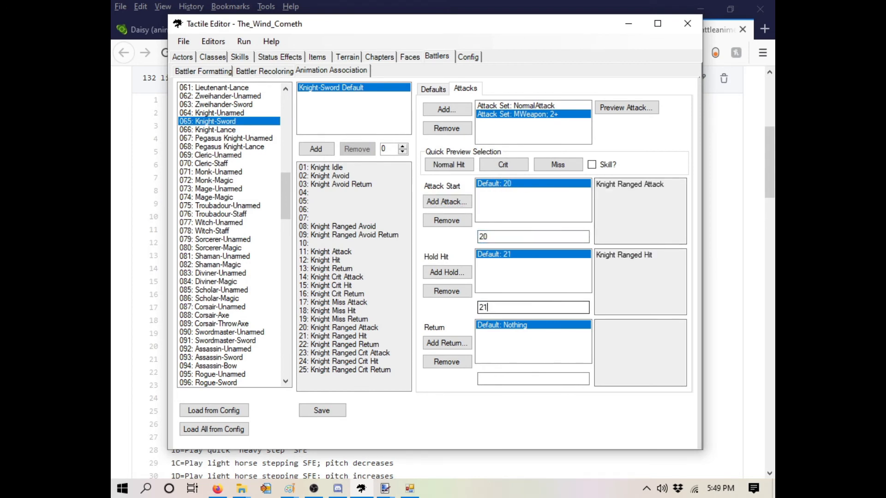
pyautogui.click(535, 379)
pyautogui.write('22')
# Add a crit attack start with animation 23 to Knight-Sword's Imbued Weapon set and preview the attack.
pyautogui.click(447, 202)
pyautogui.click(517, 236)
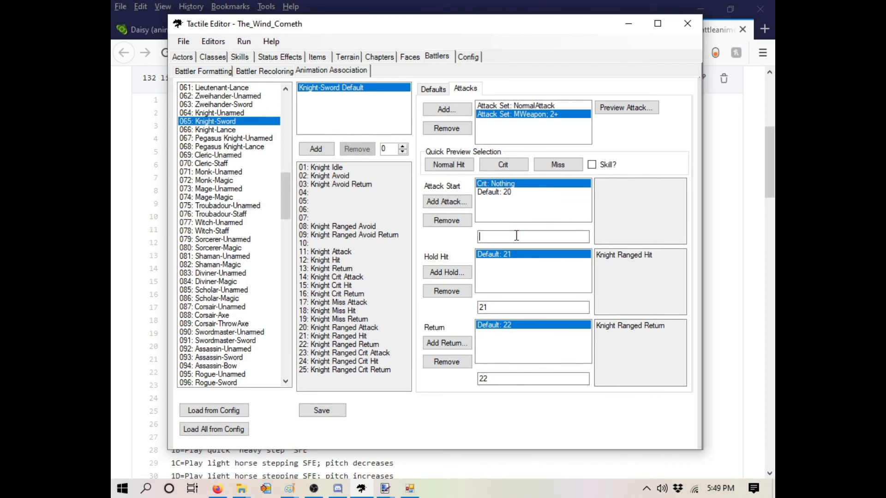
pyautogui.write('23')
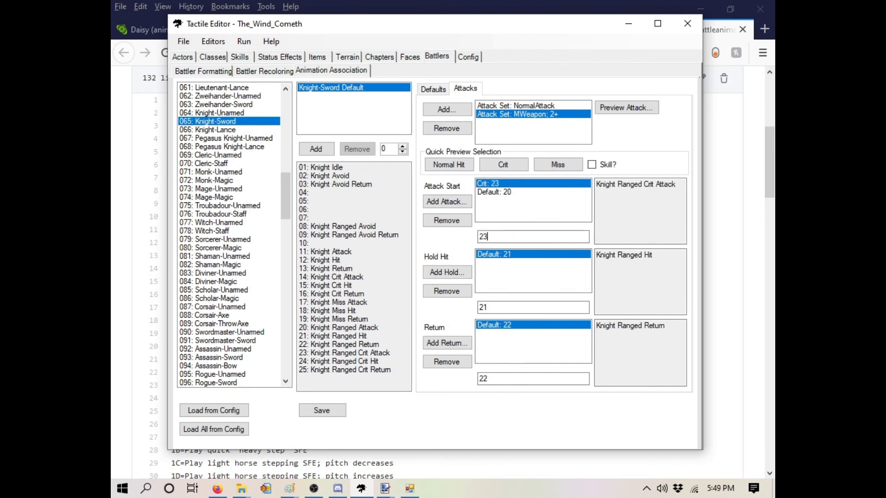
pyautogui.click(630, 110)
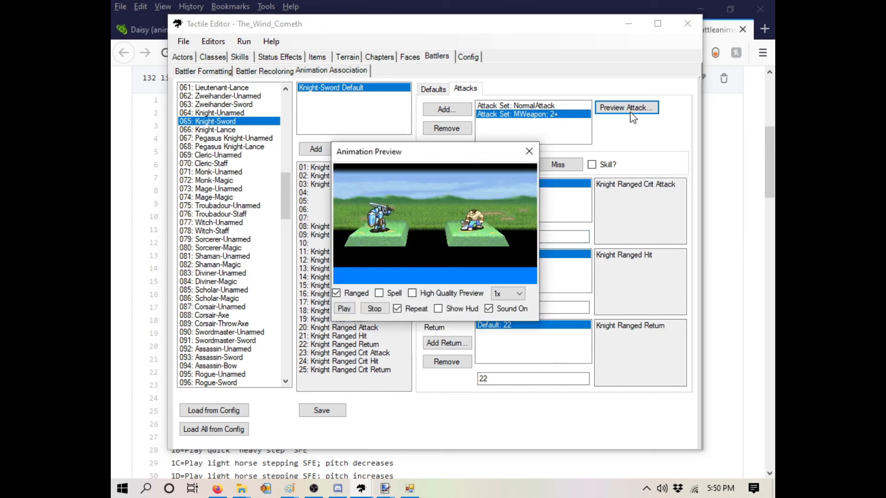
pyautogui.click(529, 151)
# Add a crit hold hit with animation 24 to Knight-Sword's Imbued Weapon set and preview the ranged crit.
pyautogui.click(515, 308)
pyautogui.click(447, 272)
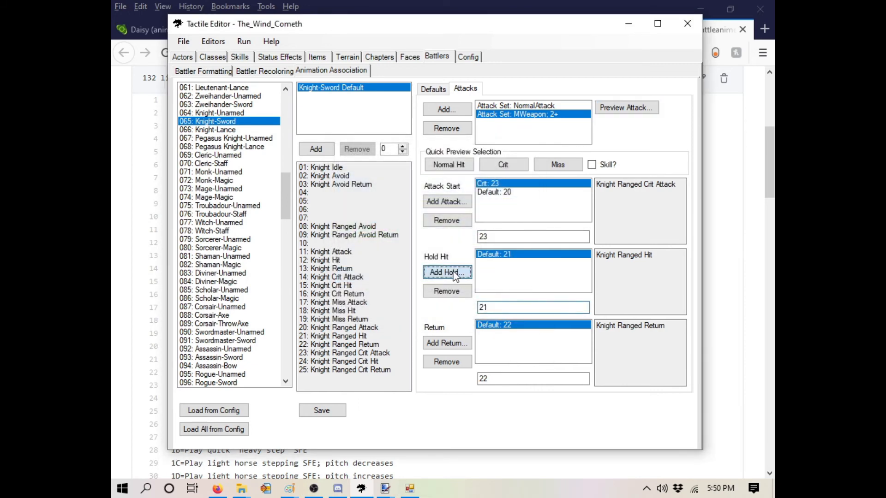
pyautogui.click(343, 219)
pyautogui.click(509, 187)
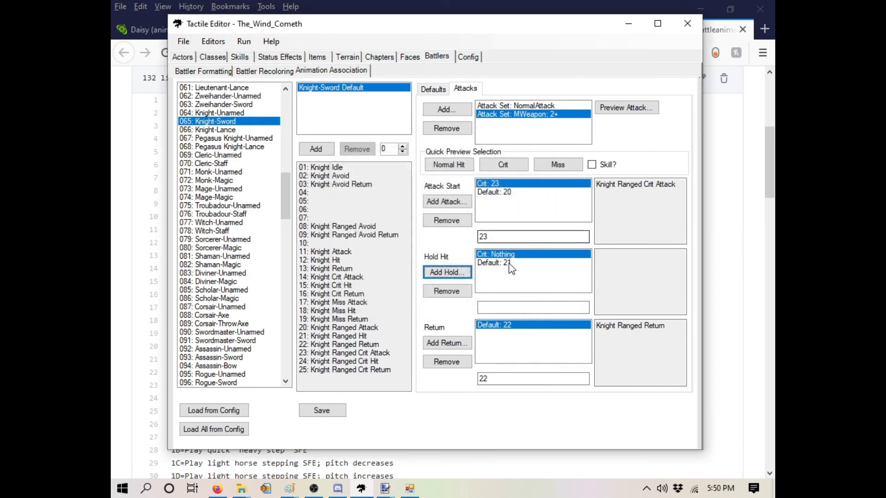
pyautogui.click(513, 307)
pyautogui.write('24')
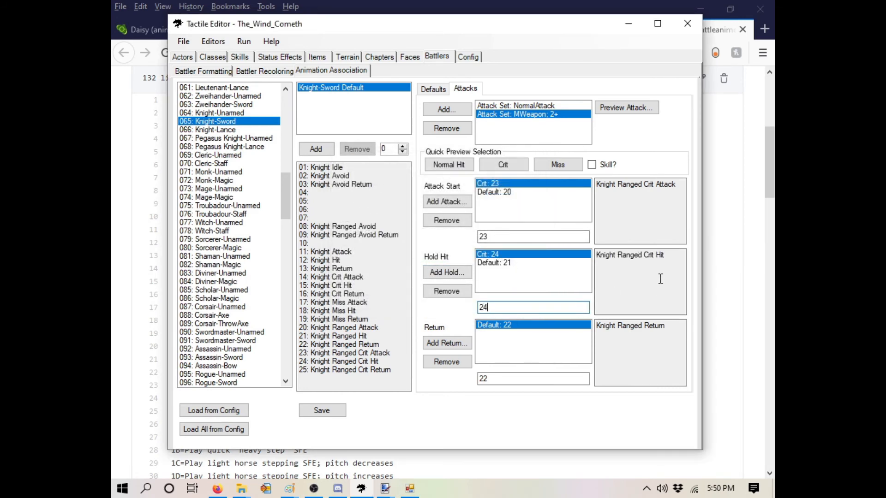
pyautogui.click(626, 107)
pyautogui.click(529, 151)
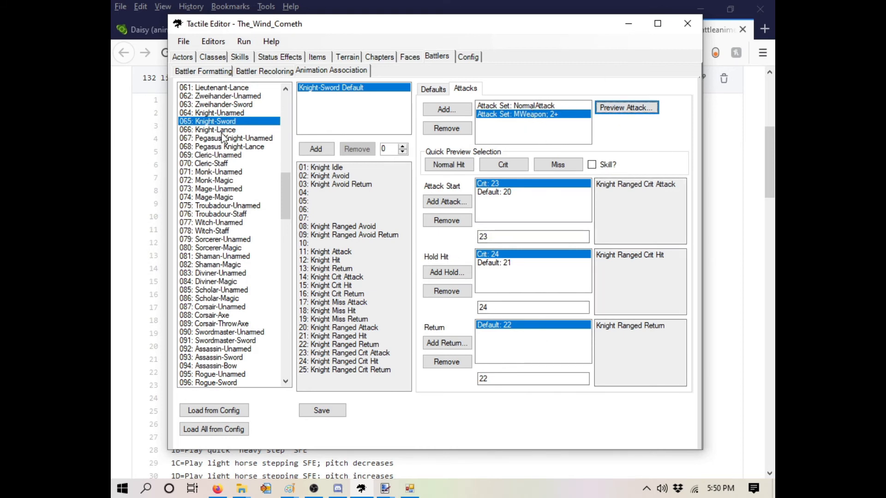
# Add a Normal Attack set to Knight-Lance with attack starts 11 and crit 14, hold hits 12 and crit 15, and return 13.
pyautogui.click(249, 131)
pyautogui.click(447, 109)
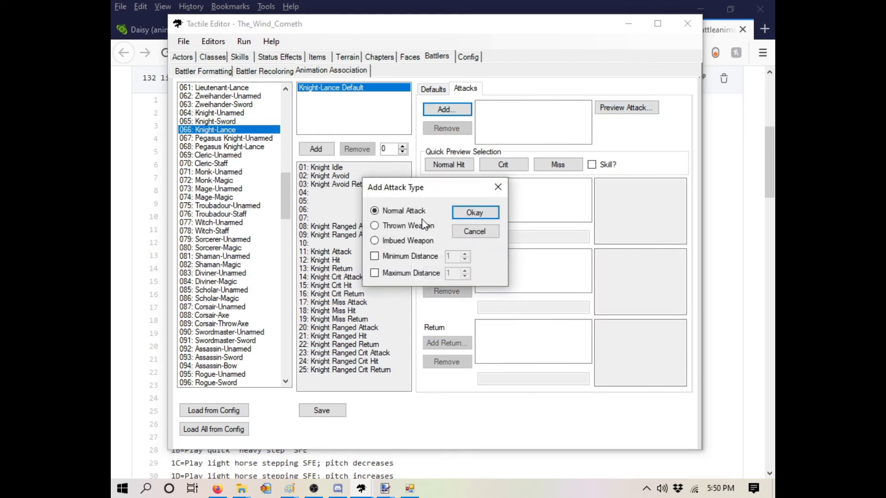
pyautogui.click(473, 213)
pyautogui.click(447, 203)
pyautogui.click(369, 186)
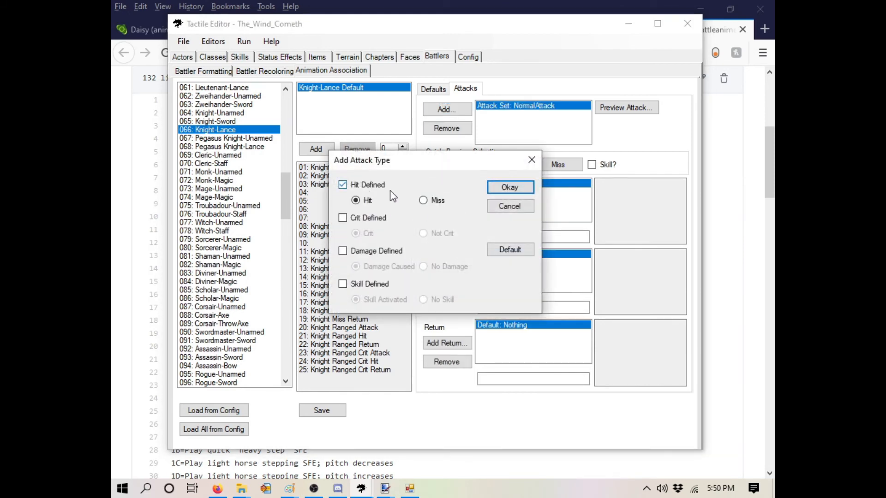
pyautogui.click(354, 190)
pyautogui.click(353, 219)
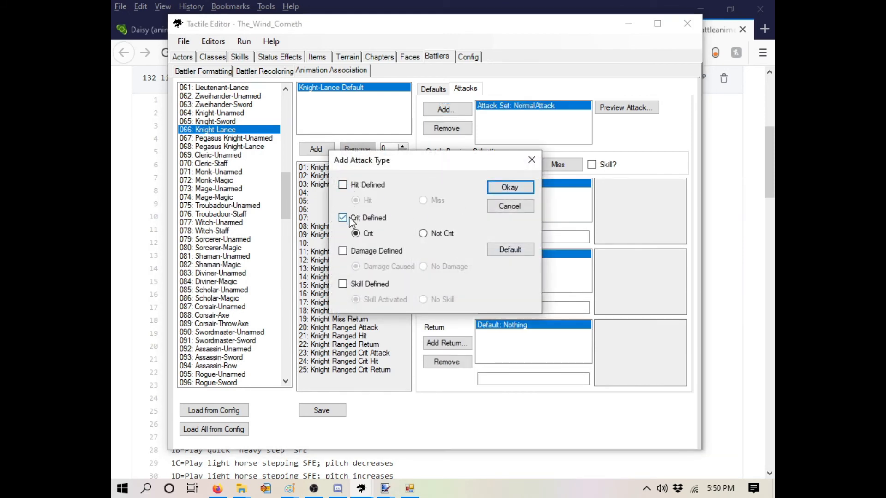
pyautogui.click(510, 188)
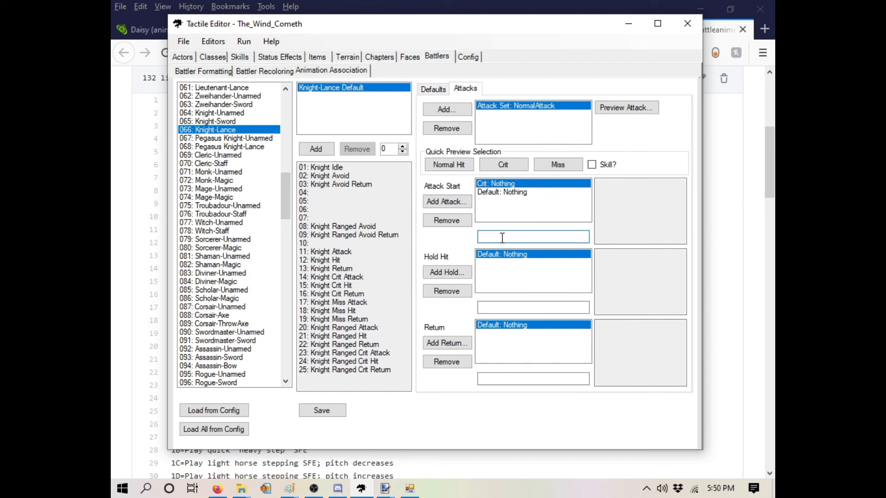
pyautogui.write('14')
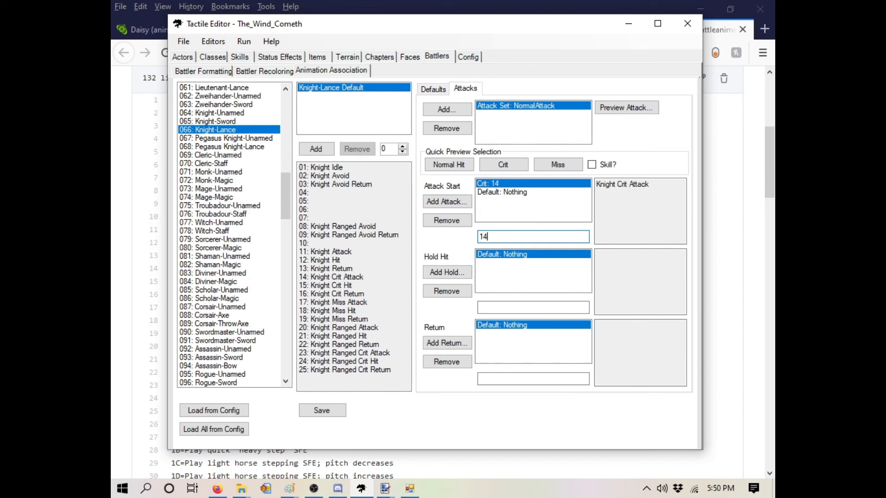
pyautogui.click(501, 192)
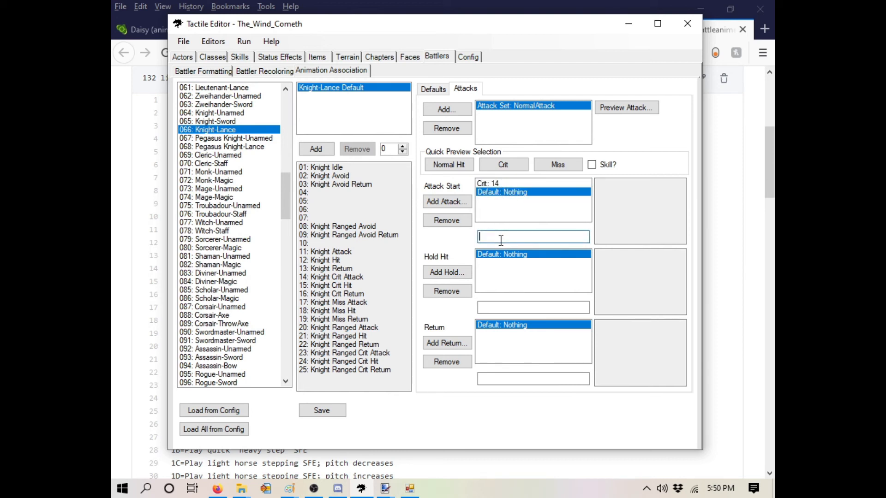
# Preview the attack animations of Knight-Lance's Normal Attack set.
pyautogui.click(491, 165)
pyautogui.click(607, 110)
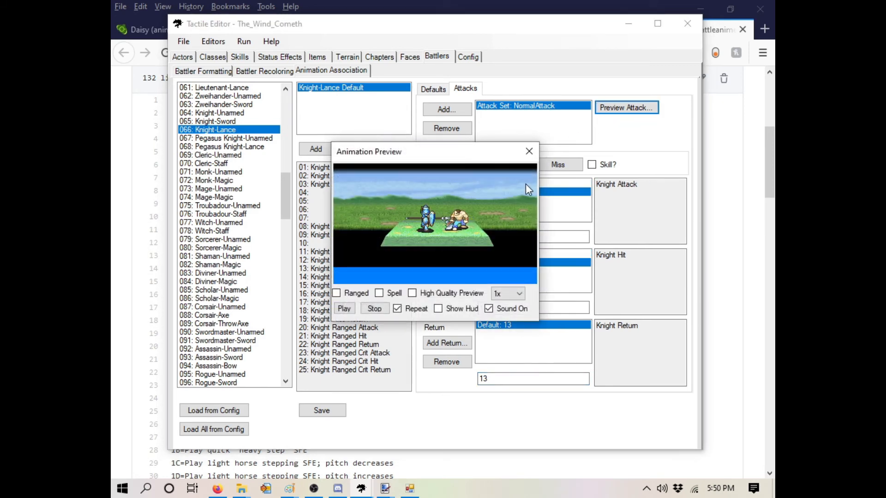
pyautogui.click(529, 152)
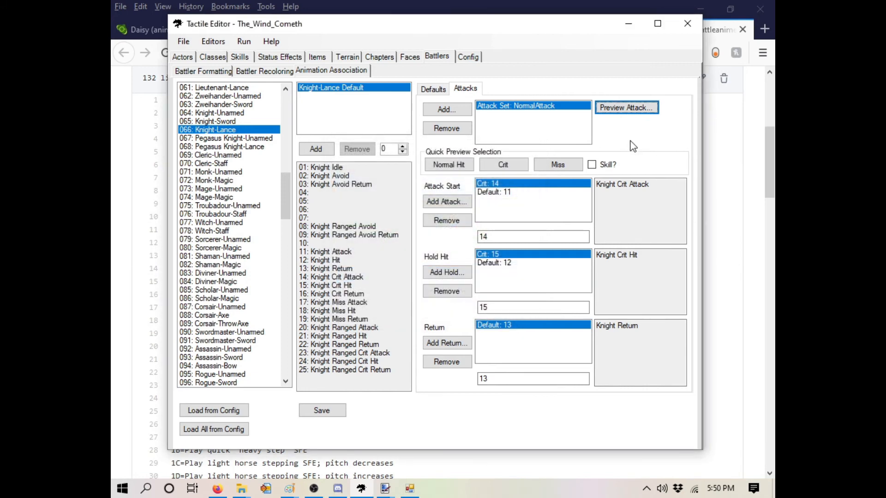
# Add a Thrown Weapon attack set to Knight-Lance and give it a minimum distance of 2.
pyautogui.click(447, 109)
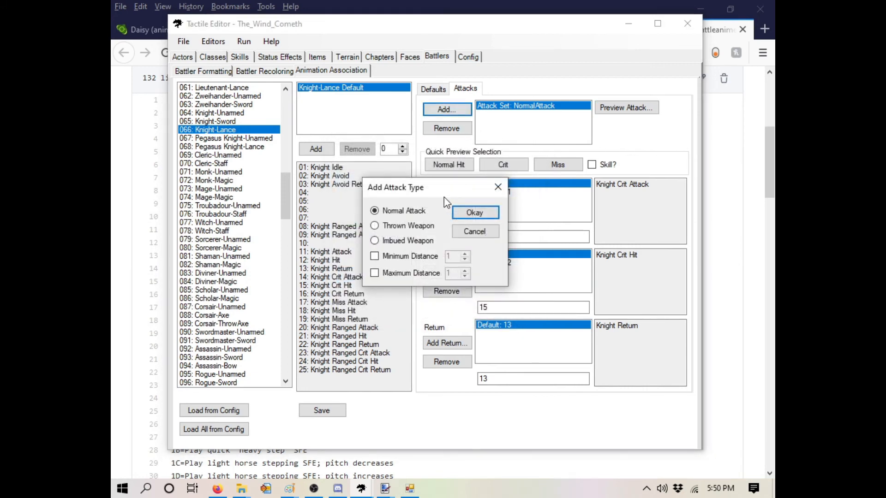
pyautogui.click(401, 227)
pyautogui.click(471, 213)
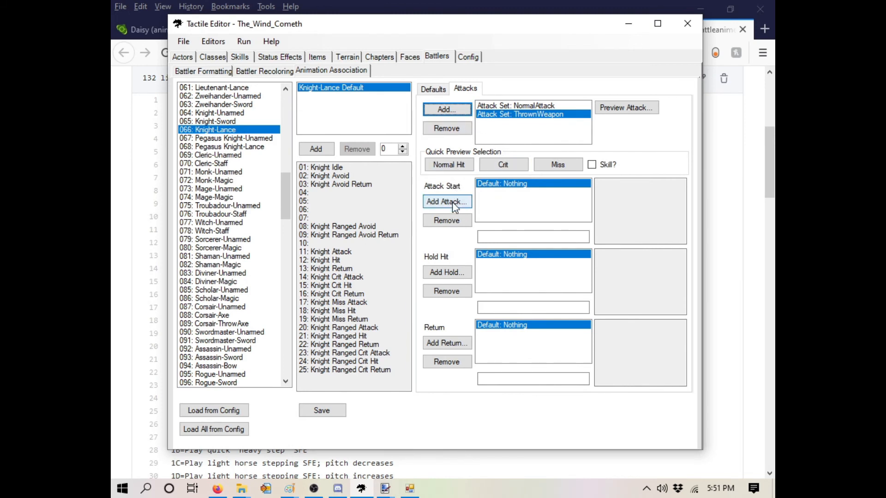
pyautogui.rightClick(502, 120)
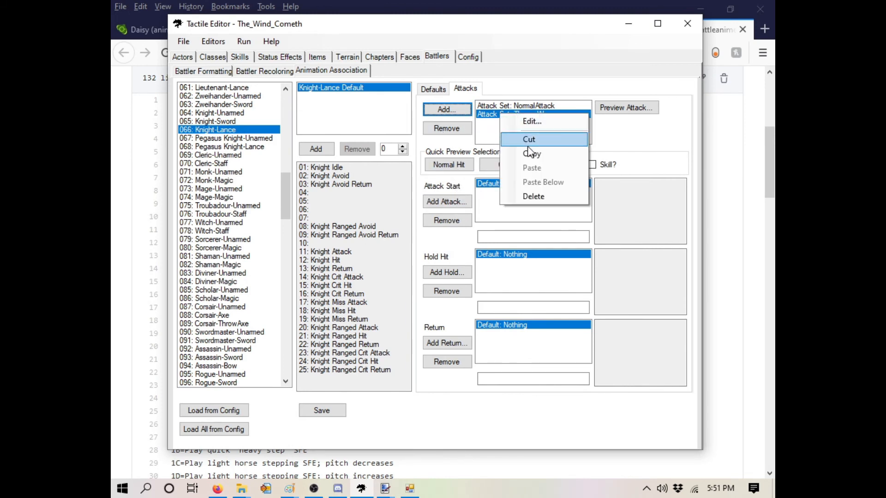
pyautogui.click(516, 122)
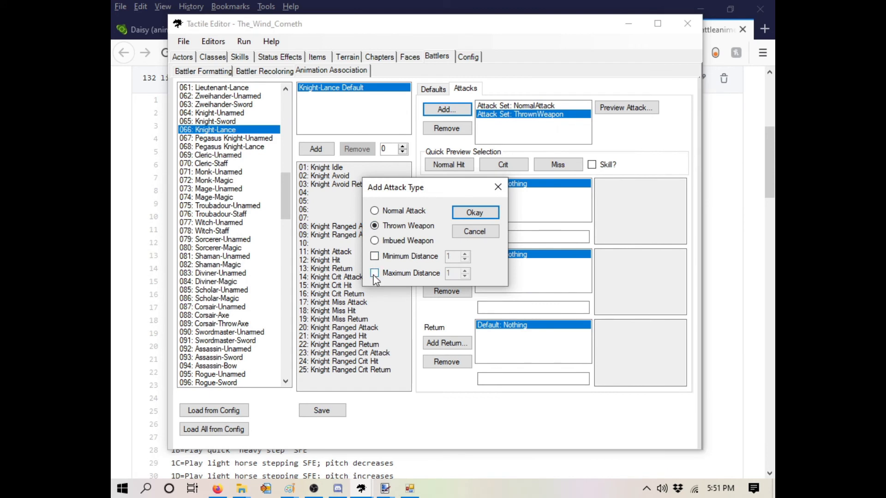
pyautogui.click(375, 256)
pyautogui.click(464, 254)
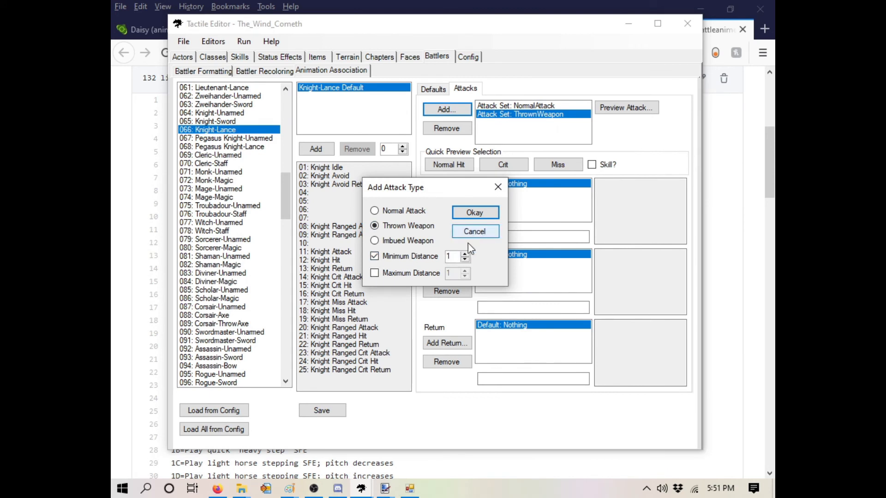
pyautogui.click(475, 215)
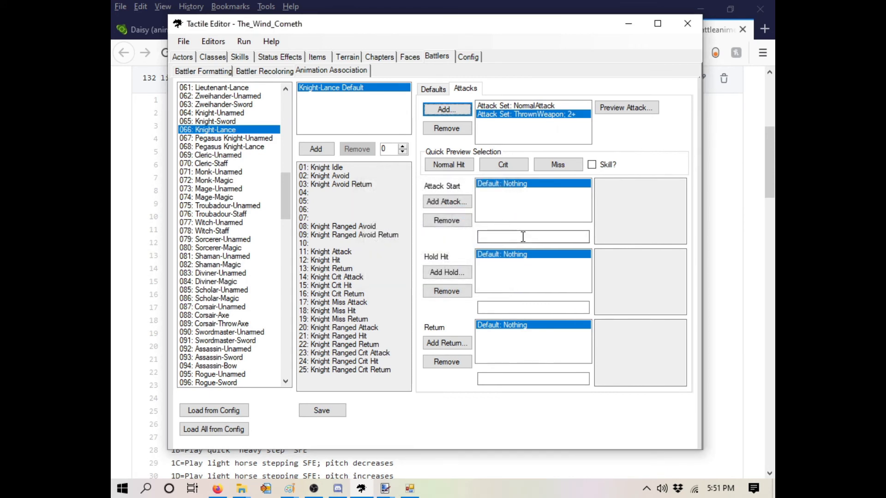
# Set the Thrown Weapon set's attack starts to 23 for crit and 20 for default.
pyautogui.click(512, 237)
pyautogui.click(447, 202)
pyautogui.write('22')
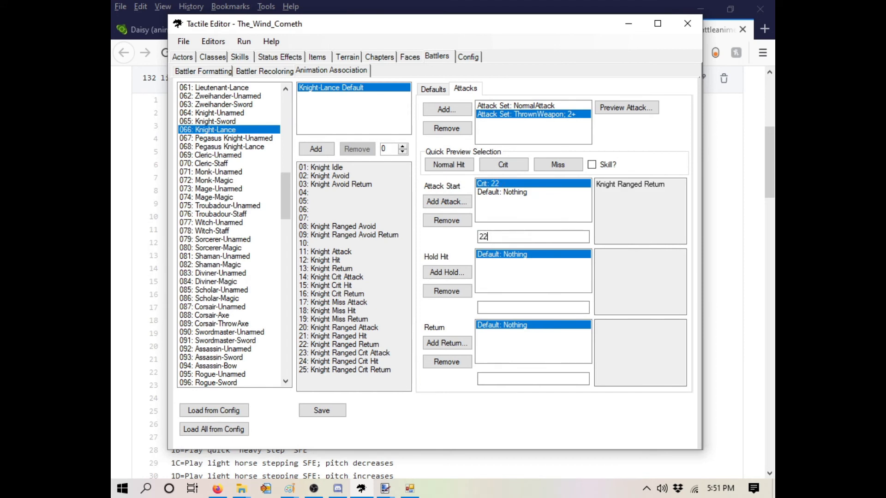
pyautogui.press('BackSpace')
pyautogui.write('3')
pyautogui.press('Return')
pyautogui.write('20')
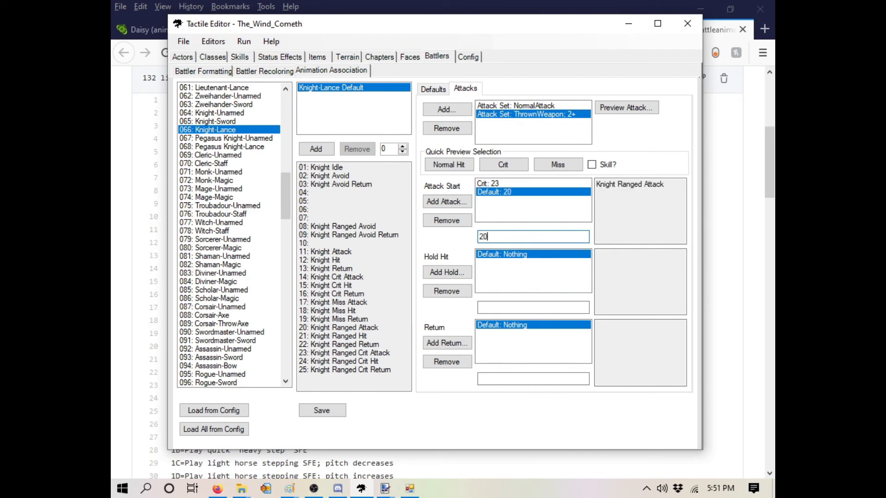
# Add a crit hold hit to the Thrown Weapon set, setting crit to 24 and default to 21.
pyautogui.click(447, 272)
pyautogui.click(348, 217)
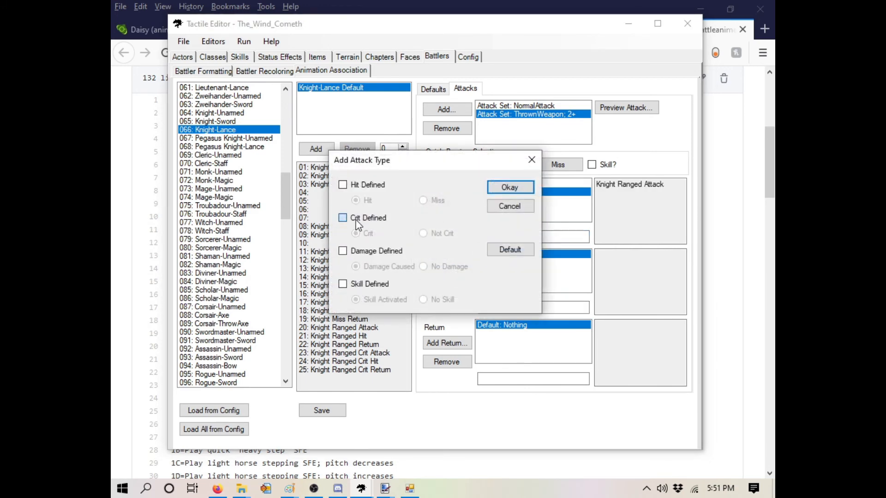
pyautogui.click(505, 184)
pyautogui.click(520, 307)
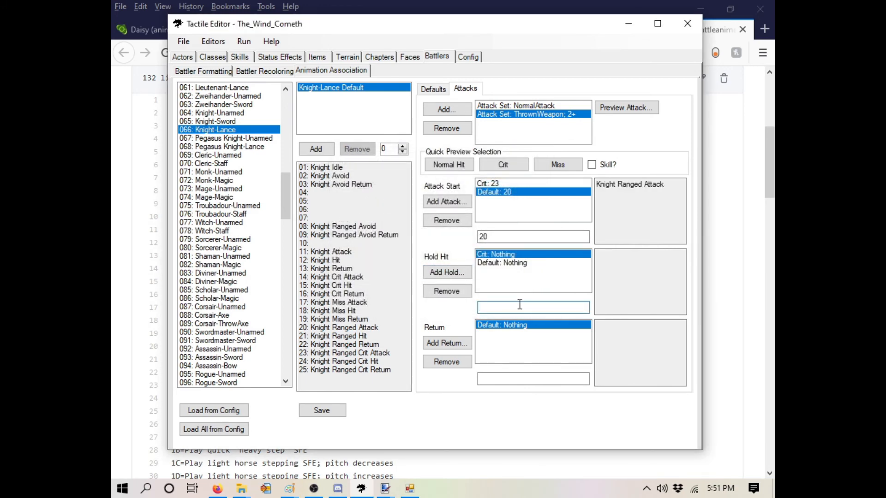
pyautogui.write('24')
pyautogui.click(502, 263)
pyautogui.click(533, 307)
pyautogui.write('21')
# Set the Thrown Weapon set's default return to 22 and preview its normal-hit animation.
pyautogui.click(533, 379)
pyautogui.write('22')
pyautogui.click(449, 165)
pyautogui.click(610, 112)
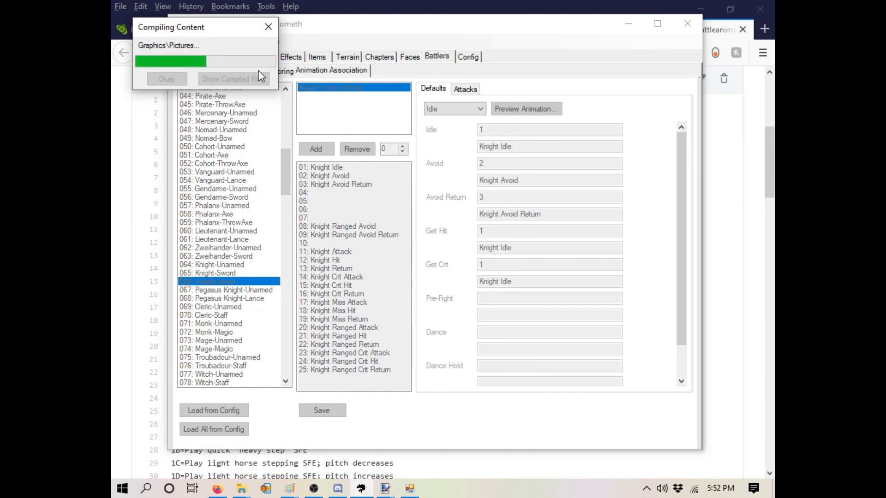
# Finish compiling the content and launch the unit editor on the Ch1 map.
pyautogui.click(160, 78)
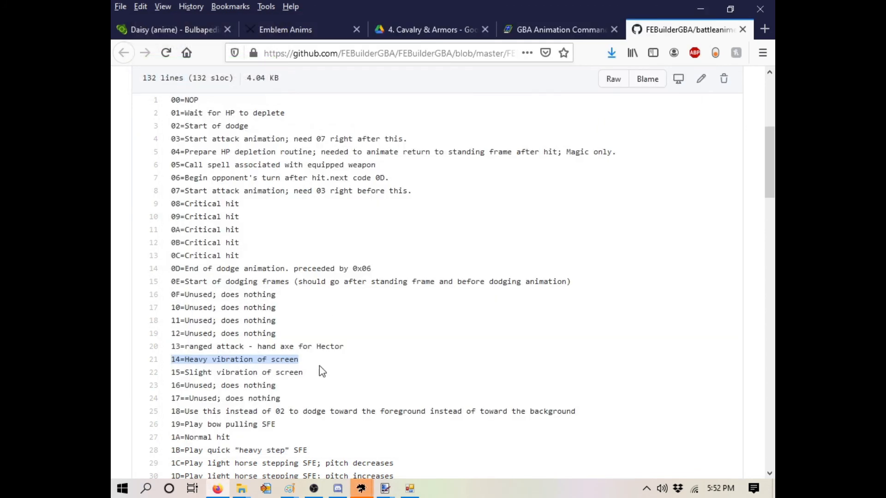
pyautogui.moveTo(362, 488)
pyautogui.click(452, 478)
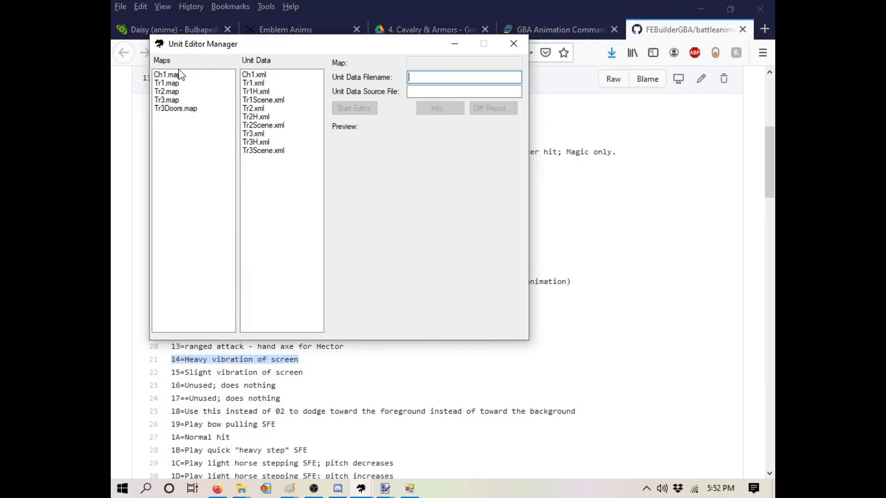
pyautogui.click(180, 75)
pyautogui.click(354, 108)
# Select Brock's unit in the running Ch1 map so he can be moved.
pyautogui.press('Up')
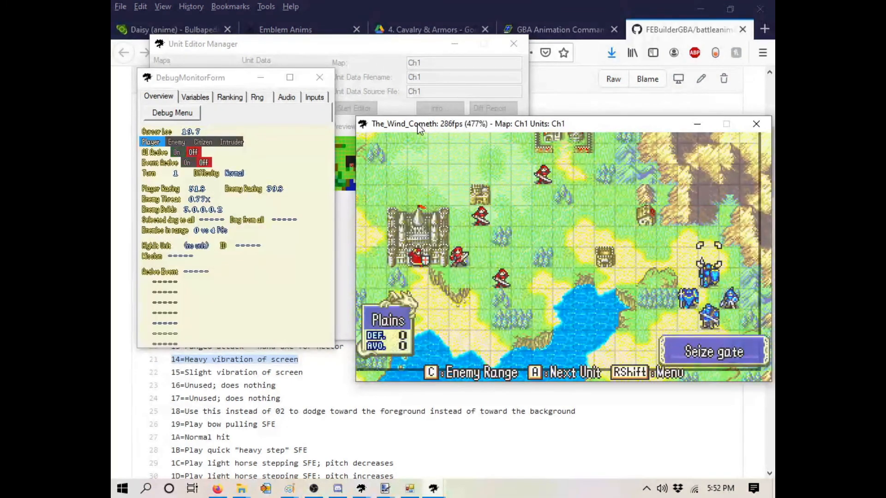
pyautogui.press('m')
pyautogui.press('Down')
pyautogui.press('Down')
pyautogui.press('Down')
pyautogui.press('Down')
pyautogui.press('Down')
pyautogui.press('Down')
pyautogui.press('Down')
pyautogui.press('x')
pyautogui.press('x')
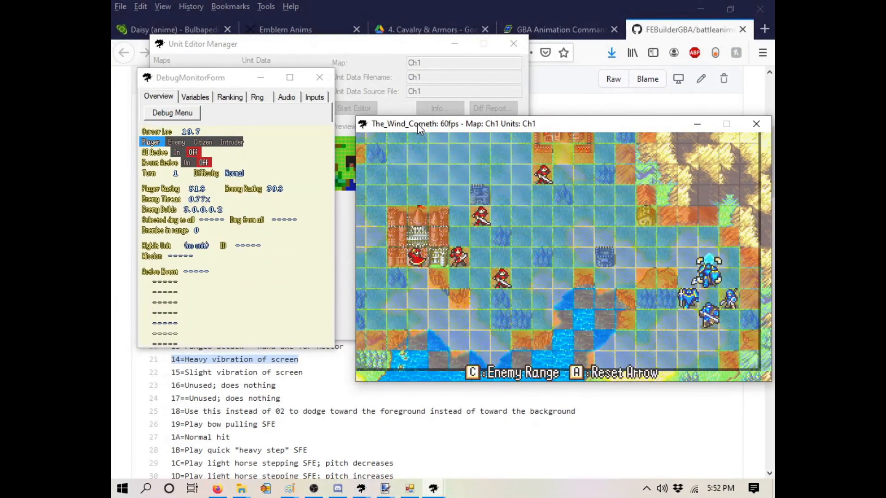
# Move Brock beside the enemy Mercenary near the castle and attack with the Iron Sword to test the Knight's battle animation.
pyautogui.press('Left')
pyautogui.press('Left')
pyautogui.press('Left')
pyautogui.press('x')
pyautogui.press('x')
pyautogui.press('x')
pyautogui.press('x')
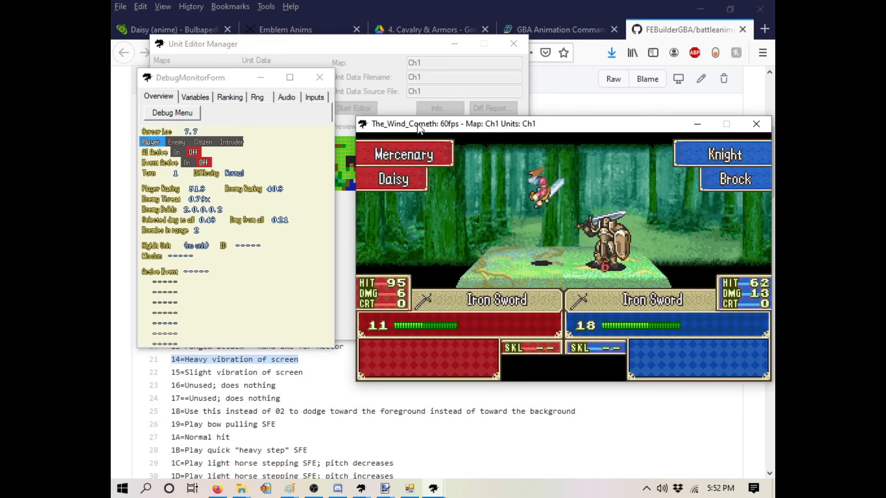
# Switch to the next blue unit and move it to the tile directly below the enemy Mercenary Brock fought.
pyautogui.press('a')
pyautogui.press('x')
pyautogui.press('Left')
pyautogui.press('Left')
pyautogui.press('Left')
pyautogui.press('Up')
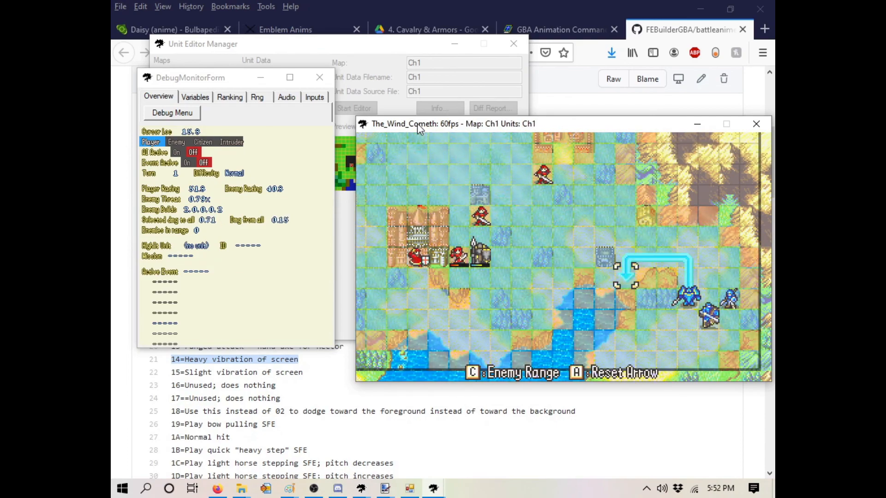
pyautogui.press('Left')
pyautogui.press('Left')
pyautogui.press('Left')
pyautogui.press('Left')
pyautogui.press('Left')
pyautogui.press('Left')
pyautogui.press('Left')
pyautogui.press('Left')
pyautogui.press('x')
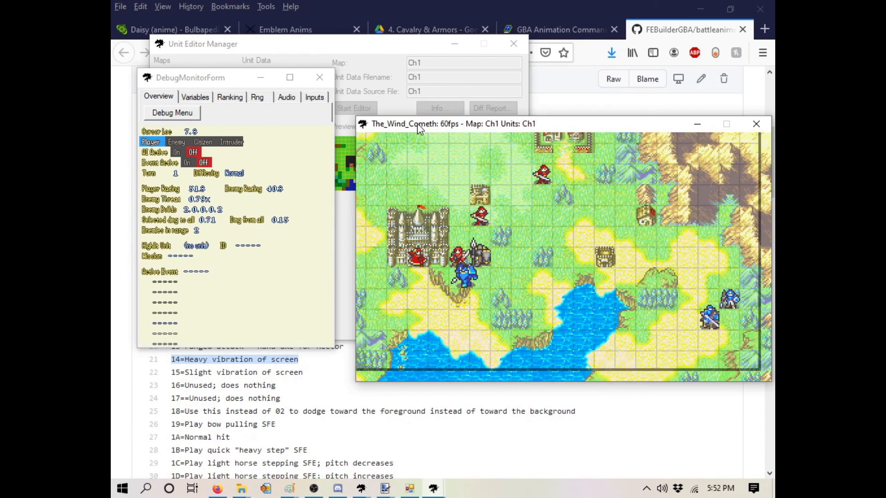
# Attack the enemy Mercenary with the unit below it.
pyautogui.press('x')
pyautogui.press('x')
pyautogui.press('x')
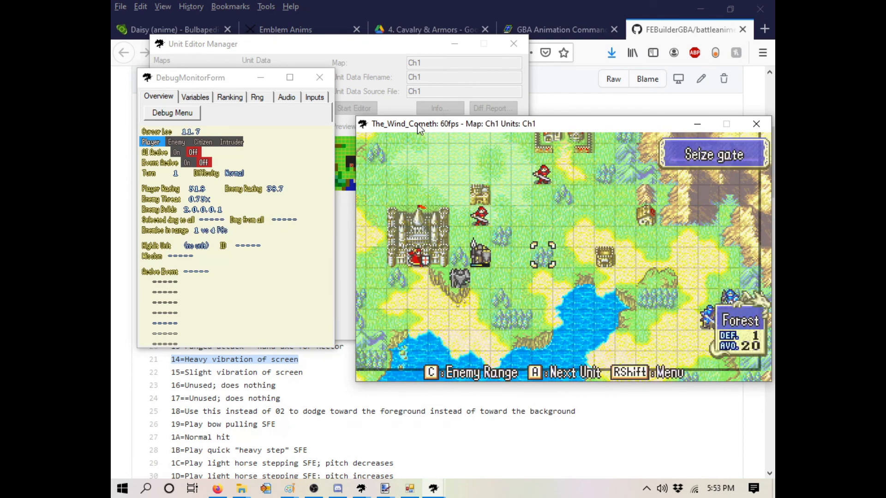
# Cycle through the player's units on the Ch1 map to Brock.
pyautogui.press('Left')
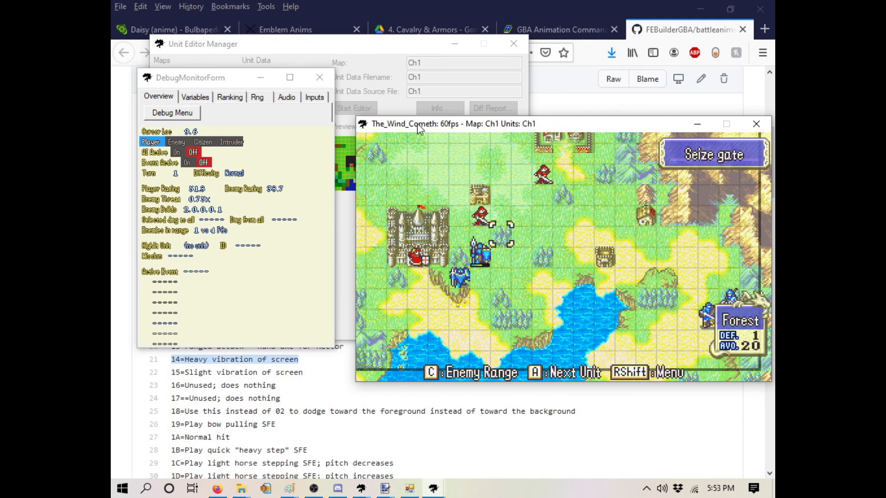
pyautogui.press('a')
pyautogui.press('a')
pyautogui.press('a')
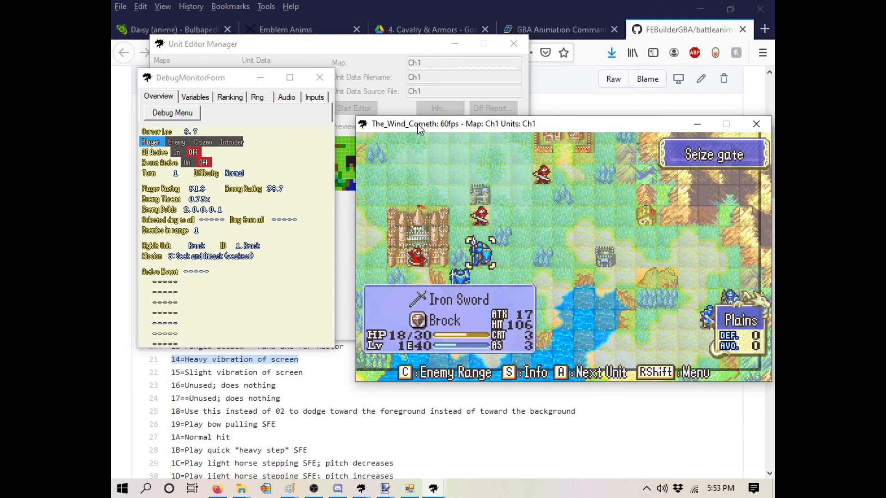
# Import the spell animation images under the filename Dulam, keeping the avoid and get-hit frames enabled.
pyautogui.click(426, 1)
pyautogui.click(559, 29)
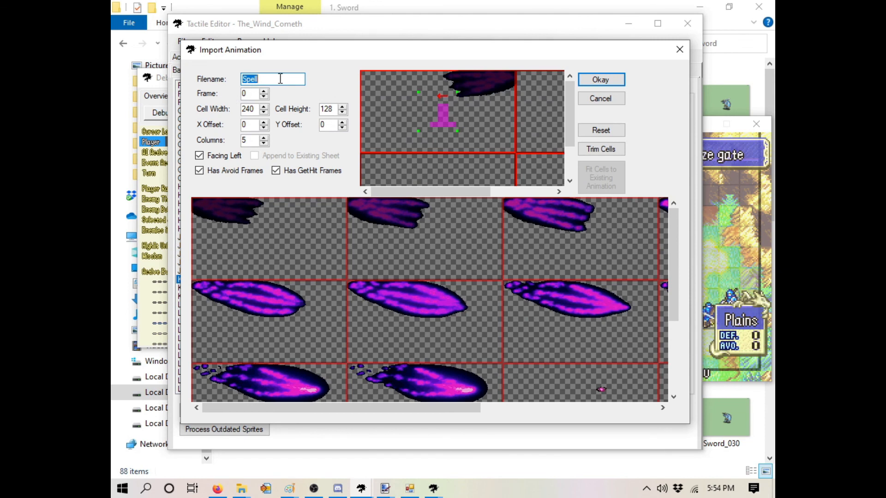
pyautogui.write('Dulam')
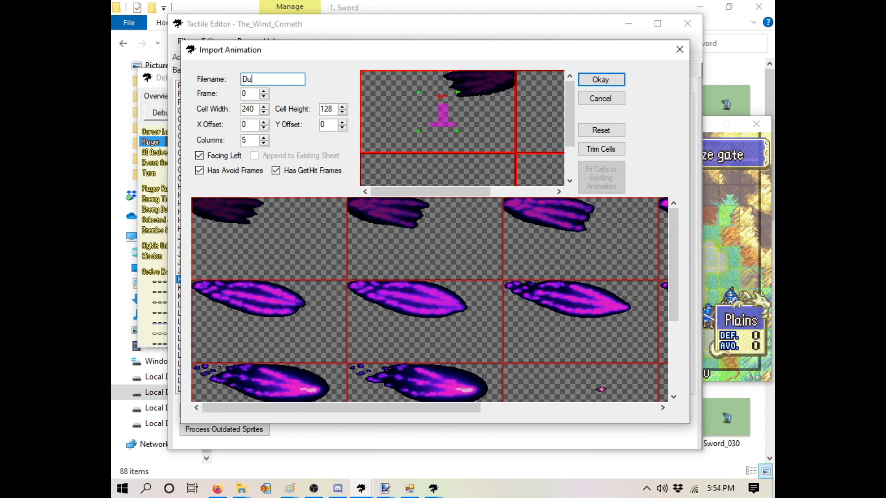
pyautogui.click(277, 174)
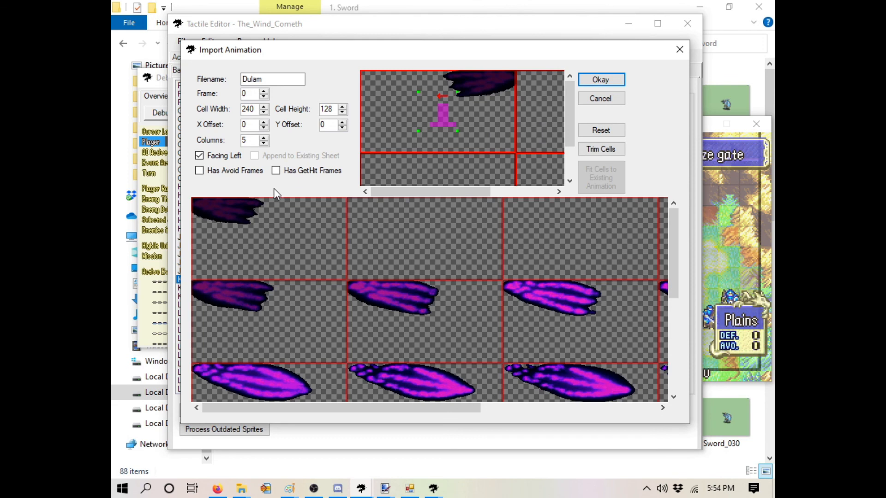
pyautogui.click(276, 171)
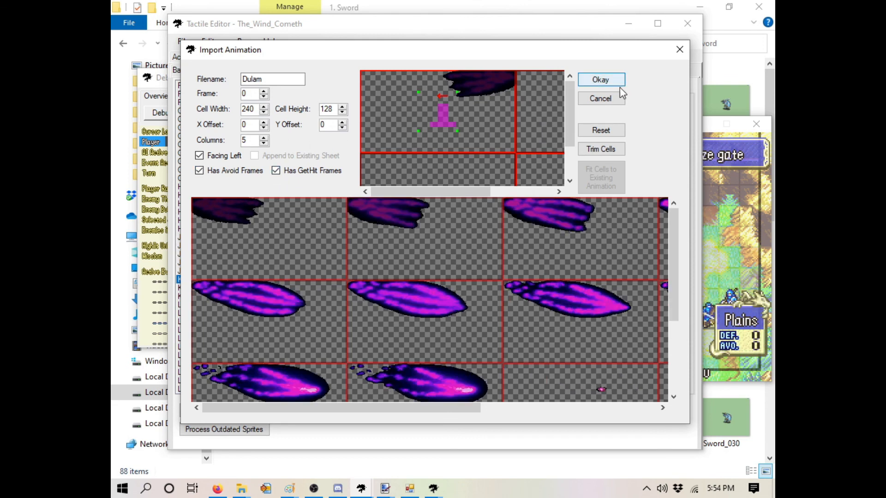
pyautogui.click(599, 81)
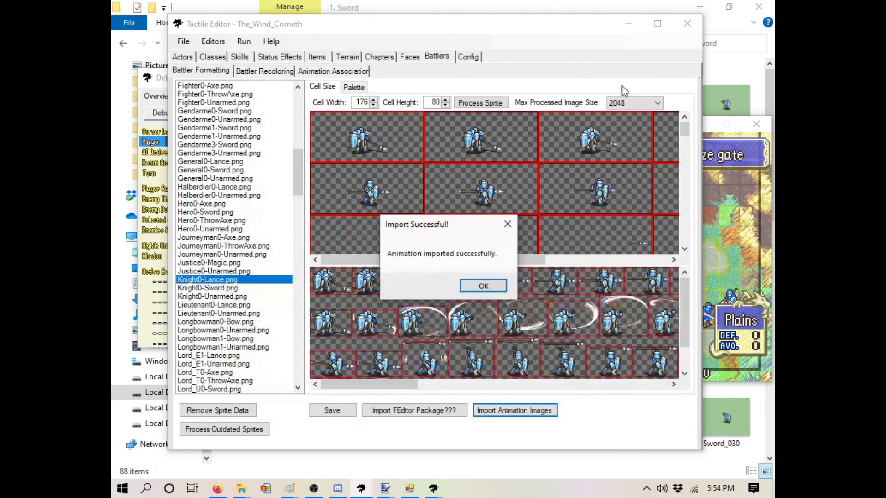
pyautogui.click(477, 286)
# Process the sprite for Dulam.png with its 240 by 128 cells.
pyautogui.click(233, 237)
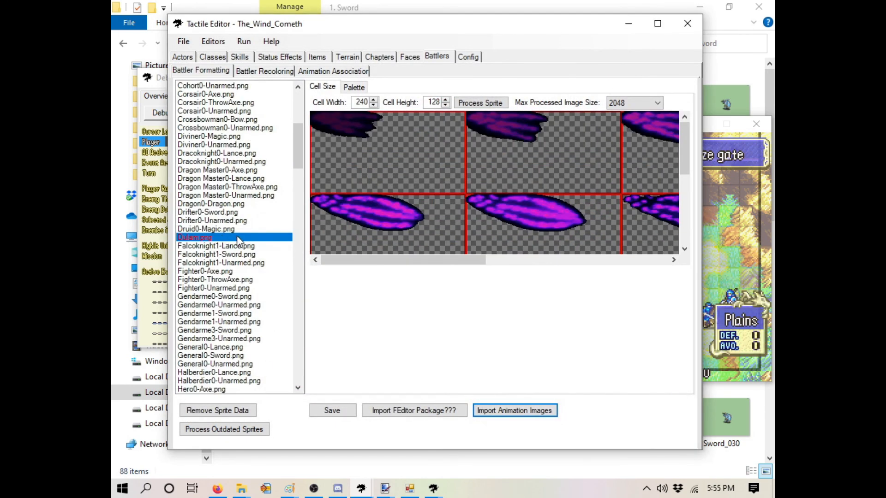
pyautogui.moveTo(297, 164)
pyautogui.mouseDown()
pyautogui.moveTo(295, 378)
pyautogui.moveTo(295, 163)
pyautogui.mouseUp()
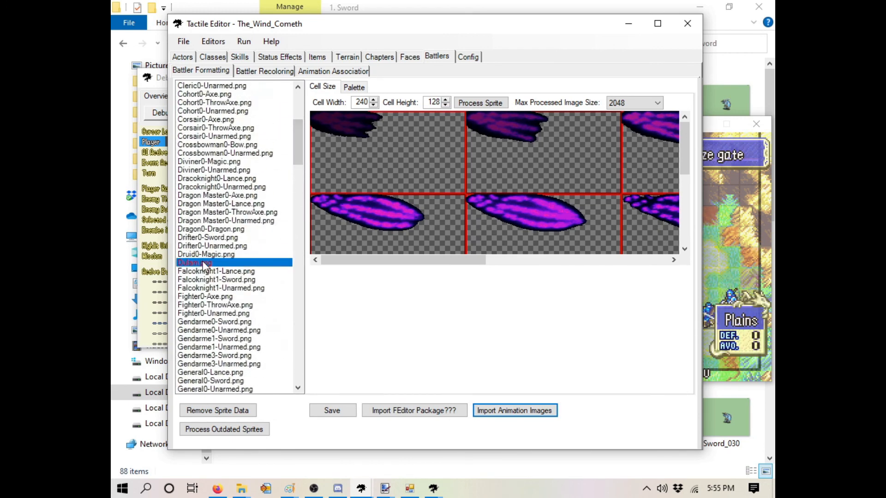
pyautogui.click(467, 103)
# Finish the content compilation and close the Unit Editor Manager.
pyautogui.click(213, 41)
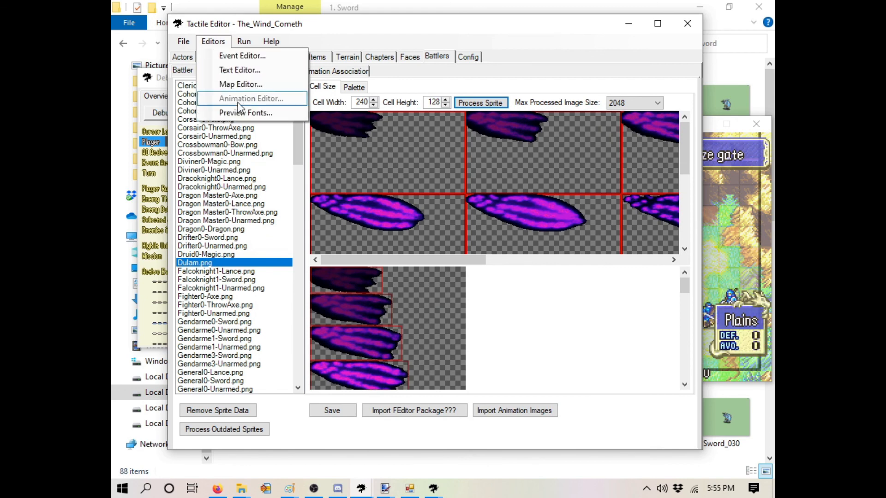
pyautogui.click(243, 55)
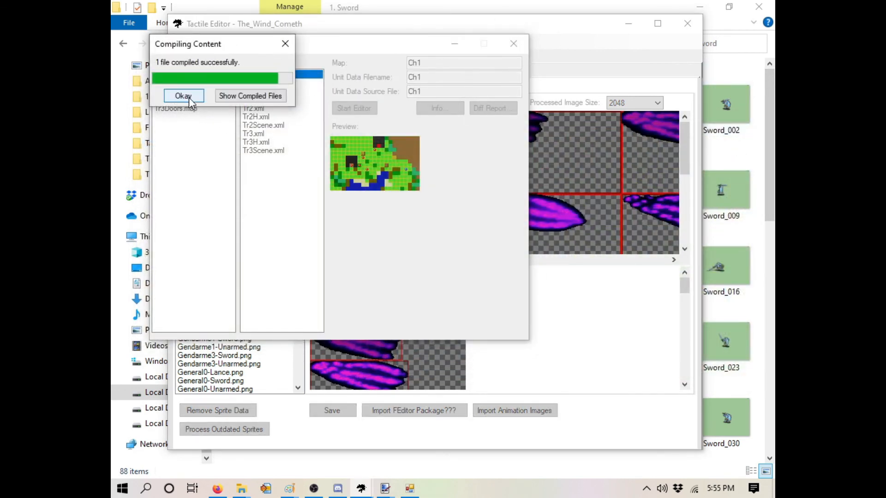
pyautogui.click(190, 98)
pyautogui.click(626, 77)
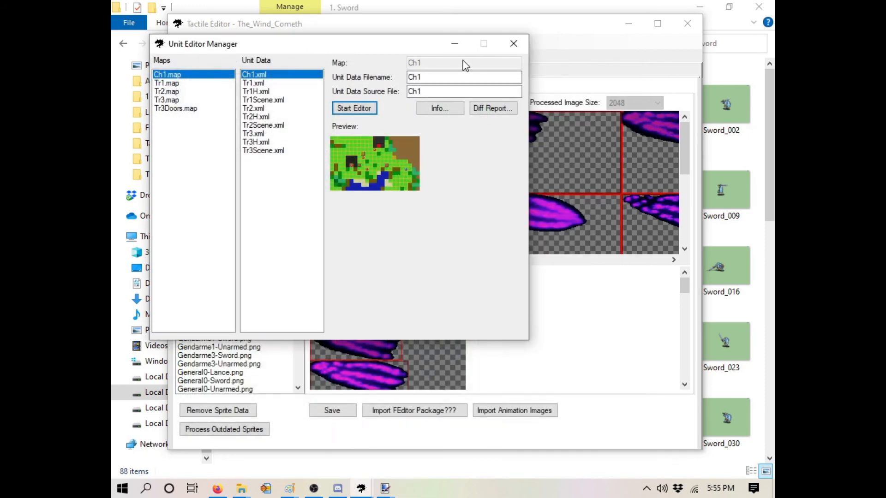
pyautogui.click(514, 43)
# Open the animation editor and select the empty slot 0030 in the Spells group.
pyautogui.click(232, 43)
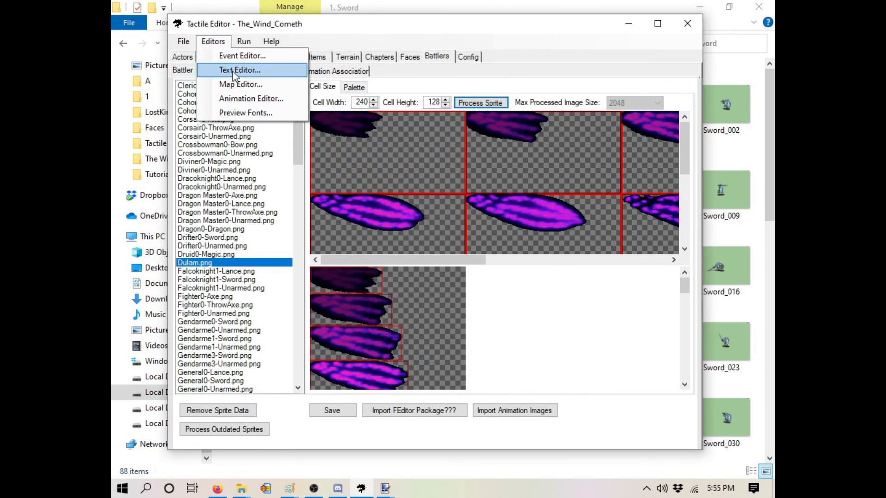
pyautogui.click(238, 98)
pyautogui.click(449, 293)
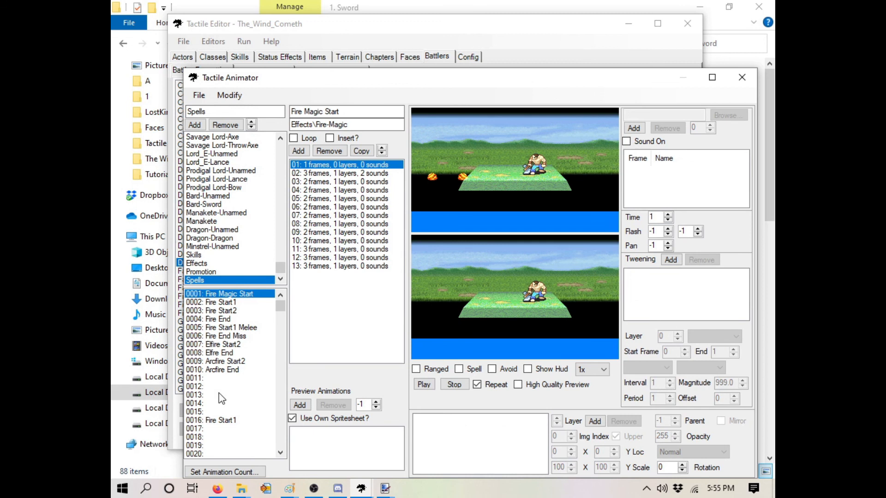
pyautogui.scroll(-5, 218, 389)
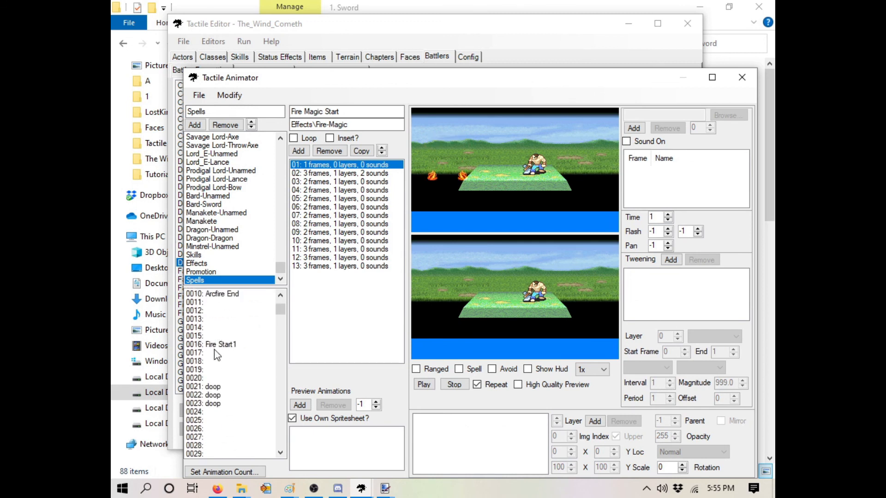
pyautogui.scroll(-4, 218, 396)
pyautogui.click(222, 336)
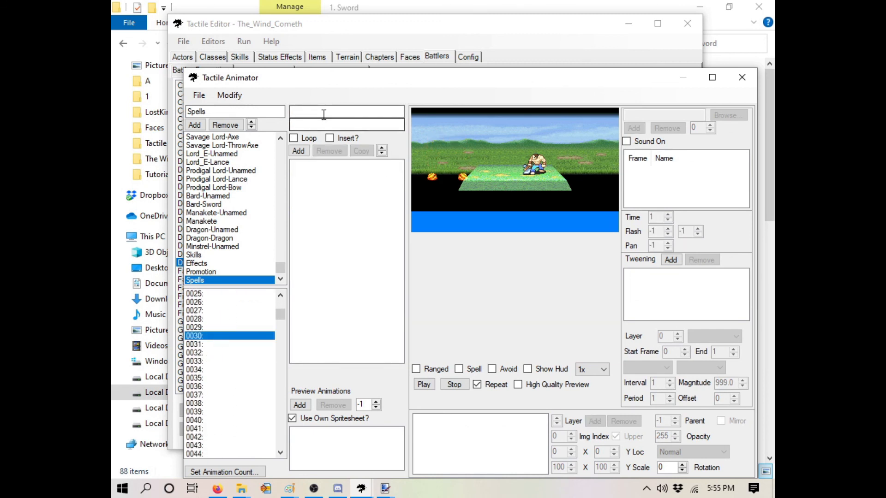
# Check the copy, paste and clear options for slot 0030 and close the animation editor.
pyautogui.rightClick(201, 338)
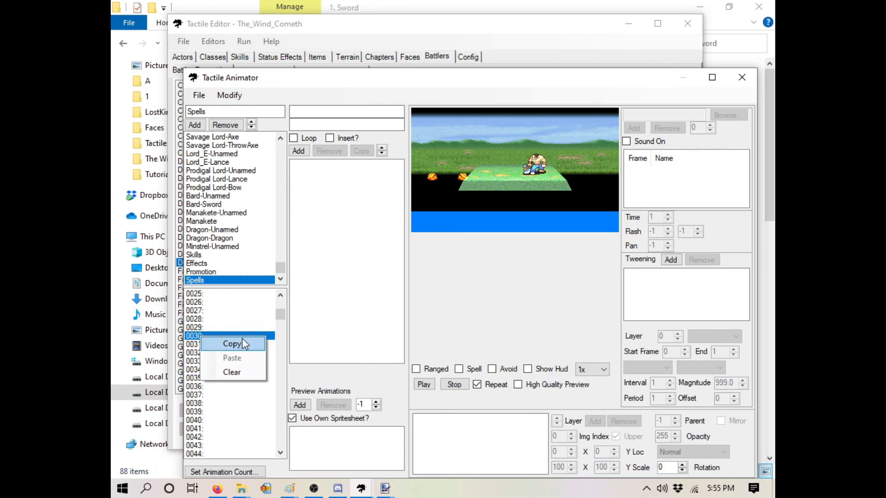
pyautogui.moveTo(371, 88); pyautogui.dragTo(357, 43)
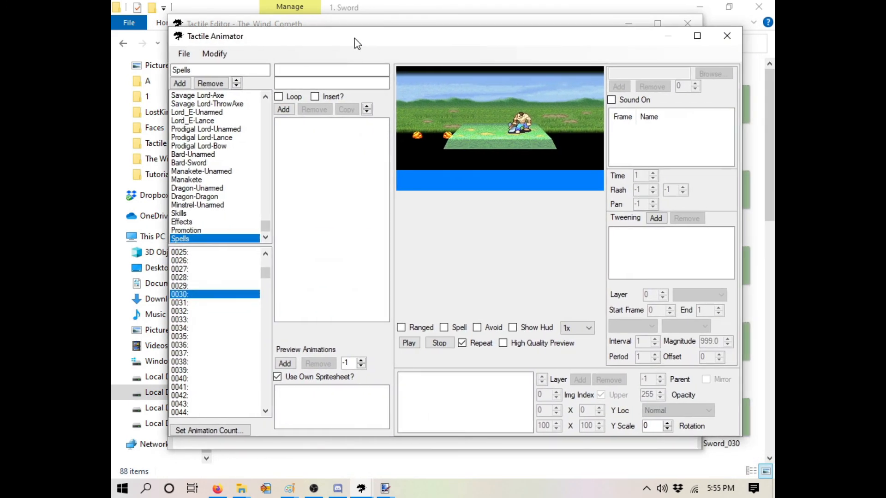
pyautogui.click(727, 35)
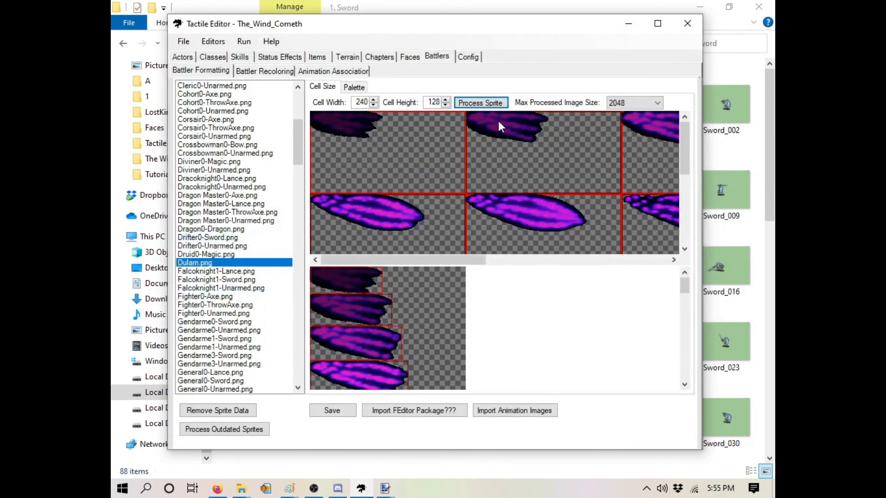